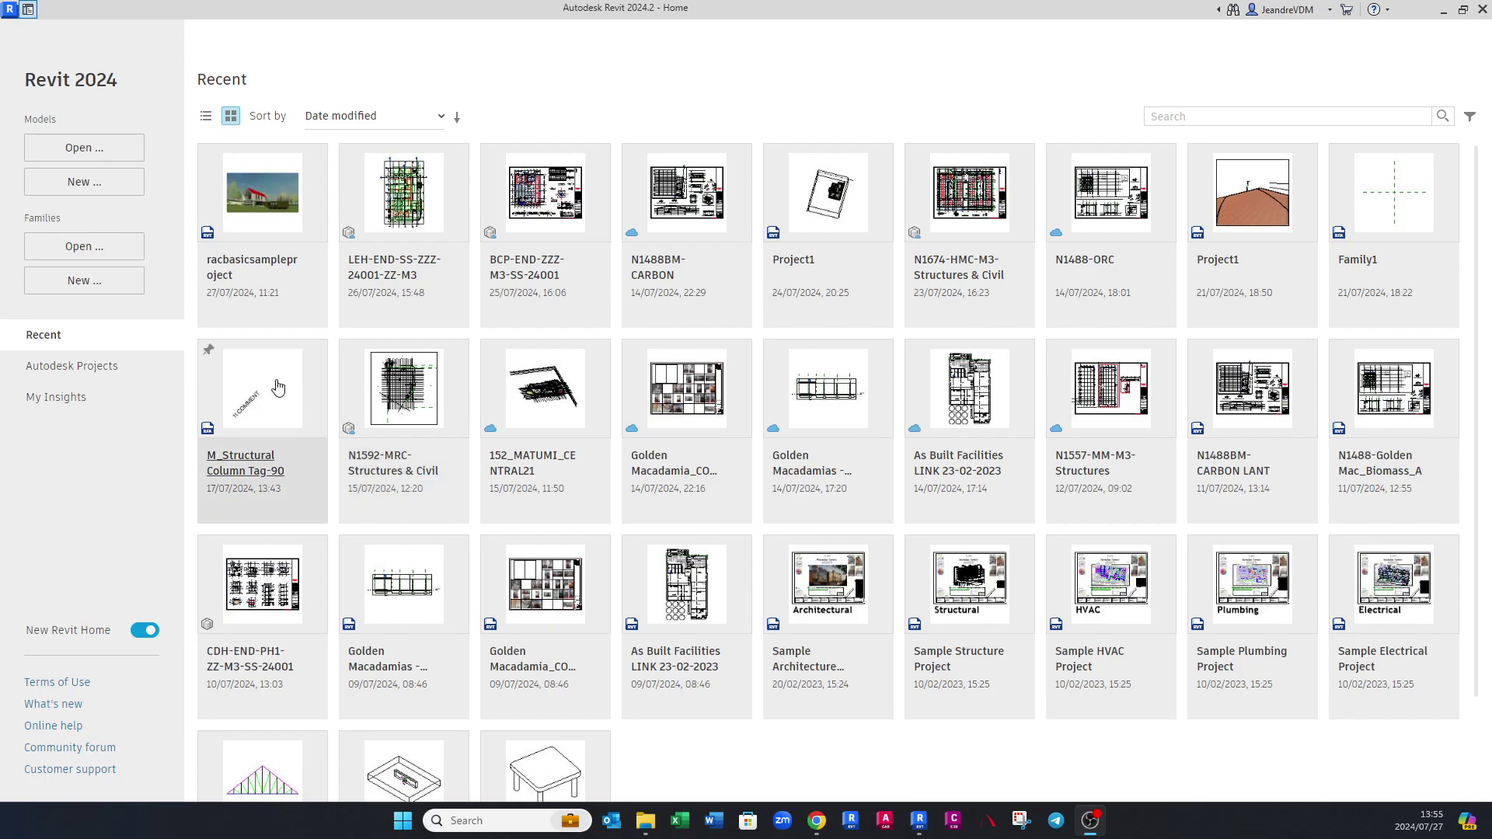
Create a new project based on the Structural Template.
{"action": "left_click", "coordinate": [92, 193]}
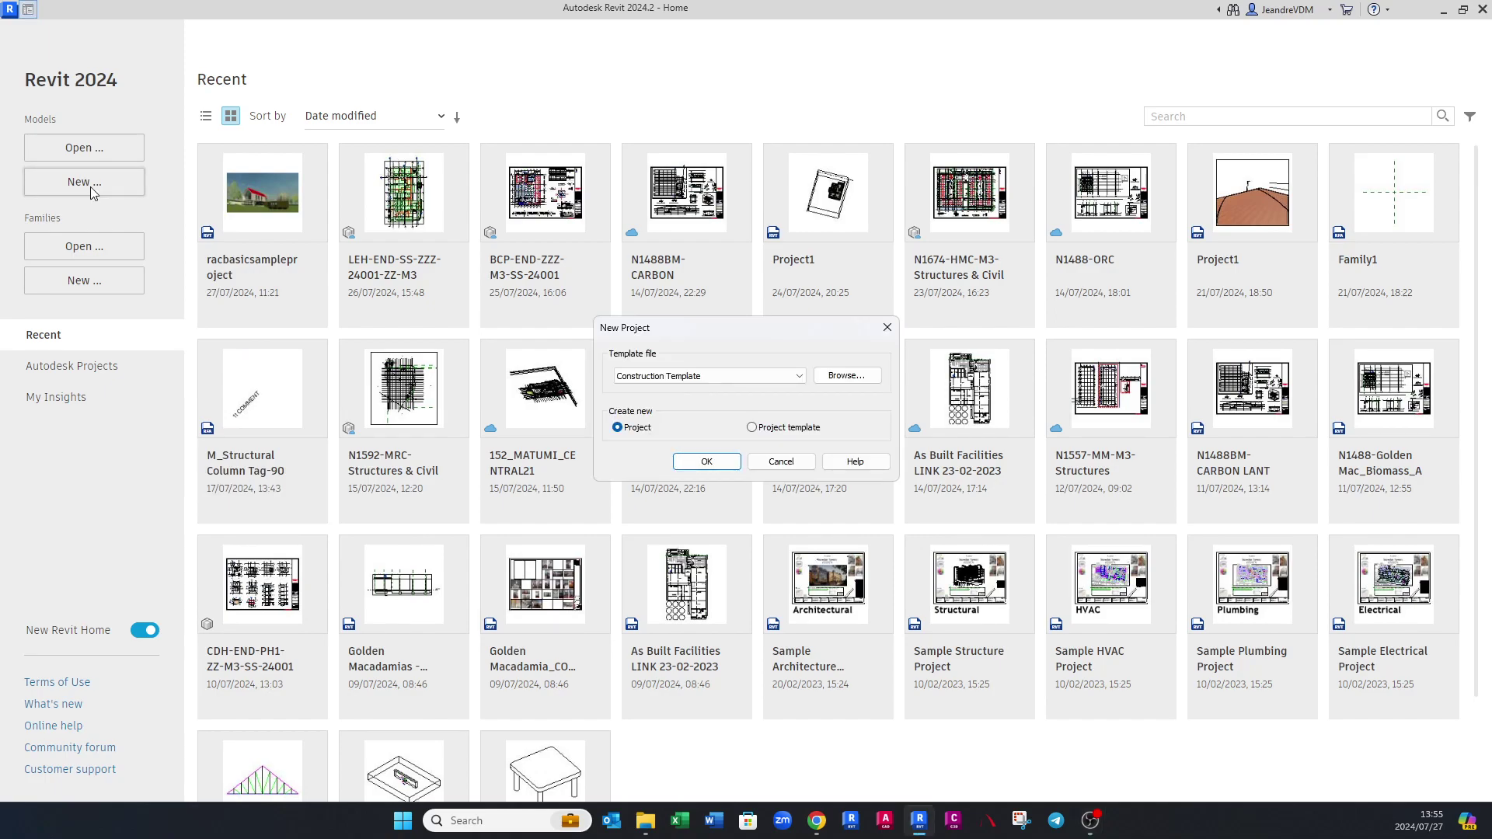
{"action": "left_click", "coordinate": [846, 376]}
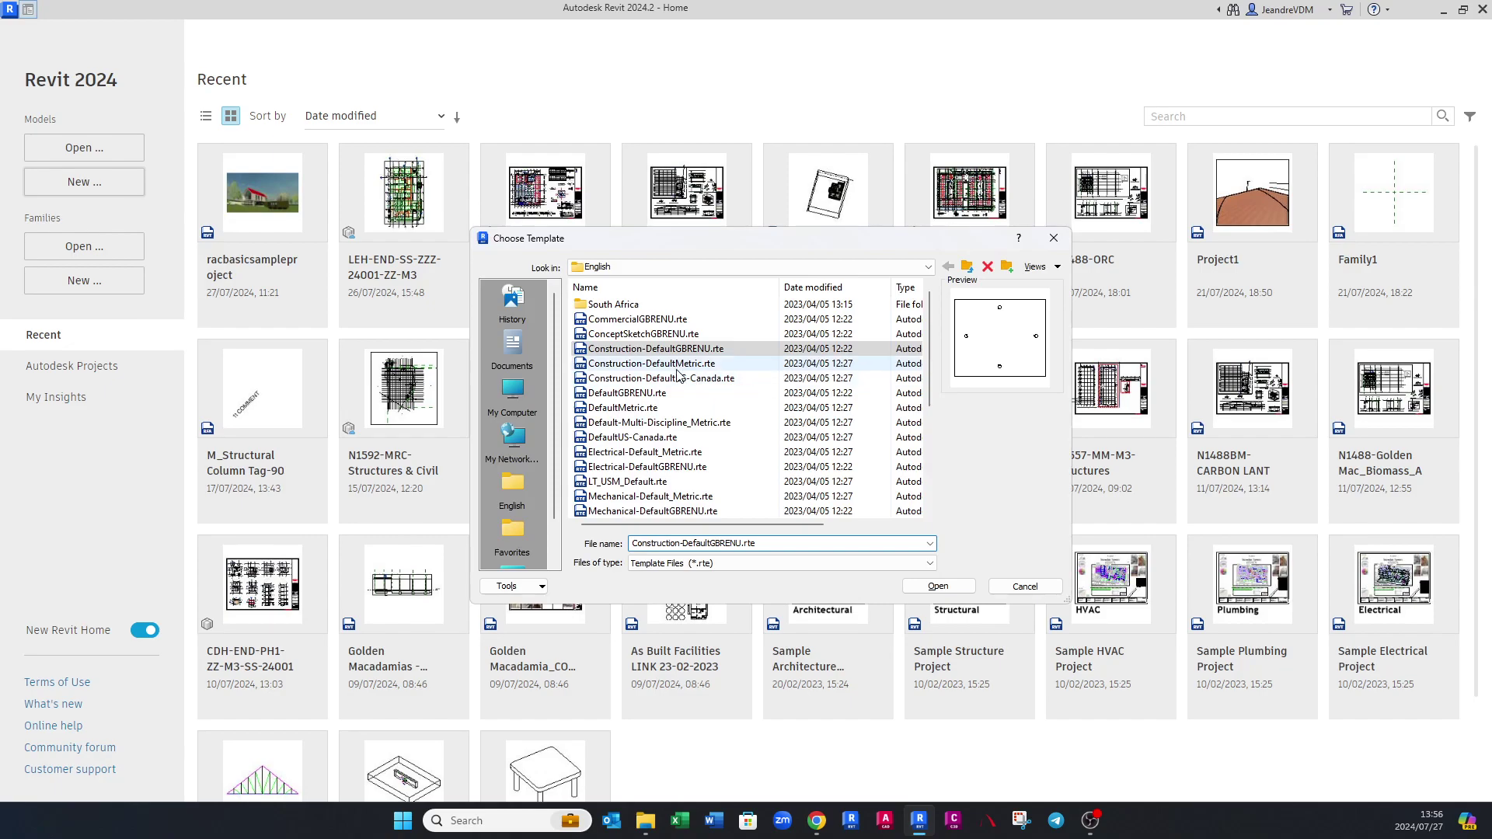
{"action": "scroll", "coordinate": [678, 376], "scroll_direction": "down", "scroll_amount": 3}
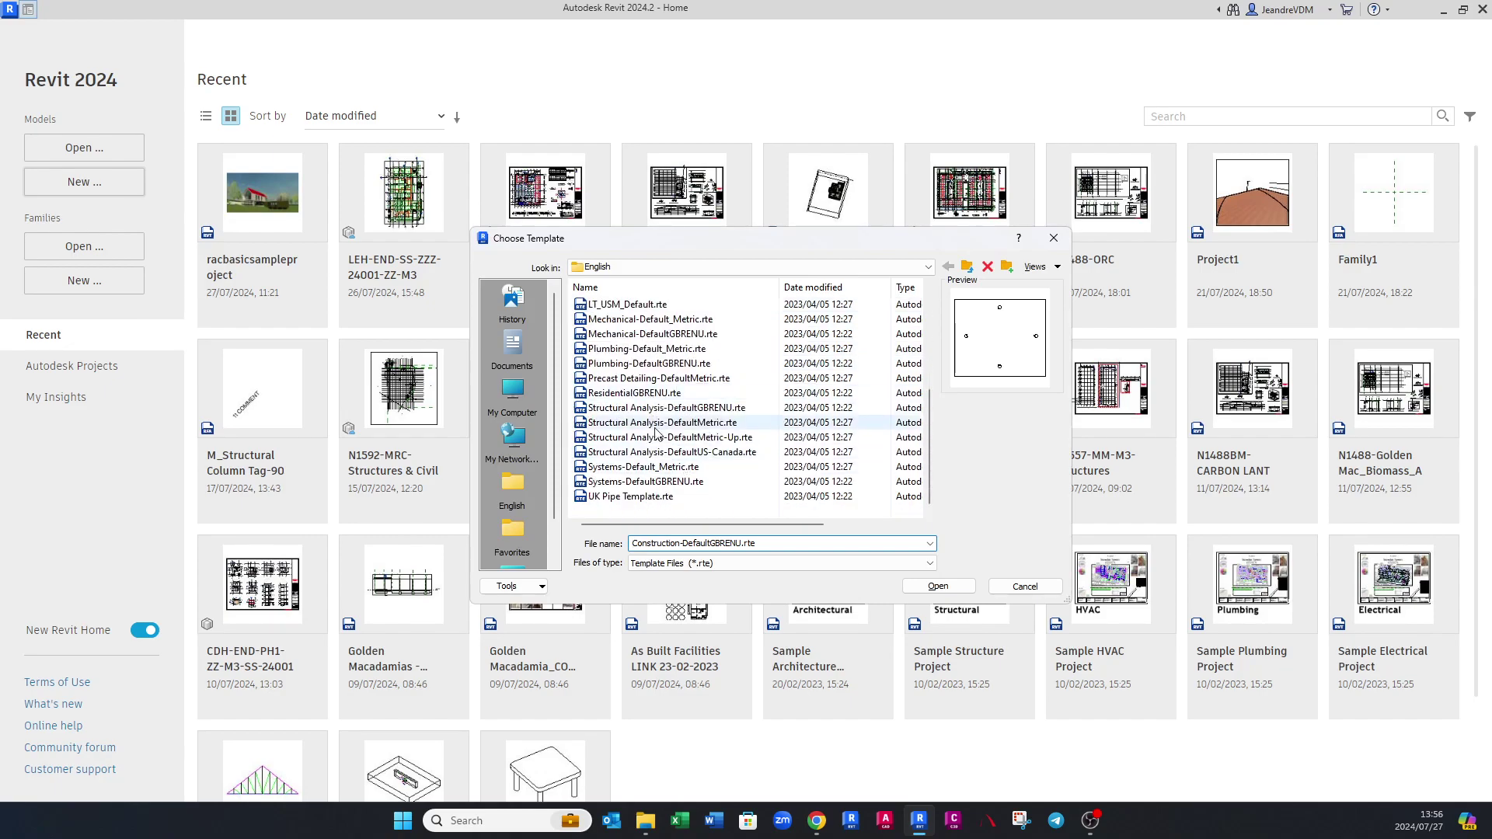
{"action": "left_click", "coordinate": [1052, 246]}
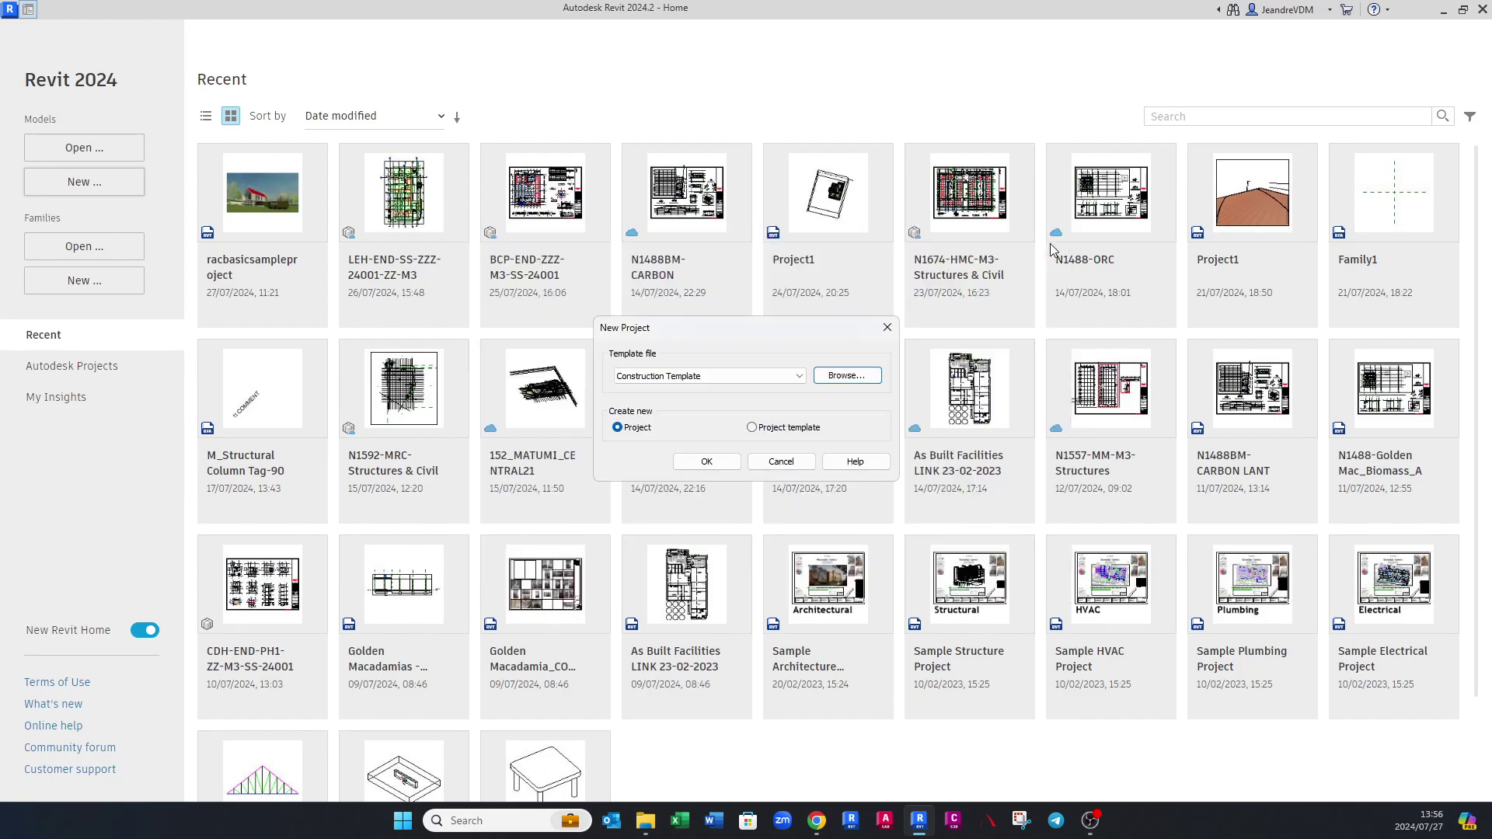
{"action": "left_click", "coordinate": [637, 379]}
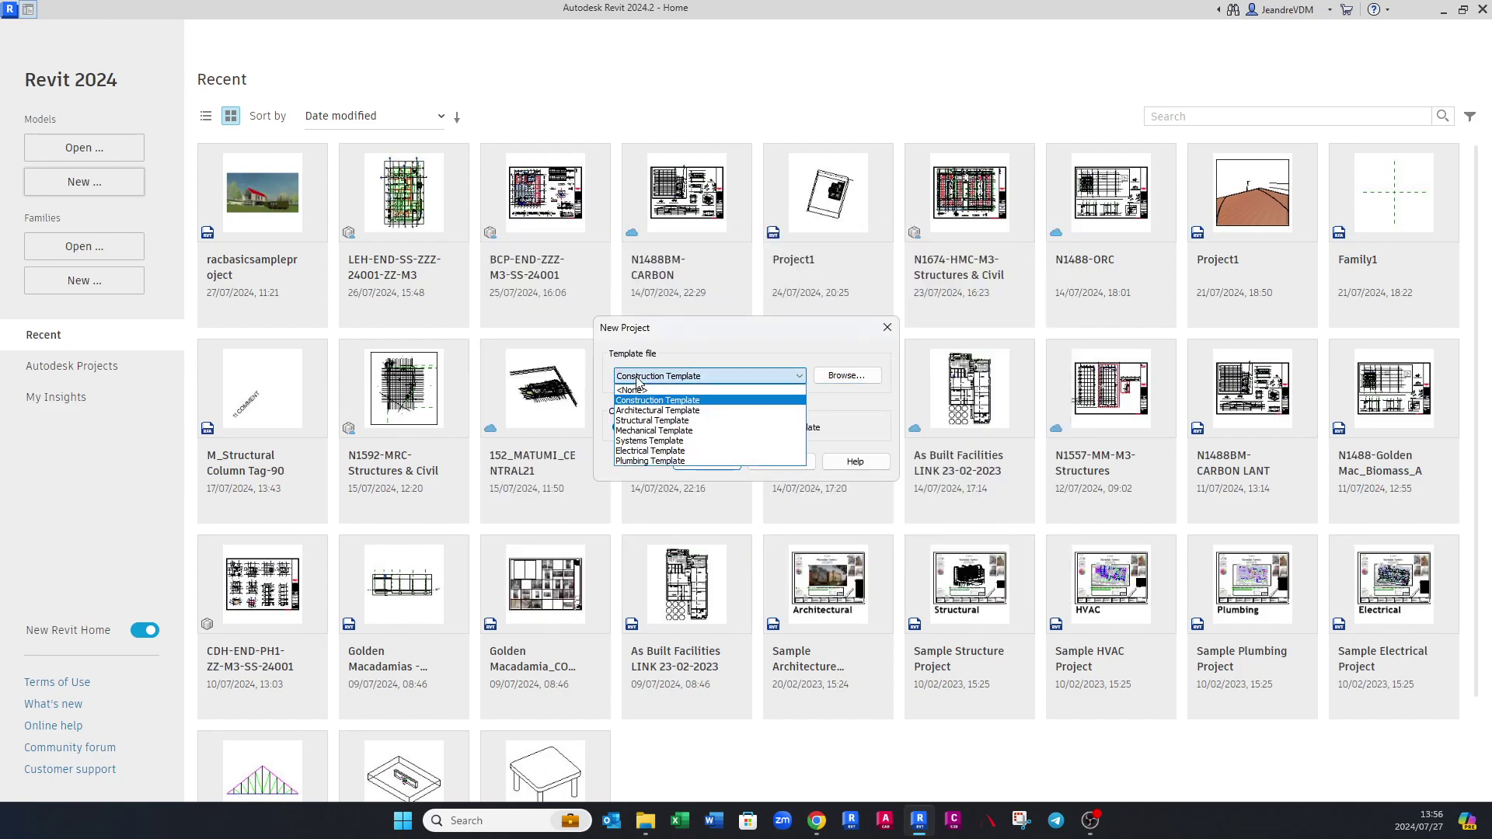
{"action": "left_click", "coordinate": [655, 420]}
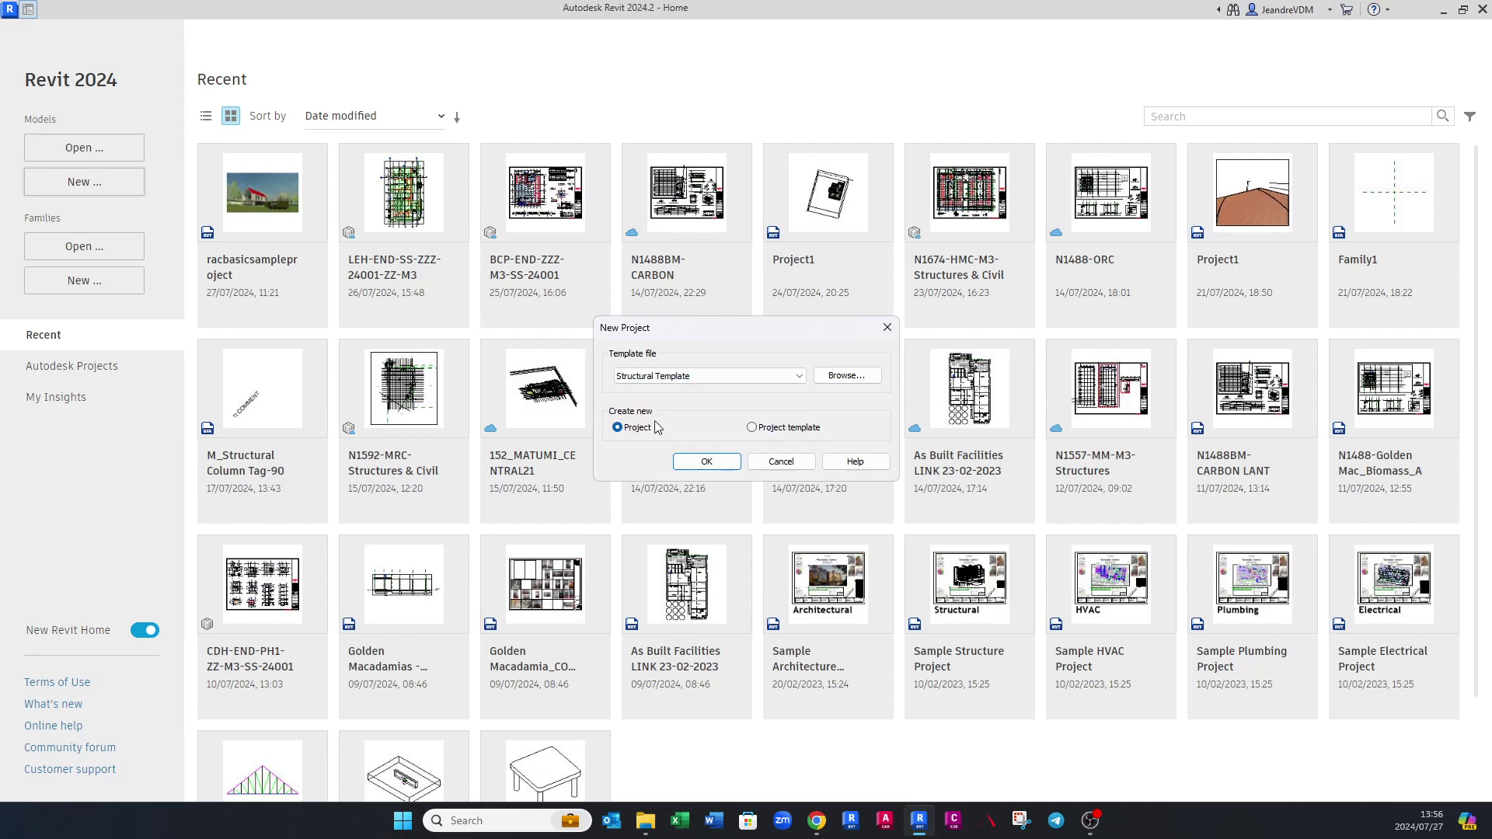
{"action": "left_click", "coordinate": [704, 463]}
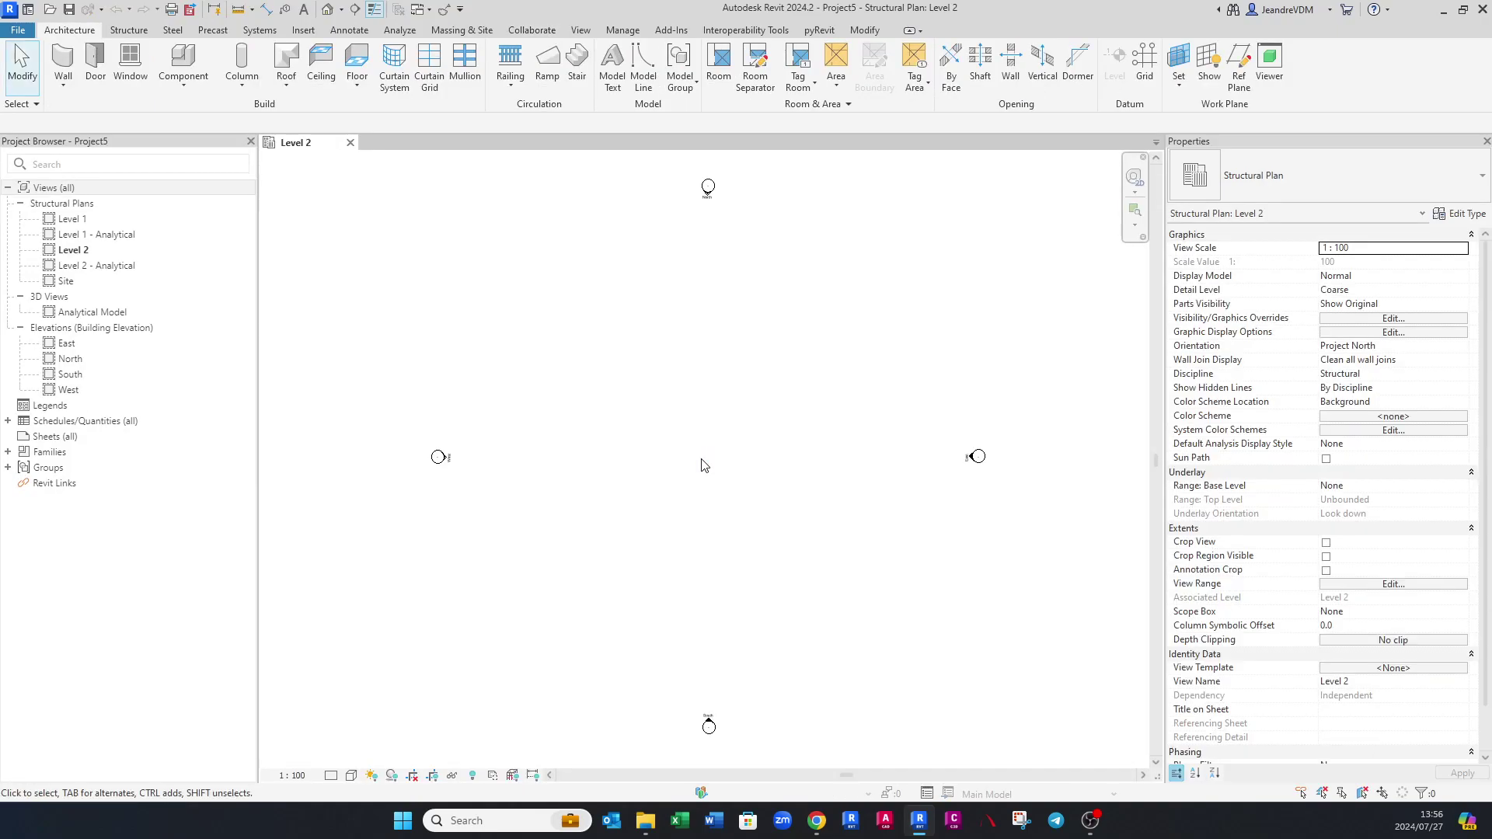
Start adding a Revit link through Manage Links and browse to the REVIT YOUTUBE folder on the Desktop.
{"action": "left_click", "coordinate": [623, 30]}
{"action": "left_click", "coordinate": [1045, 78]}
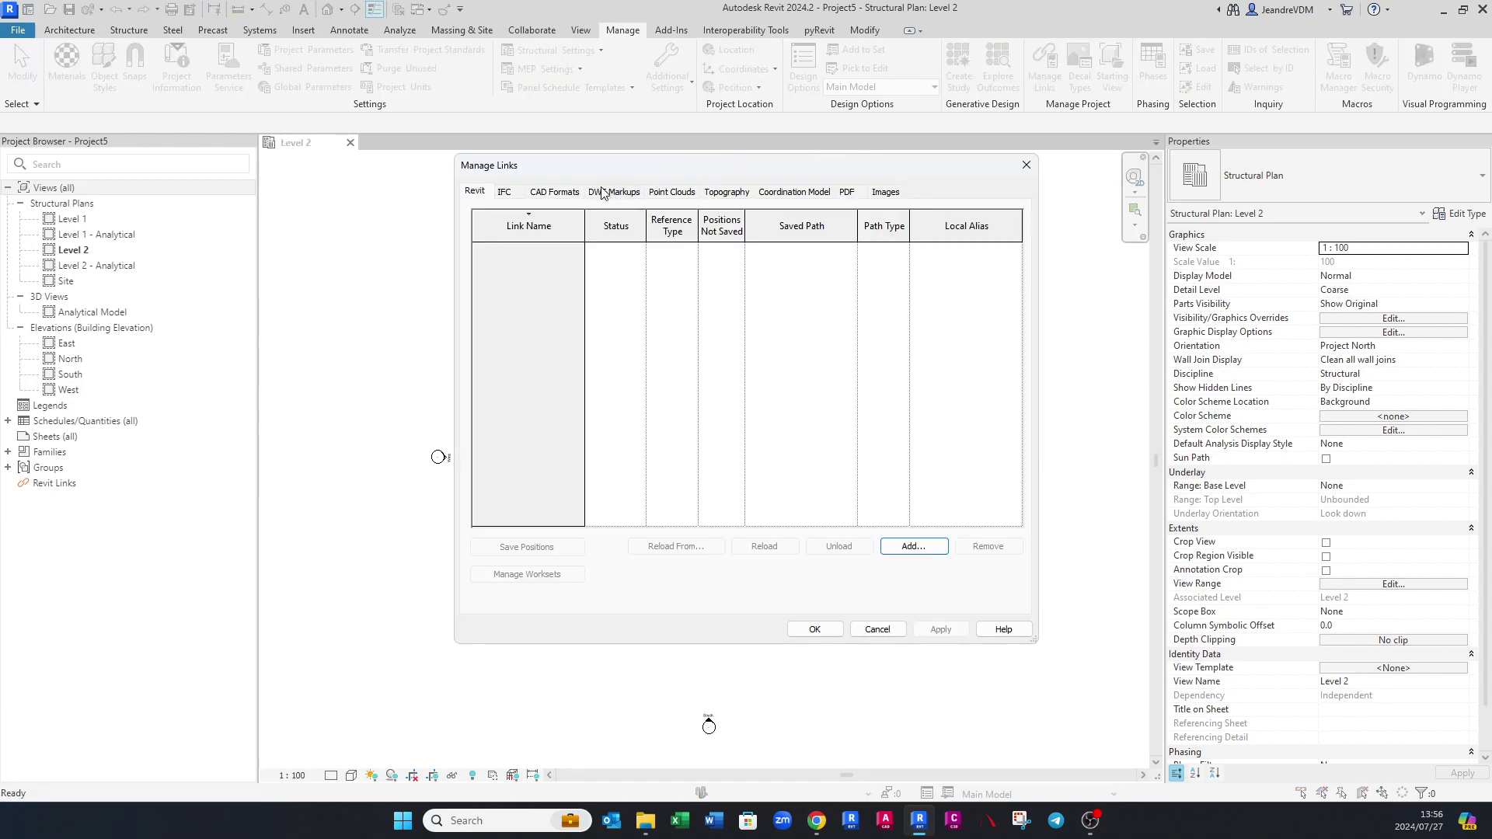
{"action": "left_click", "coordinate": [914, 546]}
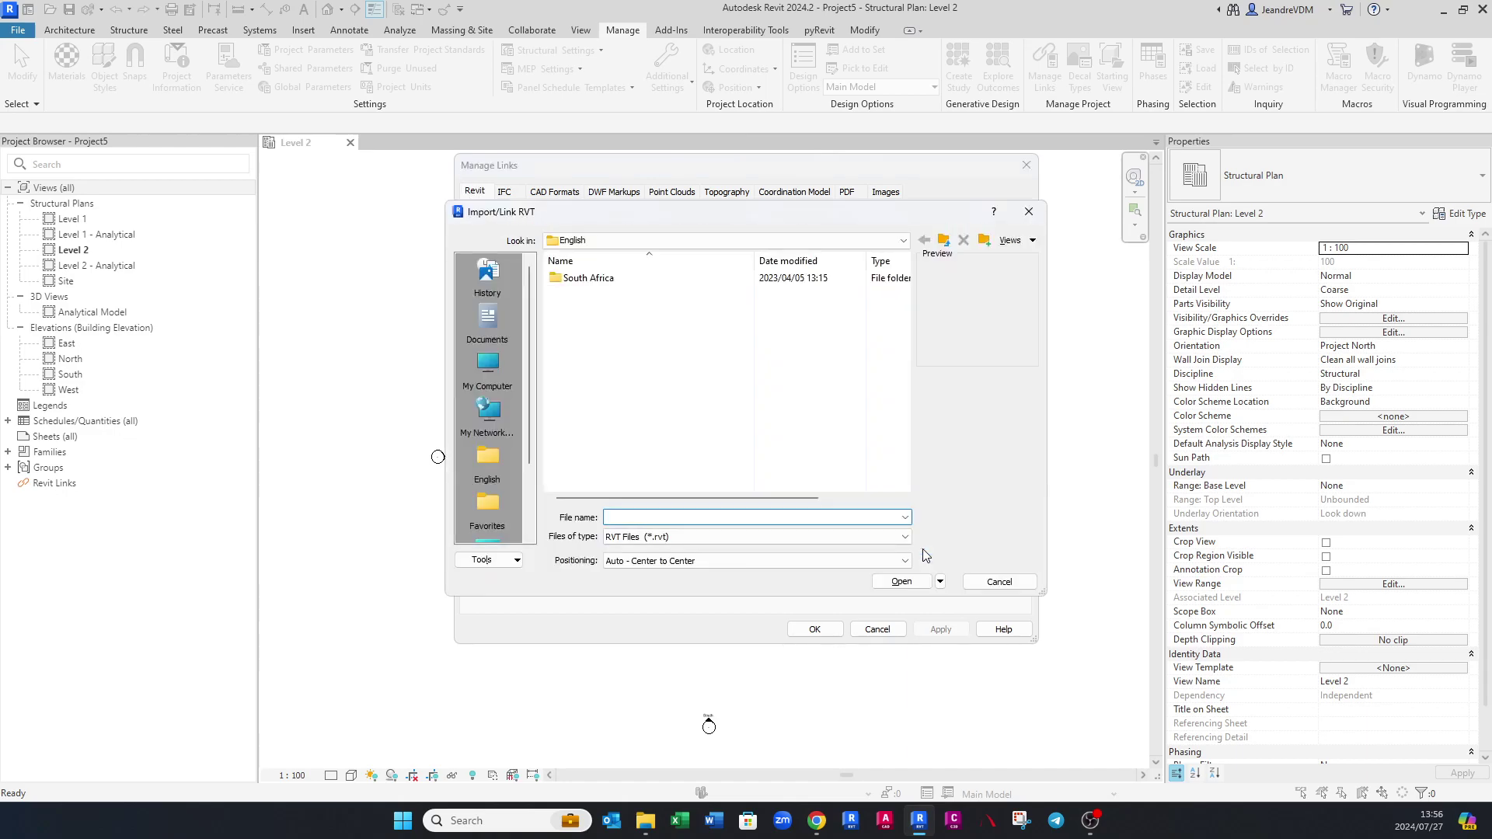
{"action": "scroll", "coordinate": [491, 457], "scroll_direction": "down", "scroll_amount": 2}
{"action": "left_click", "coordinate": [489, 459]}
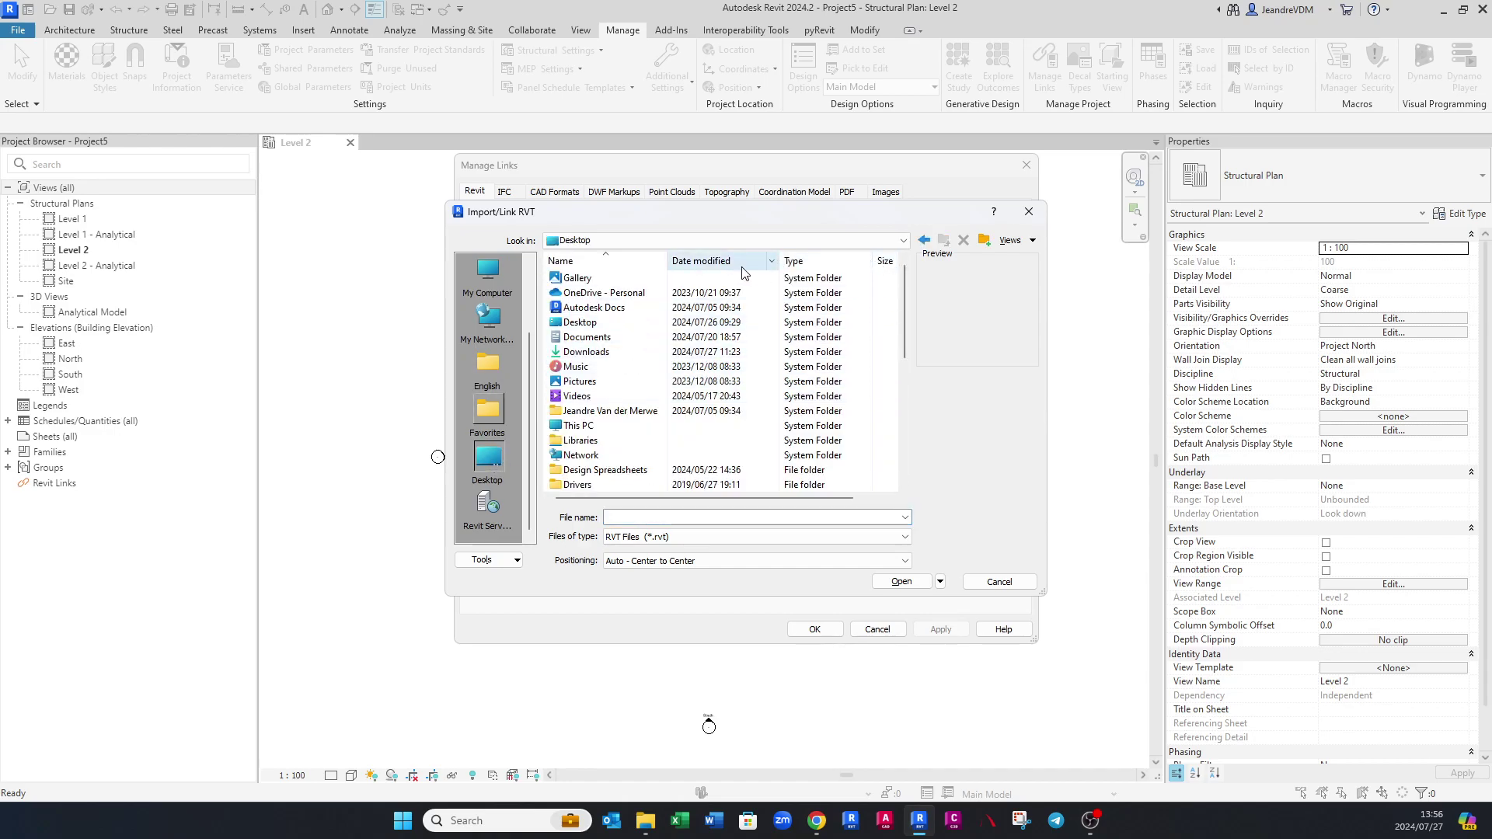
{"action": "left_click", "coordinate": [701, 261]}
{"action": "double_click", "coordinate": [606, 279]}
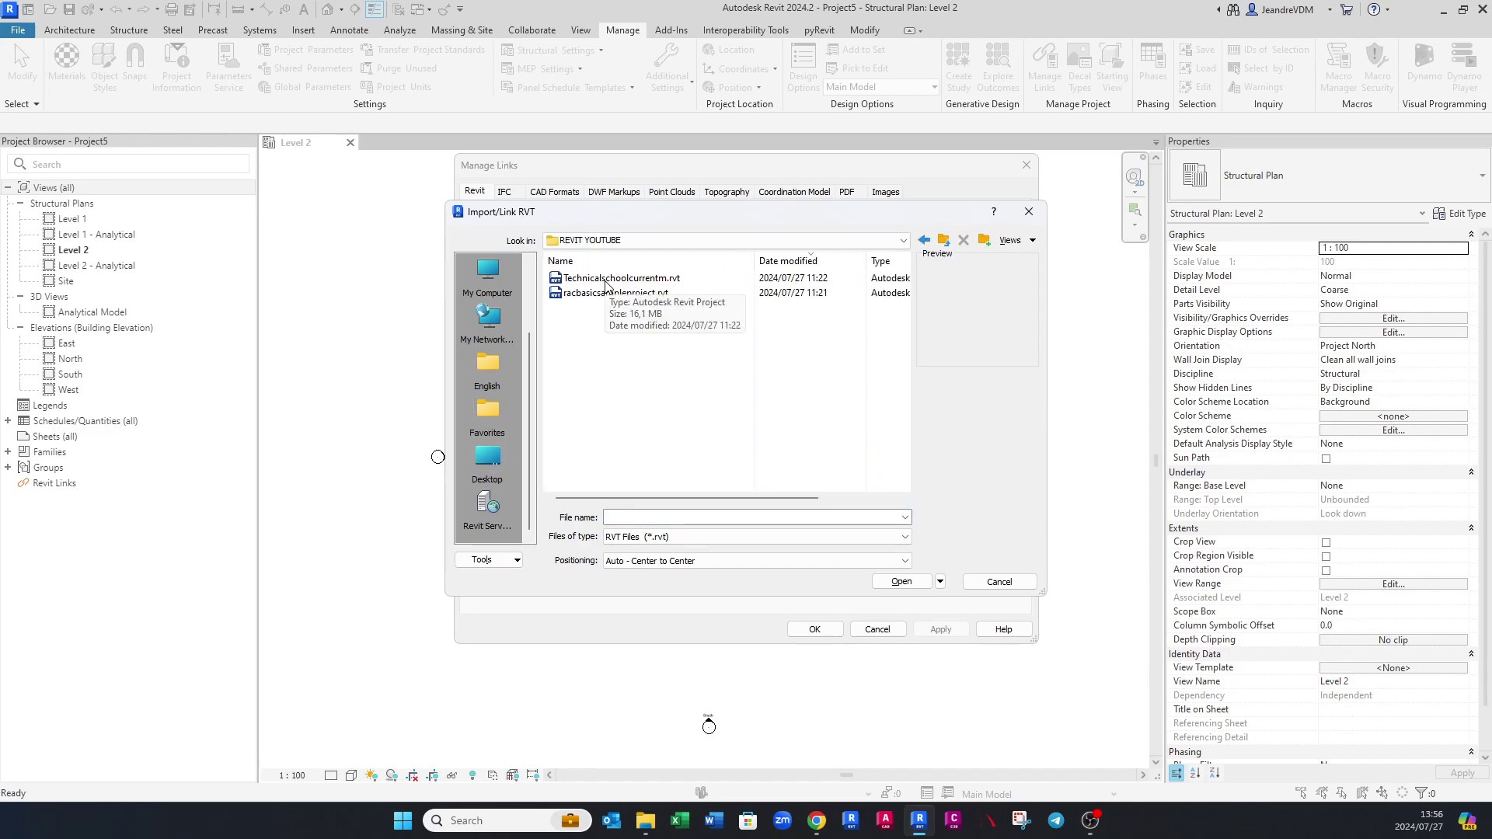
Link racbasicsampleproject.rvt into the project with Auto - Center to Center positioning.
{"action": "left_click", "coordinate": [606, 279]}
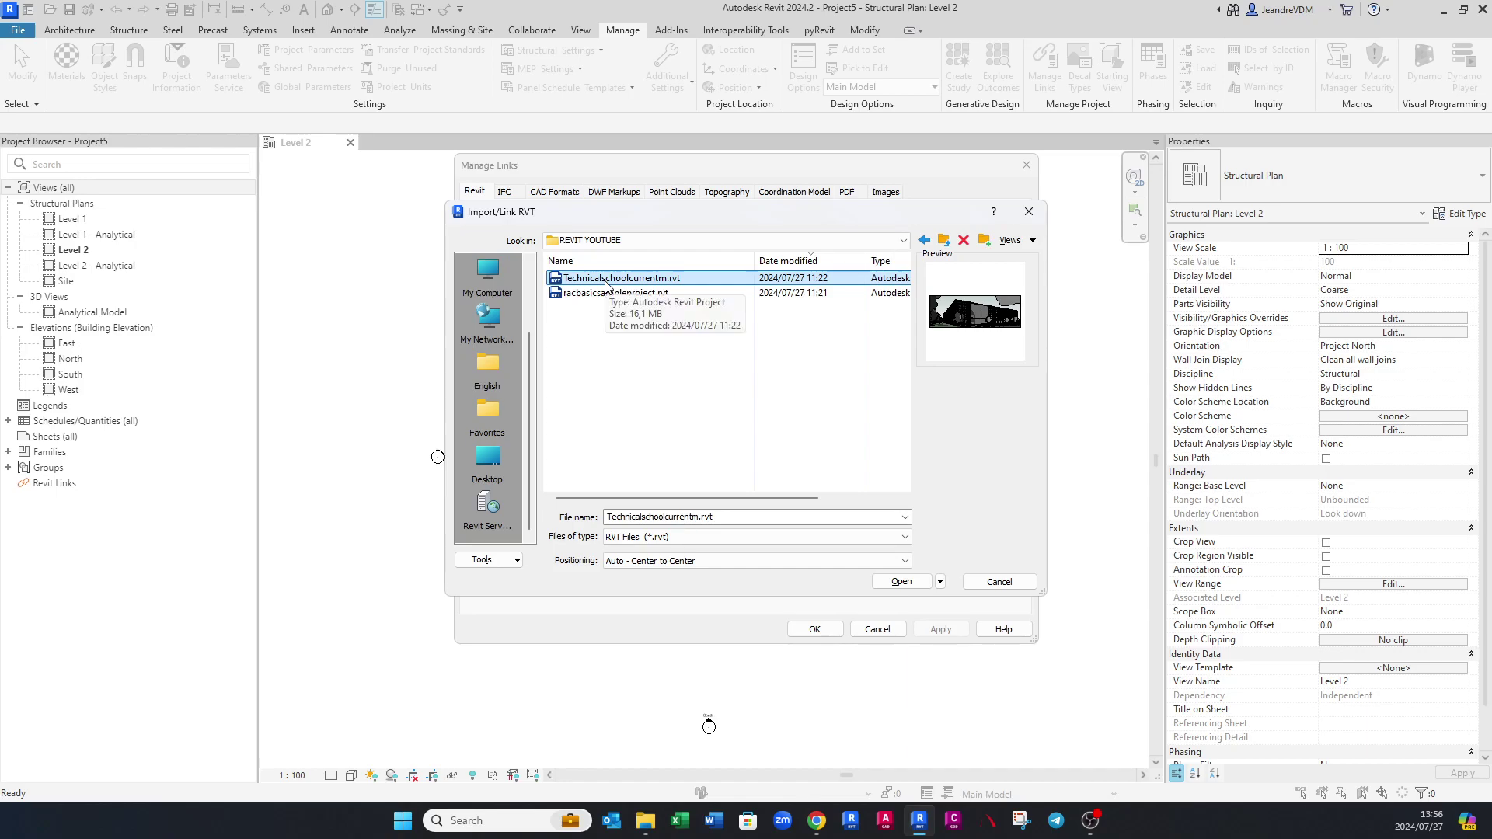
{"action": "left_click", "coordinate": [612, 295]}
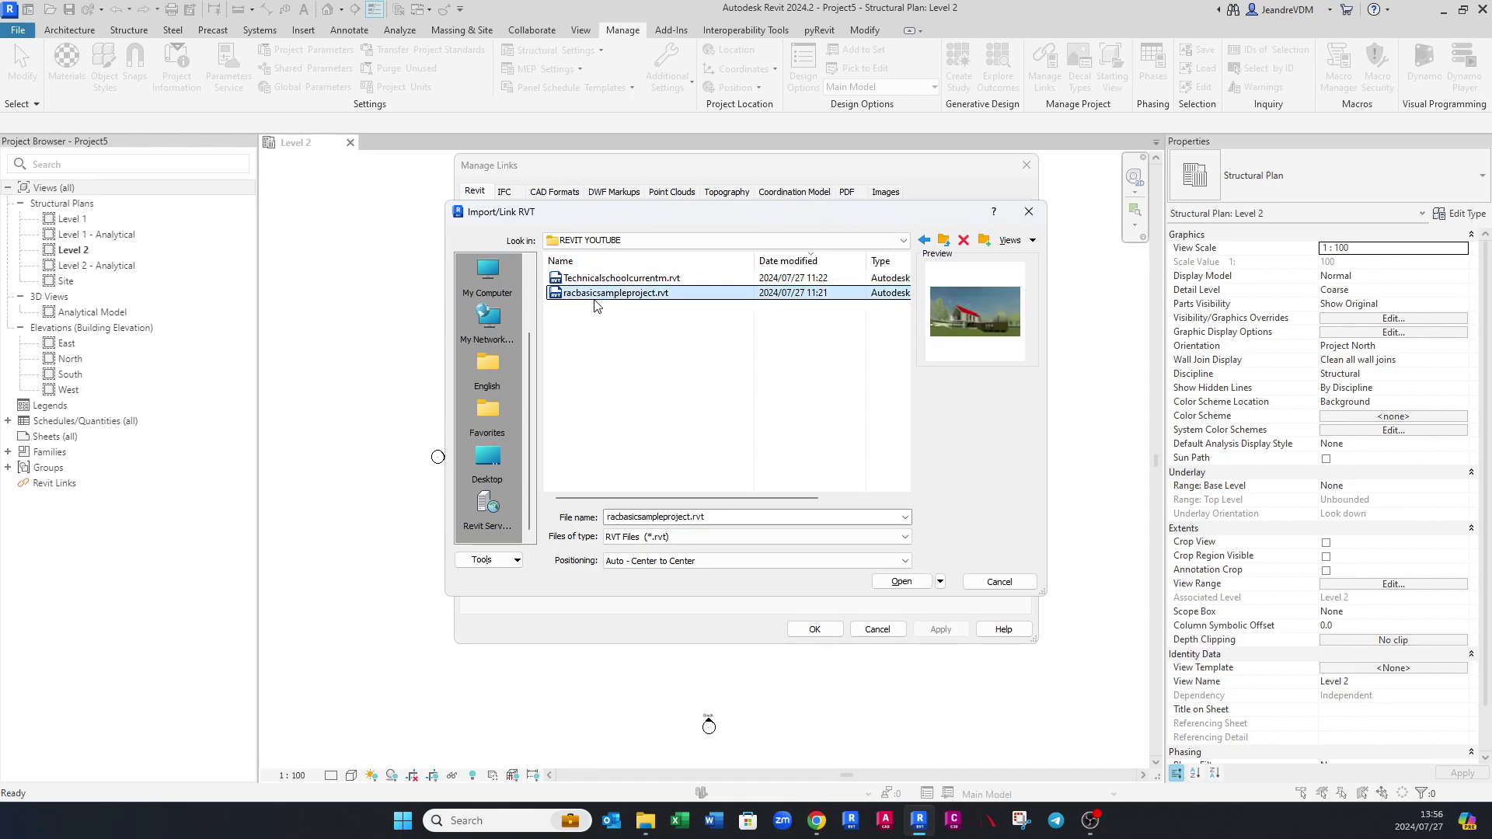
{"action": "left_click", "coordinate": [697, 561]}
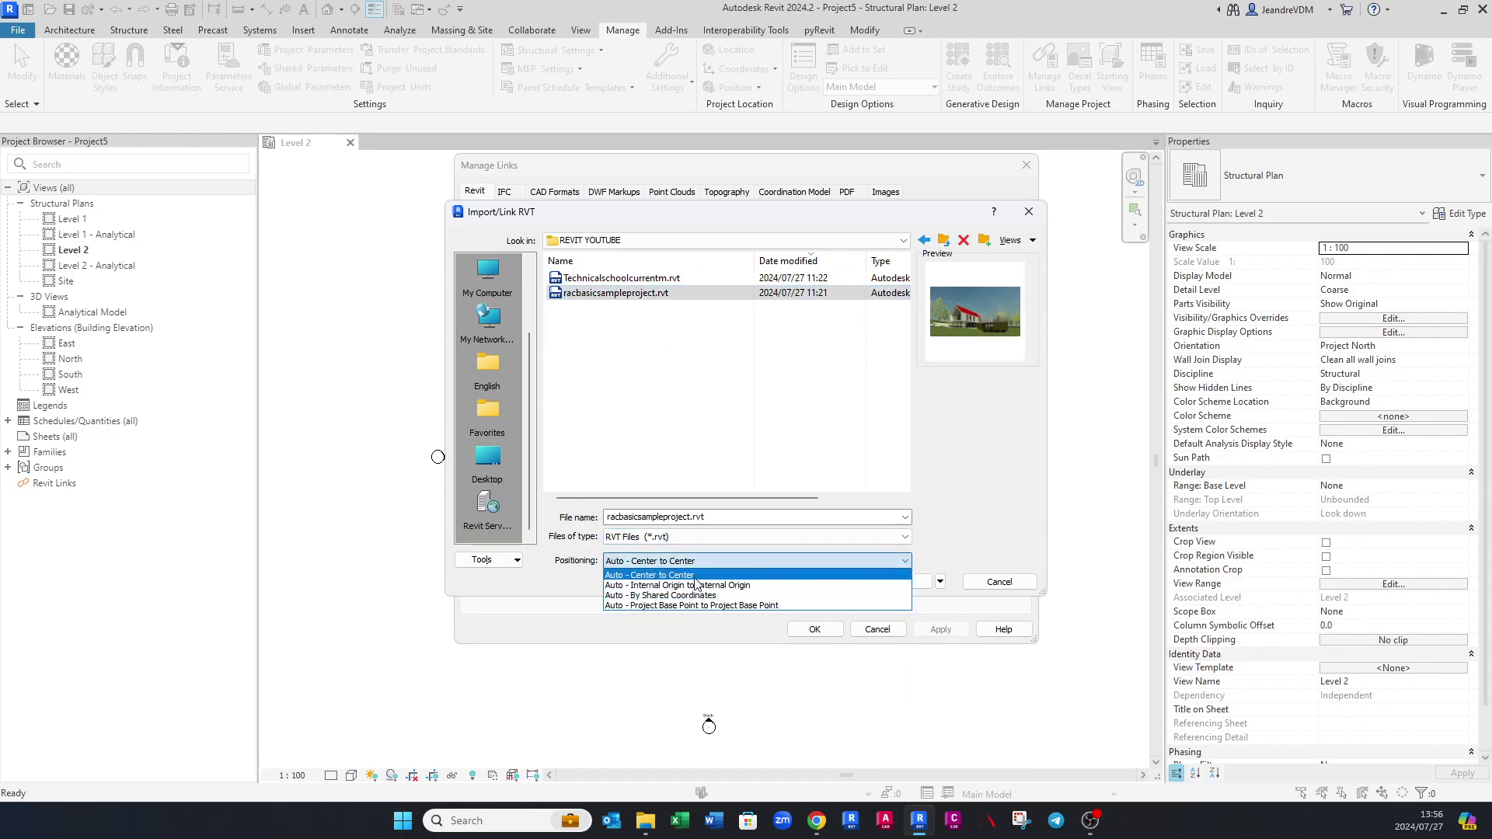
{"action": "left_click", "coordinate": [688, 575]}
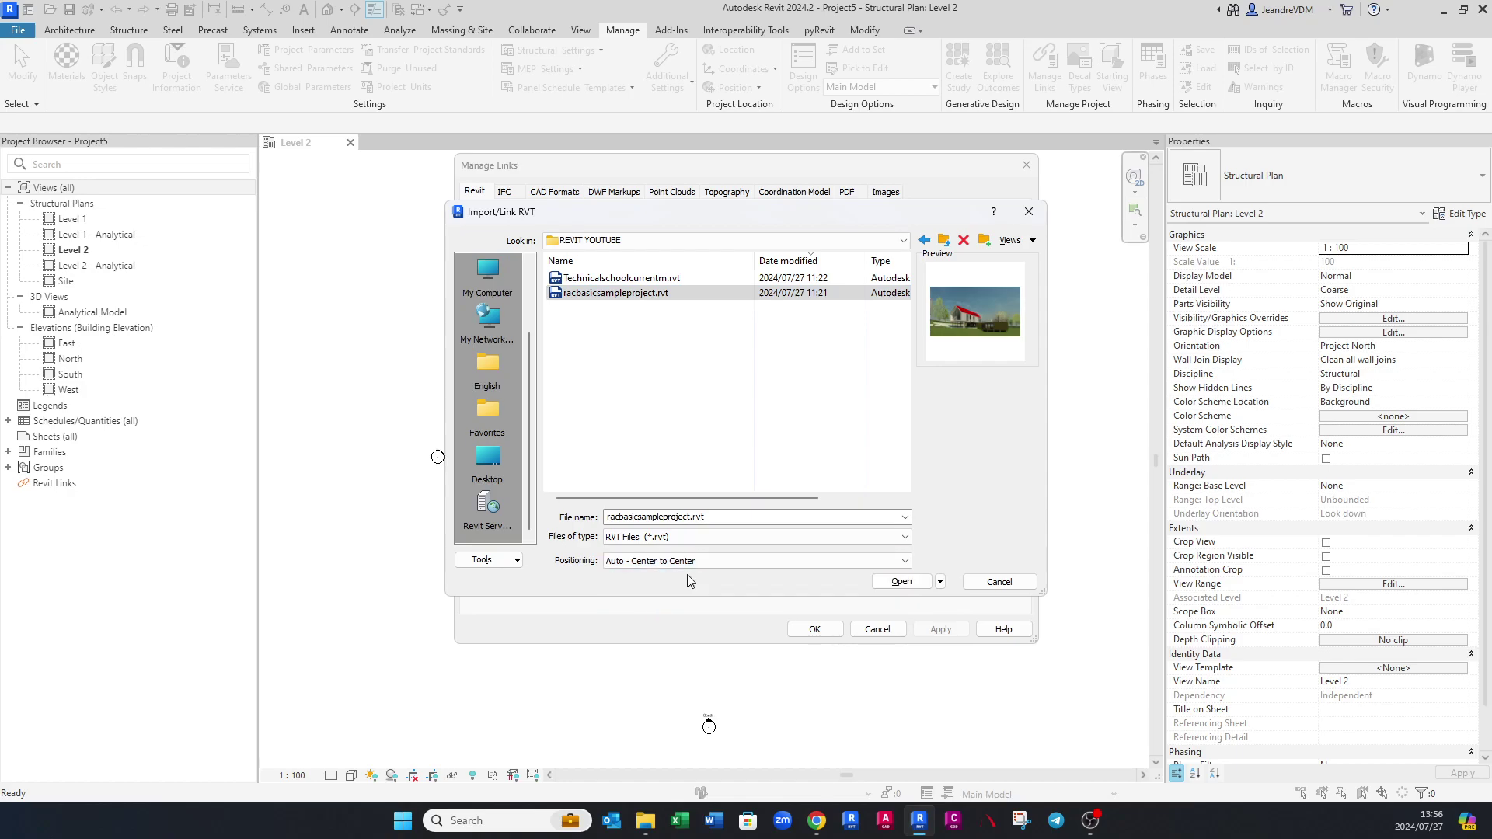
{"action": "left_click", "coordinate": [901, 583]}
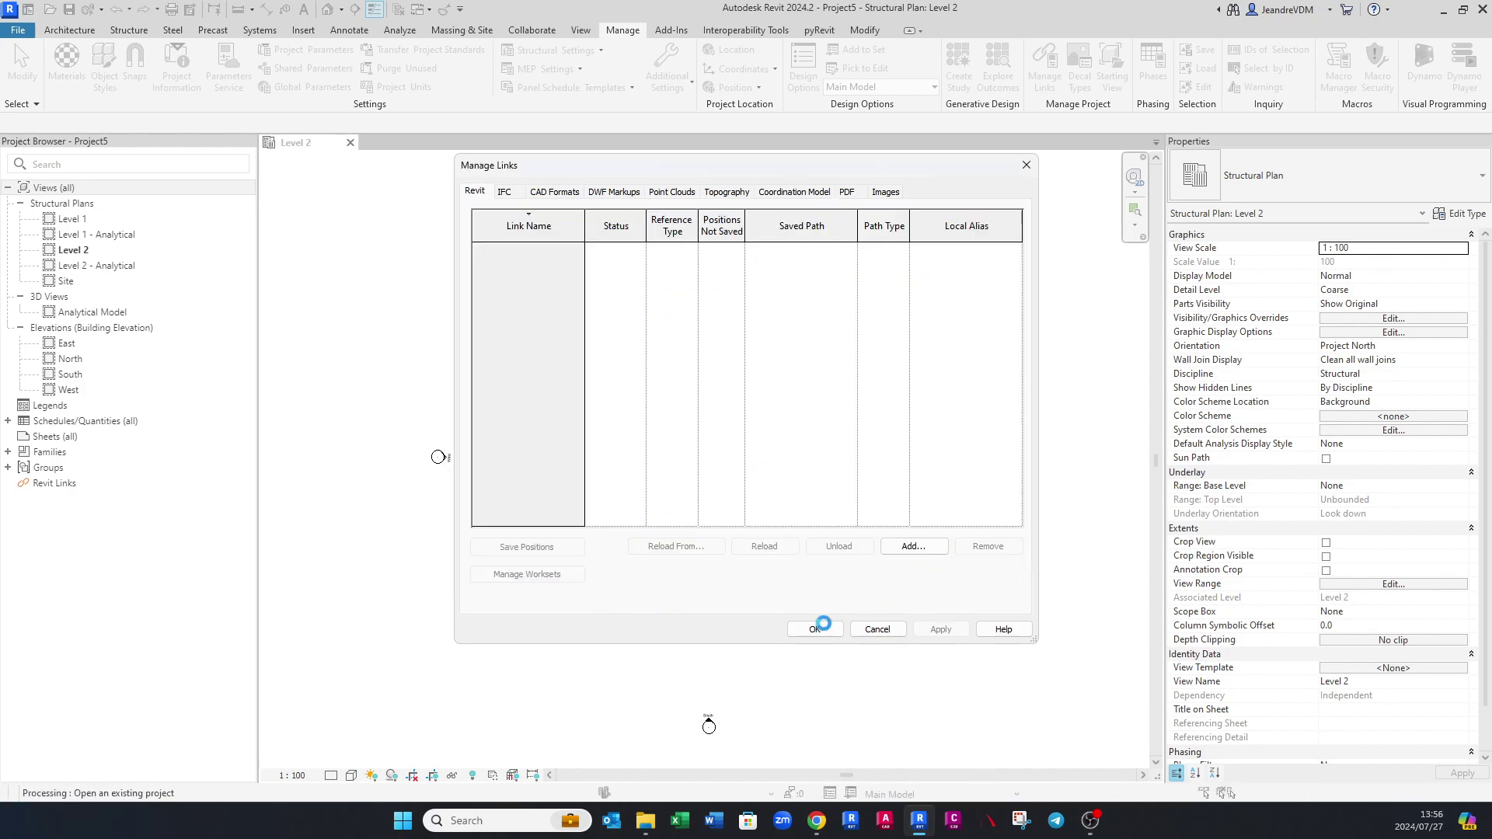
{"action": "left_click", "coordinate": [509, 250]}
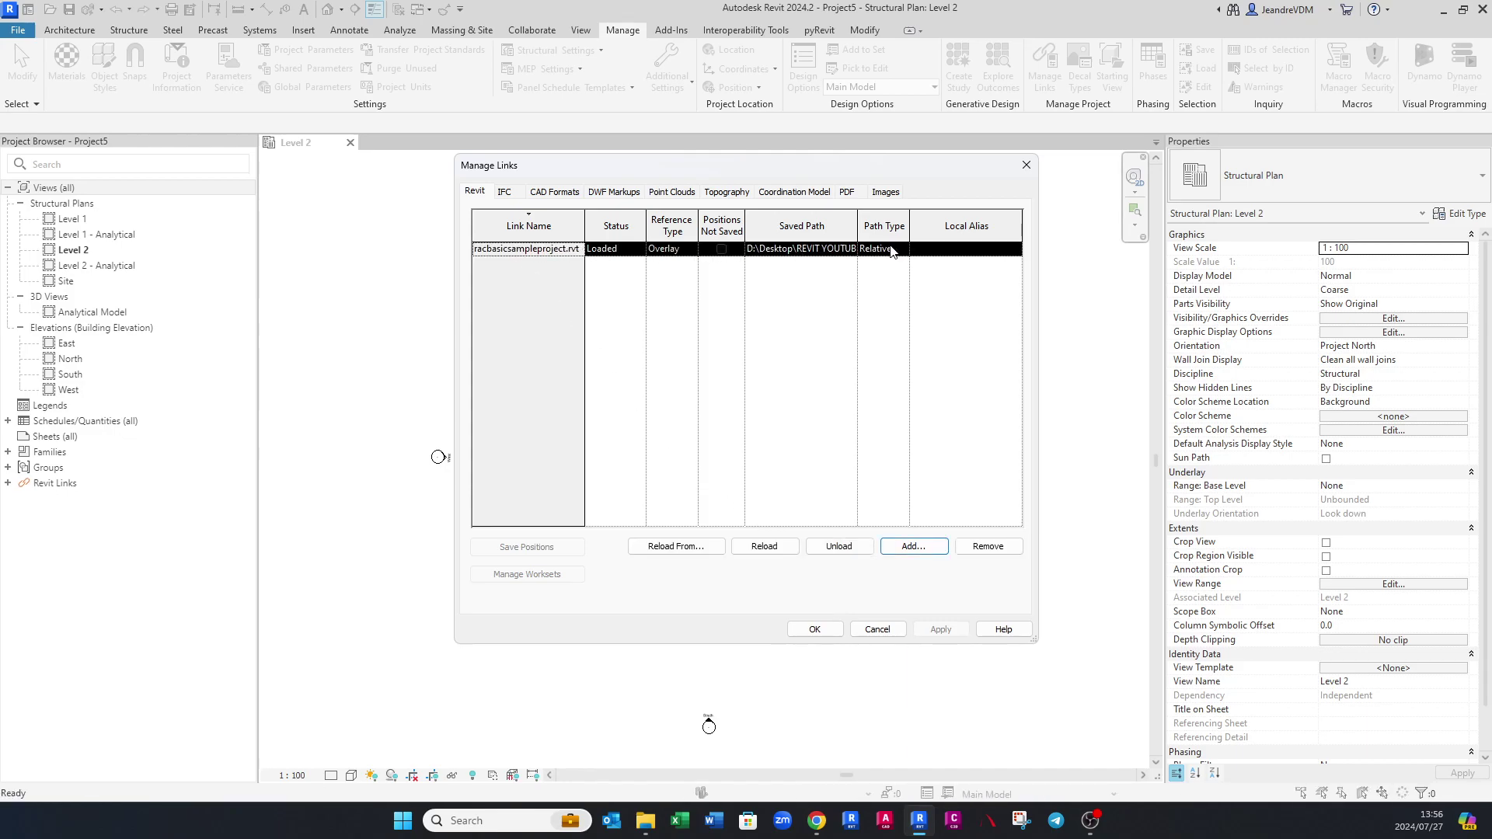
{"action": "left_click", "coordinate": [814, 630]}
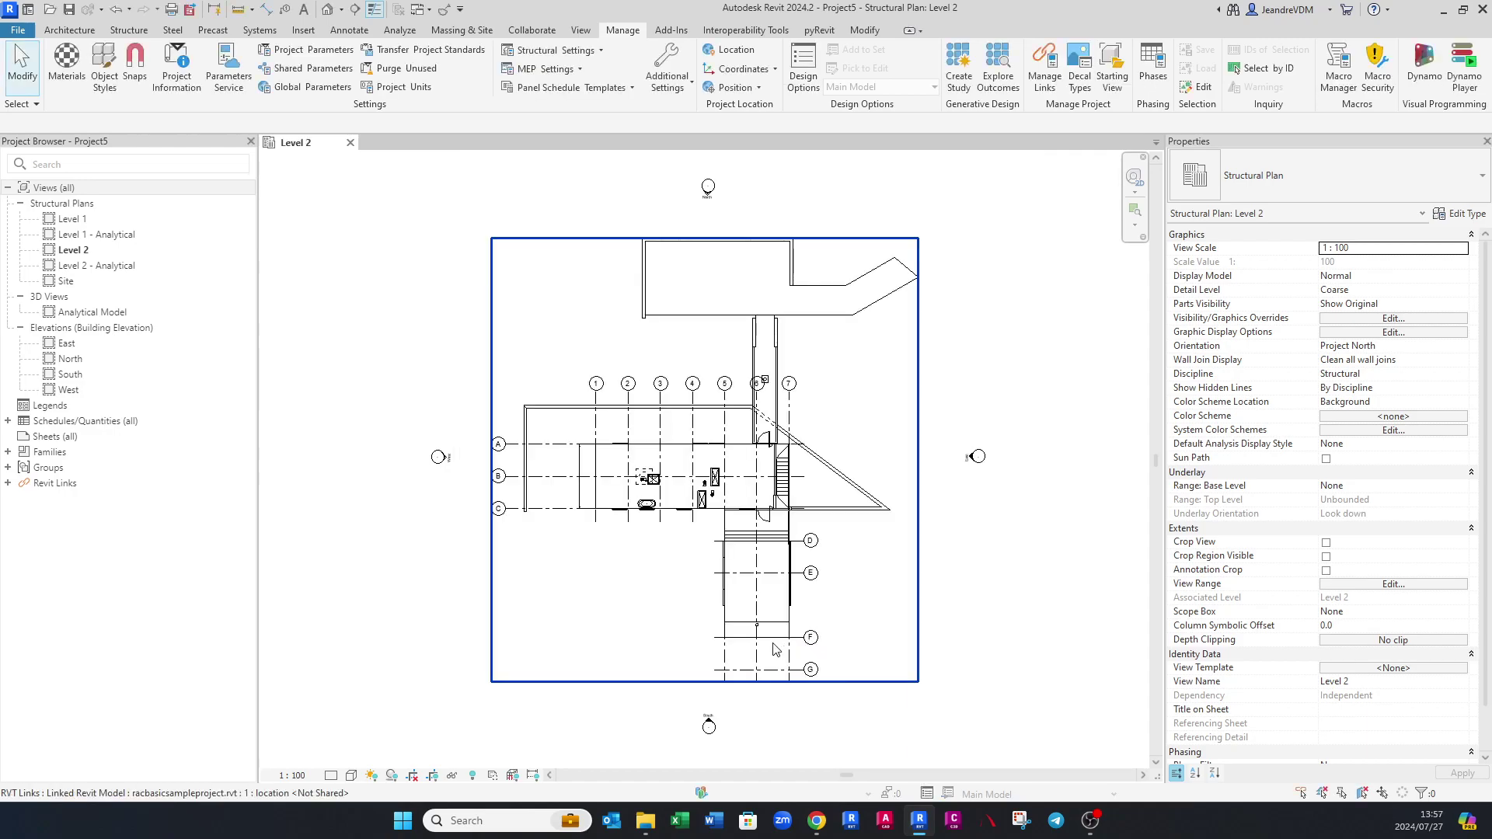
Open the East elevation and set its view scale to 1:25.
{"action": "left_click", "coordinate": [698, 643]}
{"action": "scroll", "coordinate": [698, 644], "scroll_direction": "up", "scroll_amount": 3}
{"action": "scroll", "coordinate": [698, 639], "scroll_direction": "down", "scroll_amount": 1}
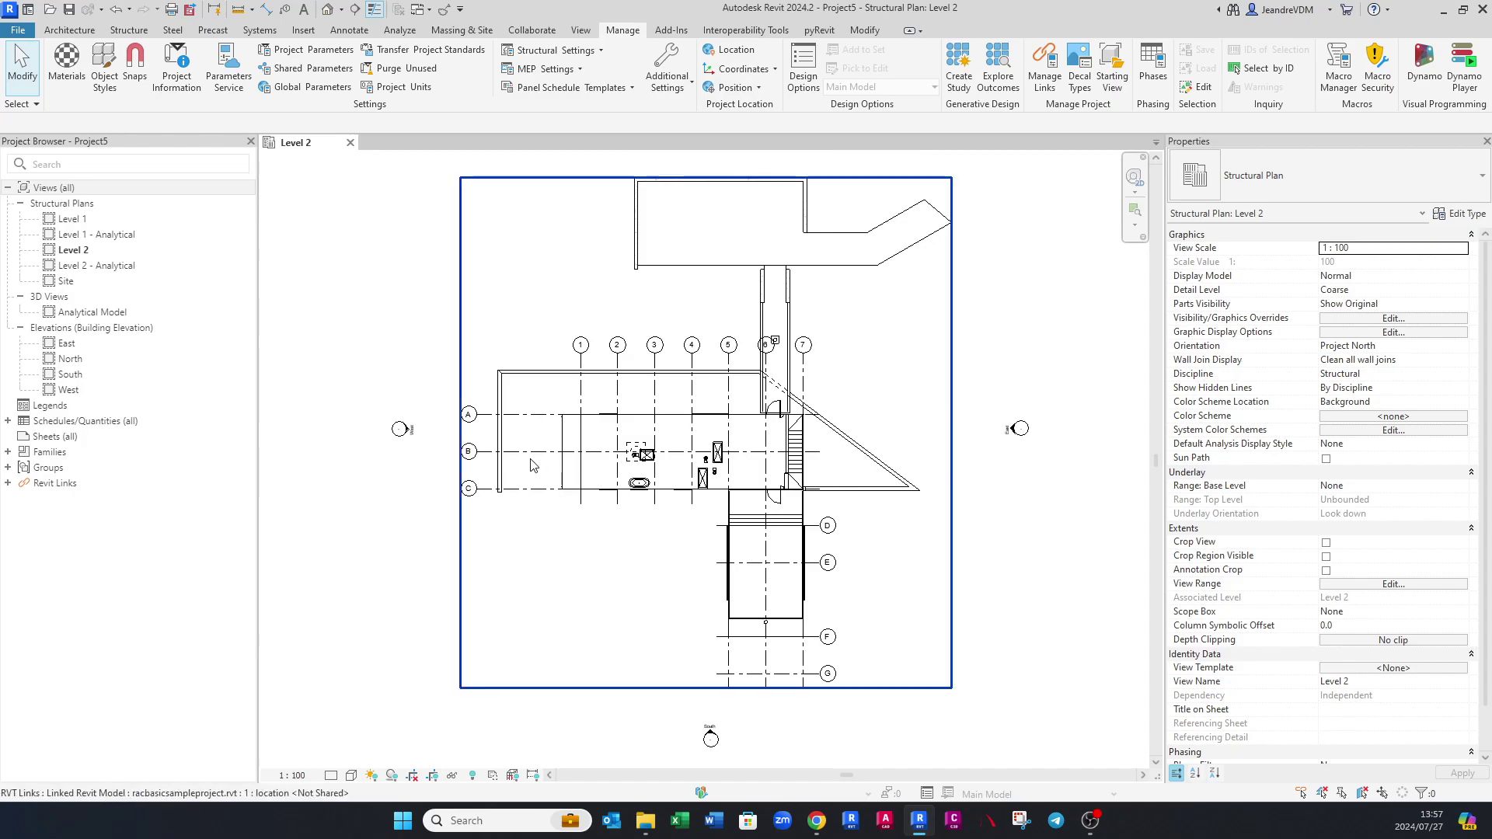
{"action": "double_click", "coordinate": [68, 344]}
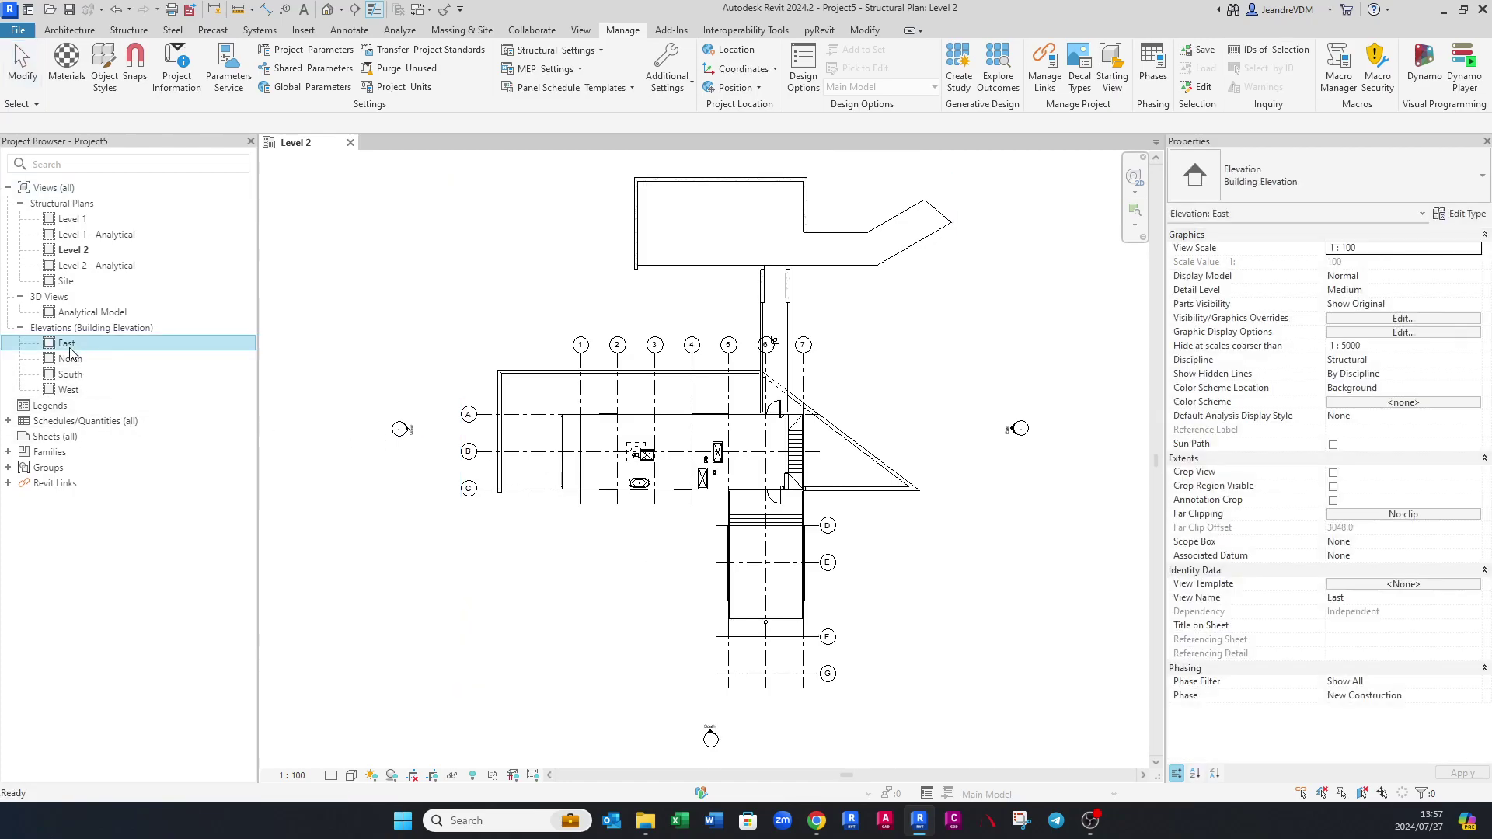
{"action": "scroll", "coordinate": [1045, 530], "scroll_direction": "up", "scroll_amount": 3}
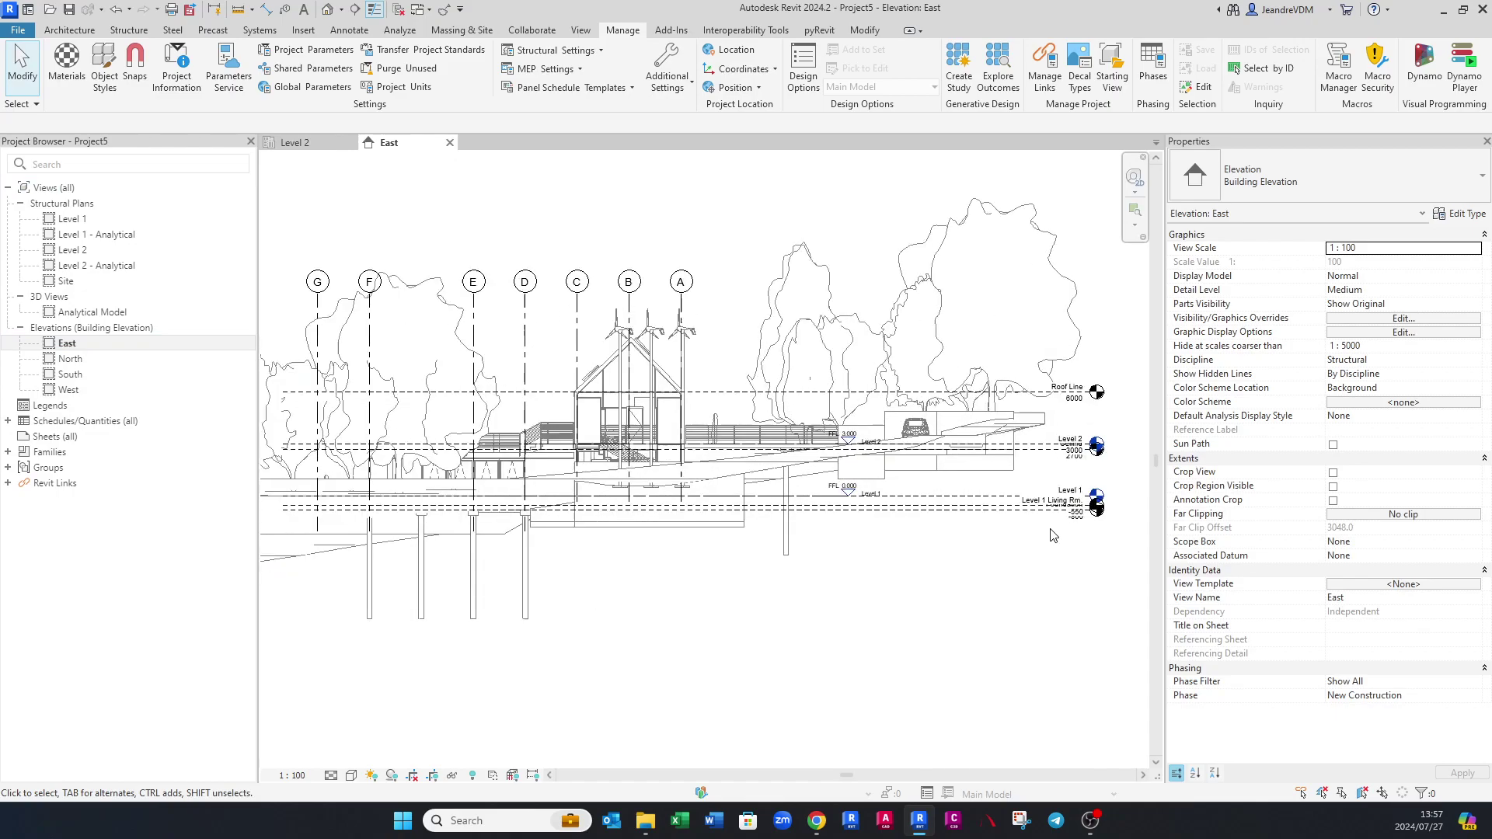
{"action": "middle_click_drag", "start_coordinate": [926, 541], "coordinate": [888, 543]}
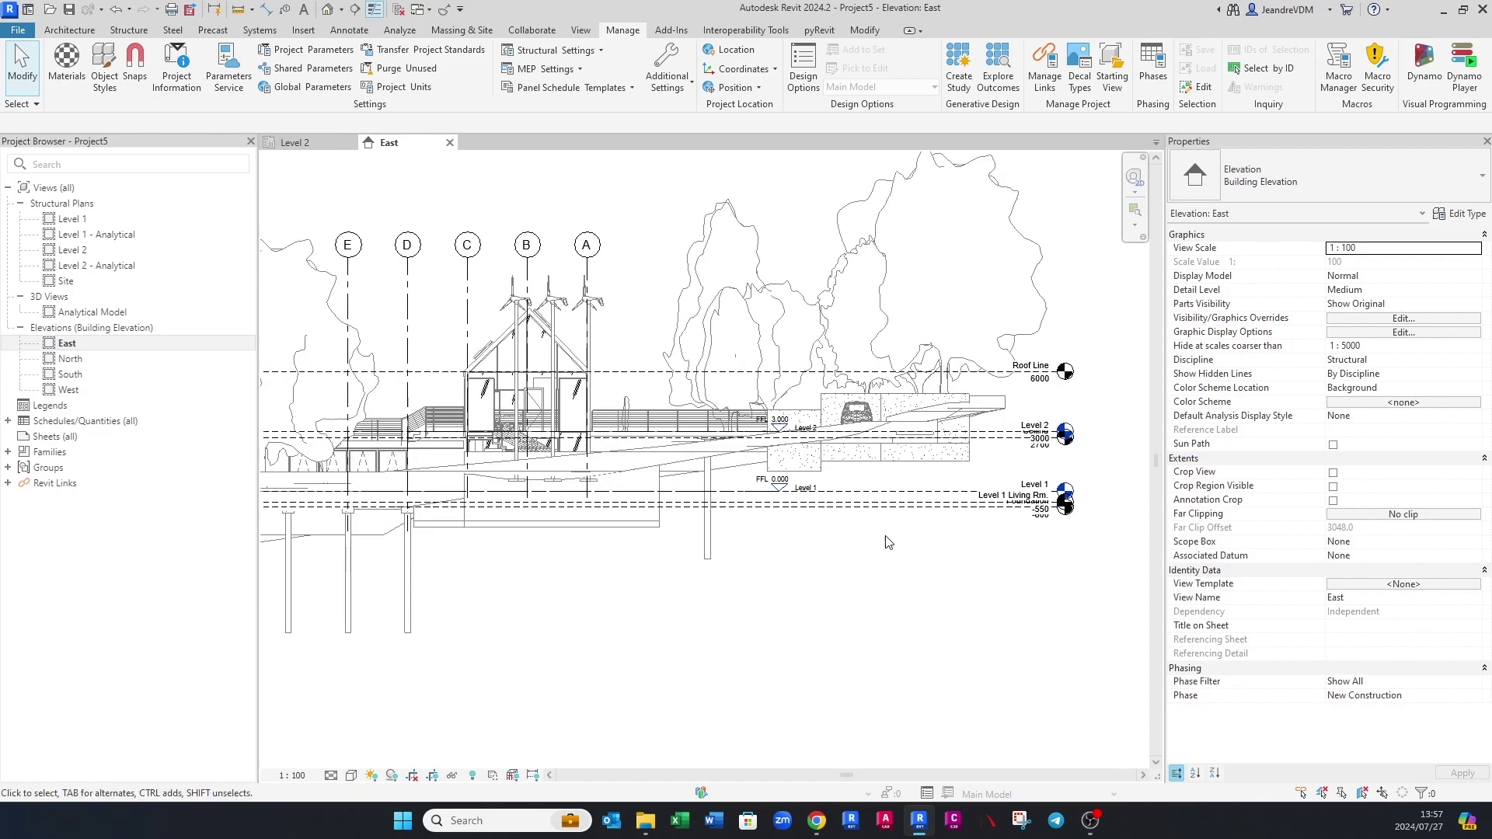
{"action": "left_click", "coordinate": [293, 776]}
{"action": "left_click", "coordinate": [324, 640]}
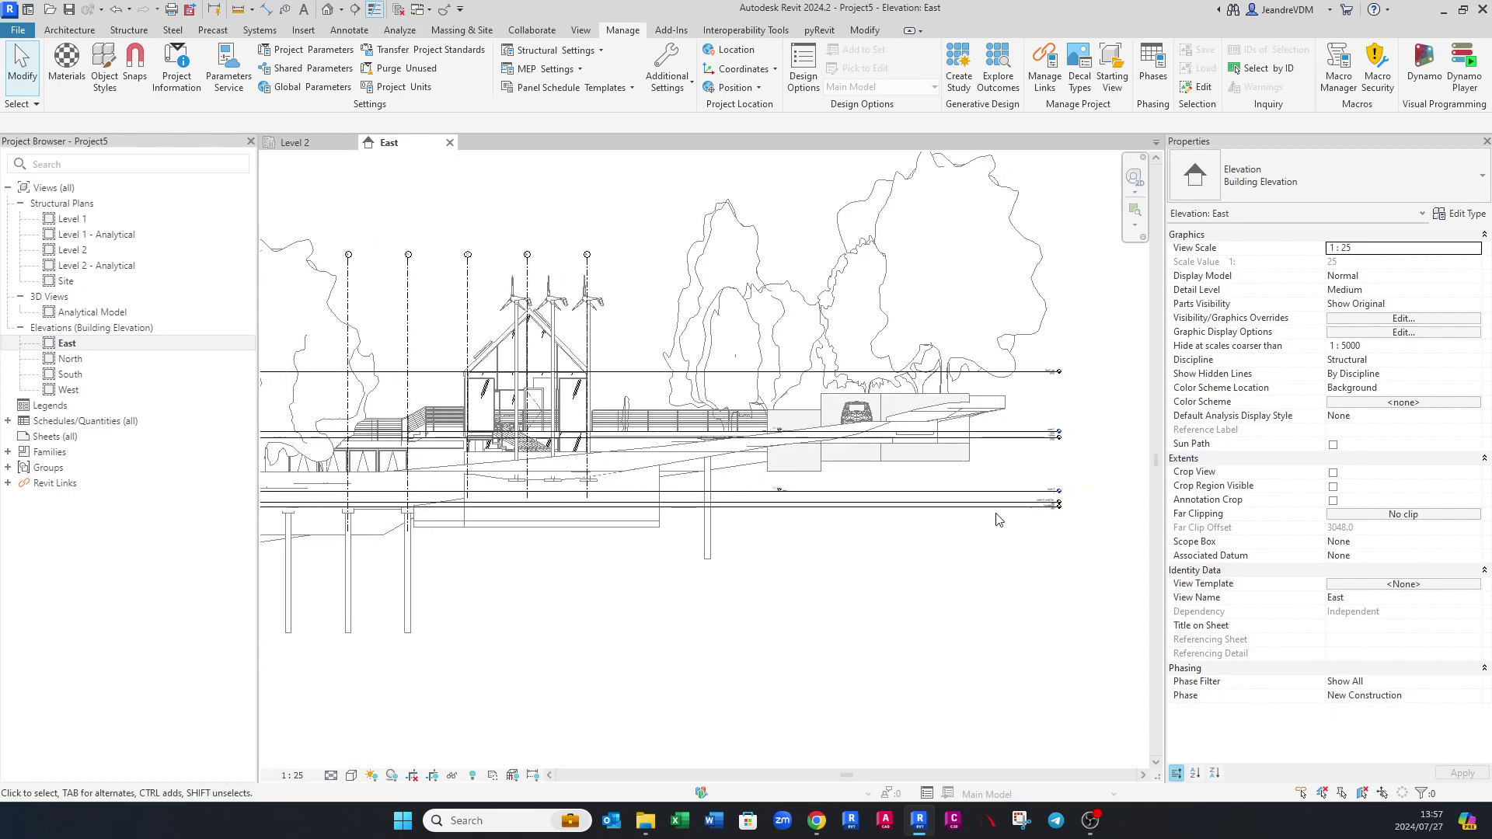
Examine the level lines of the linked model against the project's own Level 1 and Level 2 in the East elevation.
{"action": "scroll", "coordinate": [959, 517], "scroll_direction": "up", "scroll_amount": 4}
{"action": "scroll", "coordinate": [1010, 528], "scroll_direction": "up", "scroll_amount": 5}
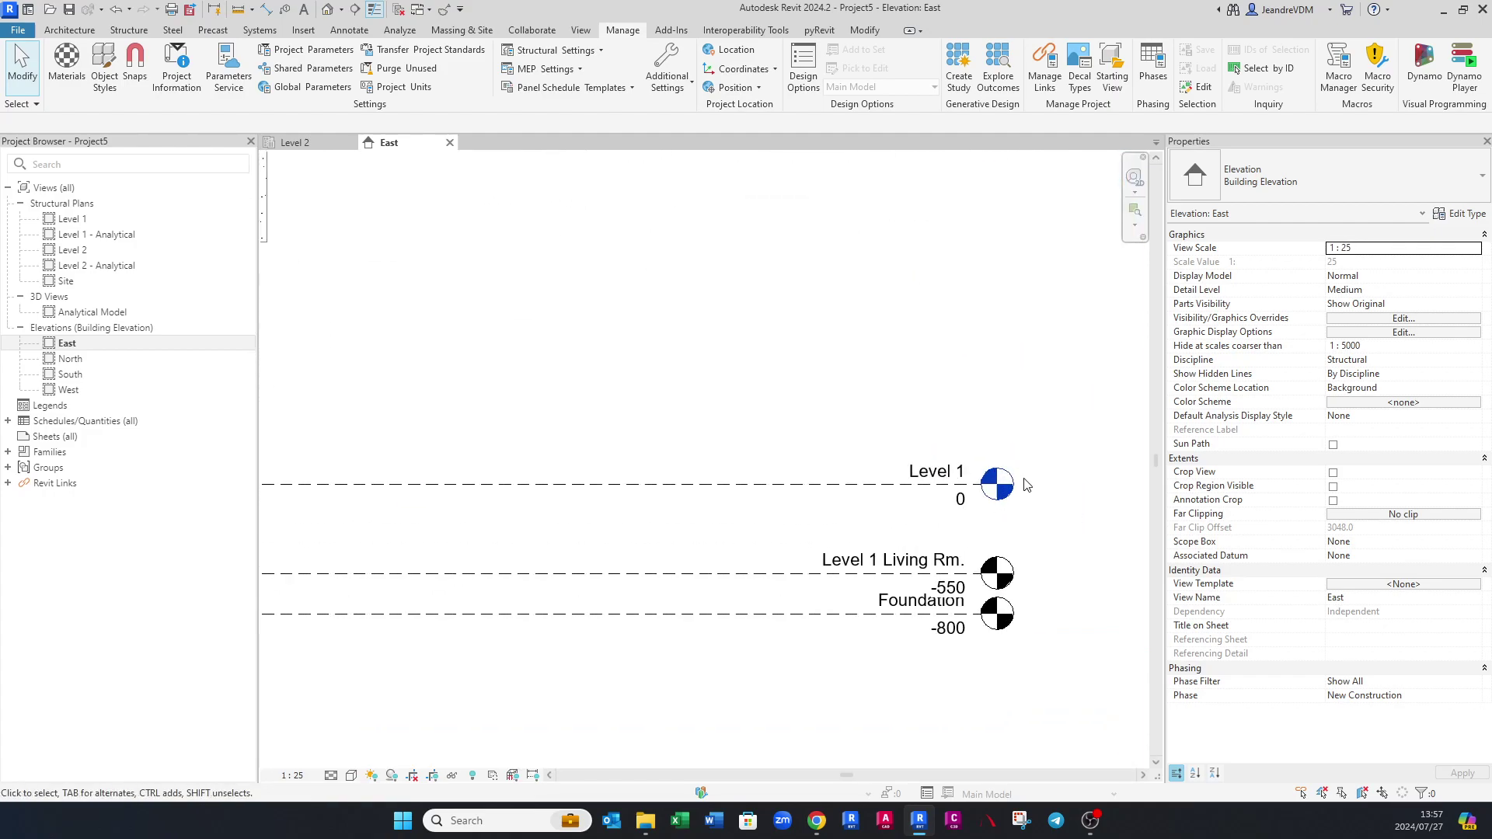
{"action": "scroll", "coordinate": [523, 497], "scroll_direction": "down", "scroll_amount": 3}
{"action": "scroll", "coordinate": [520, 490], "scroll_direction": "up", "scroll_amount": 3}
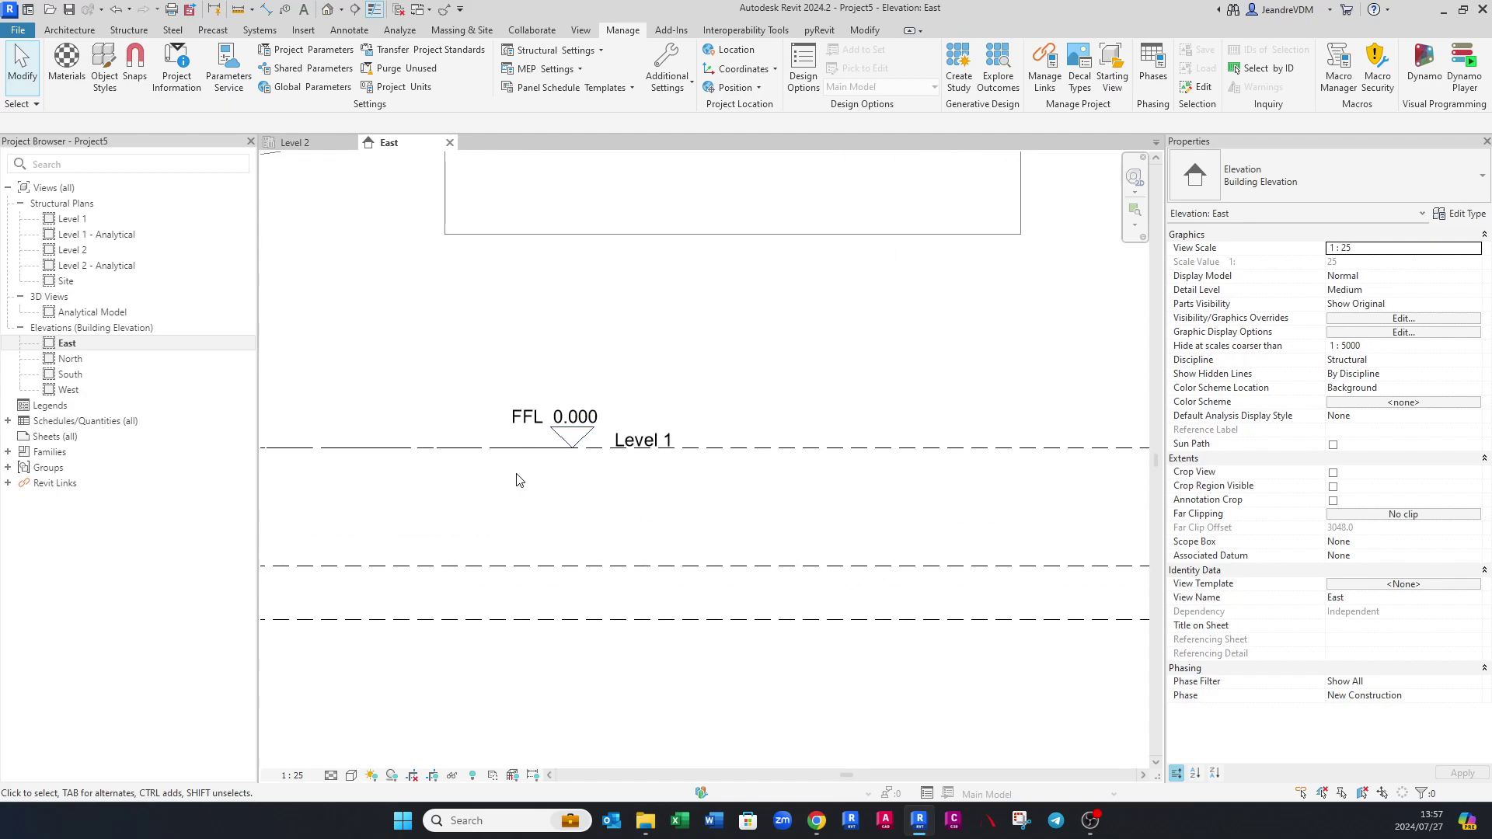
{"action": "scroll", "coordinate": [682, 493], "scroll_direction": "down", "scroll_amount": 5}
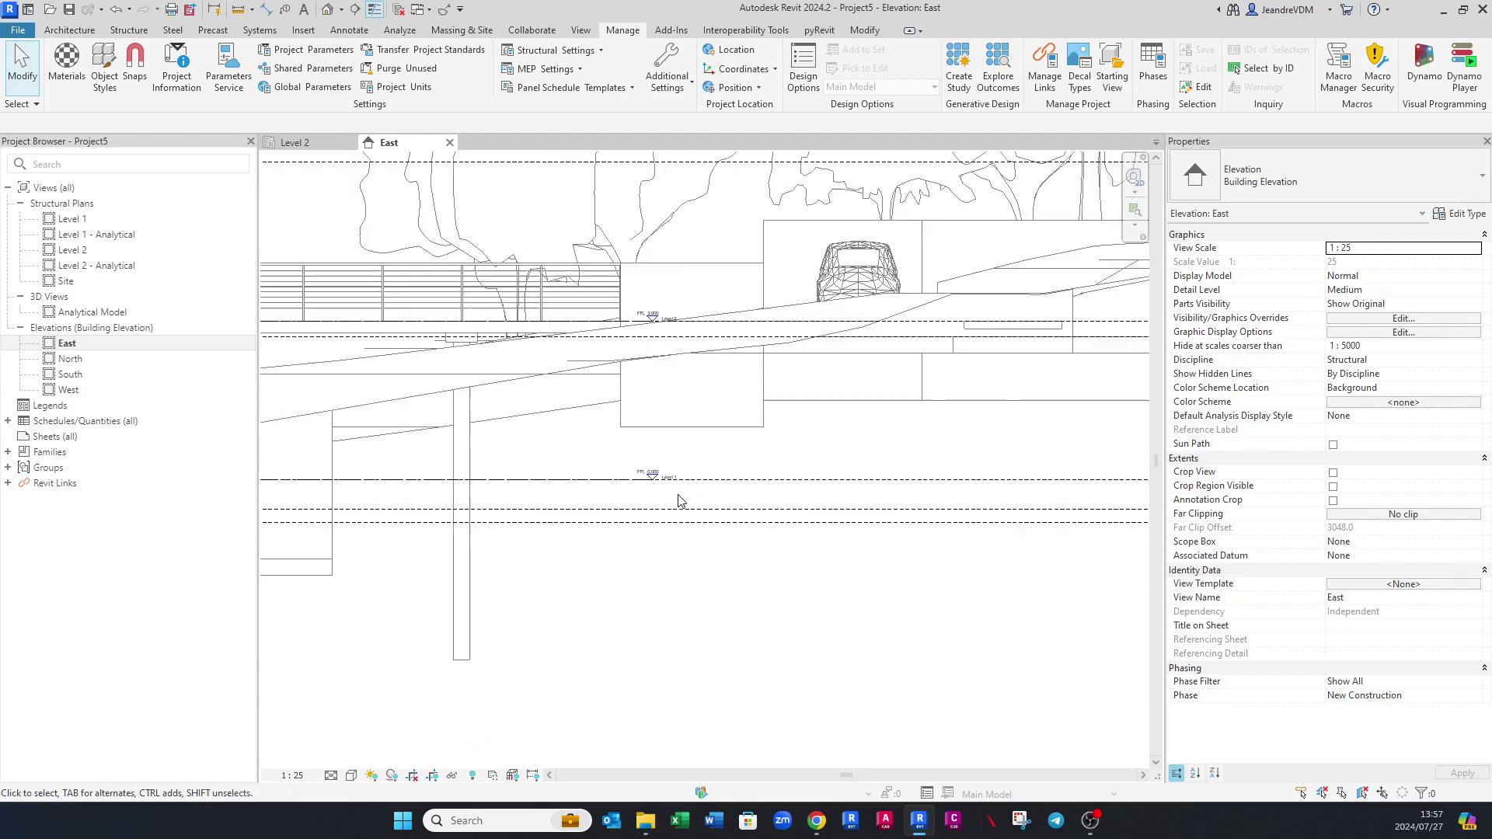
{"action": "middle_click_drag", "start_coordinate": [787, 470], "coordinate": [701, 543]}
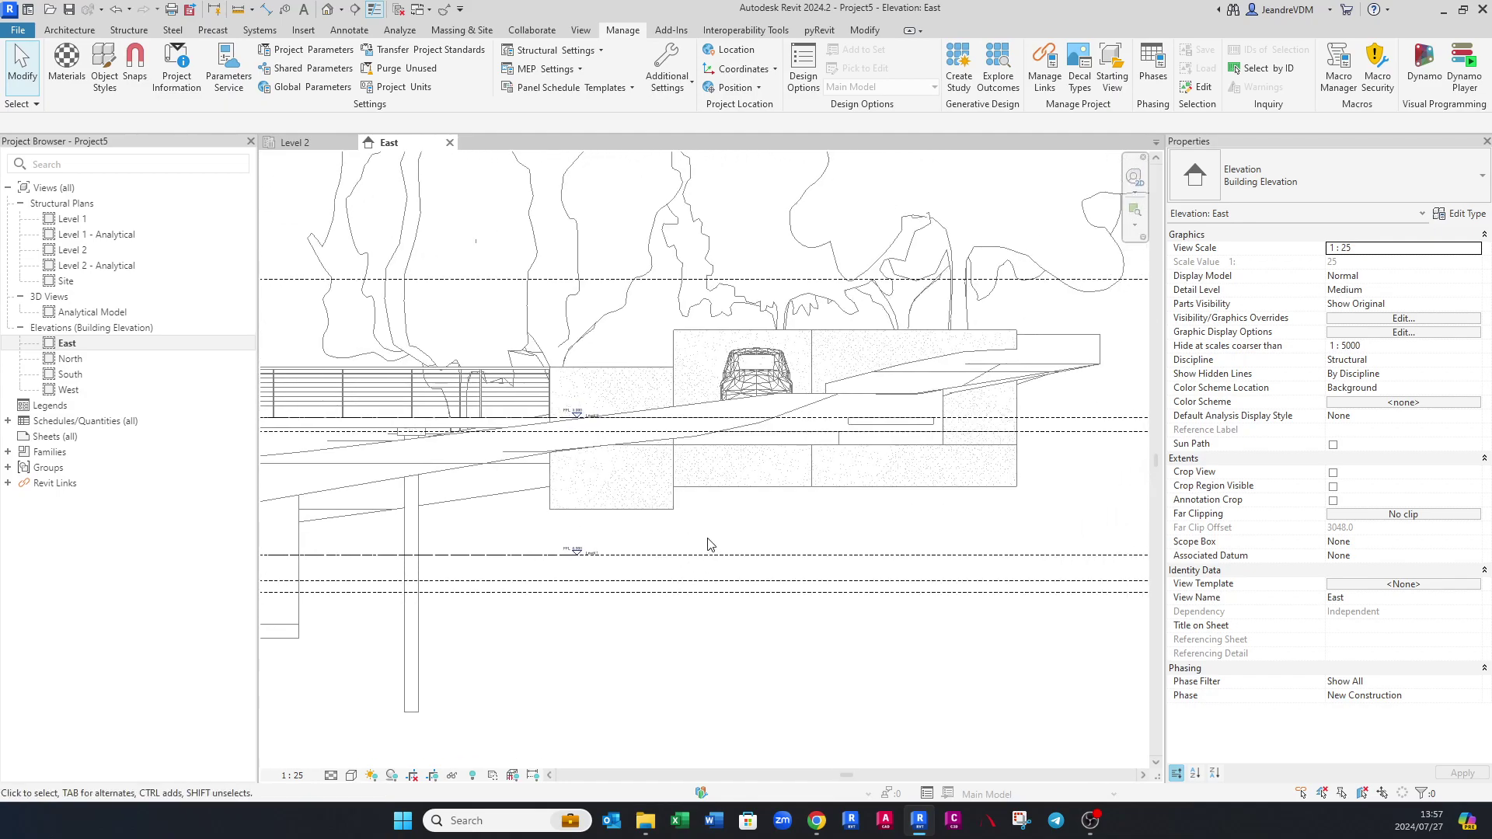
{"action": "scroll", "coordinate": [702, 542], "scroll_direction": "down", "scroll_amount": 1}
{"action": "scroll", "coordinate": [711, 556], "scroll_direction": "up", "scroll_amount": 2}
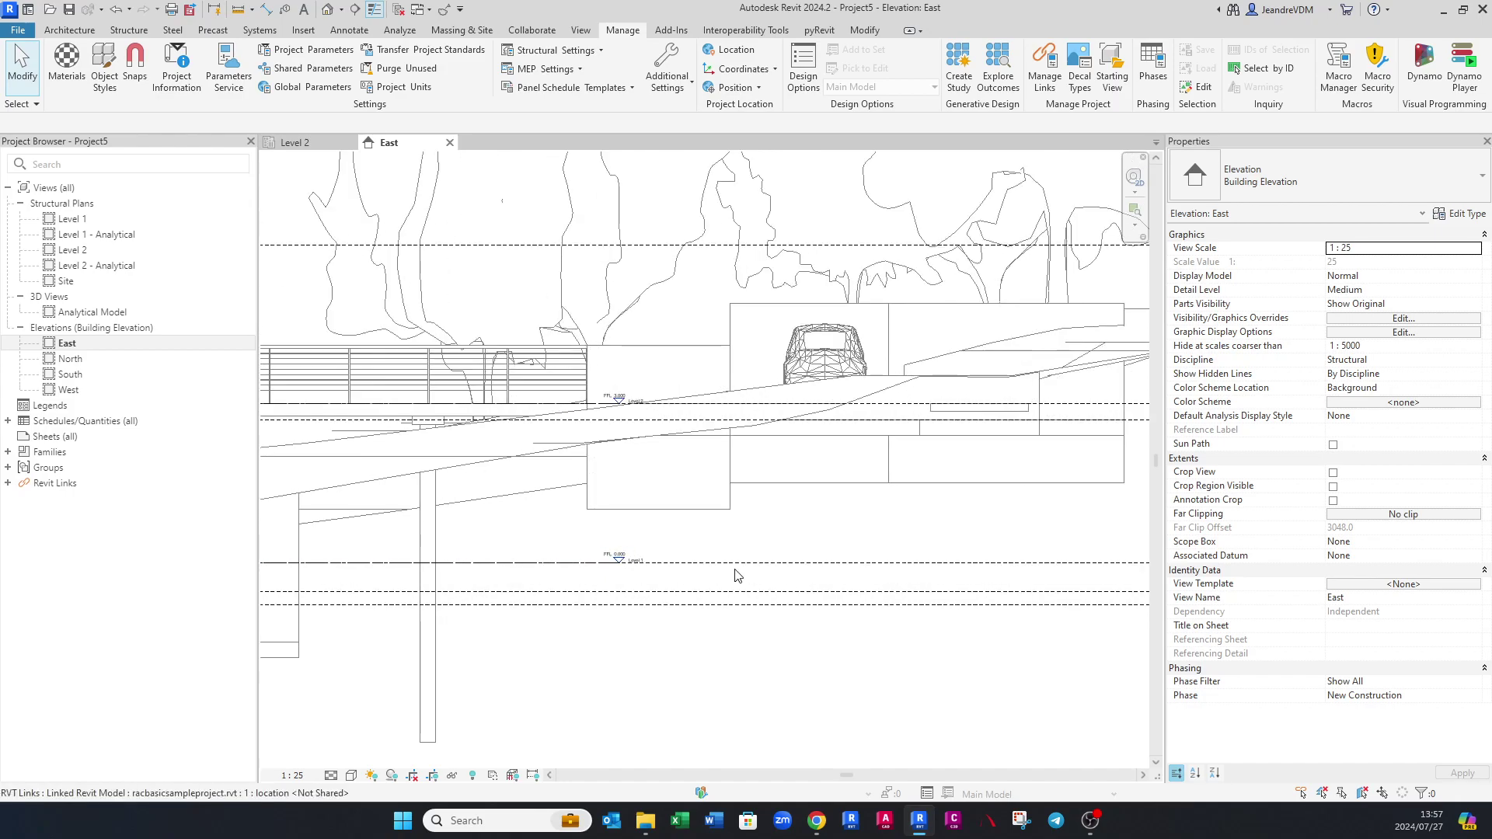
Move the linked Revit model 4000 mm straight up in the East elevation.
{"action": "left_click", "coordinate": [723, 570]}
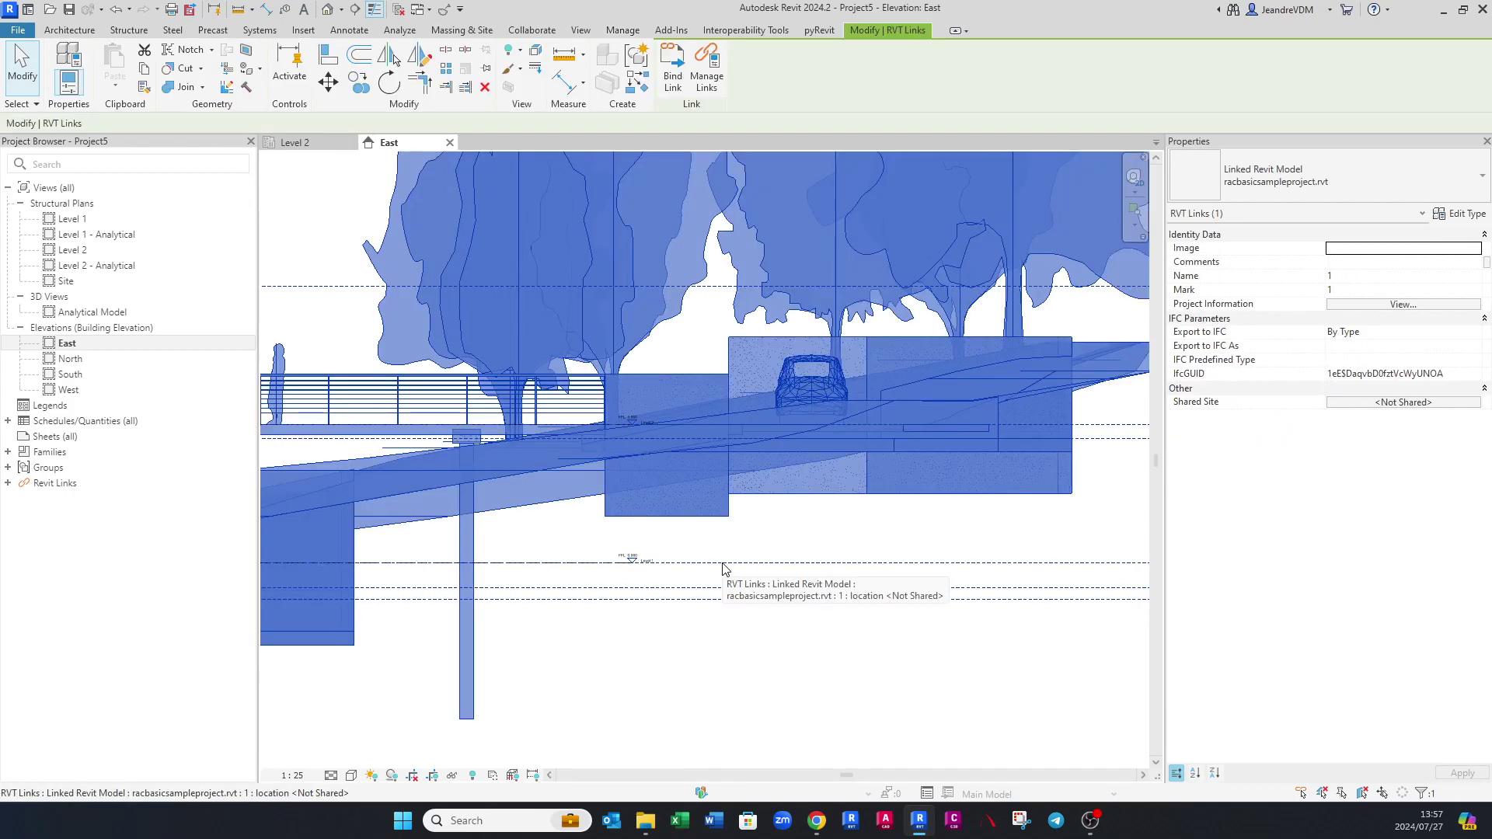
{"action": "key", "text": "m"}
{"action": "key", "text": "v"}
{"action": "left_click", "coordinate": [797, 535]}
{"action": "type", "text": "4000"}
{"action": "key", "text": "Return"}
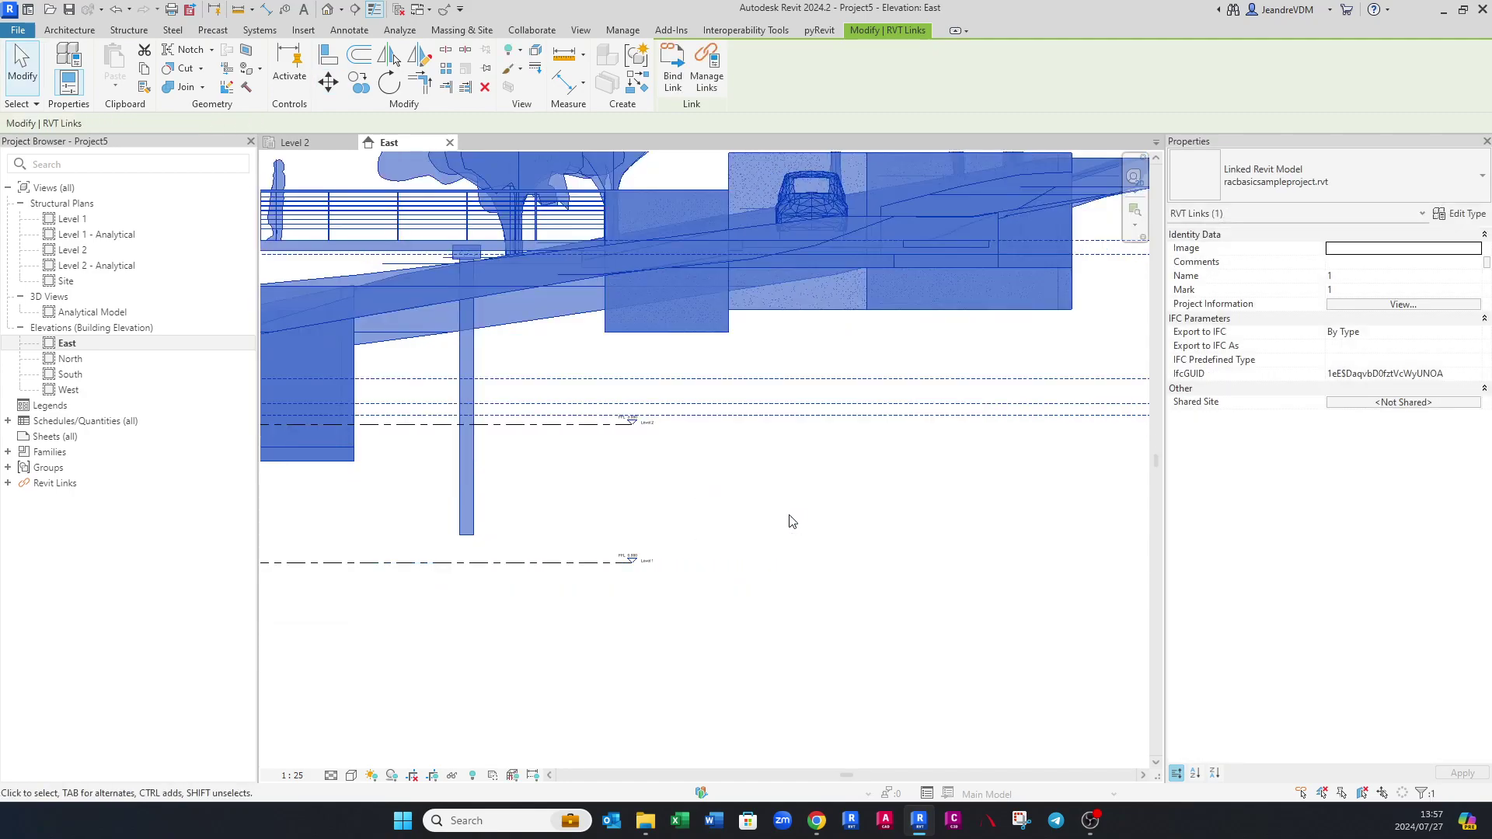
{"action": "scroll", "coordinate": [788, 519], "scroll_direction": "down", "scroll_amount": 4}
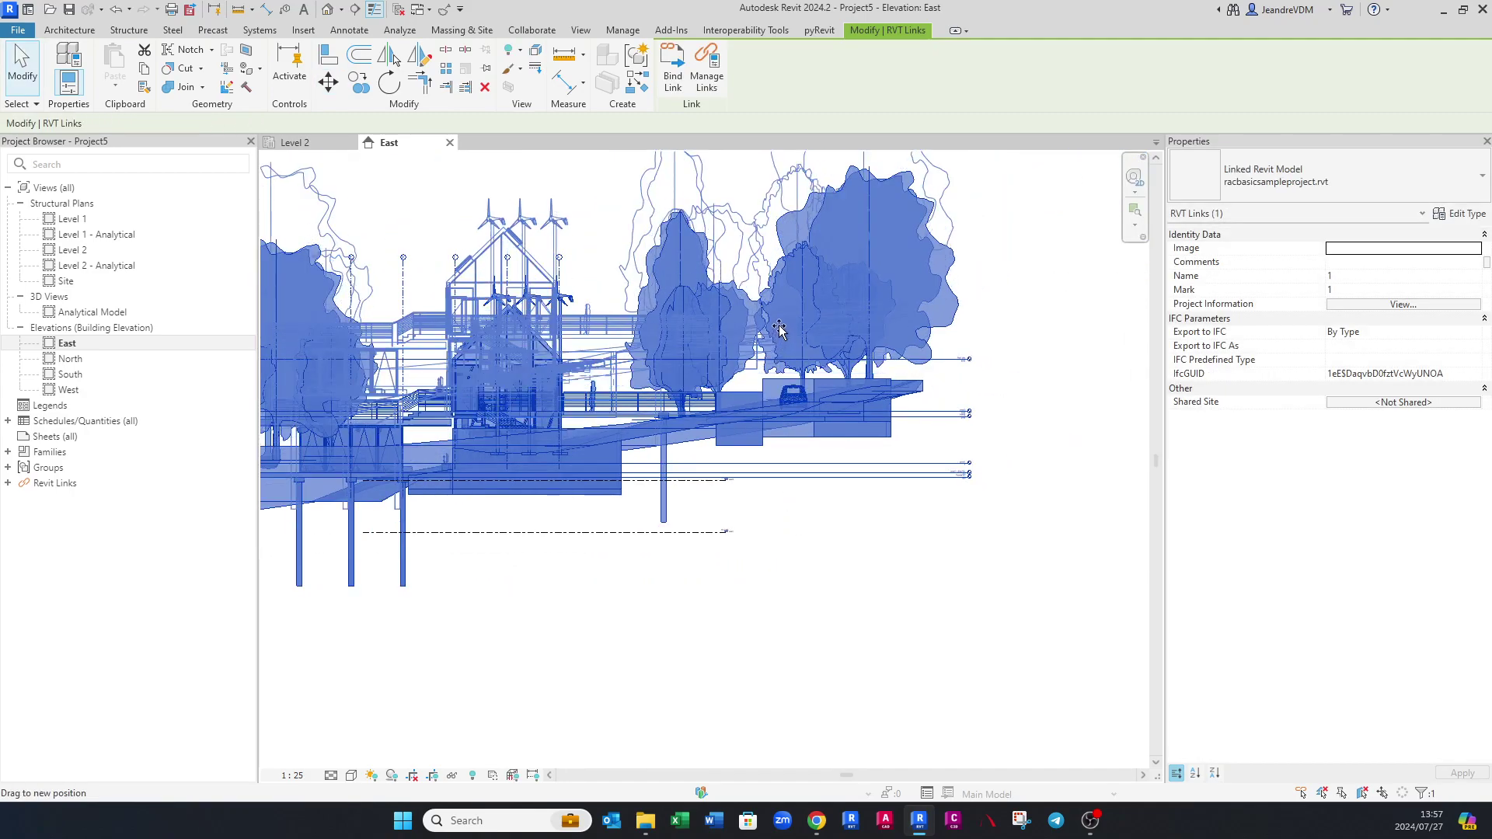
{"action": "left_click", "coordinate": [789, 390]}
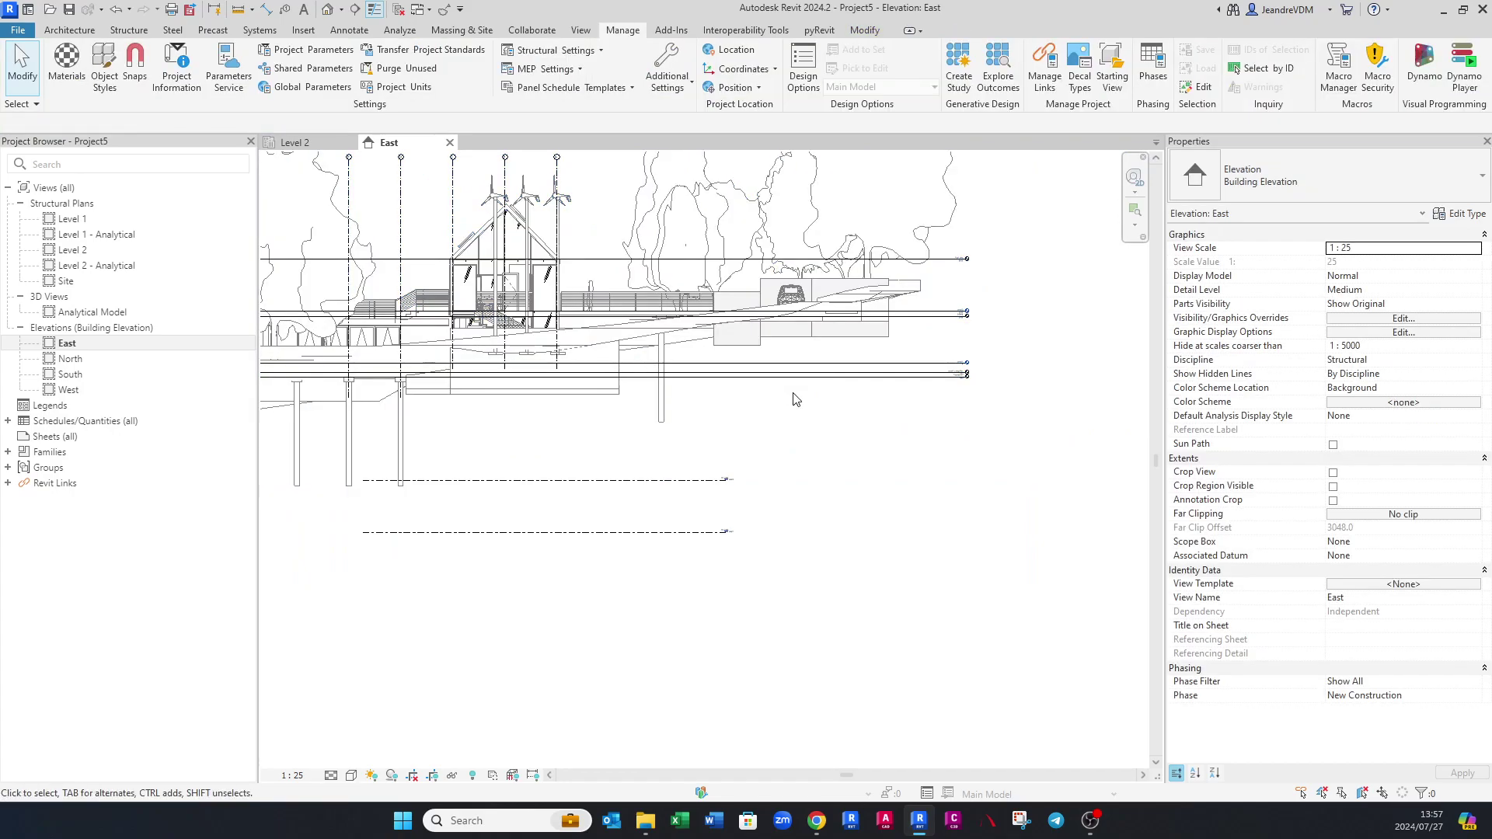
Align the linked model's Level 1 line to the project's Level 1 in the East elevation.
{"action": "scroll", "coordinate": [701, 520], "scroll_direction": "up", "scroll_amount": 1}
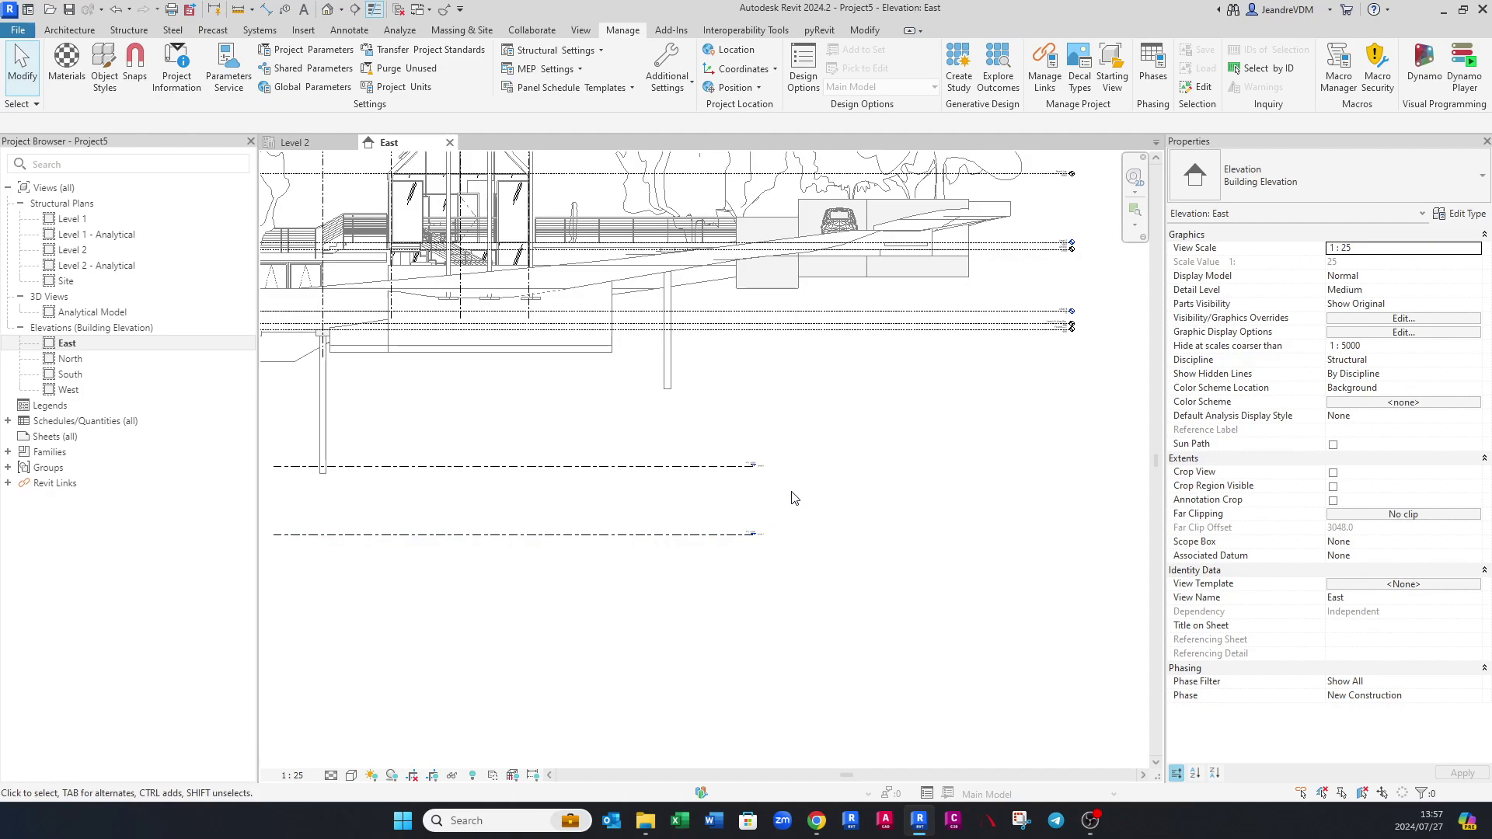
{"action": "left_click", "coordinate": [850, 35]}
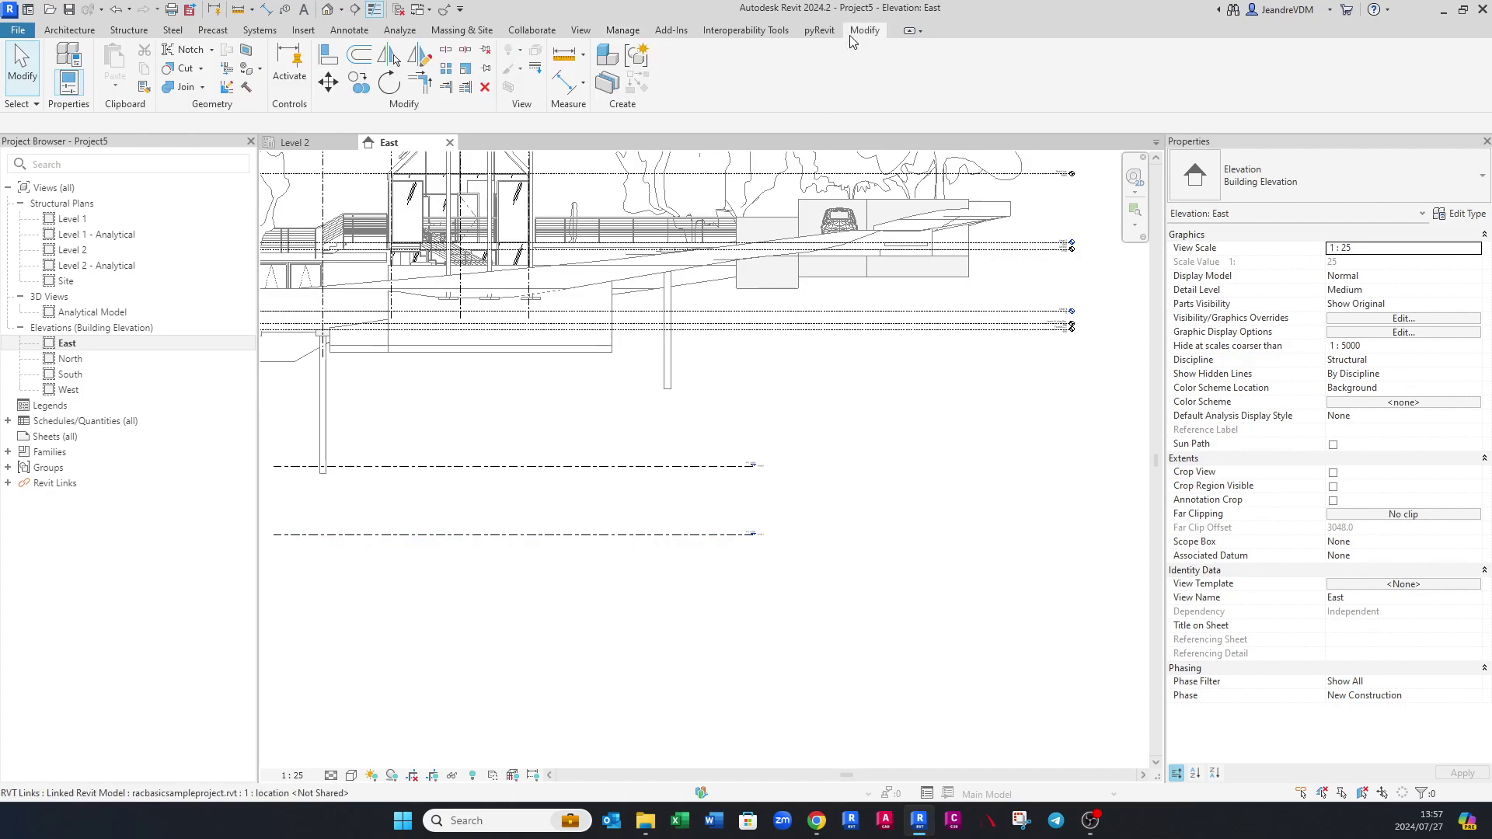
{"action": "left_click", "coordinate": [328, 56]}
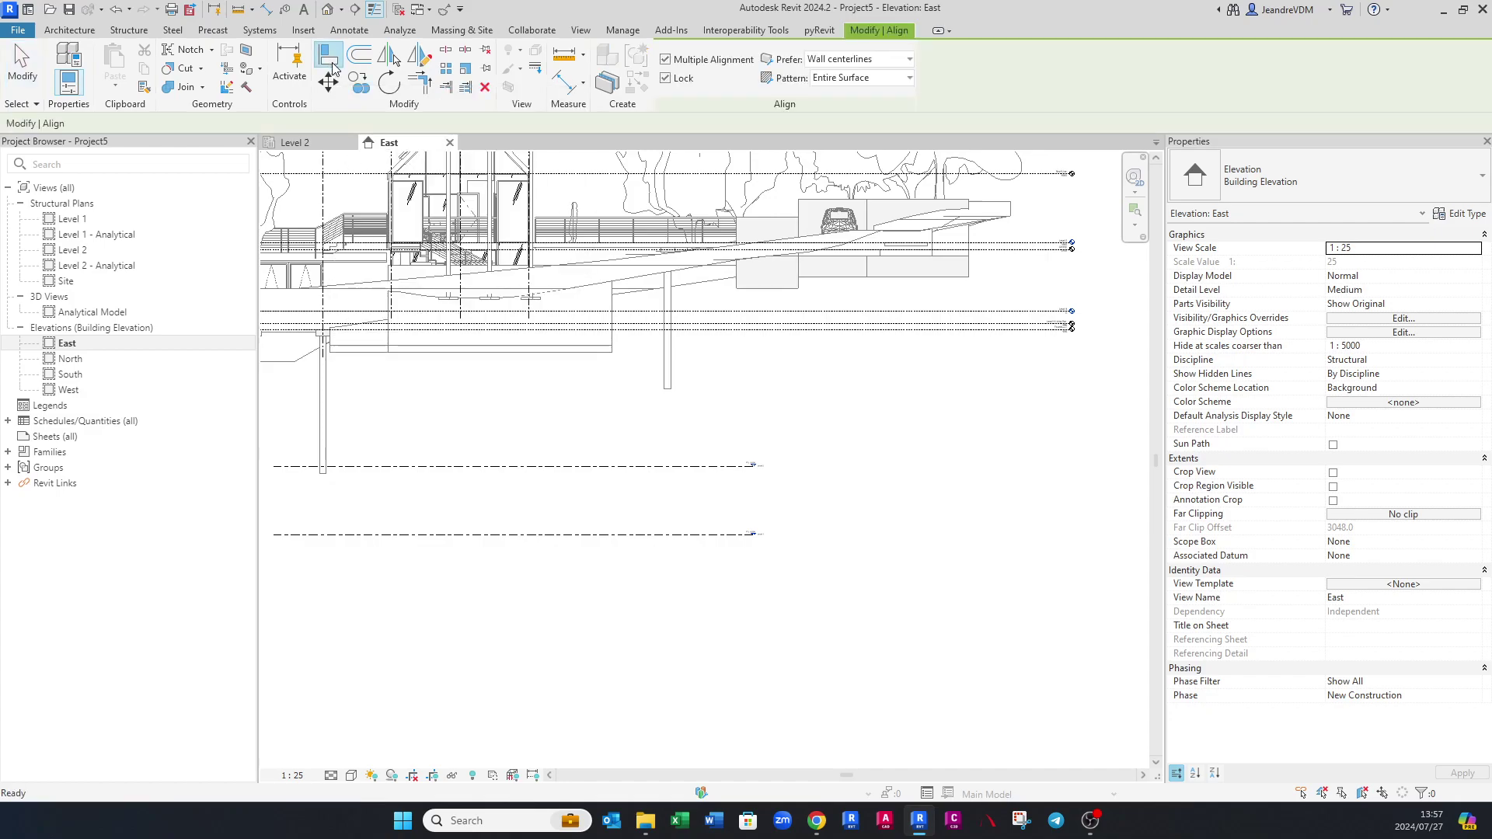
{"action": "scroll", "coordinate": [842, 506], "scroll_direction": "up", "scroll_amount": 1}
{"action": "middle_click_drag", "start_coordinate": [842, 506], "coordinate": [812, 544]}
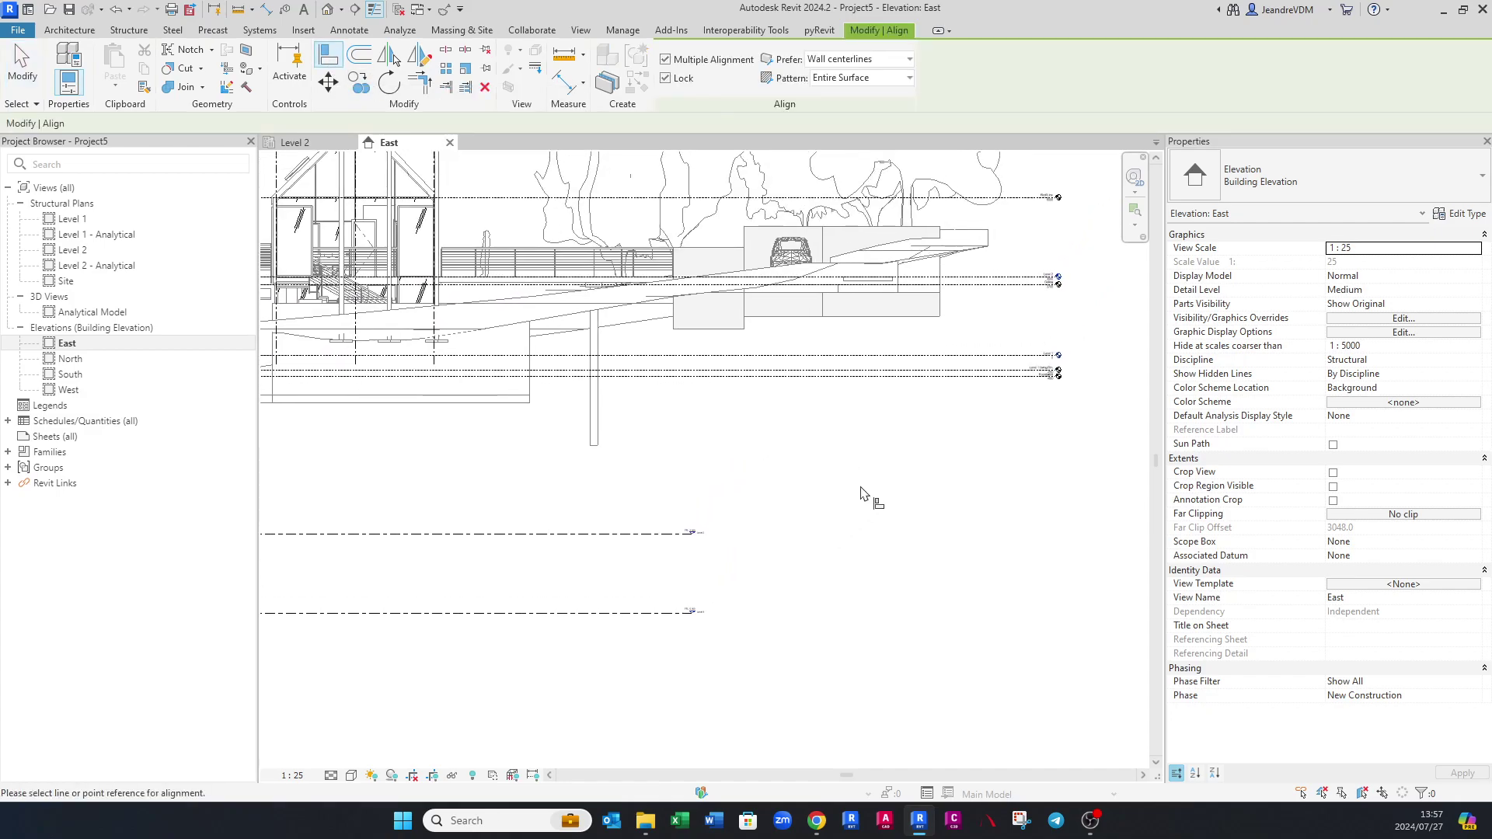
{"action": "scroll", "coordinate": [734, 622], "scroll_direction": "up", "scroll_amount": 2}
{"action": "scroll", "coordinate": [614, 641], "scroll_direction": "up", "scroll_amount": 2}
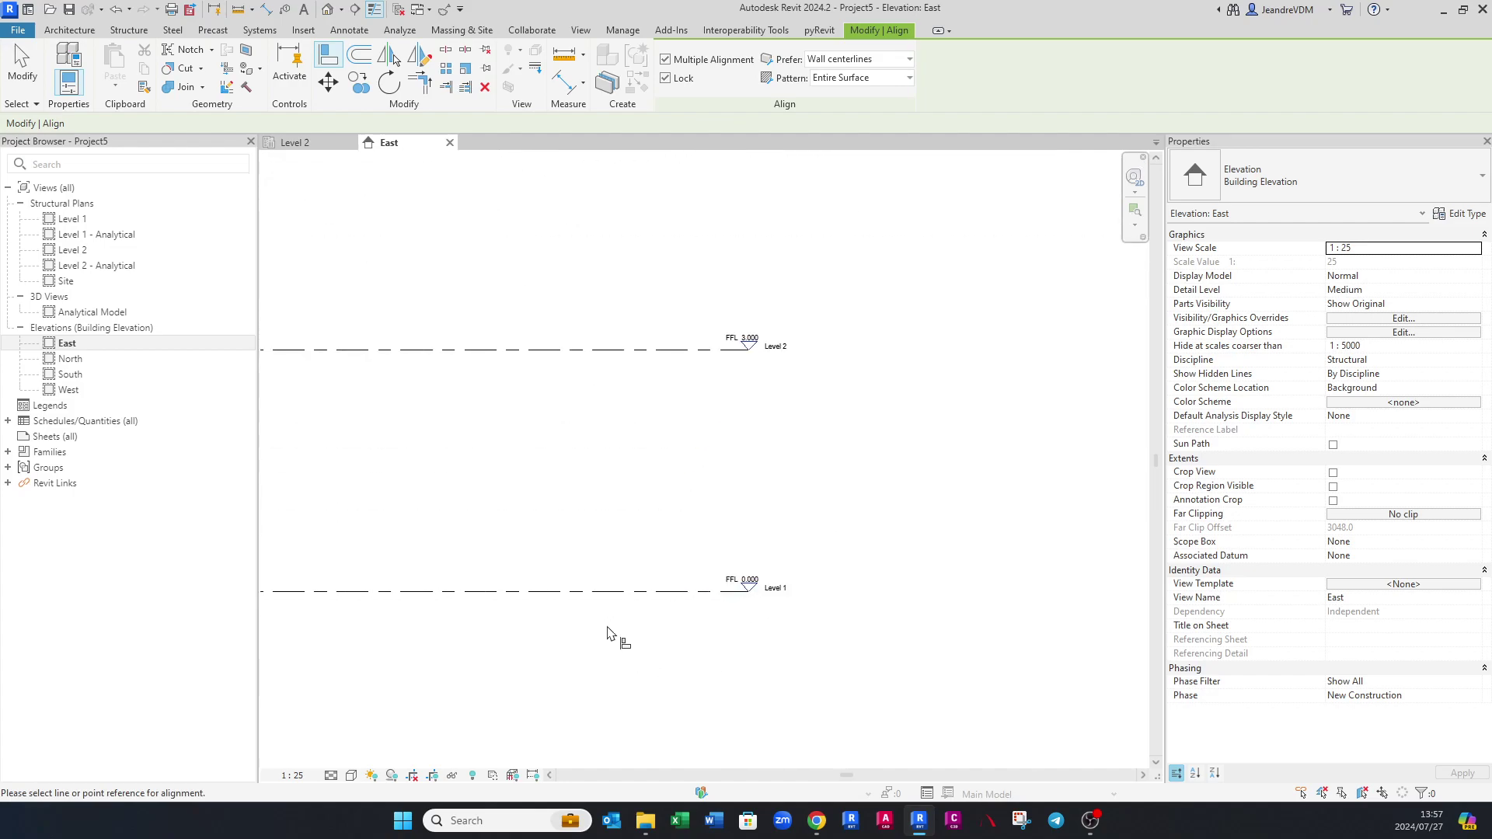
{"action": "left_click", "coordinate": [639, 594]}
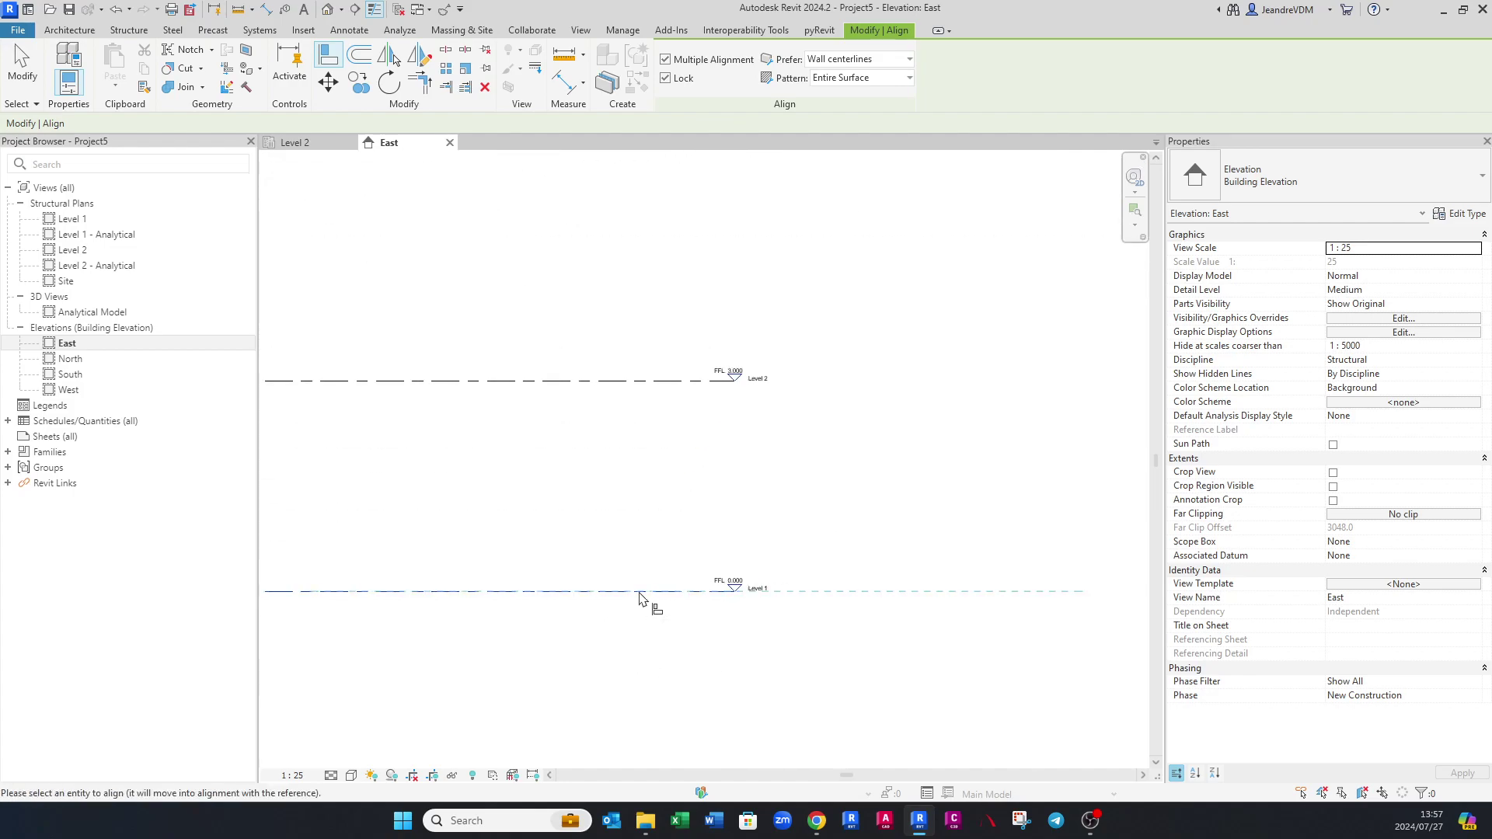
{"action": "scroll", "coordinate": [649, 603], "scroll_direction": "down", "scroll_amount": 4}
{"action": "scroll", "coordinate": [1018, 346], "scroll_direction": "up", "scroll_amount": 3}
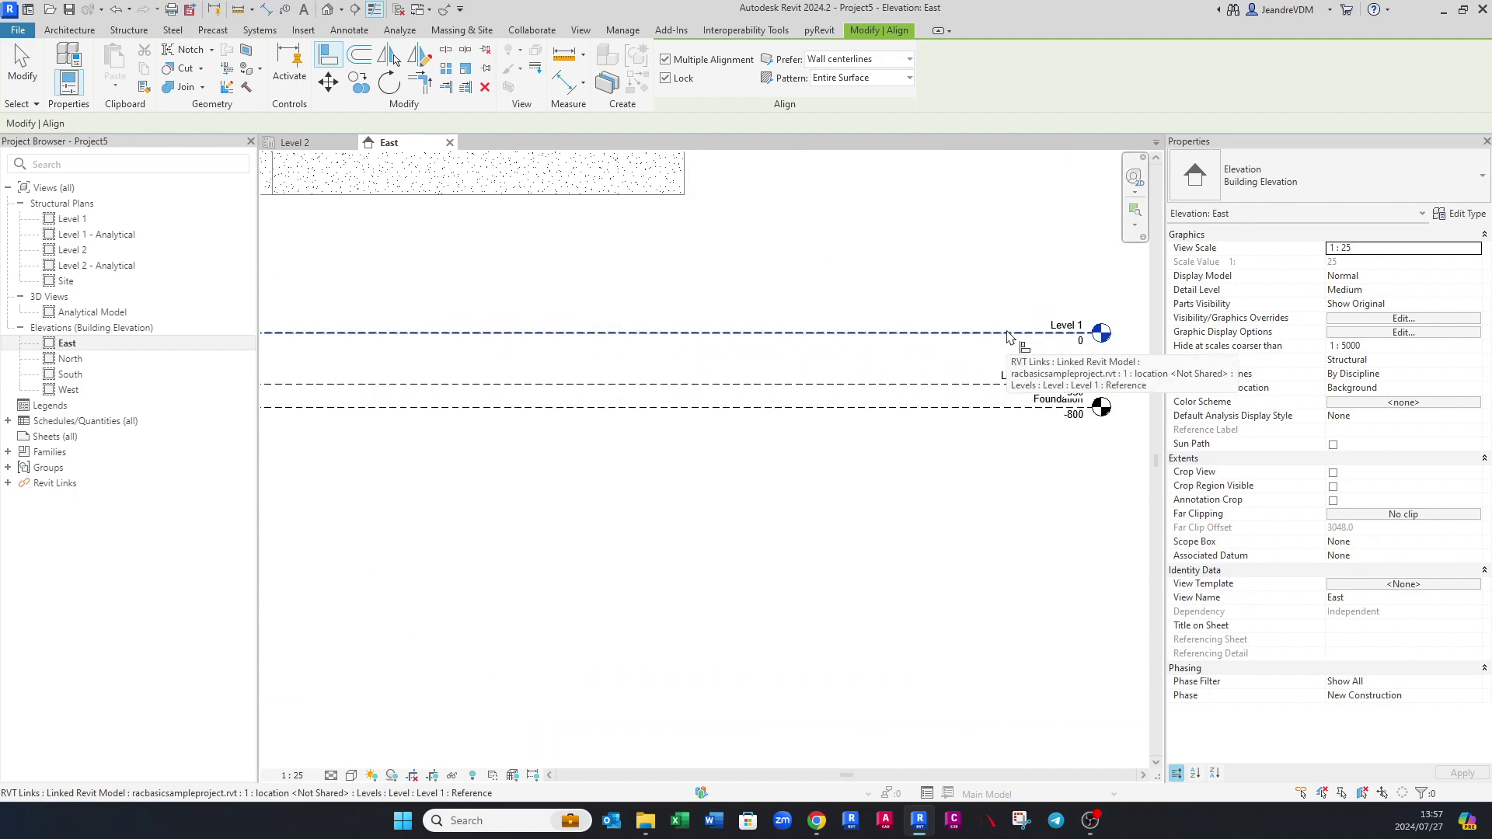
{"action": "scroll", "coordinate": [1010, 342], "scroll_direction": "down", "scroll_amount": 5}
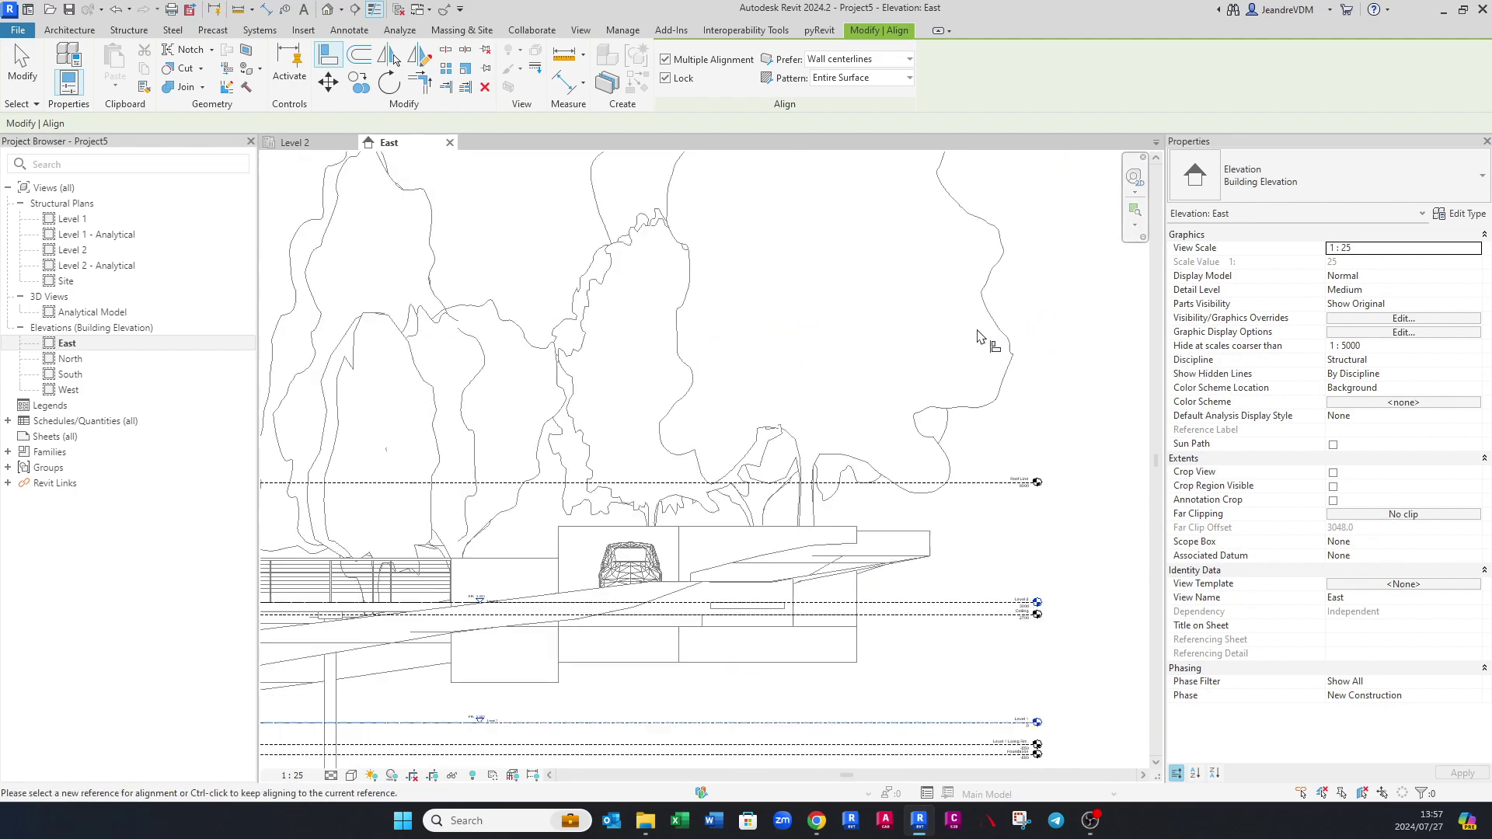
{"action": "scroll", "coordinate": [781, 472], "scroll_direction": "up", "scroll_amount": 3}
{"action": "key", "text": "Escape"}
Check the linked model's Level 1 and Level 2 against the project's own levels after the alignment.
{"action": "scroll", "coordinate": [823, 460], "scroll_direction": "up", "scroll_amount": 3}
{"action": "scroll", "coordinate": [1012, 483], "scroll_direction": "up", "scroll_amount": 4}
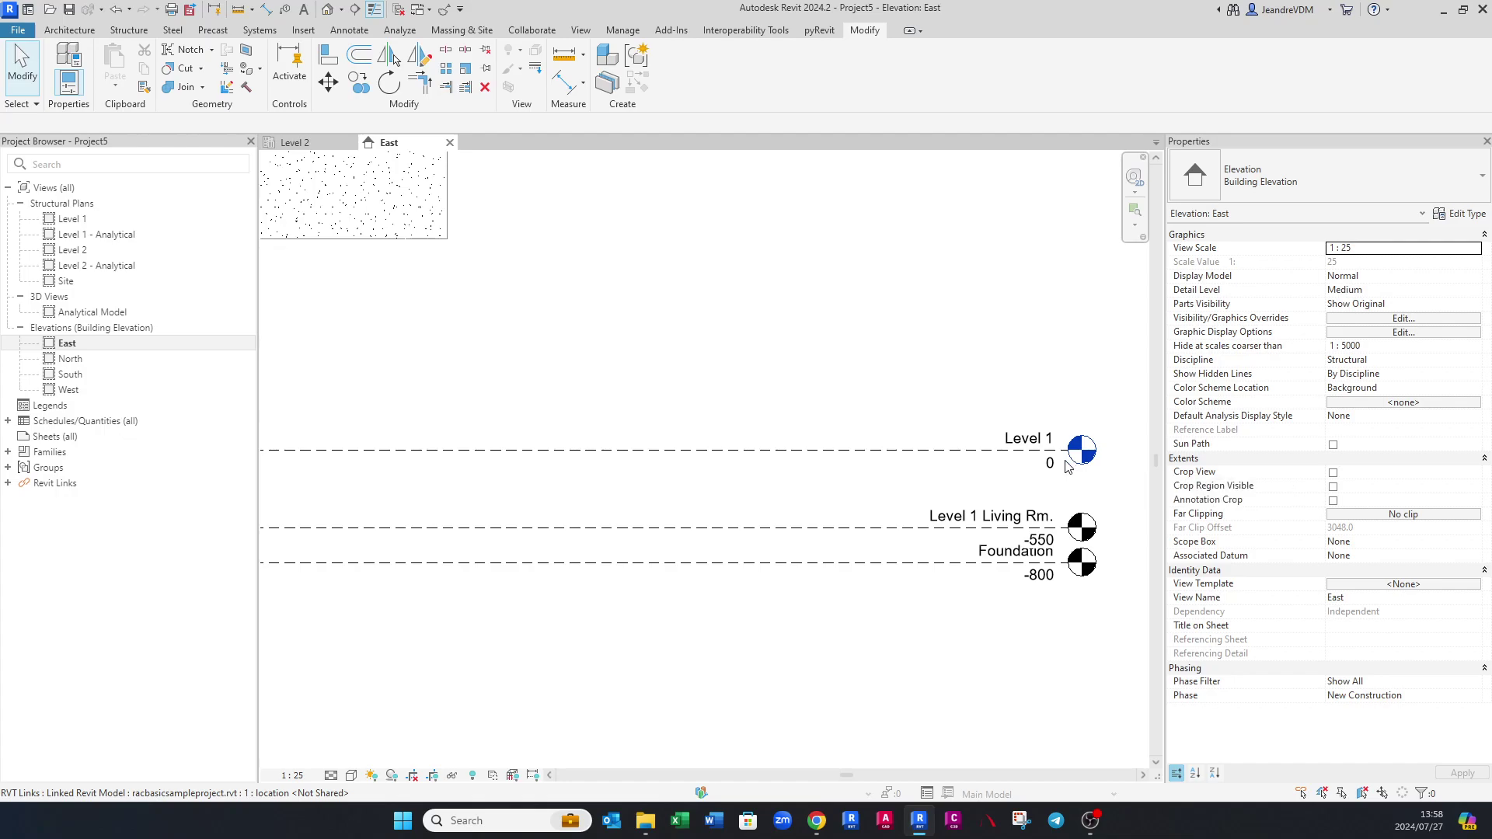
{"action": "scroll", "coordinate": [1067, 467], "scroll_direction": "down", "scroll_amount": 5}
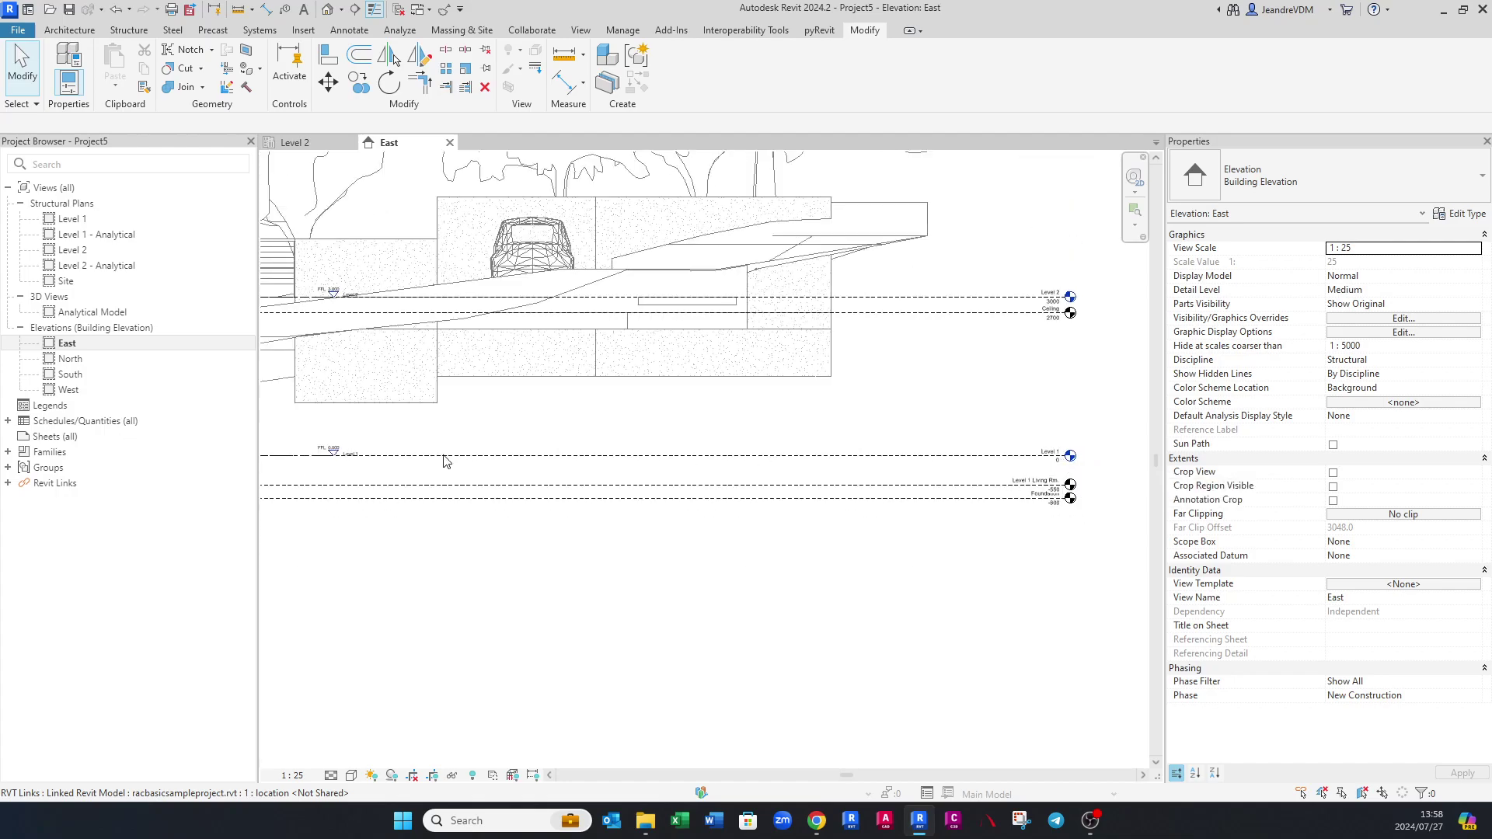
{"action": "scroll", "coordinate": [325, 465], "scroll_direction": "up", "scroll_amount": 4}
{"action": "middle_click_drag", "start_coordinate": [324, 466], "coordinate": [620, 543]}
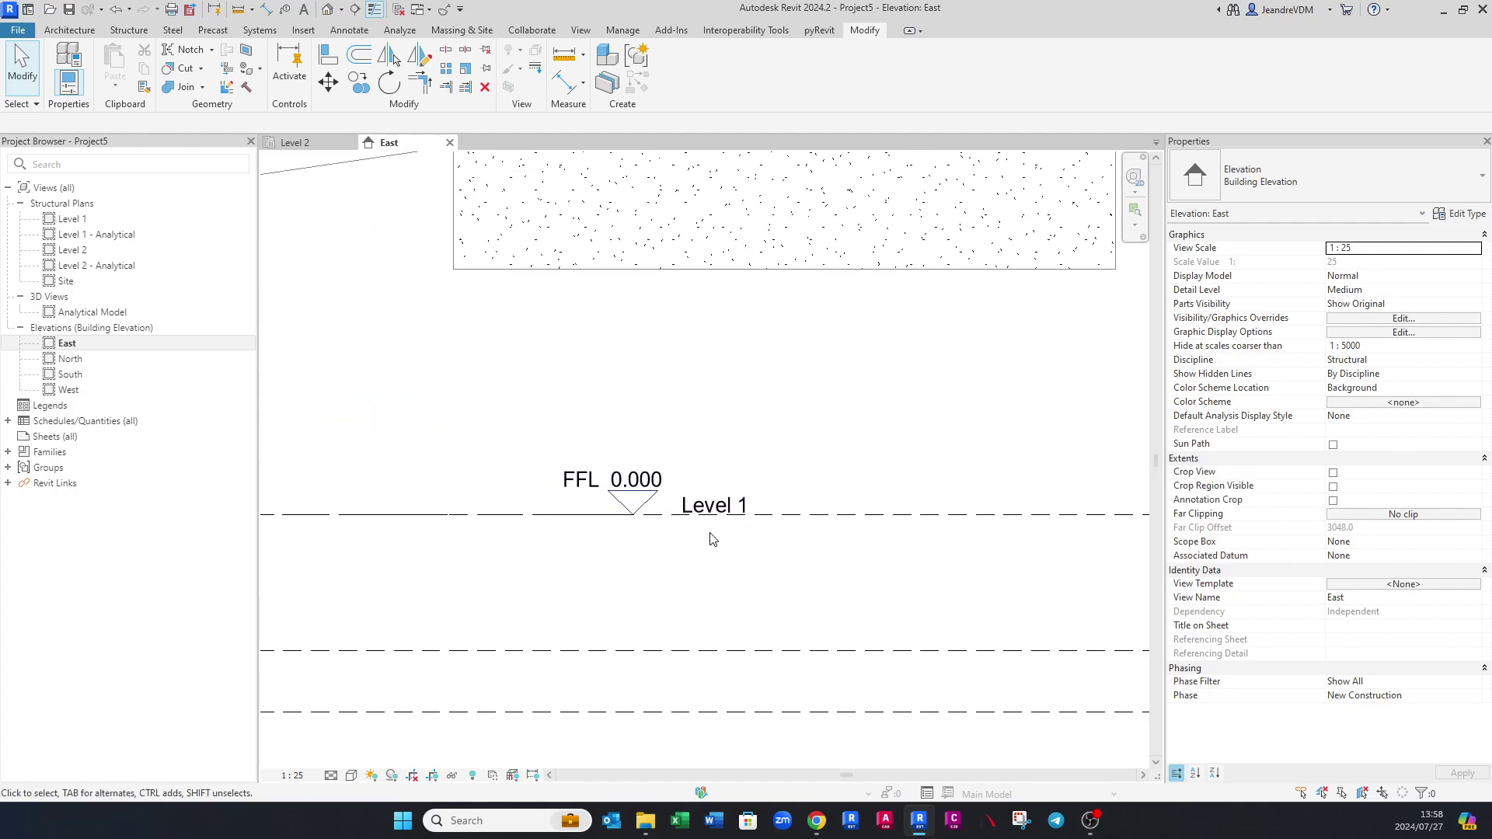
{"action": "scroll", "coordinate": [564, 517], "scroll_direction": "down", "scroll_amount": 5}
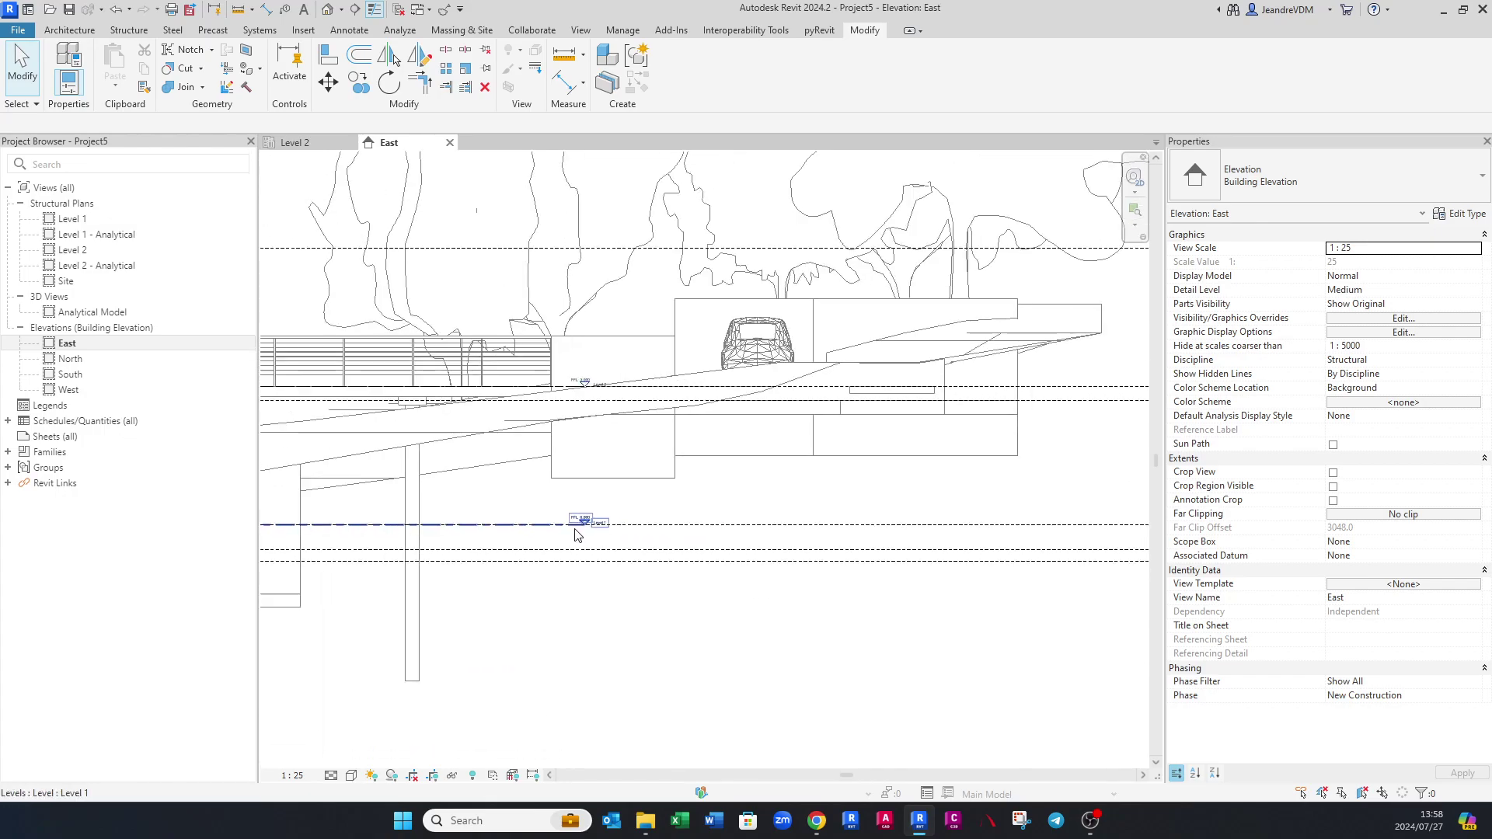
Extend the project's Level 1 and Level 2 lines so their heads sit just beyond the linked model's level heads.
{"action": "left_click", "coordinate": [498, 522]}
{"action": "scroll", "coordinate": [497, 520], "scroll_direction": "down", "scroll_amount": 2}
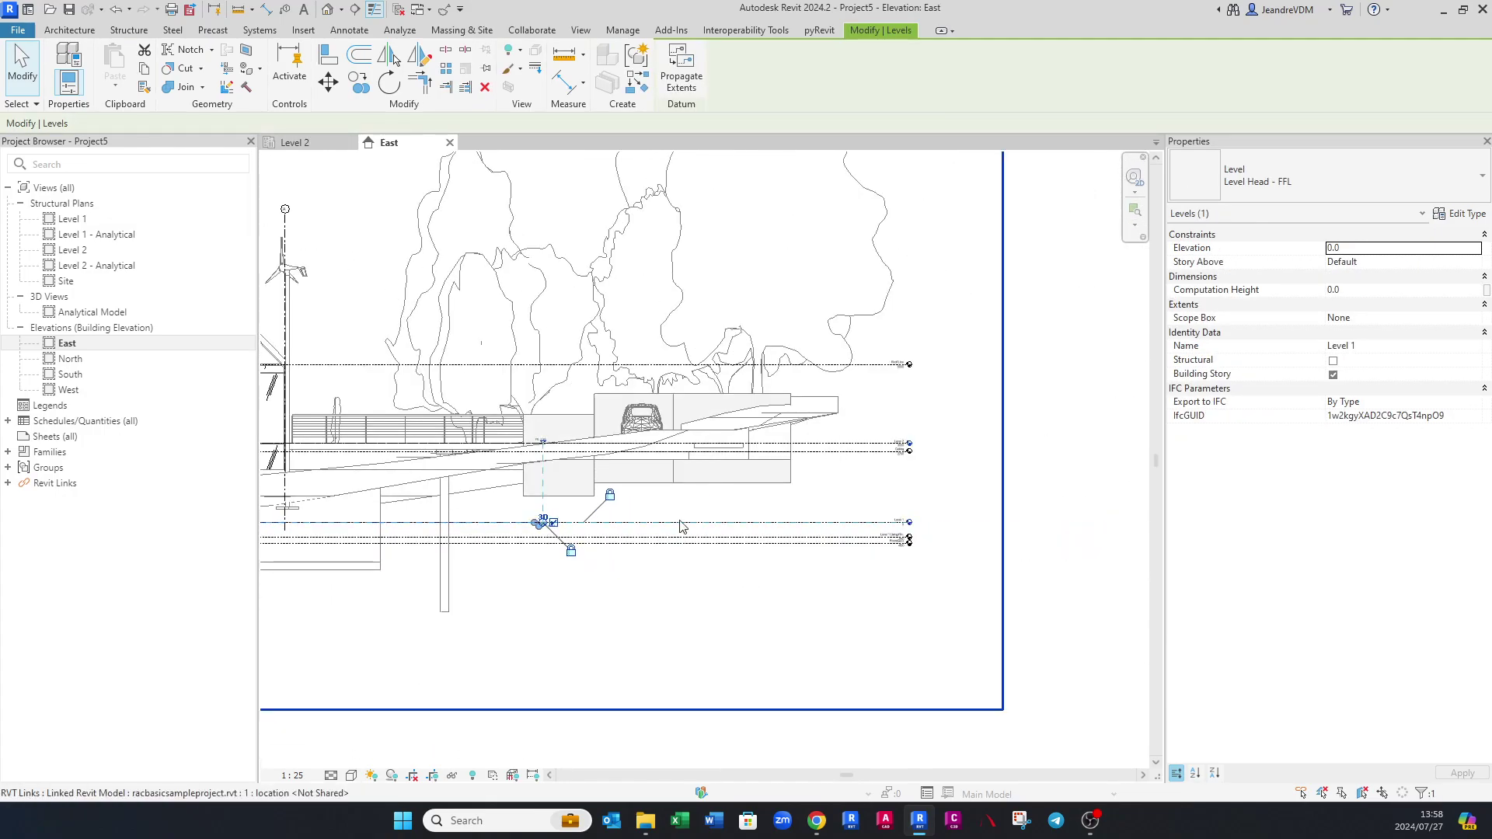
{"action": "scroll", "coordinate": [525, 529], "scroll_direction": "up", "scroll_amount": 2}
{"action": "scroll", "coordinate": [525, 529], "scroll_direction": "down", "scroll_amount": 1}
{"action": "key", "text": "Escape"}
{"action": "scroll", "coordinate": [524, 529], "scroll_direction": "up", "scroll_amount": 4}
{"action": "left_click", "coordinate": [614, 505]}
{"action": "left_click_drag", "start_coordinate": [614, 505], "coordinate": [925, 544]}
{"action": "scroll", "coordinate": [637, 542], "scroll_direction": "down", "scroll_amount": 4}
{"action": "scroll", "coordinate": [935, 540], "scroll_direction": "up", "scroll_amount": 2}
{"action": "scroll", "coordinate": [878, 474], "scroll_direction": "up", "scroll_amount": 2}
{"action": "middle_click_drag", "start_coordinate": [885, 463], "coordinate": [846, 560]}
{"action": "middle_click_drag", "start_coordinate": [790, 428], "coordinate": [809, 499]}
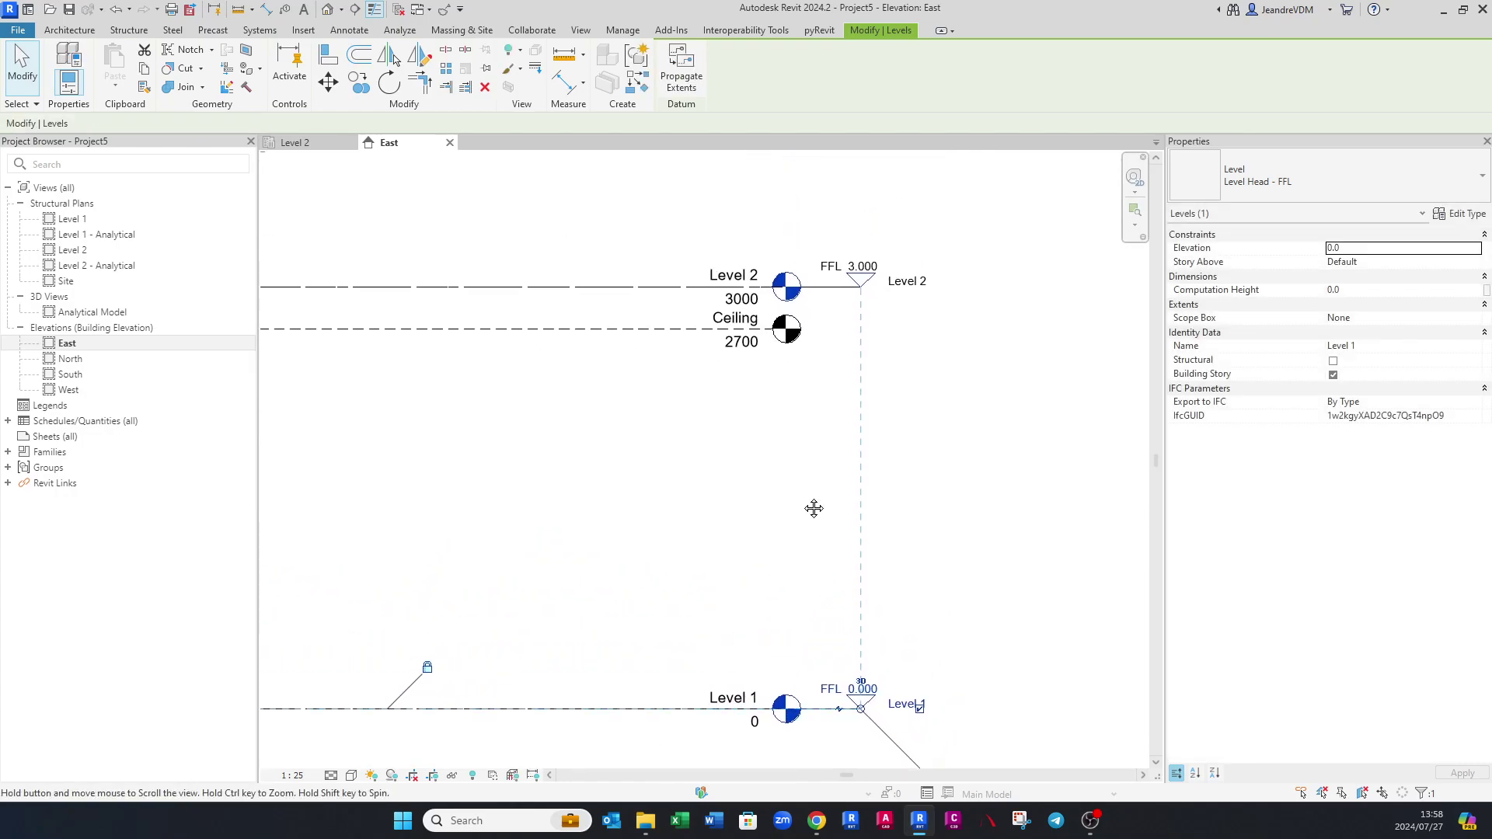
{"action": "left_click", "coordinate": [839, 358]}
{"action": "scroll", "coordinate": [841, 359], "scroll_direction": "down", "scroll_amount": 1}
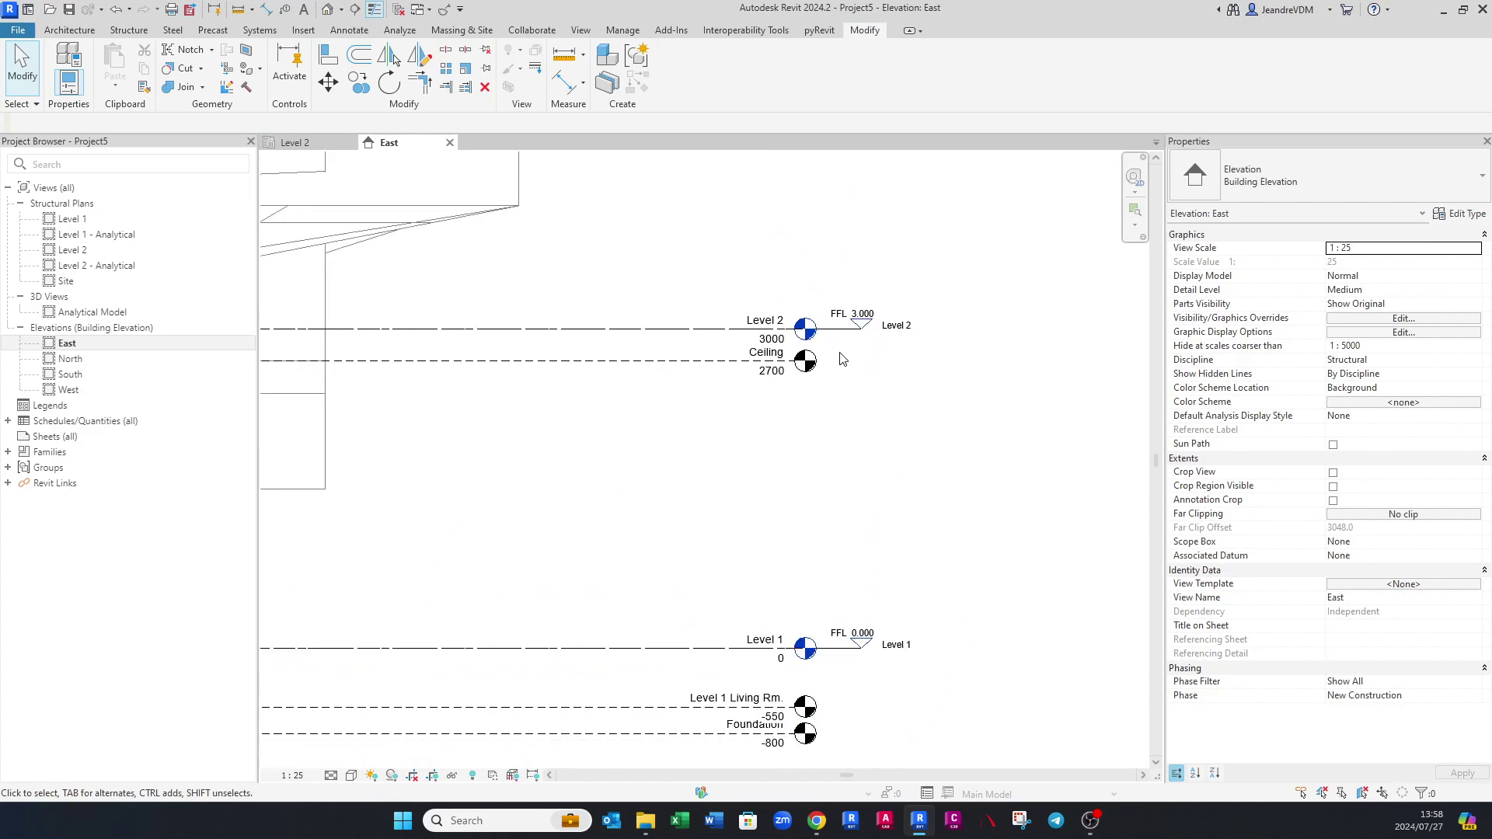
Create a new level by picking the linked model's Roof Line level at 6000, and show its level head.
{"action": "middle_click_drag", "start_coordinate": [839, 362], "coordinate": [843, 476]}
{"action": "scroll", "coordinate": [843, 477], "scroll_direction": "down", "scroll_amount": 1}
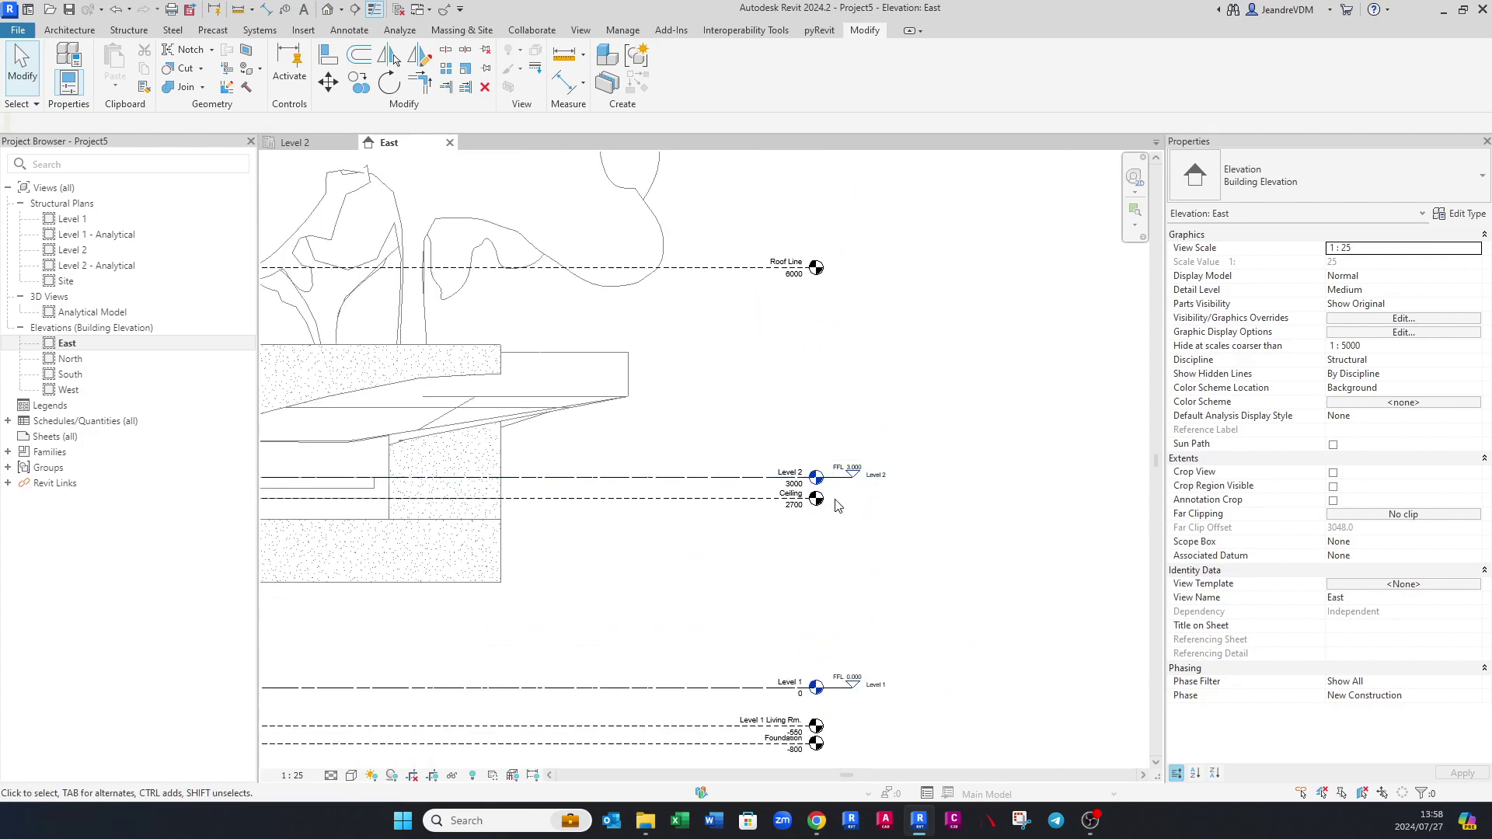
{"action": "scroll", "coordinate": [845, 481], "scroll_direction": "up", "scroll_amount": 2}
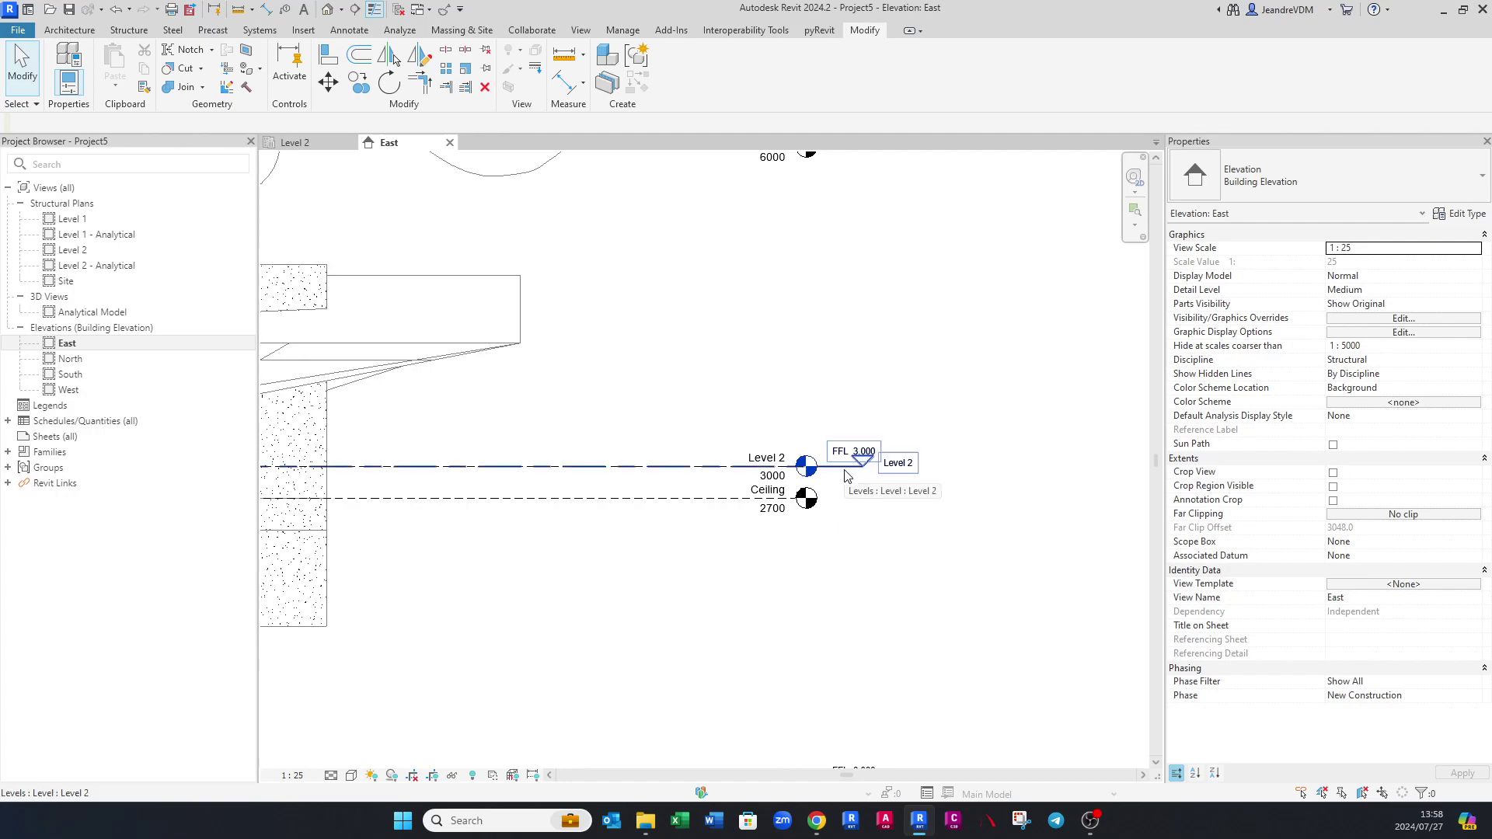
{"action": "left_click", "coordinate": [847, 474]}
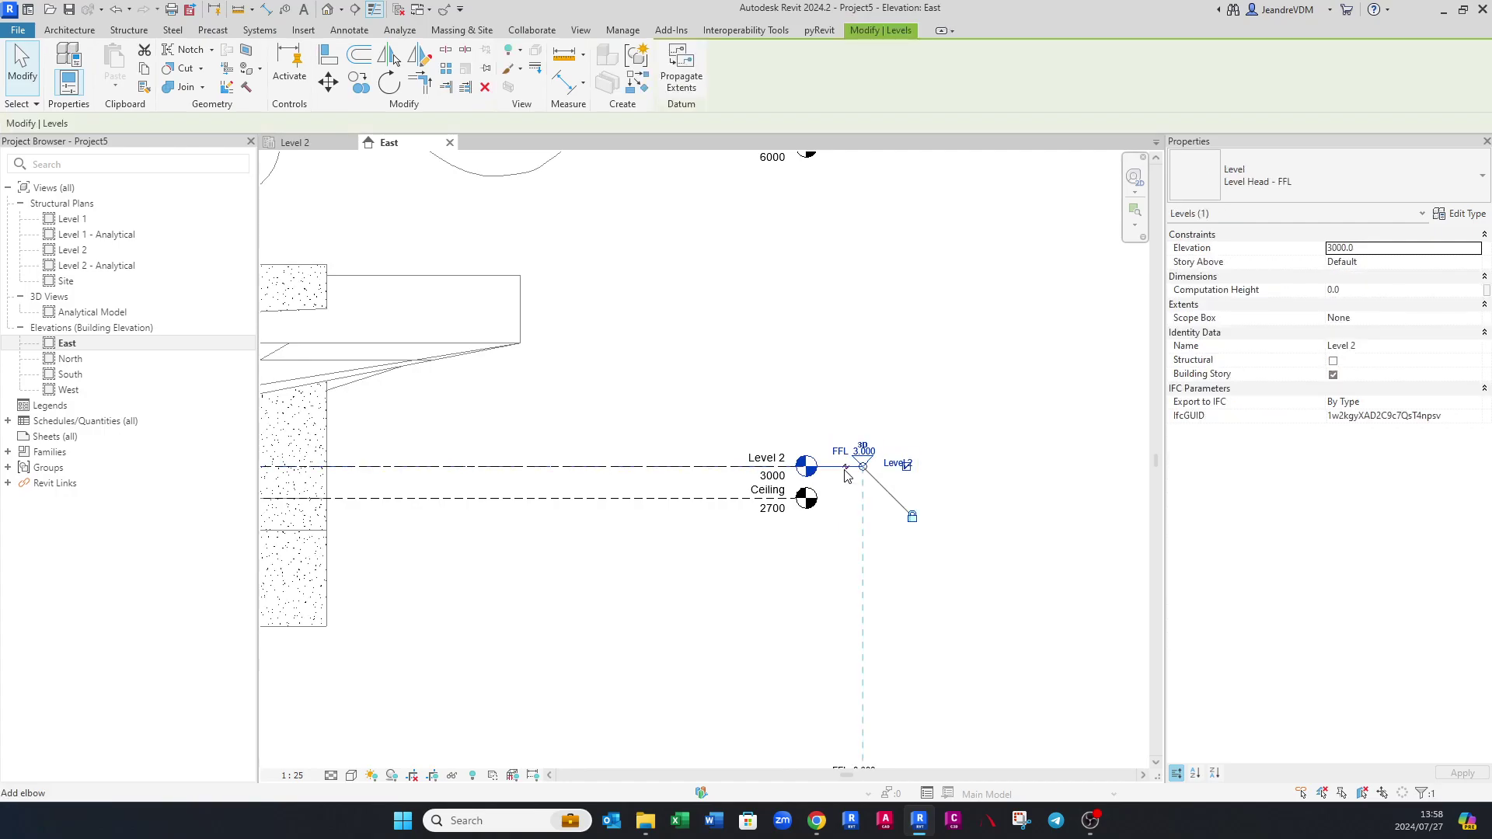
{"action": "key", "text": "l"}
{"action": "key", "text": "l"}
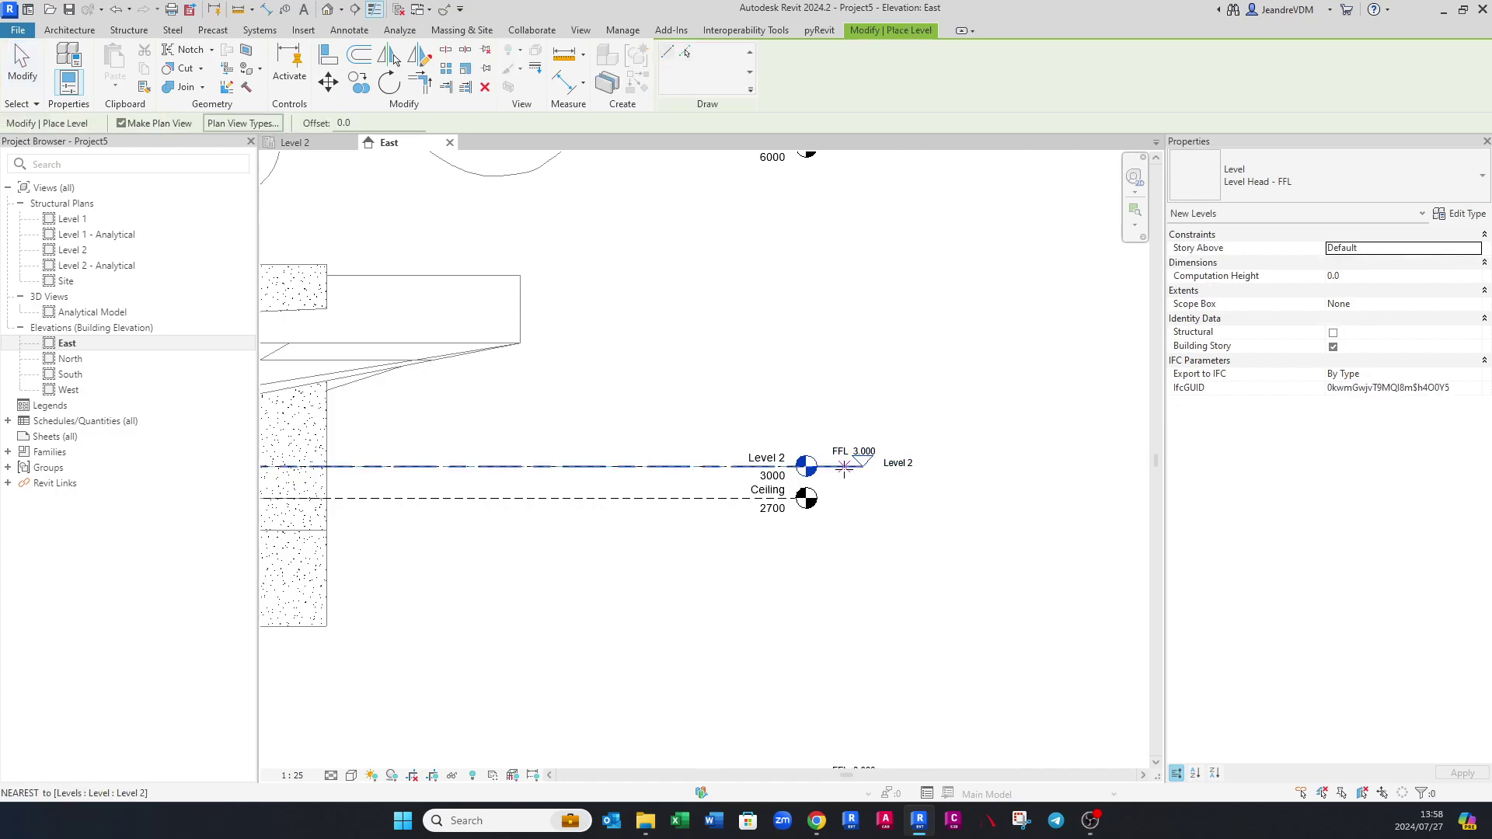
{"action": "middle_click_drag", "start_coordinate": [808, 334], "coordinate": [809, 549]}
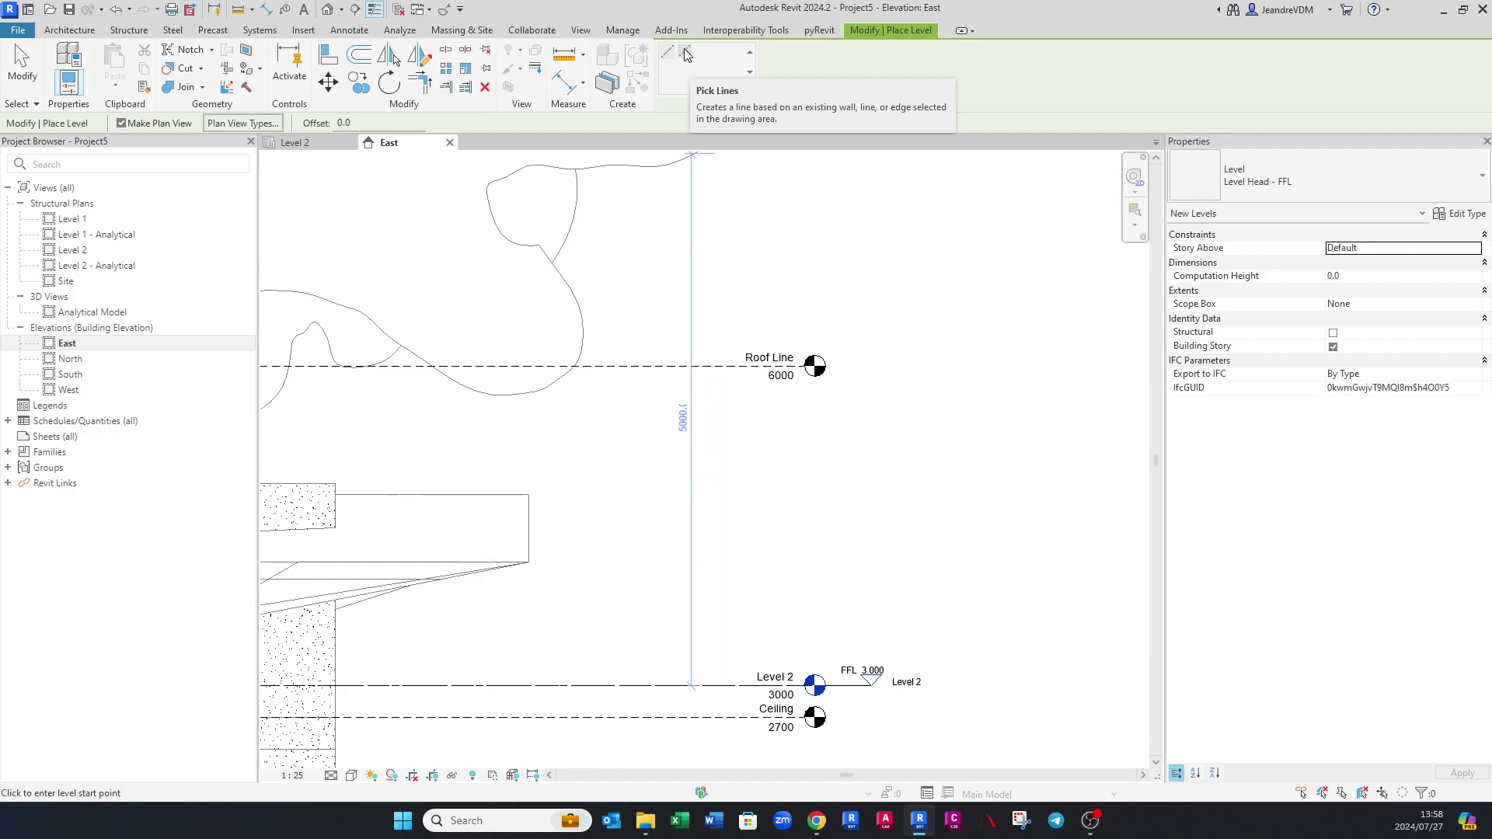
{"action": "left_click", "coordinate": [685, 53]}
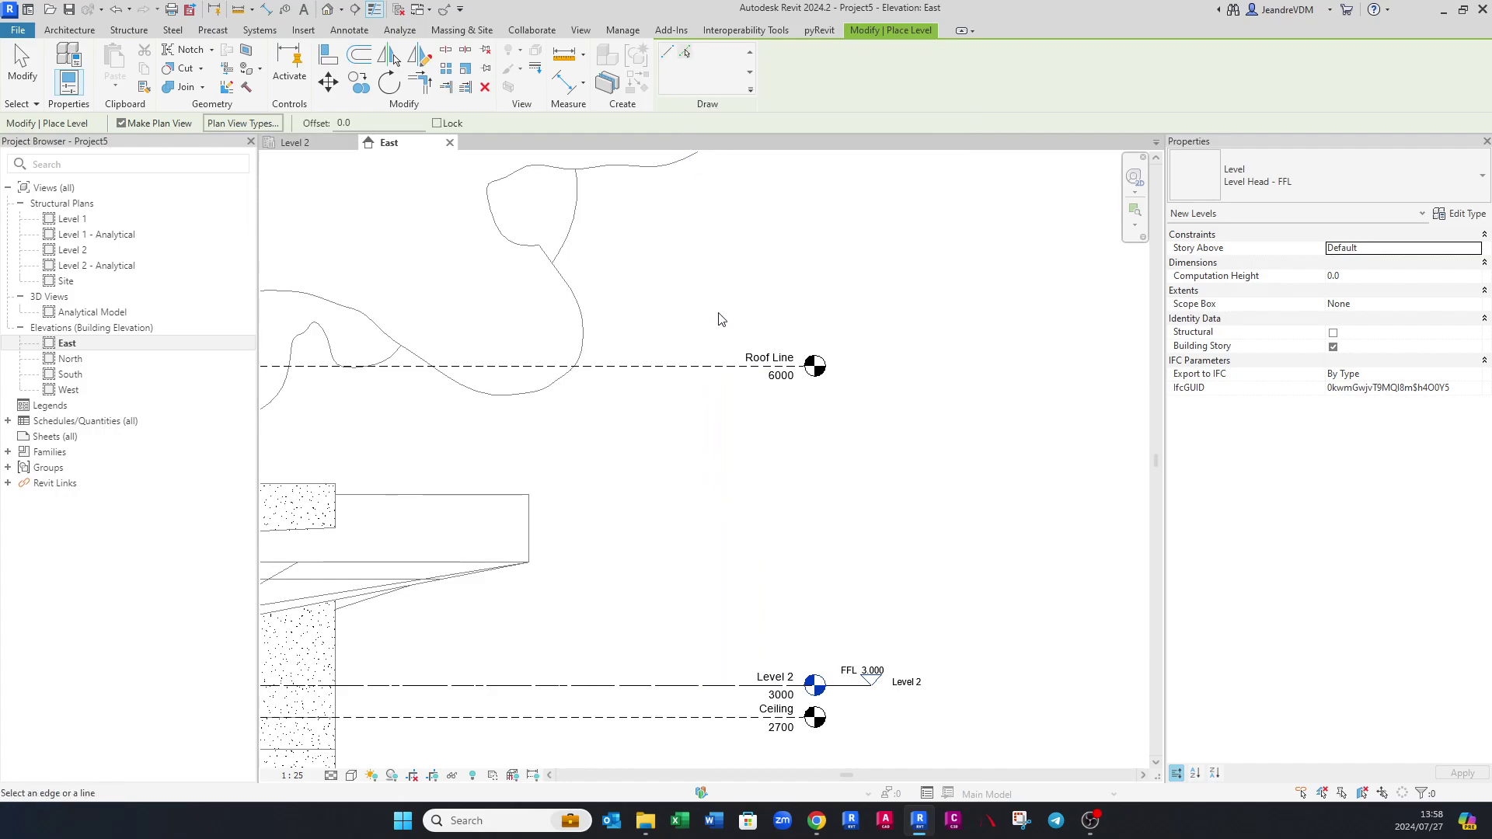
{"action": "left_click", "coordinate": [727, 369]}
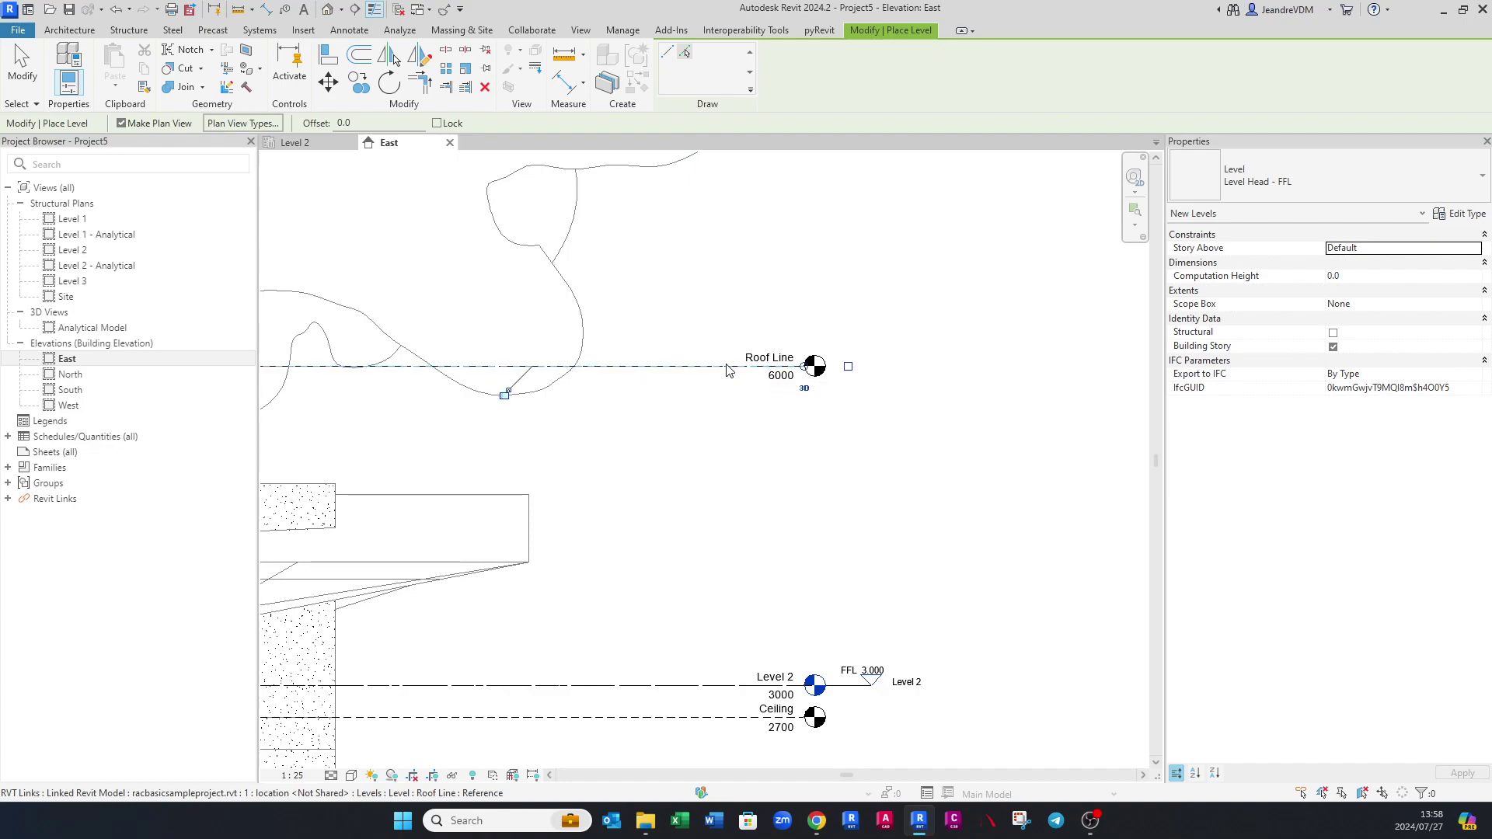
{"action": "left_click", "coordinate": [847, 368]}
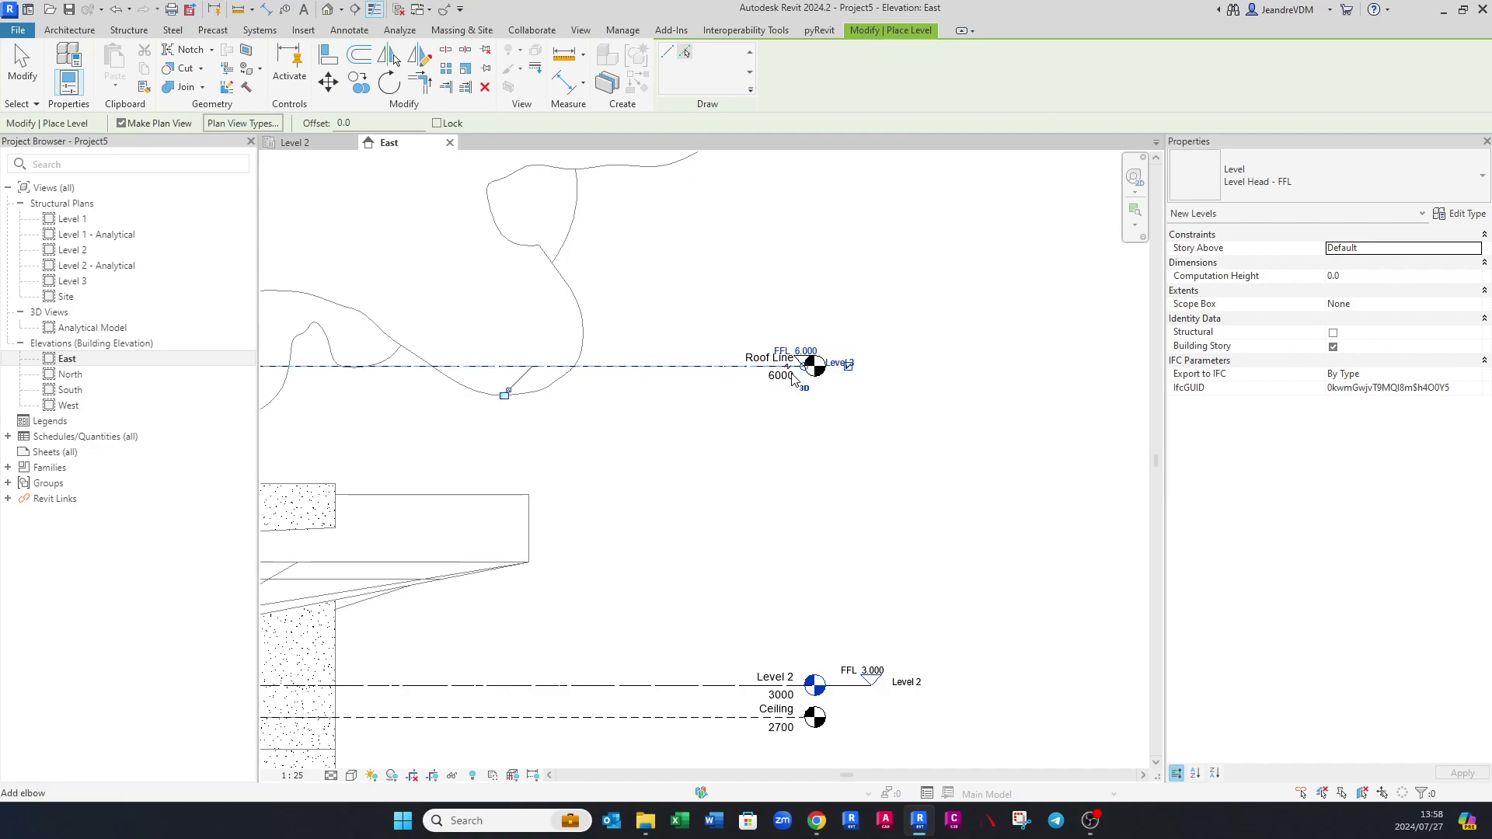
Create another level by picking the linked model's Foundation level at -800, with its level head shown.
{"action": "scroll", "coordinate": [774, 317], "scroll_direction": "down", "scroll_amount": 2}
{"action": "scroll", "coordinate": [774, 317], "scroll_direction": "down", "scroll_amount": 2}
{"action": "scroll", "coordinate": [767, 550], "scroll_direction": "up", "scroll_amount": 5}
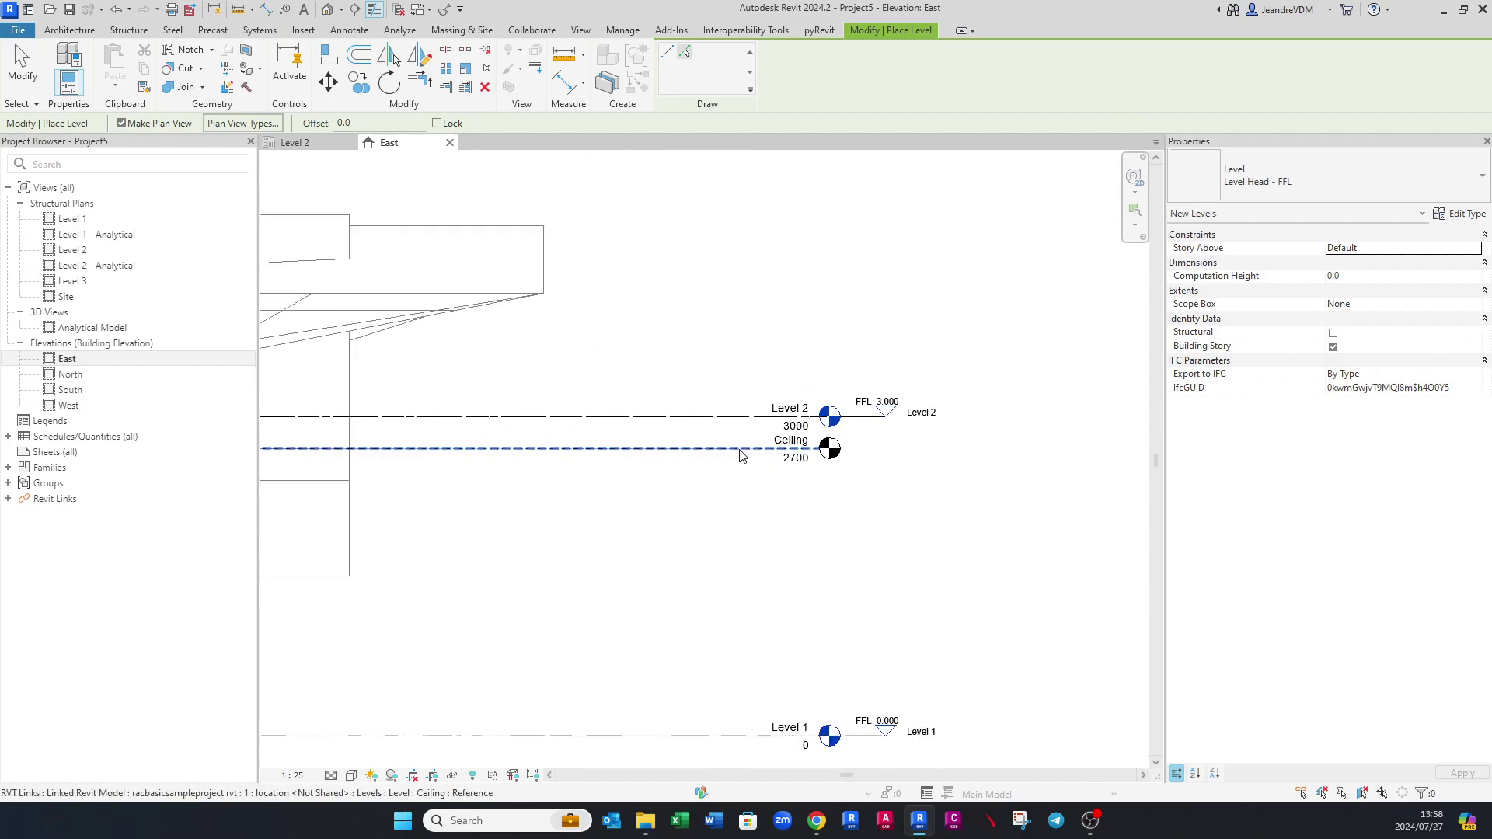
{"action": "scroll", "coordinate": [738, 435], "scroll_direction": "down", "scroll_amount": 3}
{"action": "scroll", "coordinate": [752, 402], "scroll_direction": "up", "scroll_amount": 2}
{"action": "scroll", "coordinate": [738, 455], "scroll_direction": "up", "scroll_amount": 1}
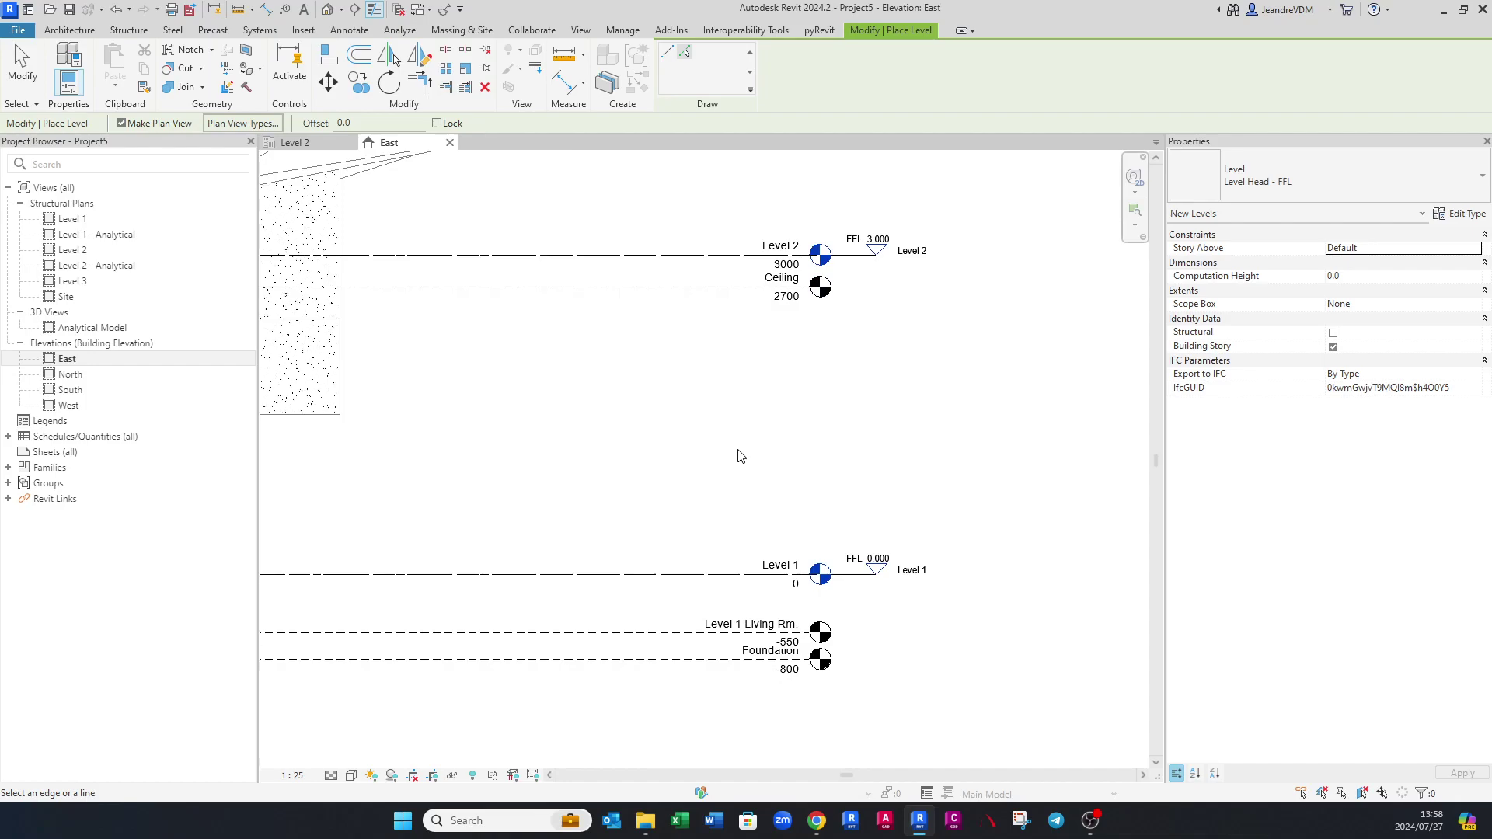
{"action": "middle_click_drag", "start_coordinate": [746, 457], "coordinate": [728, 387]}
{"action": "scroll", "coordinate": [792, 643], "scroll_direction": "up", "scroll_amount": 1}
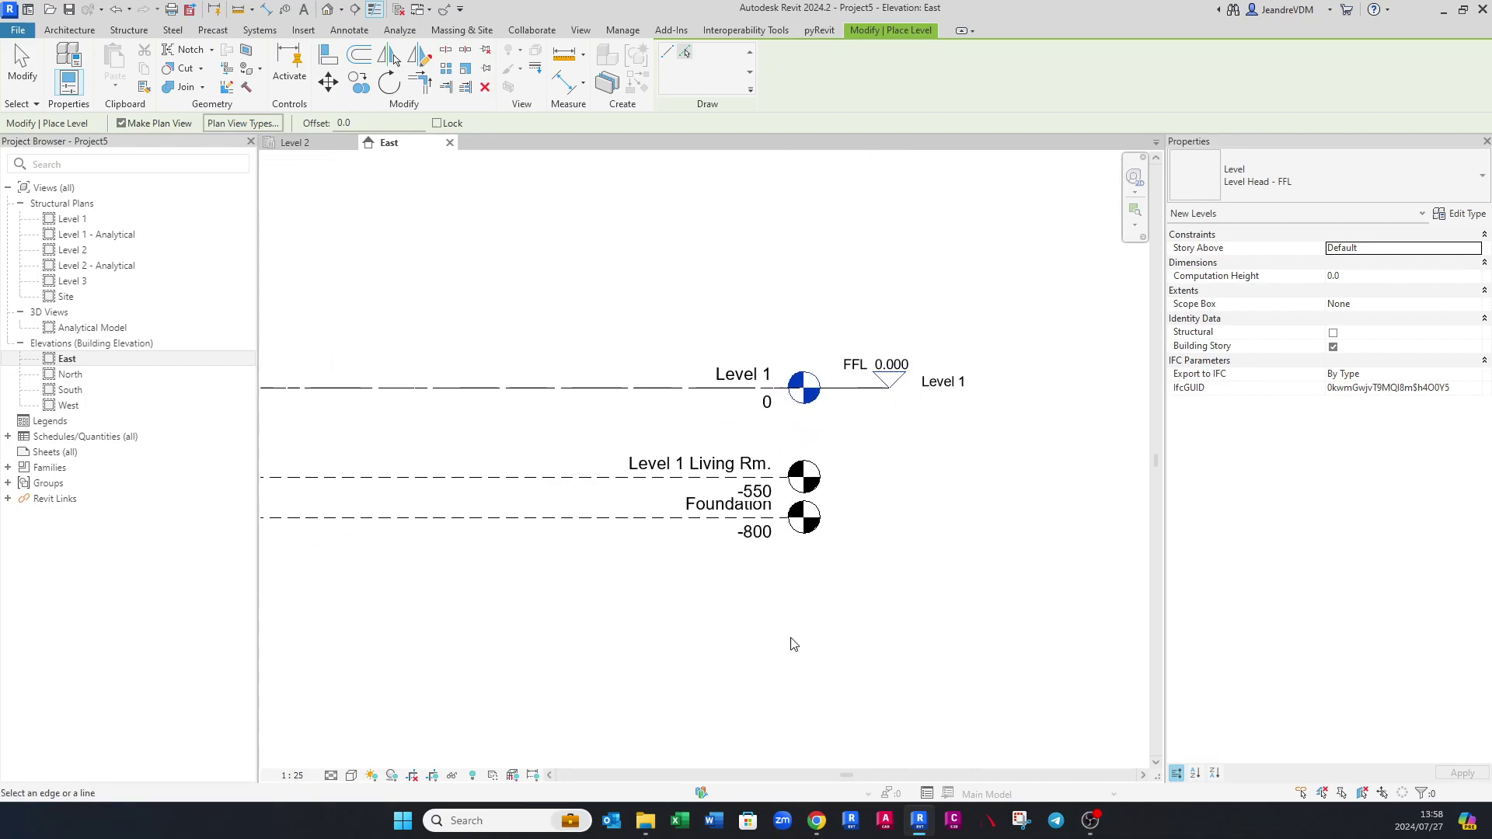
{"action": "left_click", "coordinate": [629, 519]}
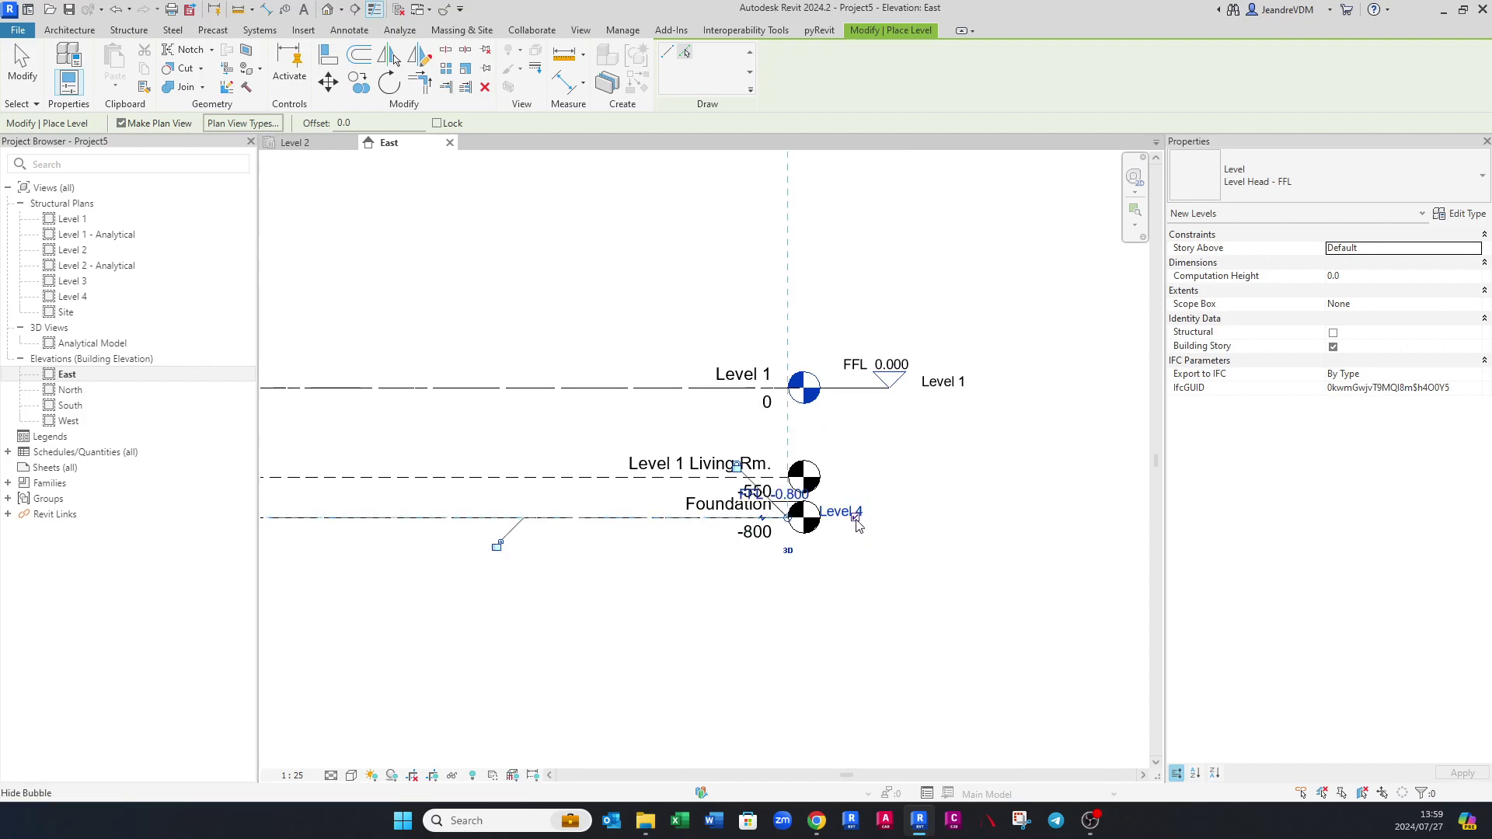
{"action": "scroll", "coordinate": [862, 529], "scroll_direction": "up", "scroll_amount": 2}
{"action": "key", "text": "Escape"}
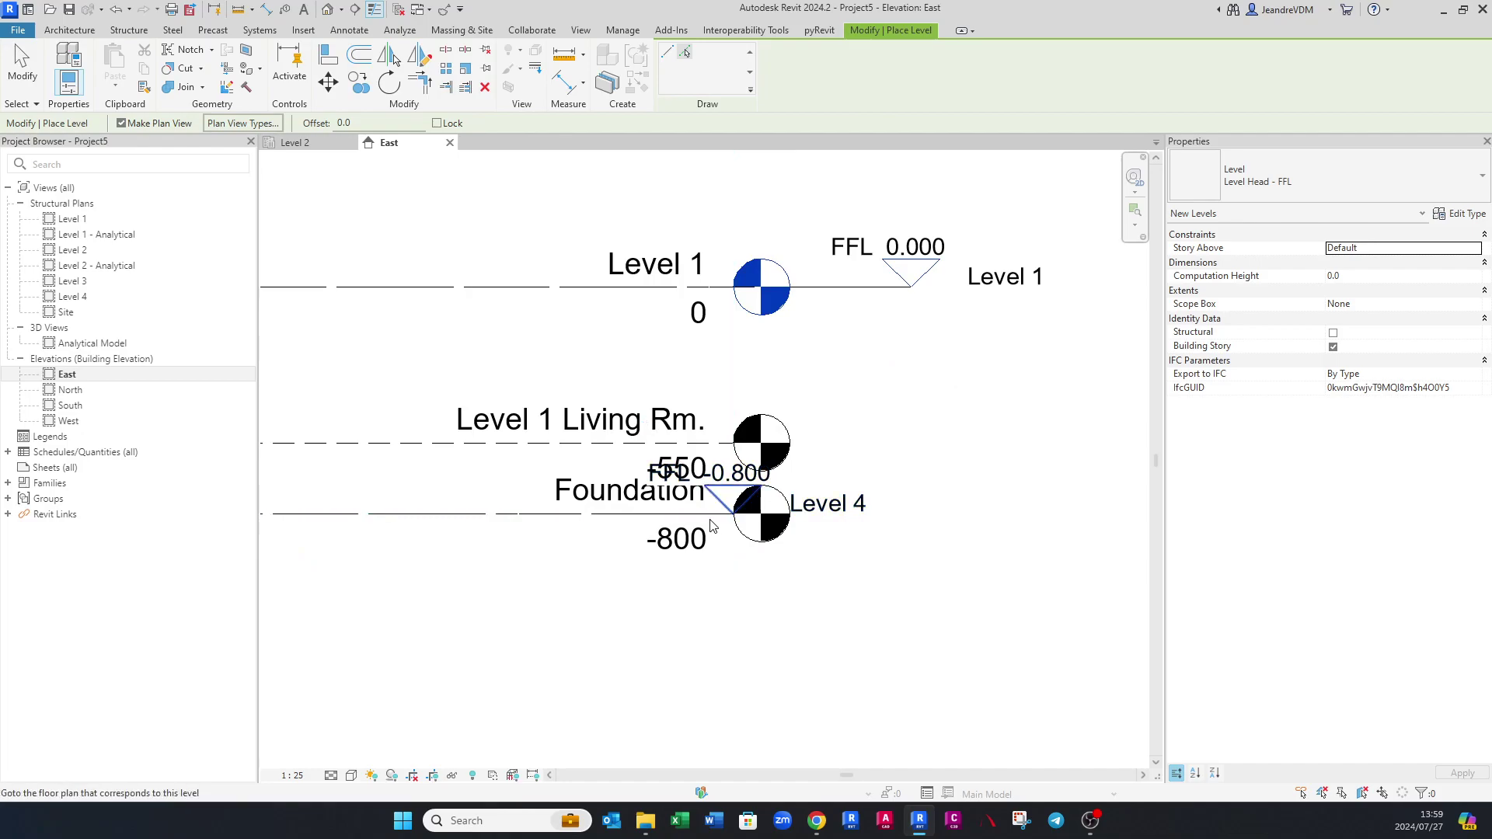
Extend the new foundation and roof level lines so their heads line up with the Level 1 and Level 2 heads.
{"action": "left_click", "coordinate": [570, 516]}
{"action": "scroll", "coordinate": [575, 519], "scroll_direction": "down", "scroll_amount": 2}
{"action": "left_click", "coordinate": [761, 516]}
{"action": "scroll", "coordinate": [769, 532], "scroll_direction": "up", "scroll_amount": 2}
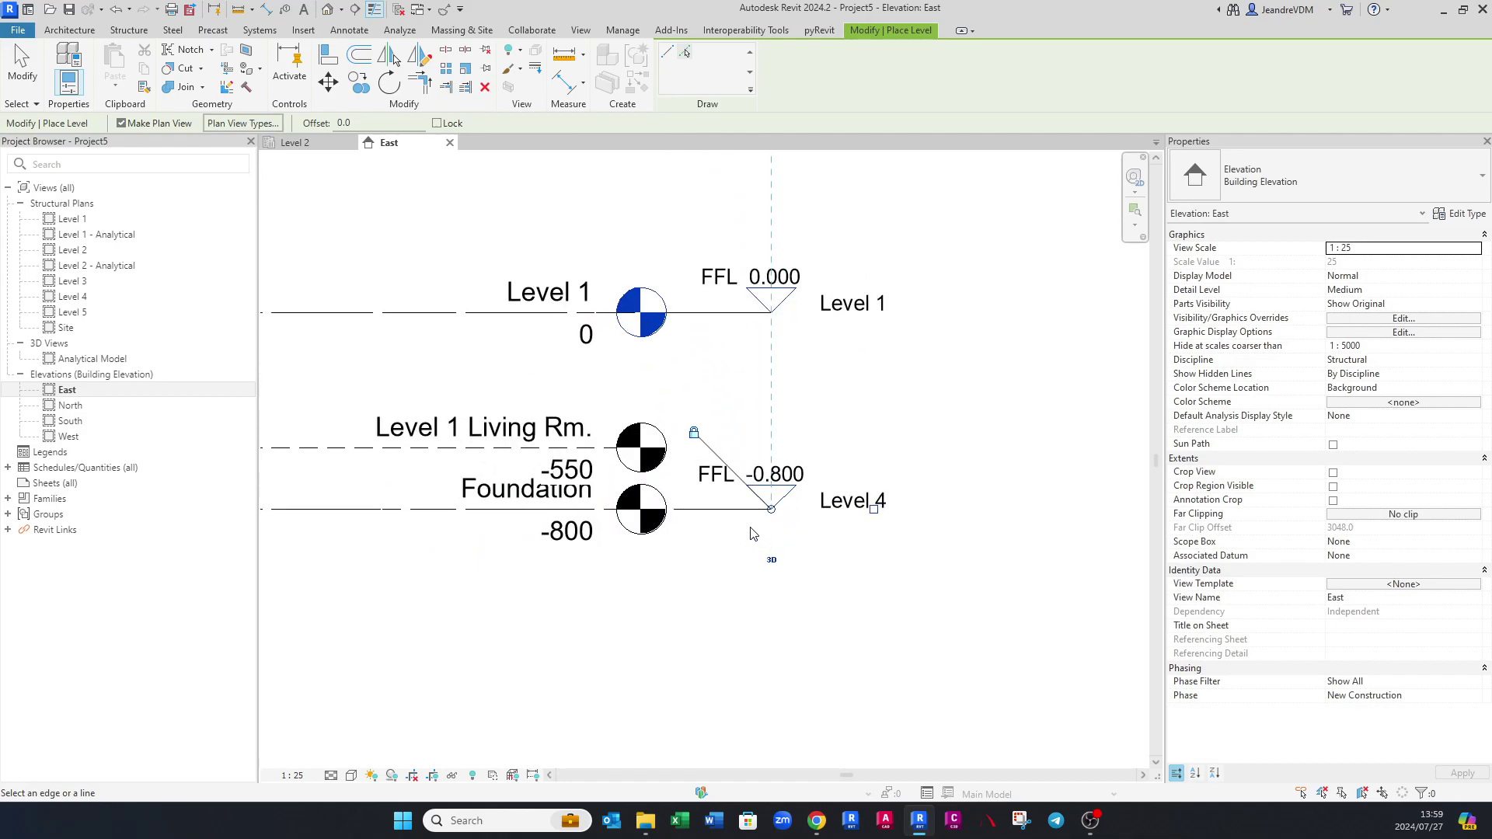
{"action": "middle_click_drag", "start_coordinate": [752, 533], "coordinate": [785, 557]}
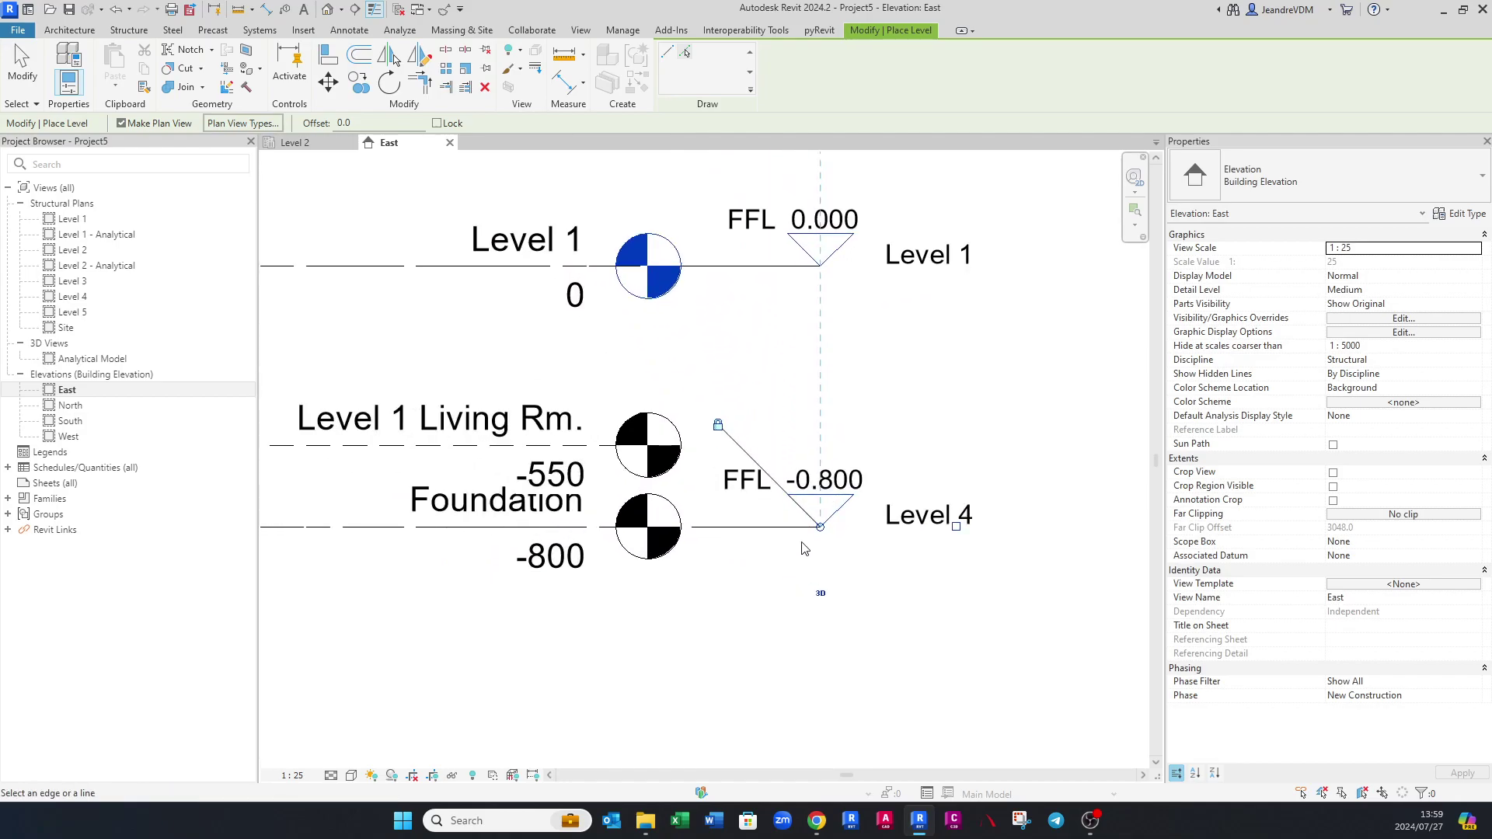
{"action": "scroll", "coordinate": [804, 548], "scroll_direction": "down", "scroll_amount": 5}
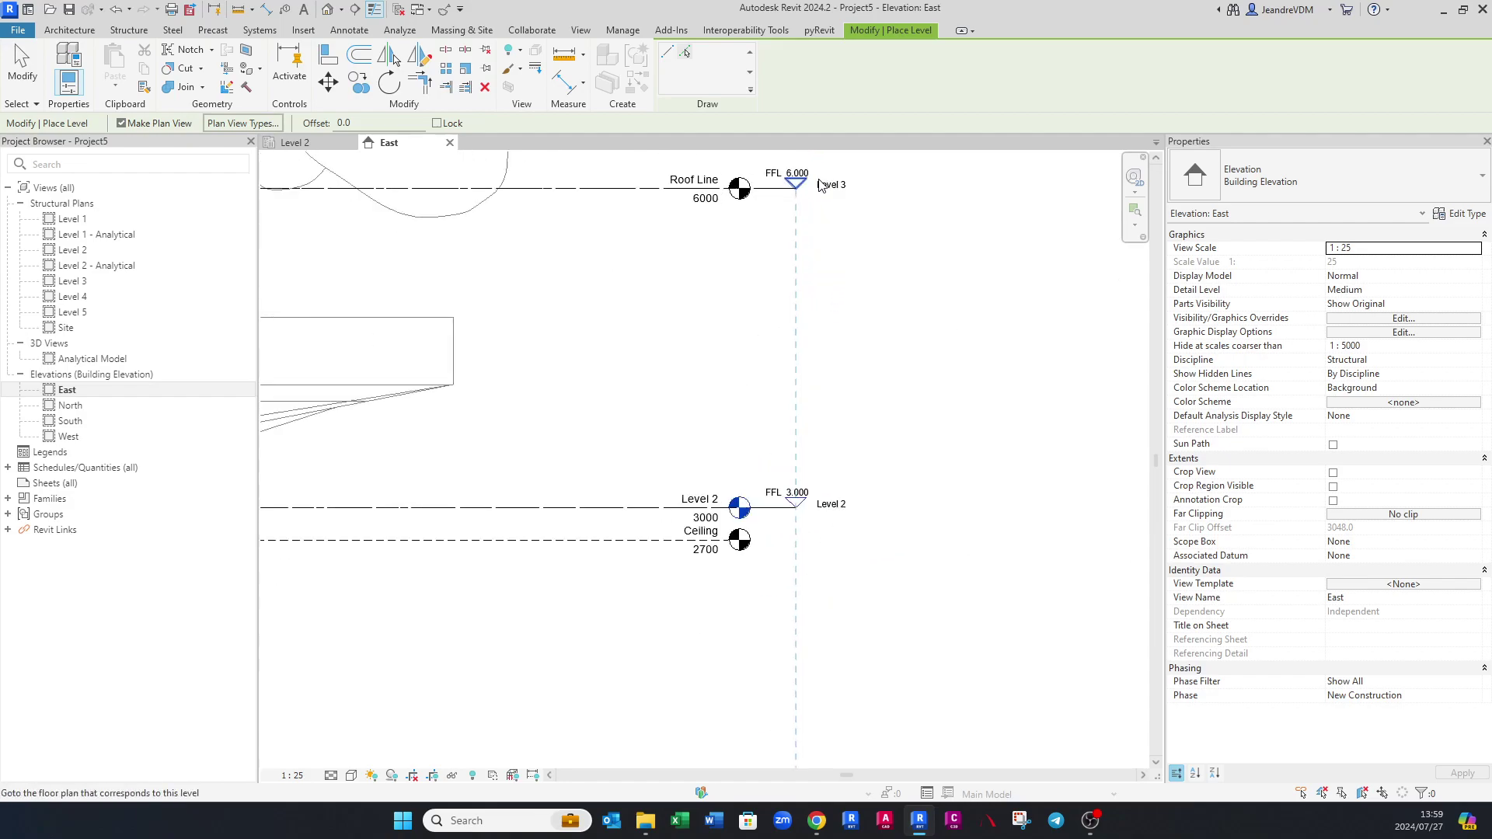
{"action": "scroll", "coordinate": [823, 435], "scroll_direction": "up", "scroll_amount": 5}
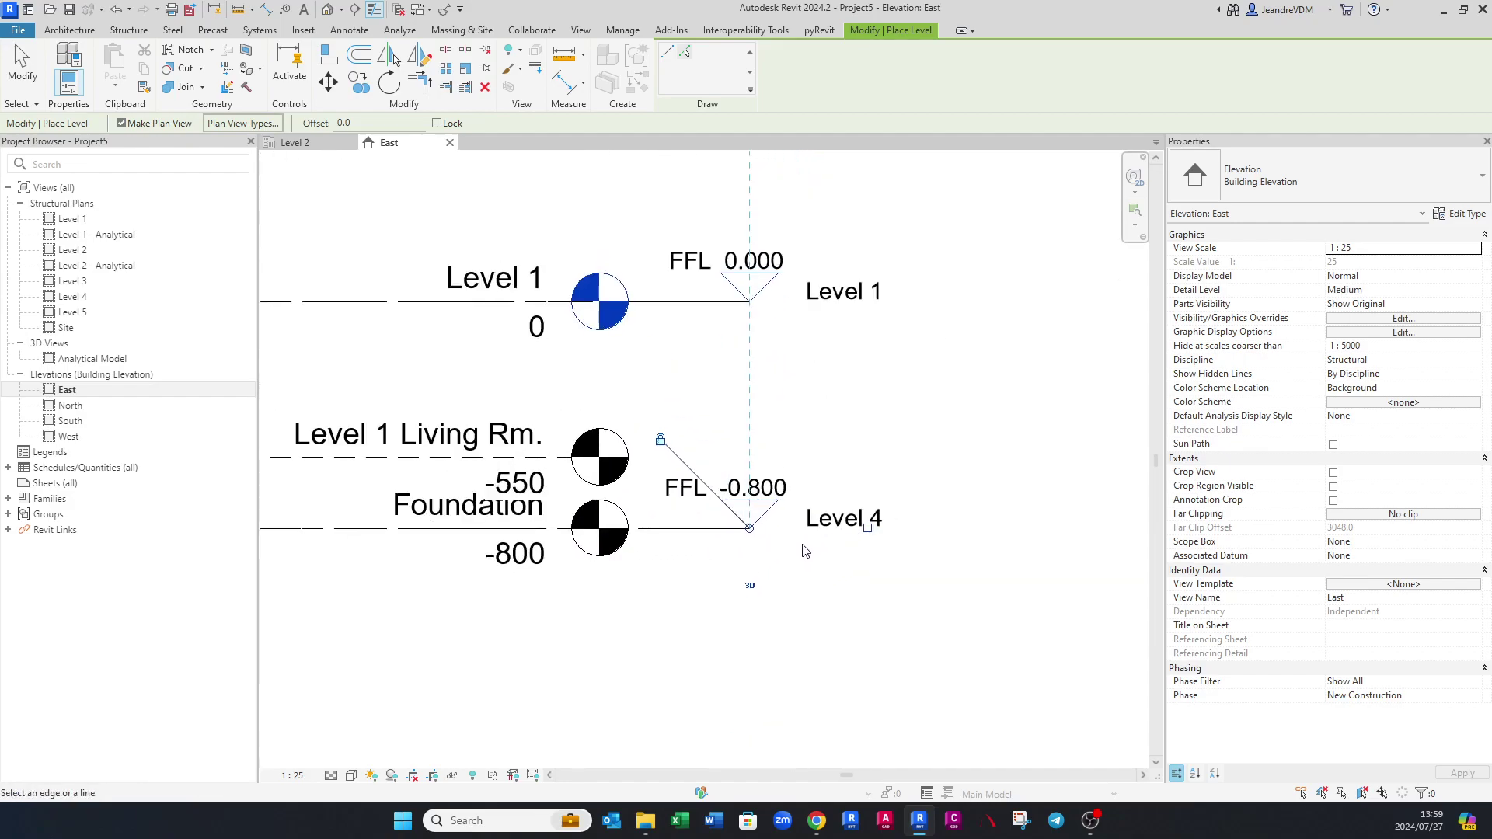
Leave level placement and check the structural plans listed for the new levels, Level 3 and Level 4.
{"action": "left_click", "coordinate": [82, 282]}
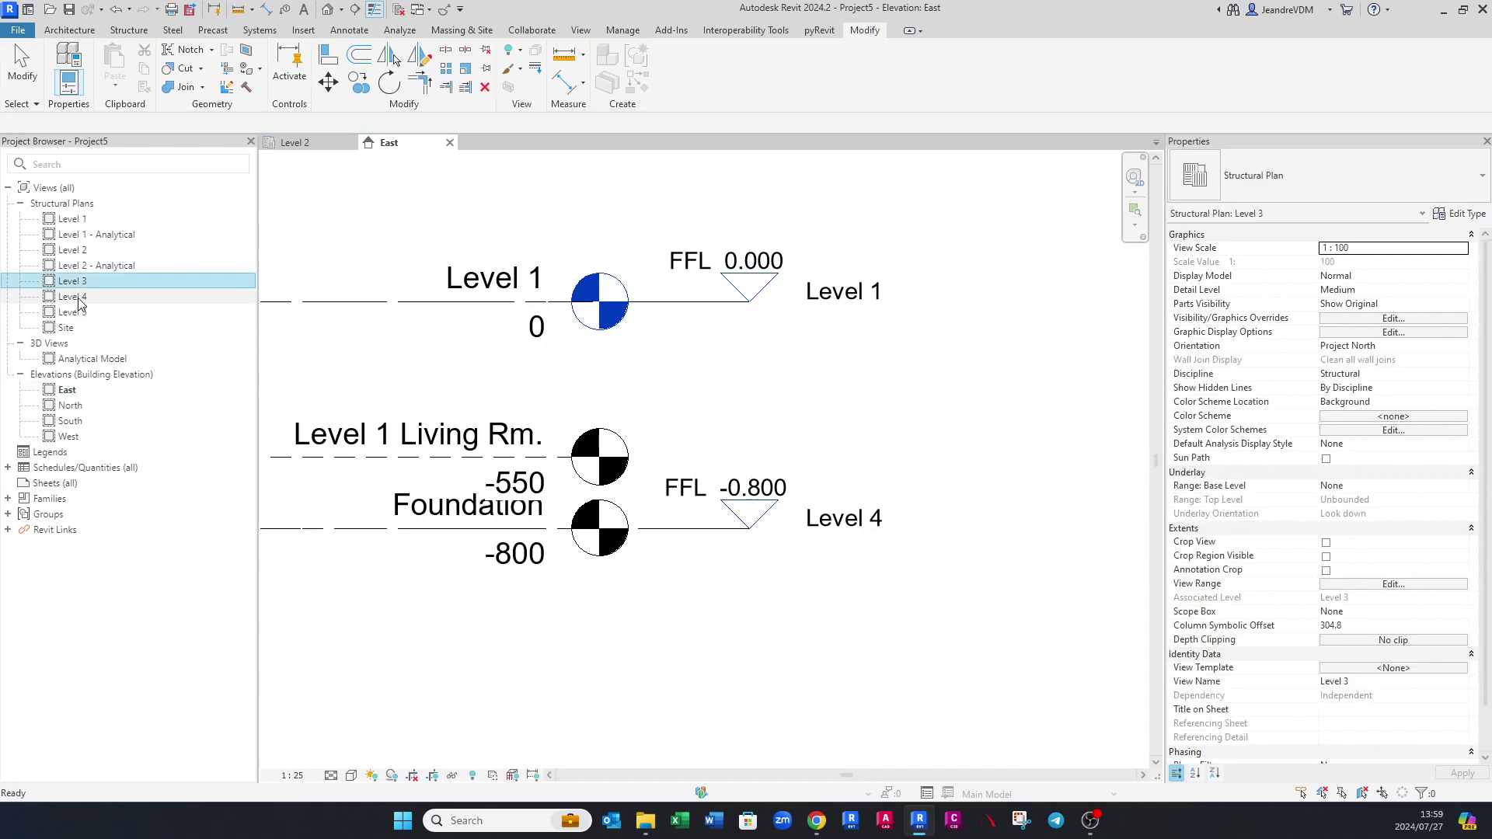
{"action": "left_click", "coordinate": [77, 295]}
{"action": "left_click", "coordinate": [74, 283]}
{"action": "key", "text": "Down"}
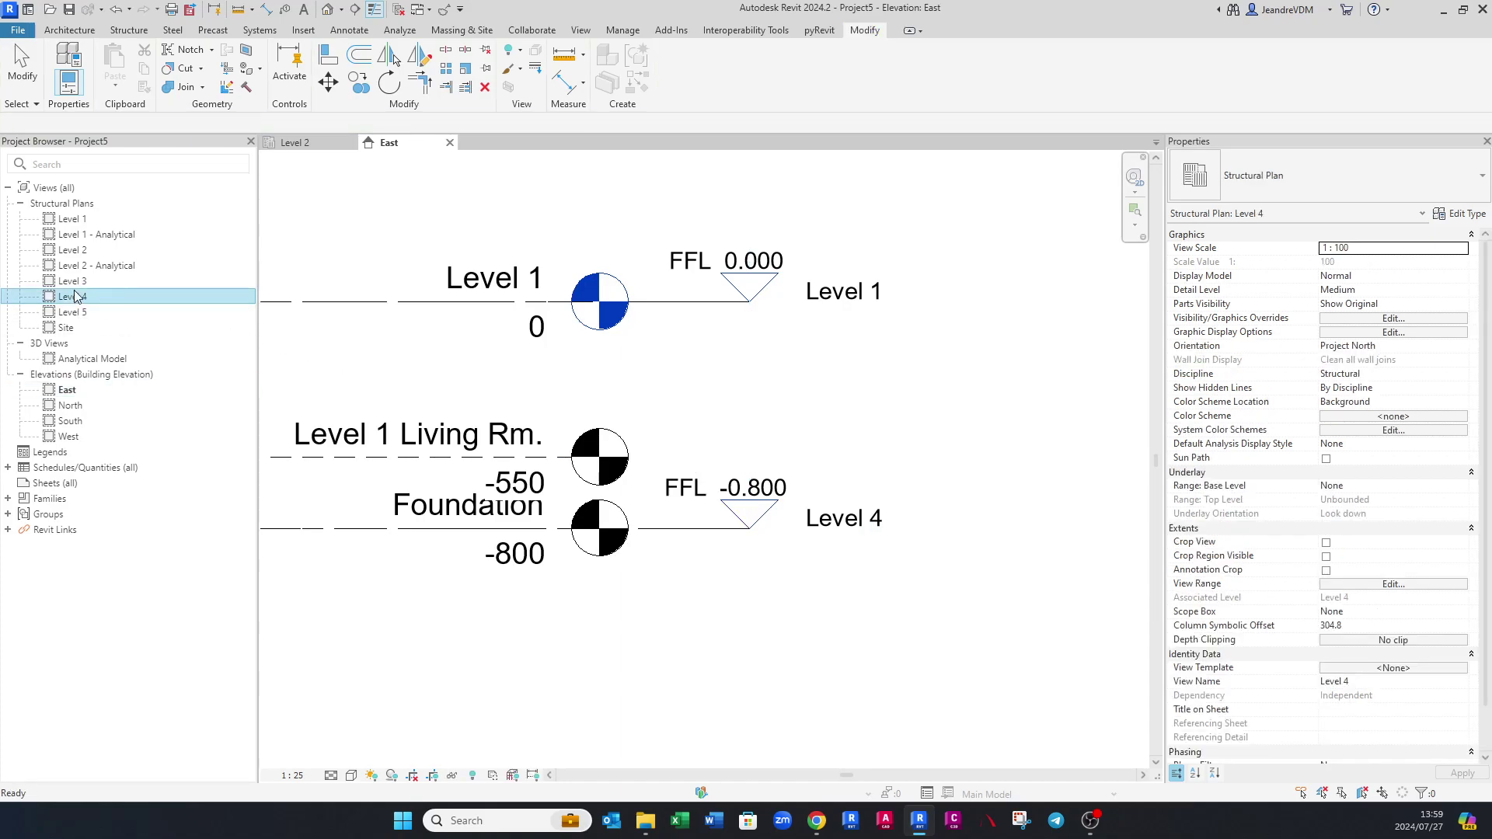
{"action": "key", "text": "Up"}
{"action": "left_click", "coordinate": [76, 298]}
{"action": "middle_click_drag", "start_coordinate": [712, 457], "coordinate": [857, 516]}
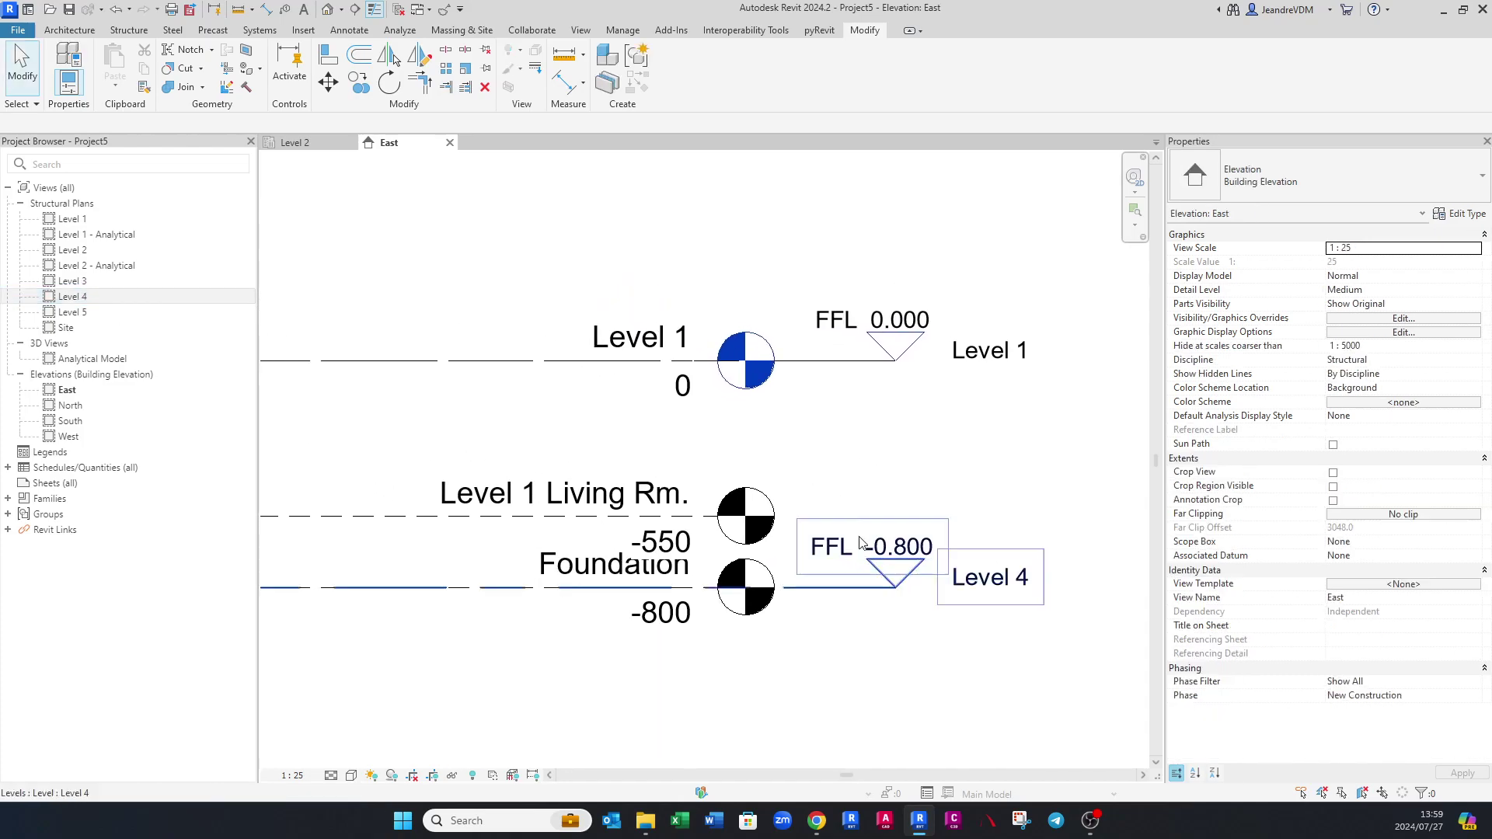
Copy the project level at -800 up to the linked model's Ceiling level at 2700.
{"action": "left_click", "coordinate": [855, 588]}
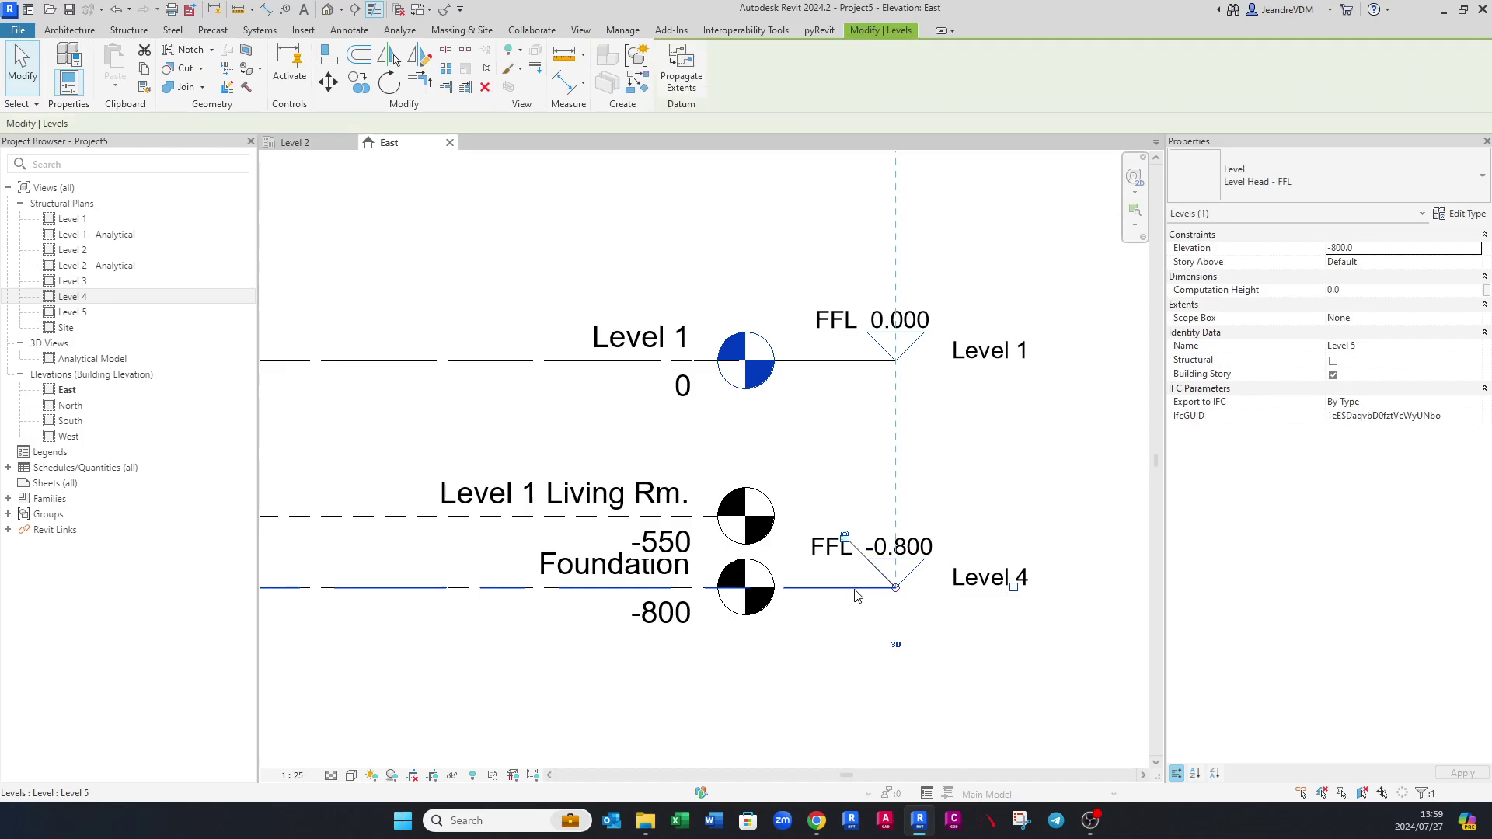
{"action": "key", "text": "c"}
{"action": "key", "text": "o"}
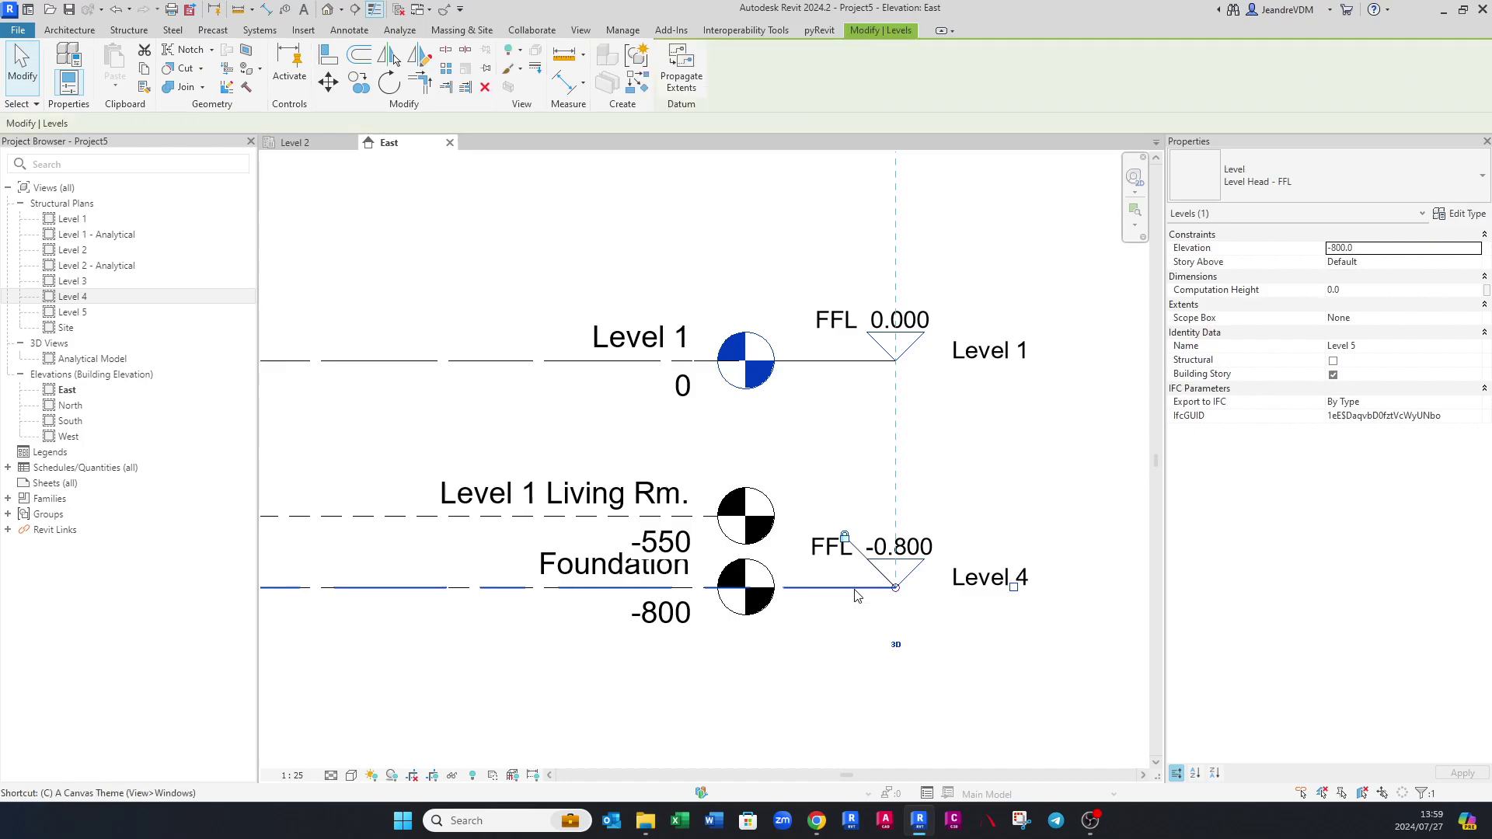
{"action": "left_click", "coordinate": [854, 589]}
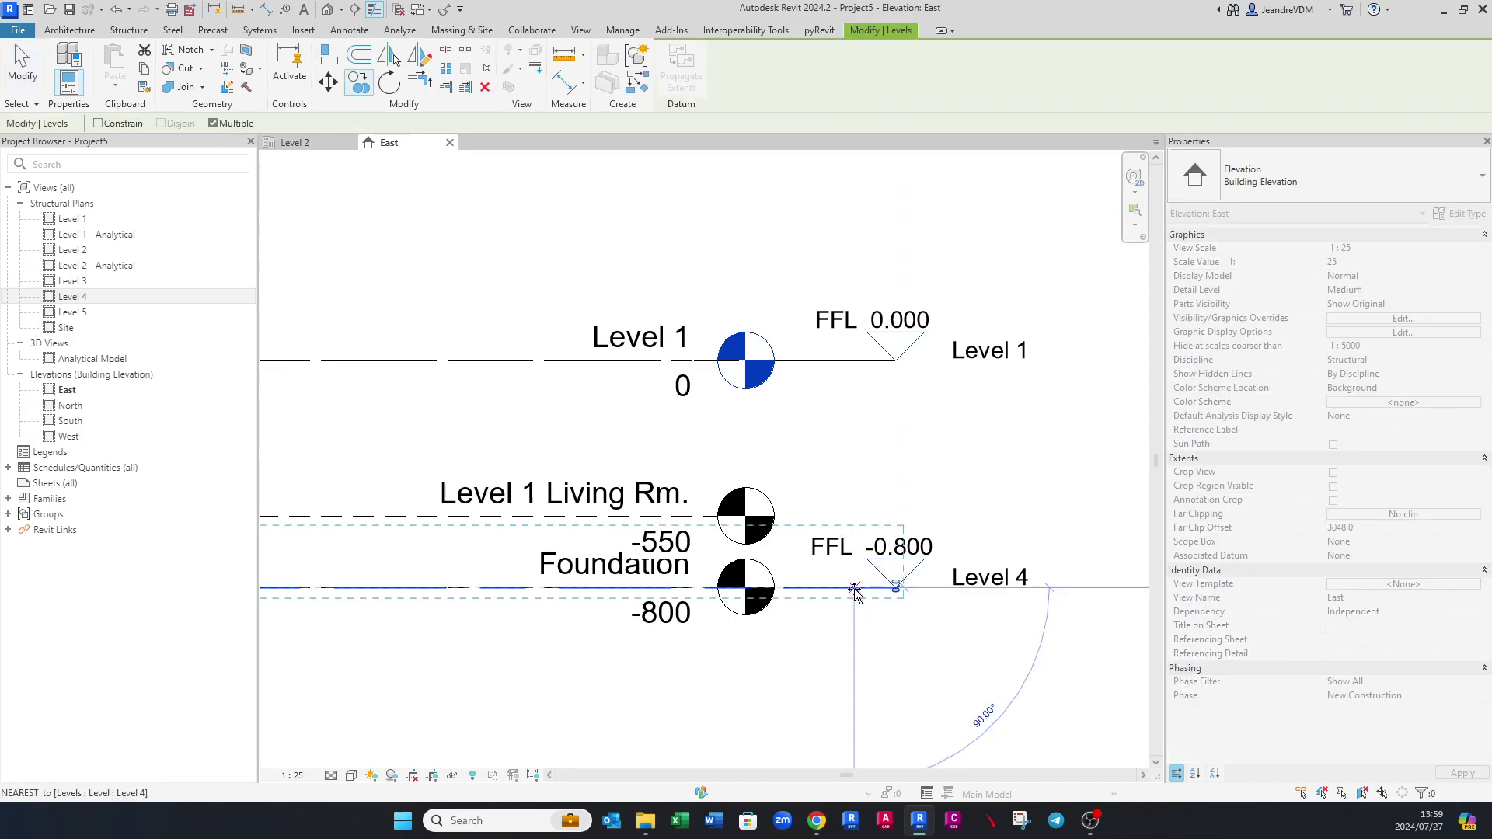
{"action": "scroll", "coordinate": [855, 589], "scroll_direction": "down", "scroll_amount": 3}
{"action": "middle_click_drag", "start_coordinate": [850, 241], "coordinate": [881, 532]}
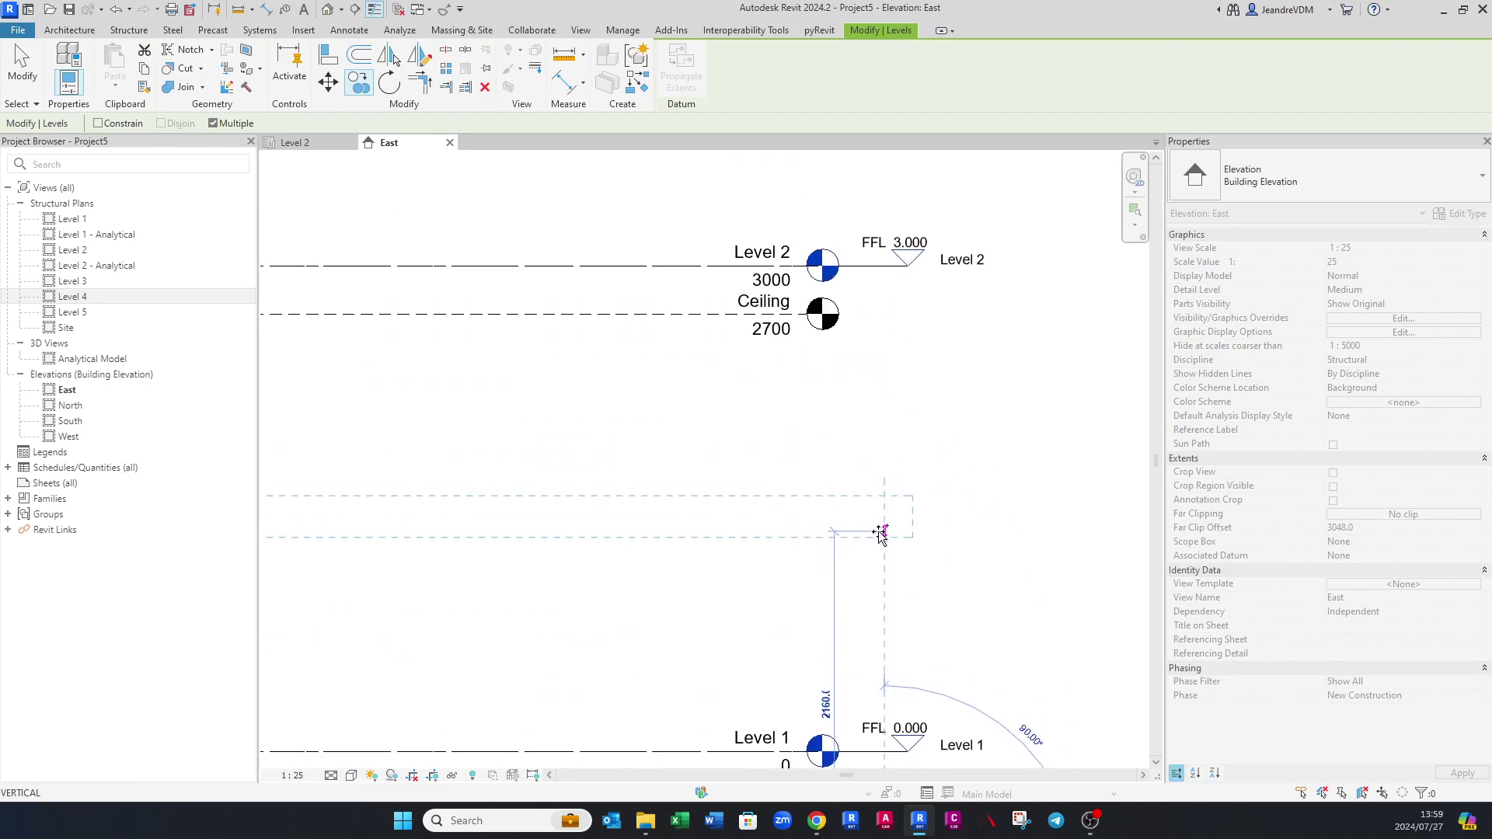
{"action": "left_click", "coordinate": [880, 313]}
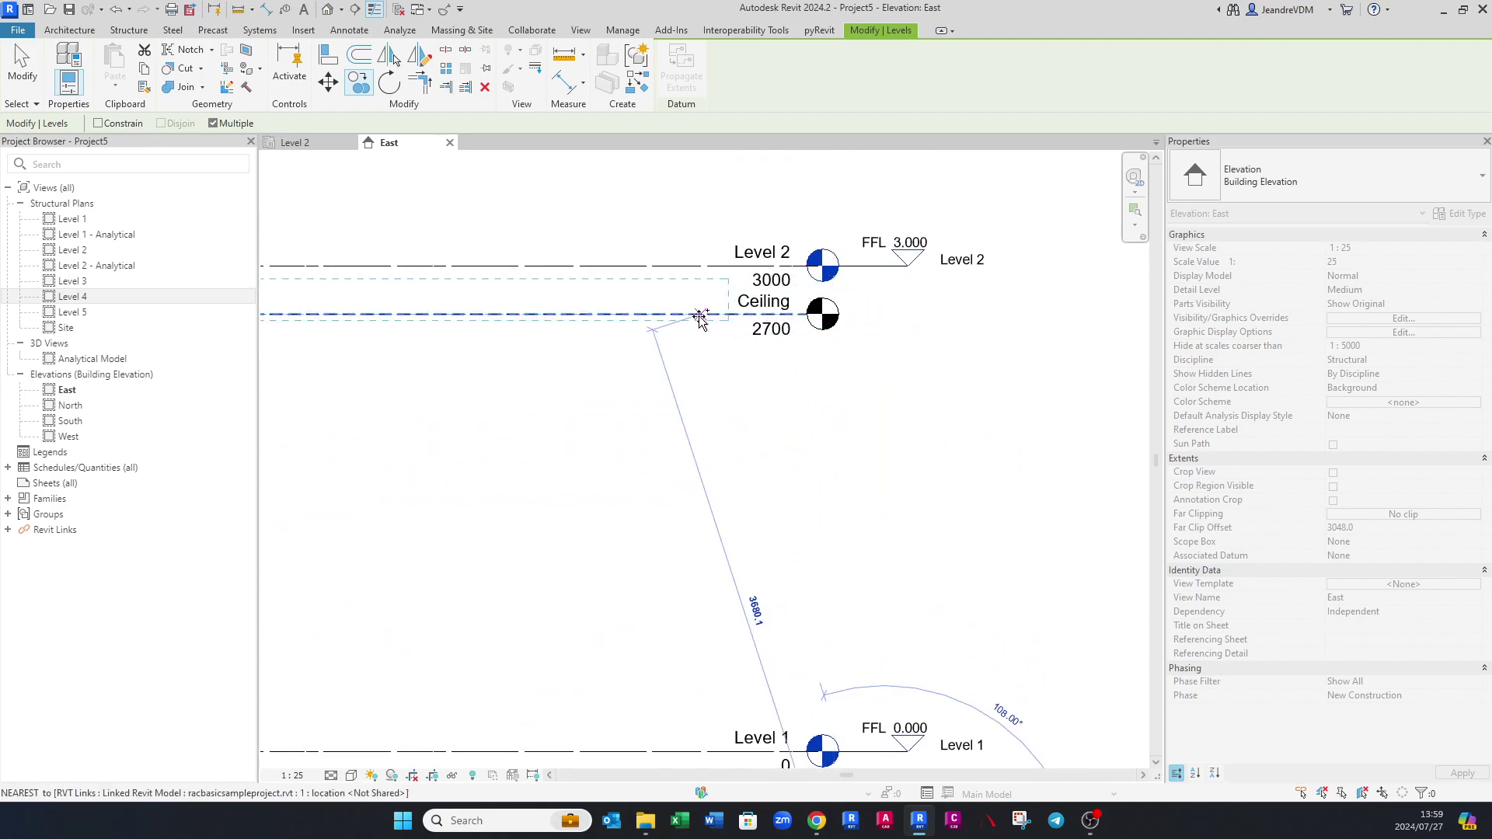
{"action": "key", "text": "Escape"}
Extend the copied 2700 level line so its head lines up with the Level 2 head.
{"action": "left_click", "coordinate": [690, 308]}
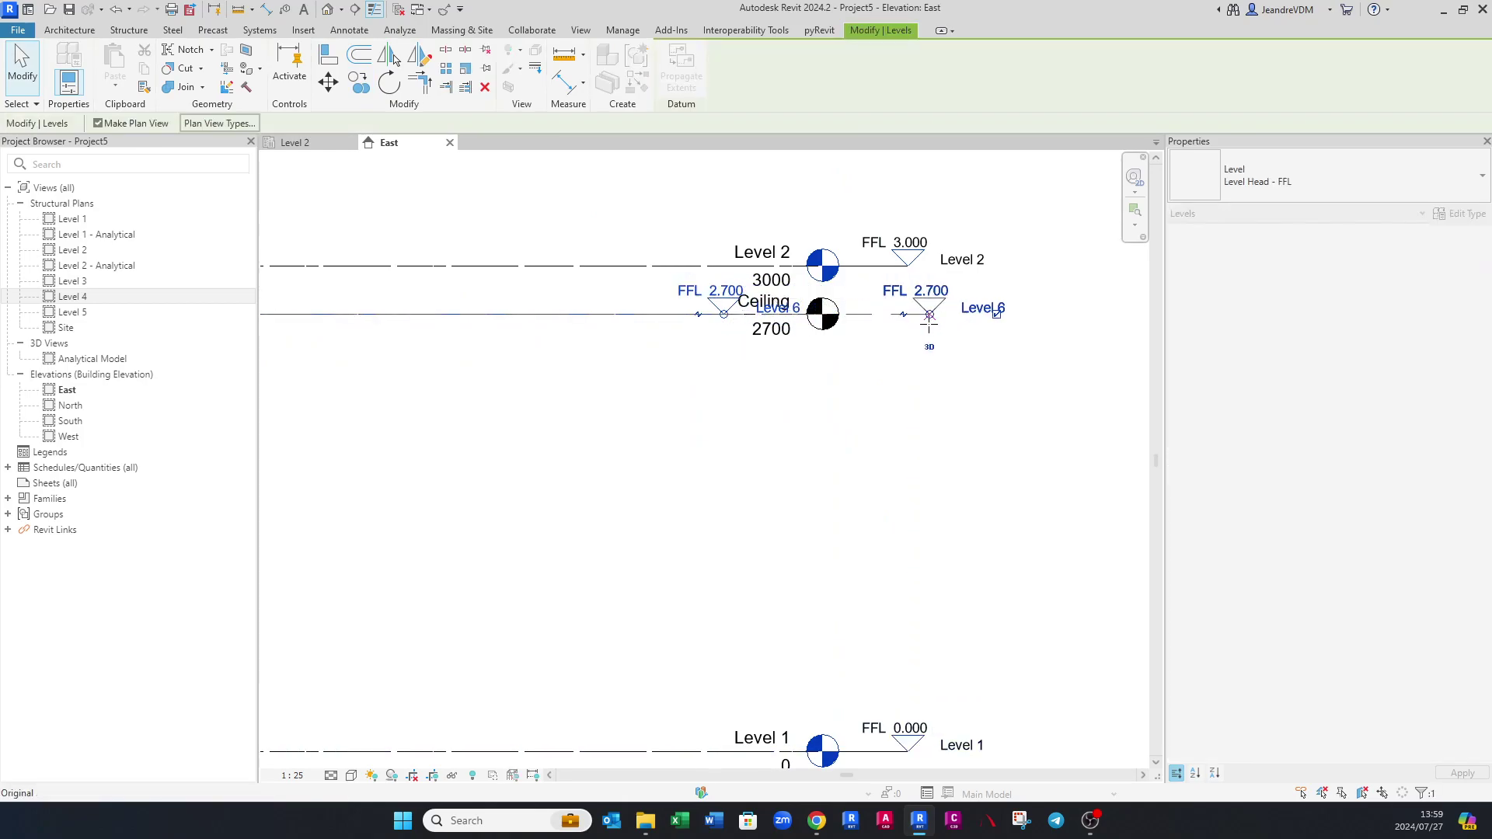
{"action": "scroll", "coordinate": [902, 315], "scroll_direction": "up", "scroll_amount": 5}
{"action": "middle_click_drag", "start_coordinate": [901, 313], "coordinate": [812, 542]}
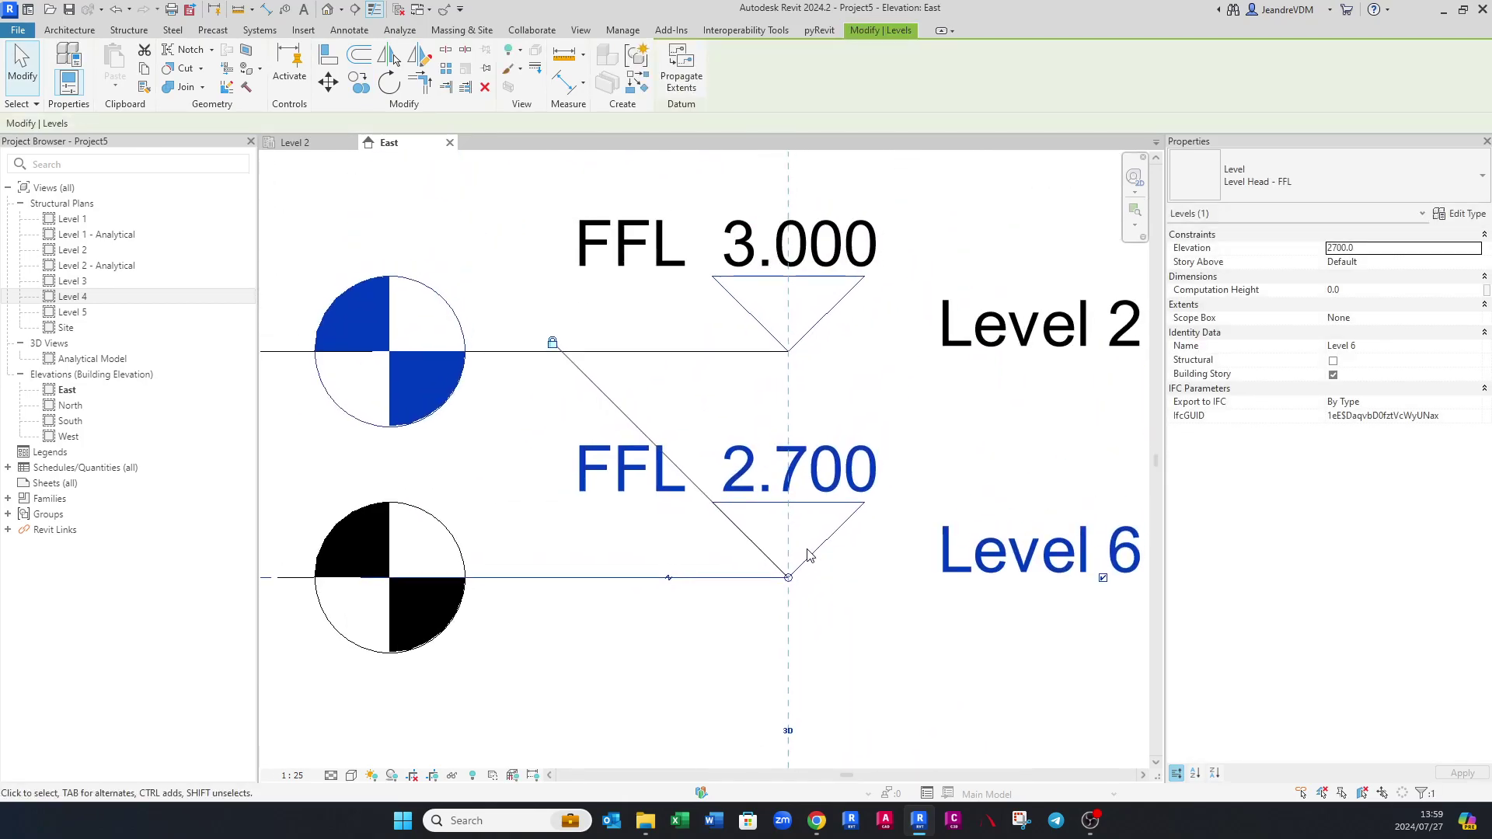
{"action": "left_click", "coordinate": [845, 629]}
{"action": "middle_click_drag", "start_coordinate": [824, 622], "coordinate": [779, 647]}
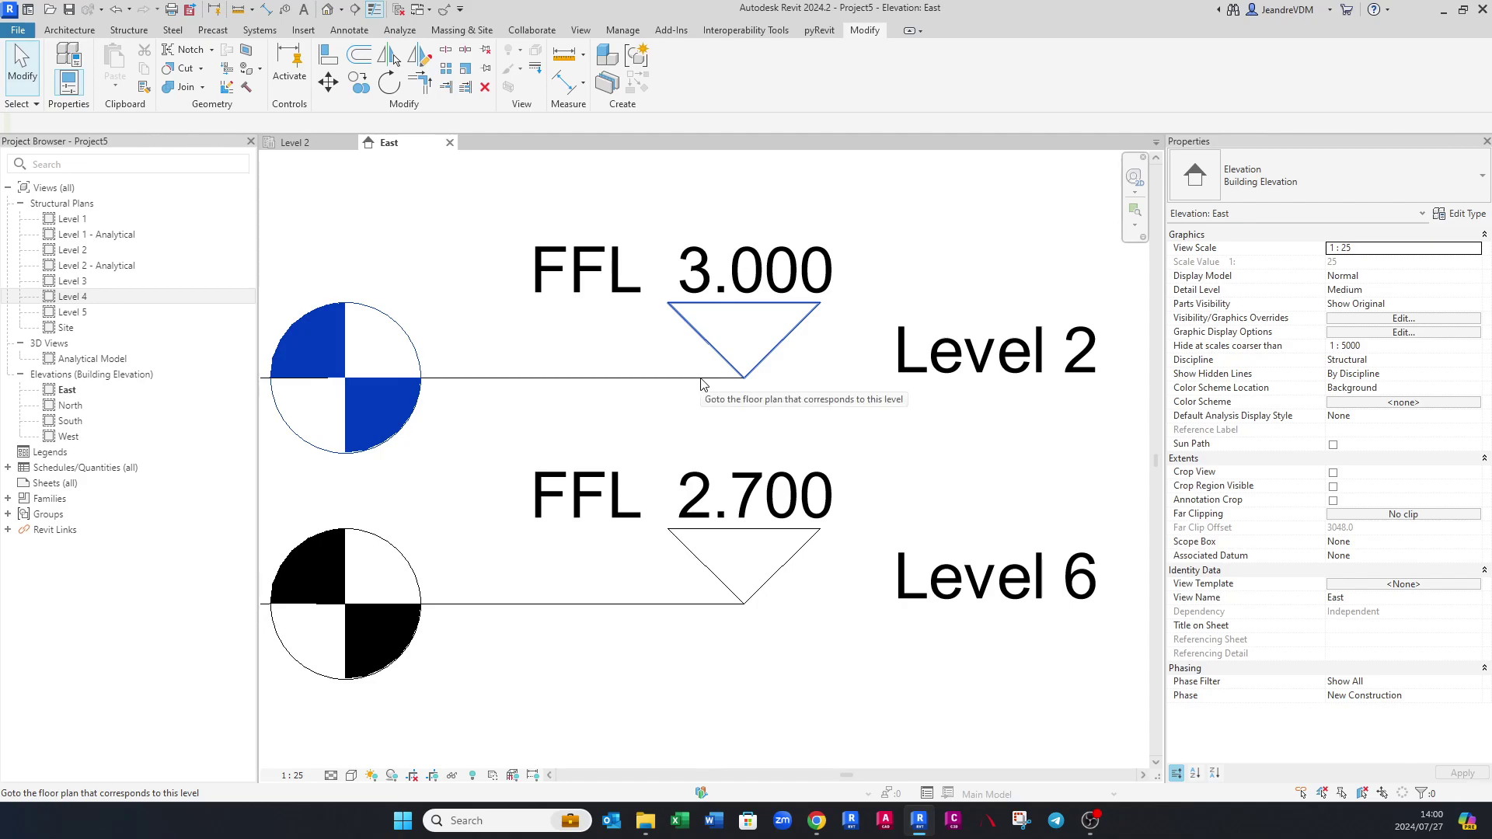
Go to the floor plan of Level 2 from its level line and return to the East elevation.
{"action": "left_click", "coordinate": [718, 617]}
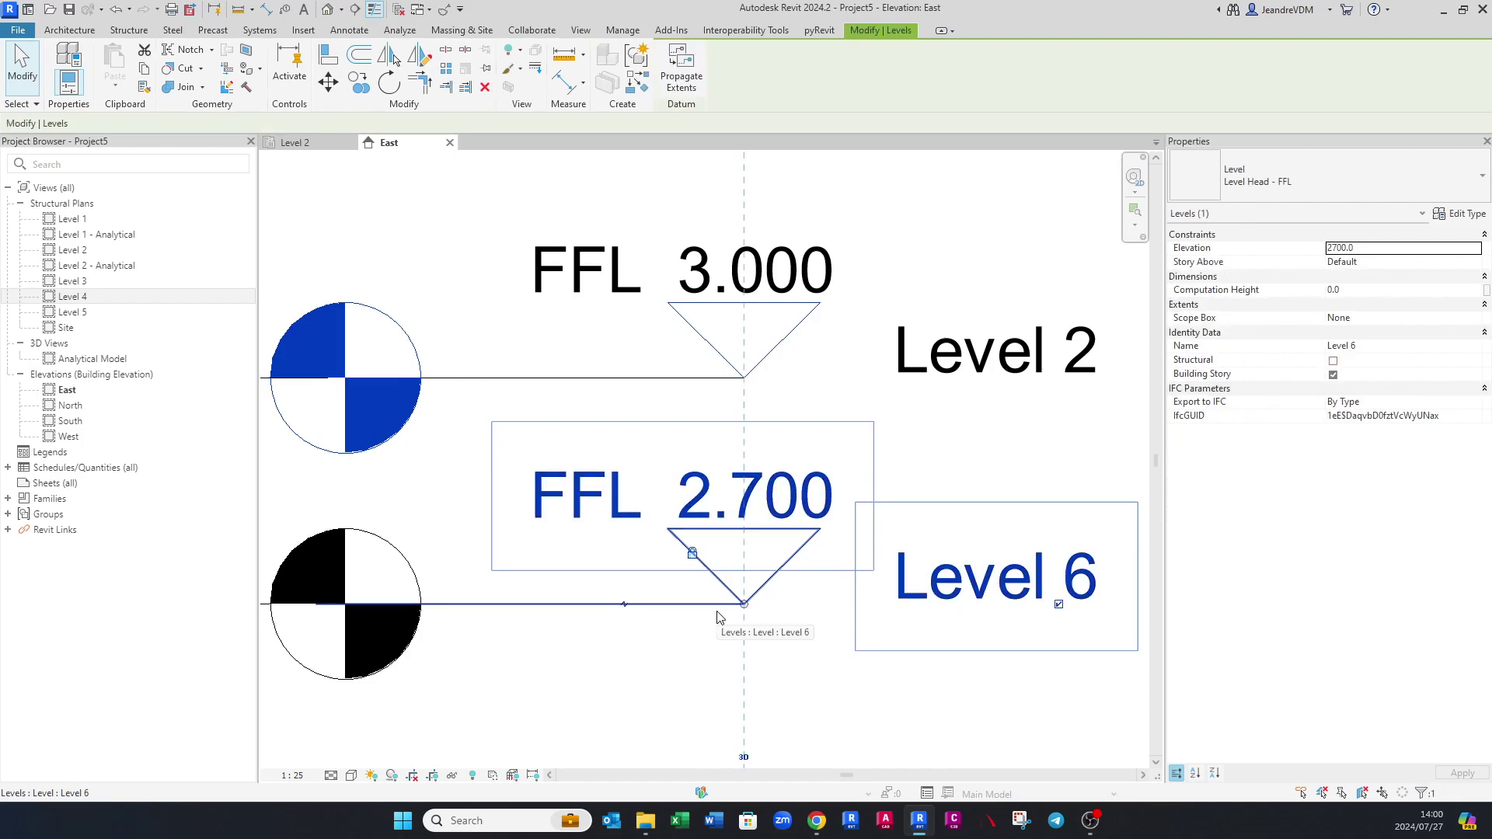
{"action": "key", "text": "Escape"}
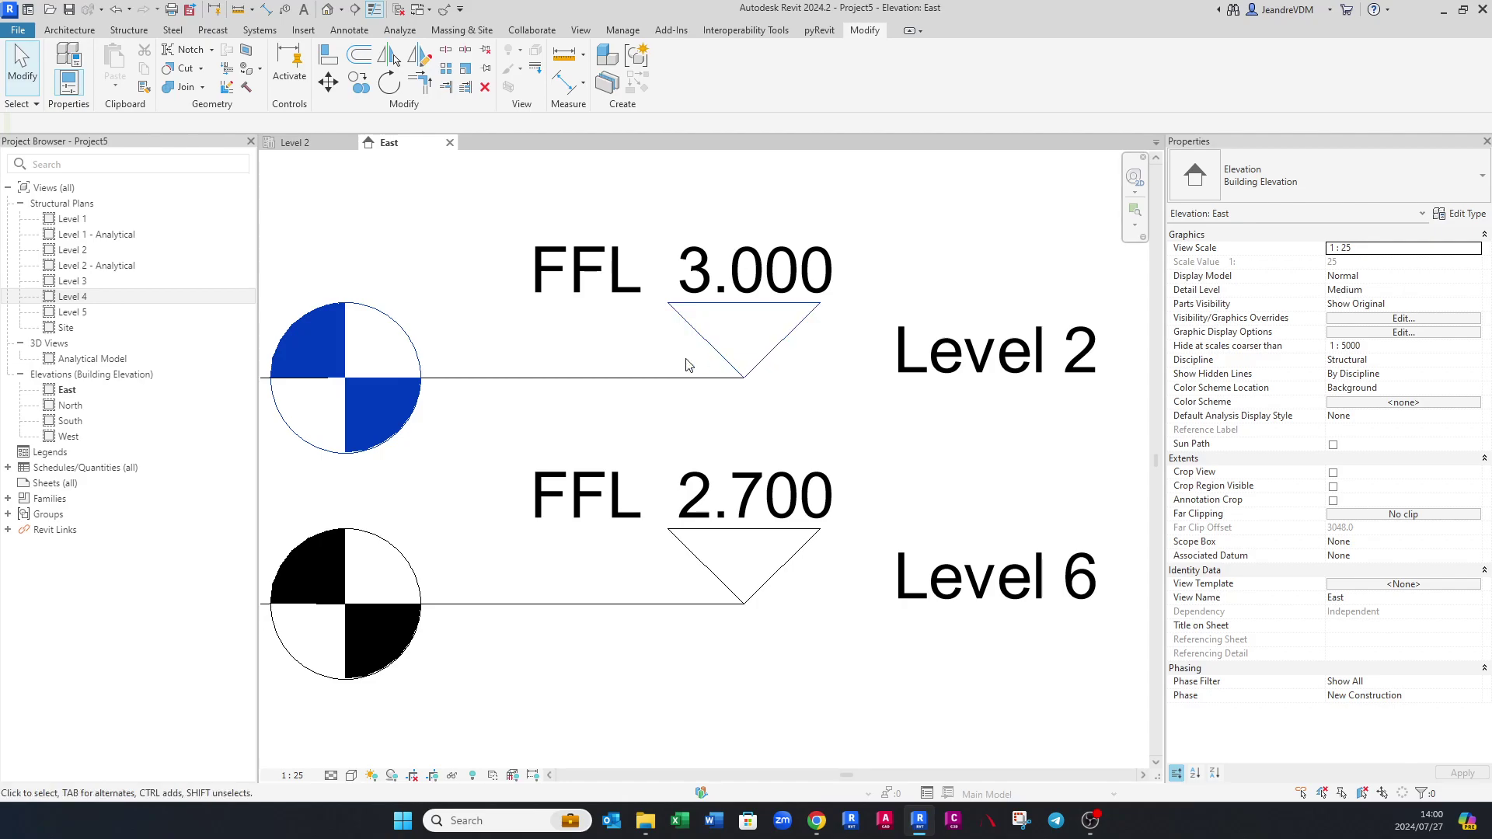
{"action": "left_click", "coordinate": [660, 379]}
{"action": "right_click", "coordinate": [641, 381]}
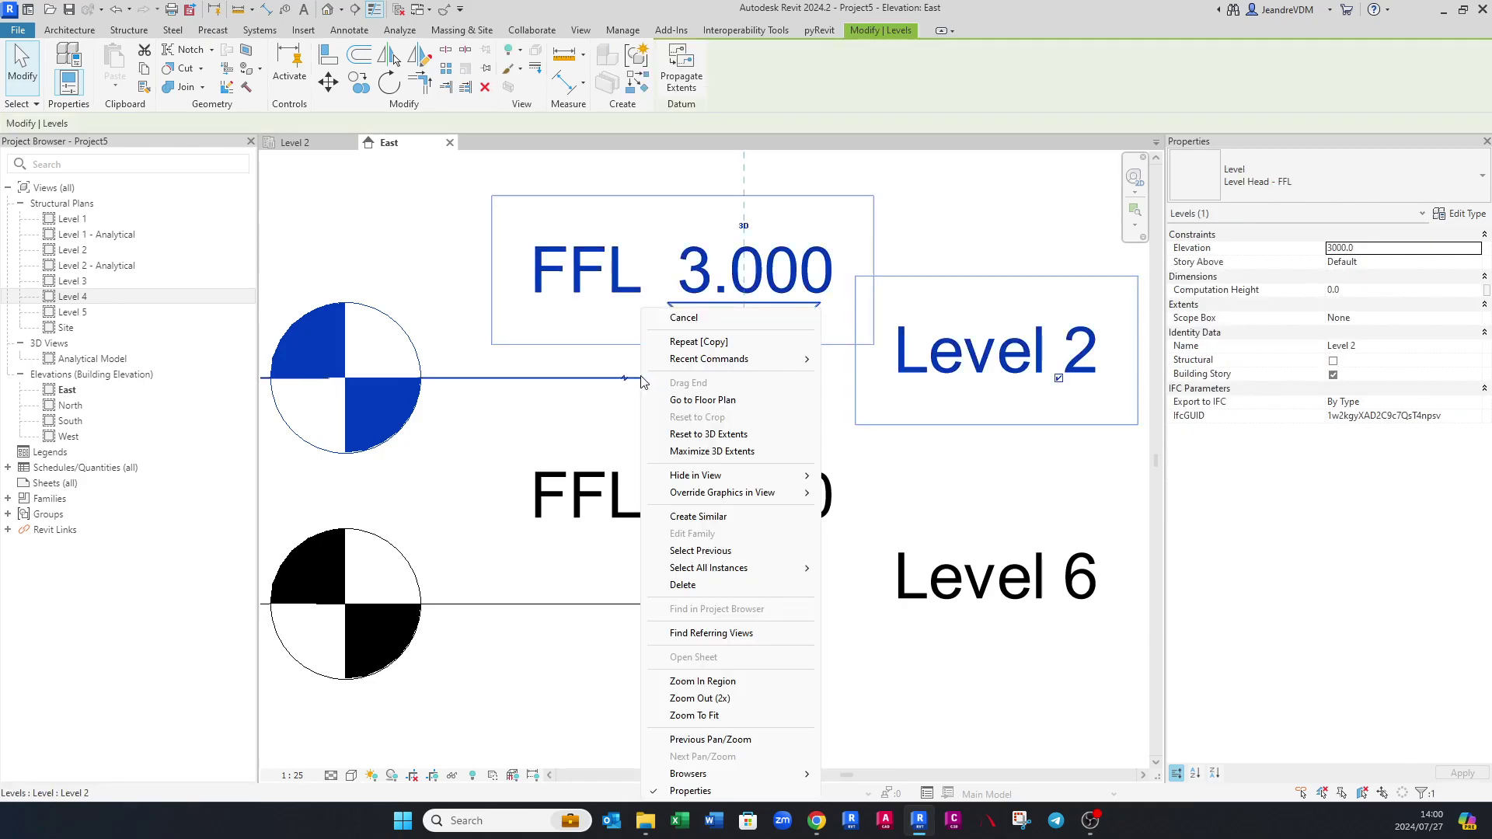
{"action": "left_click", "coordinate": [696, 401]}
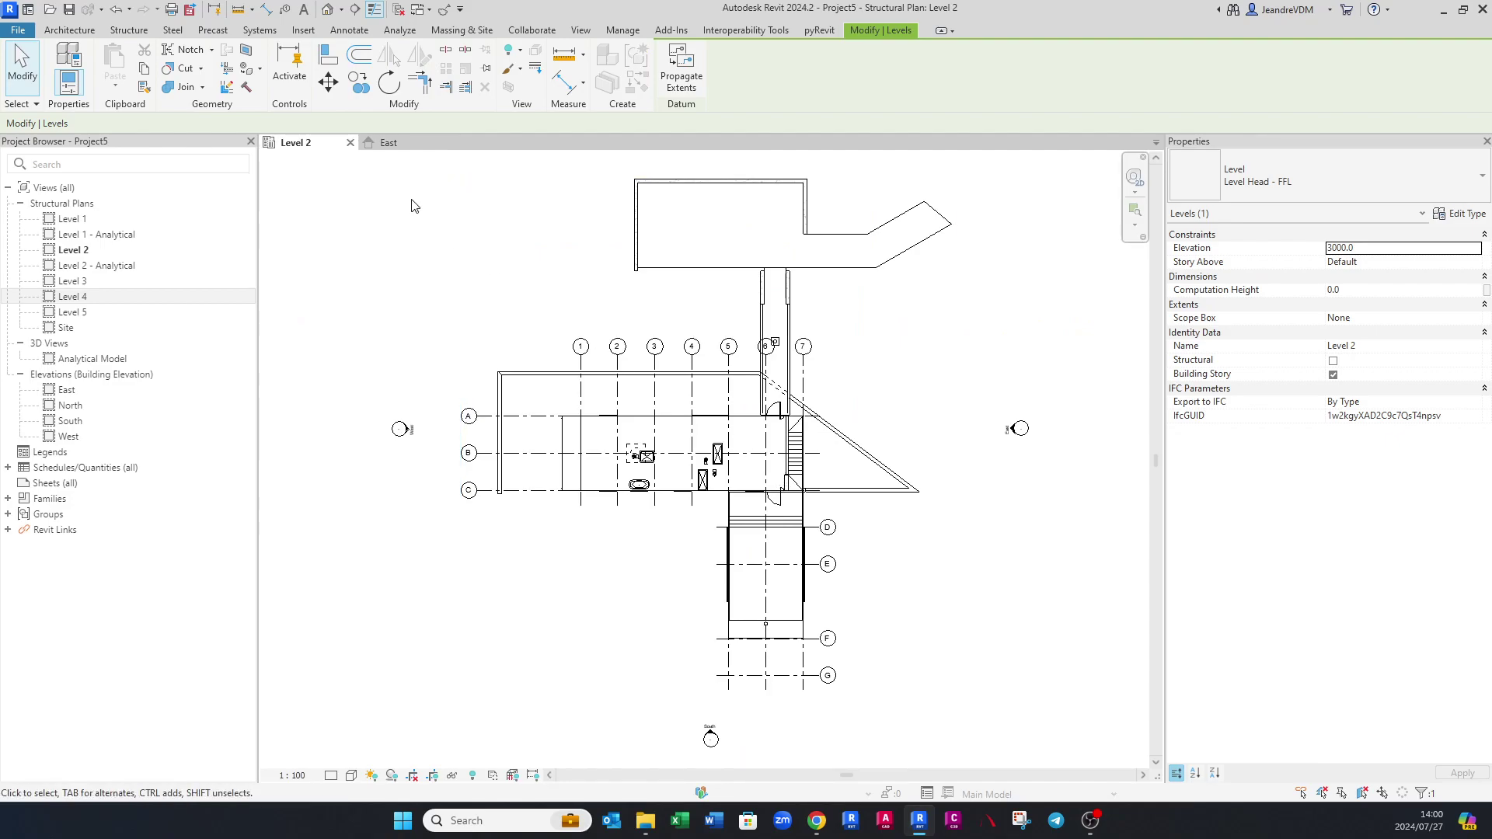
{"action": "left_click", "coordinate": [396, 148]}
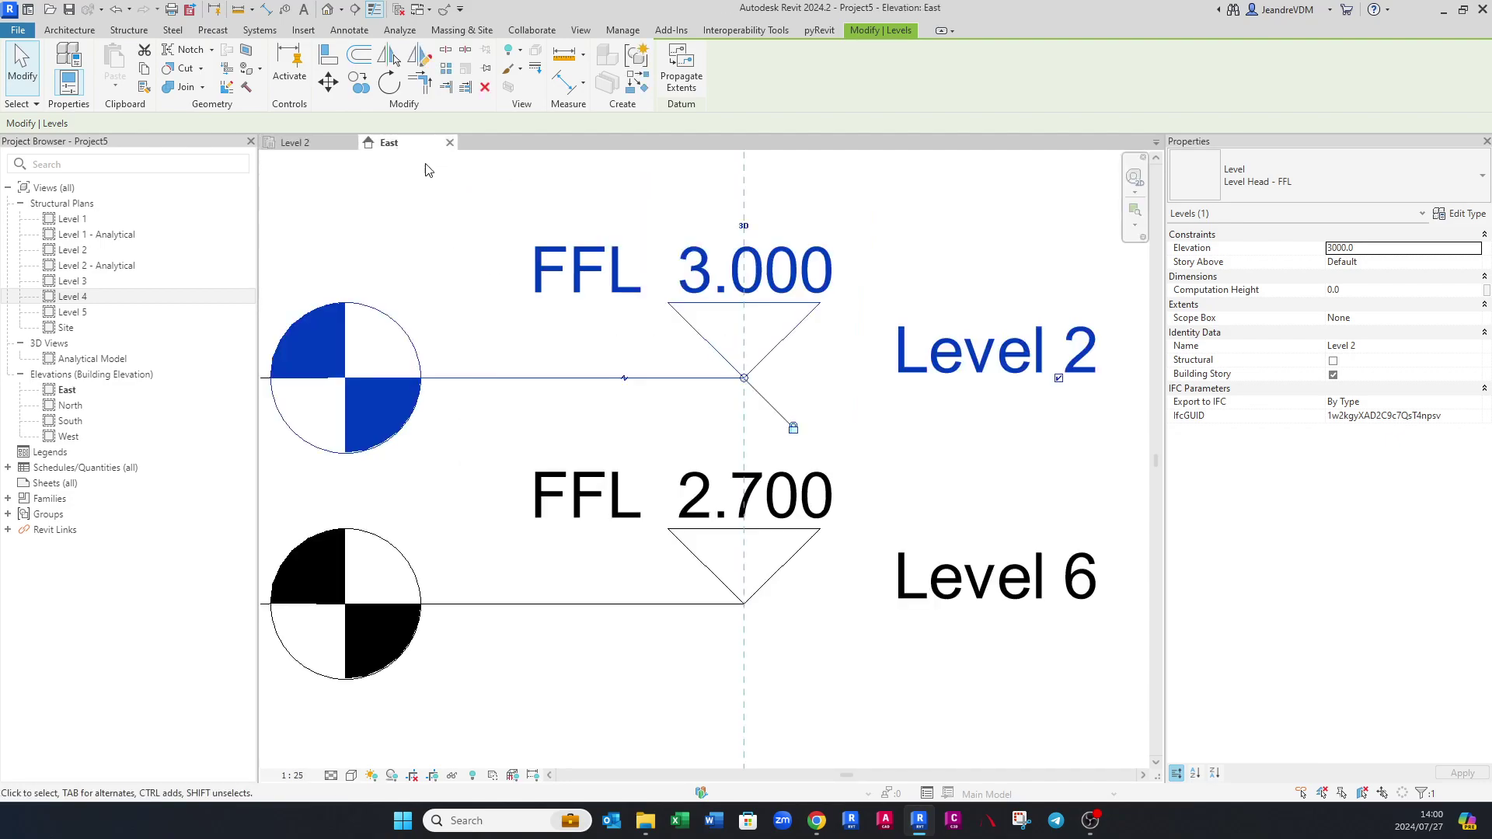
{"action": "scroll", "coordinate": [727, 421], "scroll_direction": "down", "scroll_amount": 2}
{"action": "key", "text": "Escape"}
{"action": "scroll", "coordinate": [684, 497], "scroll_direction": "up", "scroll_amount": 2}
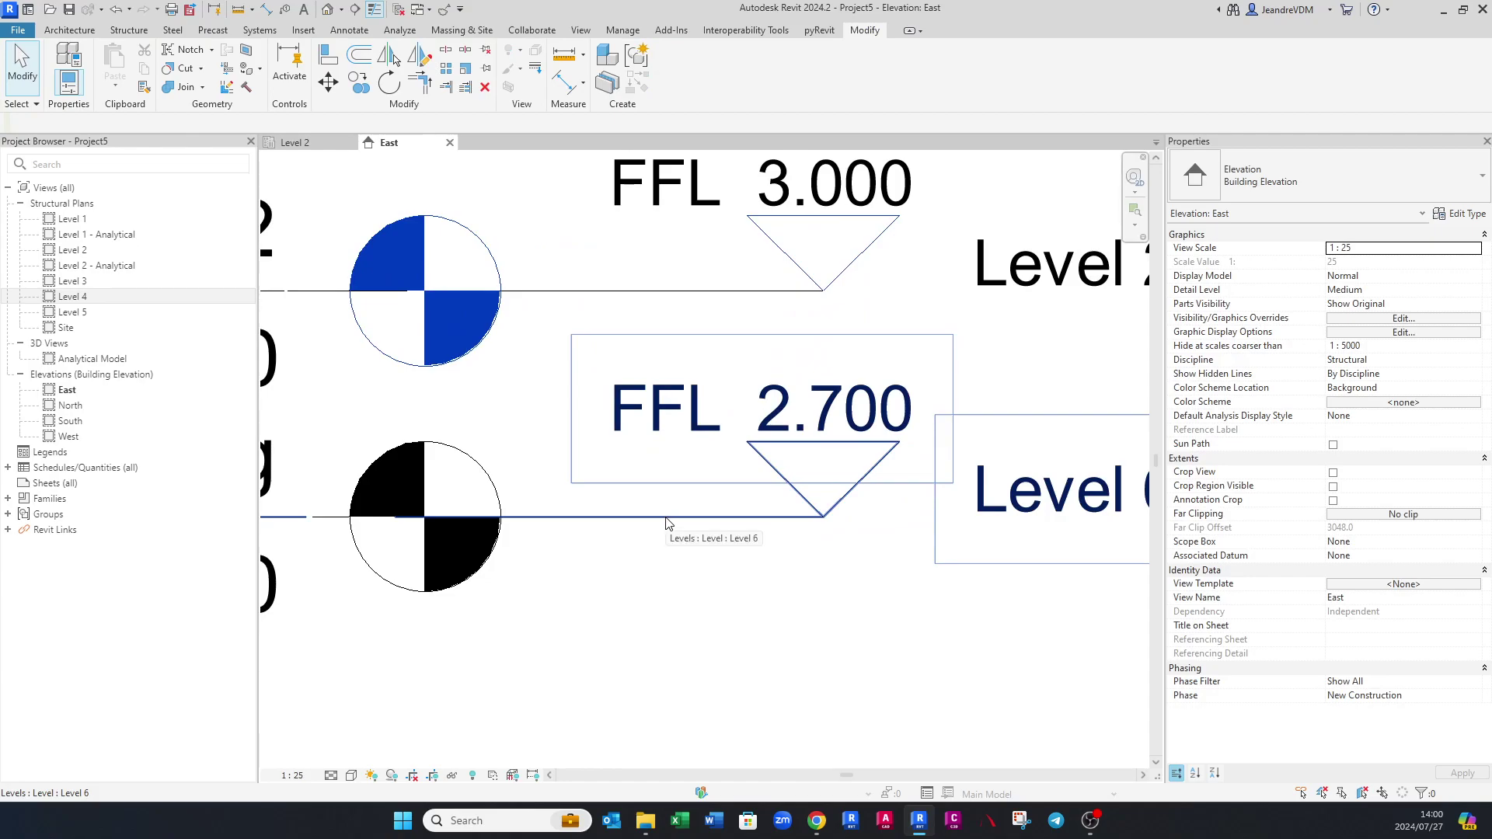
Check whether the copied 2700 level offers a floor plan to go to.
{"action": "left_click", "coordinate": [666, 523]}
{"action": "right_click", "coordinate": [667, 523]}
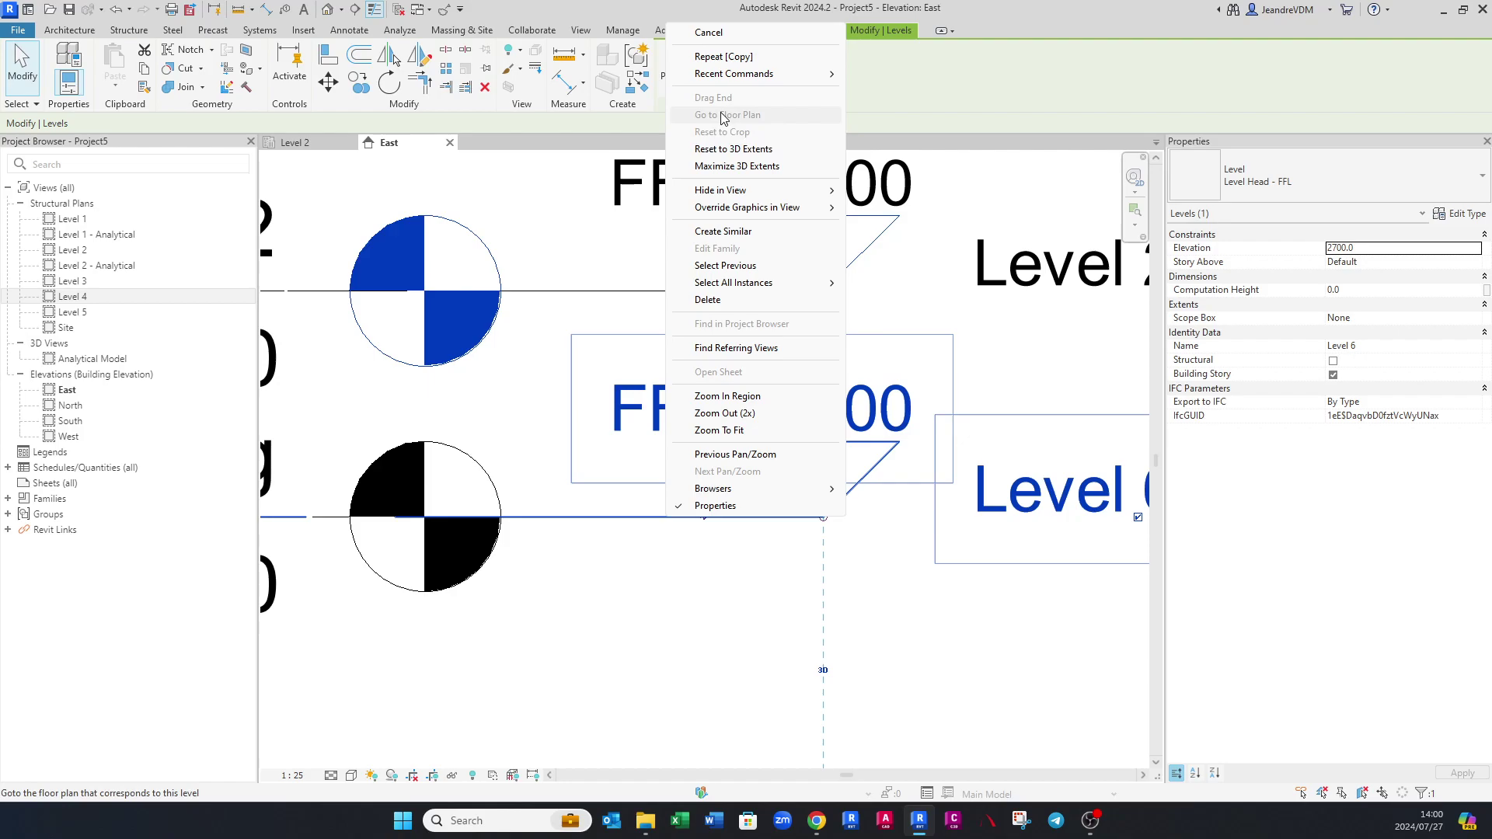
{"action": "key", "text": "Escape"}
{"action": "key", "text": "Escape"}
{"action": "scroll", "coordinate": [750, 377], "scroll_direction": "down", "scroll_amount": 3}
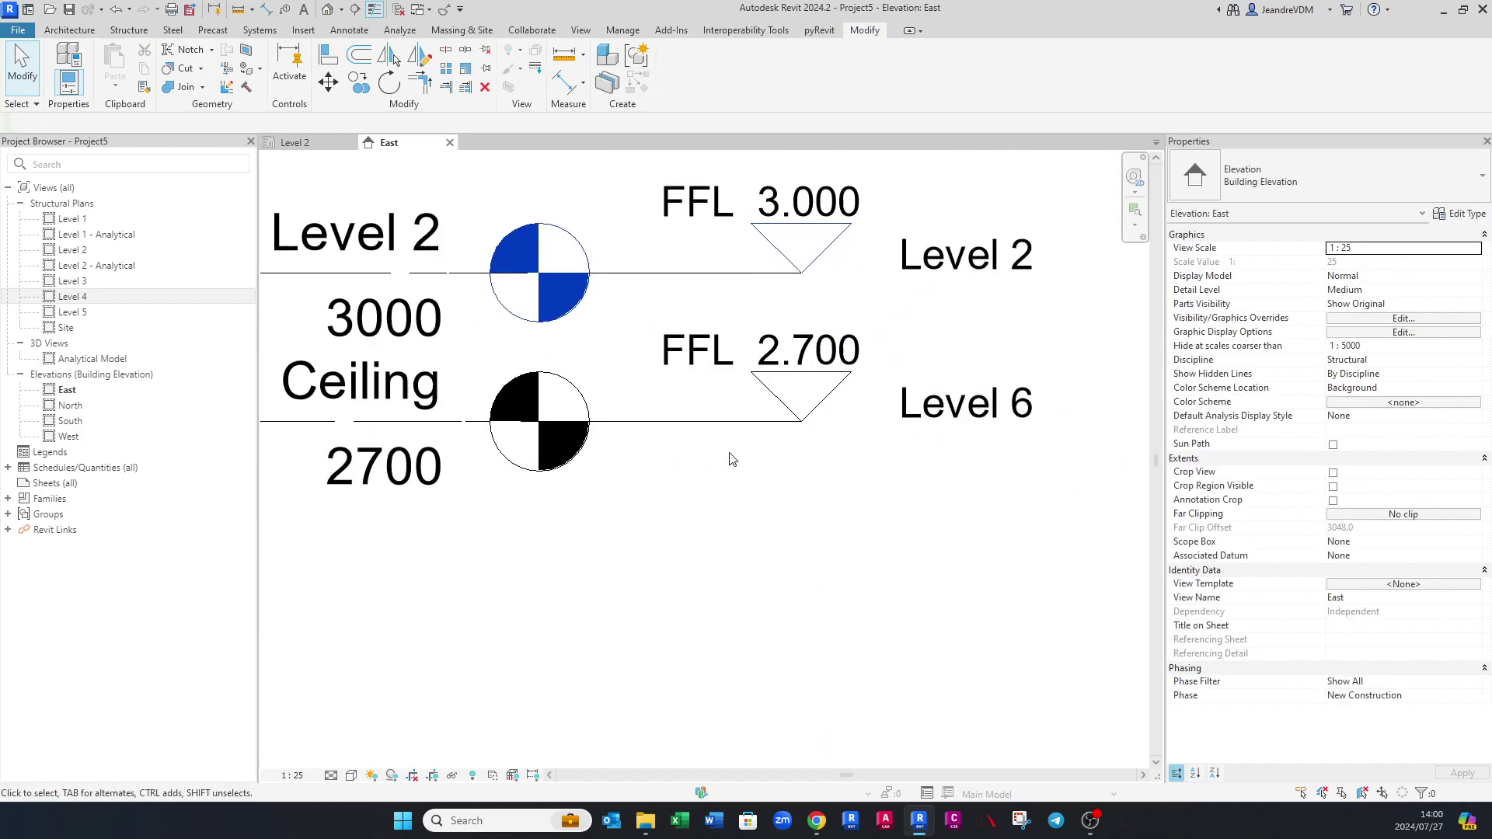
Delete the copied level at 2700.
{"action": "scroll", "coordinate": [711, 412], "scroll_direction": "down", "scroll_amount": 2}
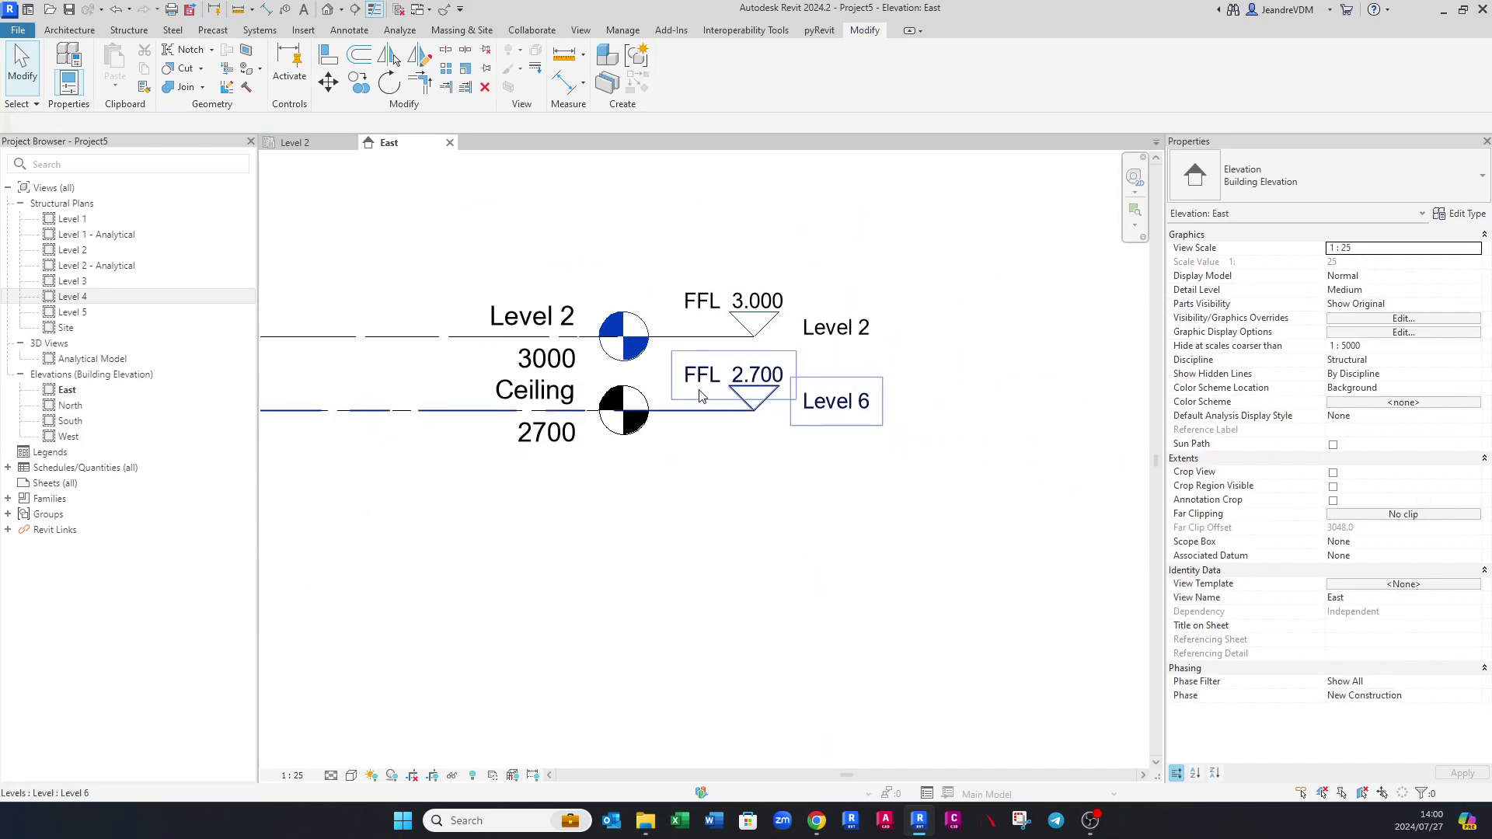
{"action": "scroll", "coordinate": [699, 396], "scroll_direction": "down", "scroll_amount": 2}
{"action": "scroll", "coordinate": [723, 264], "scroll_direction": "down", "scroll_amount": 2}
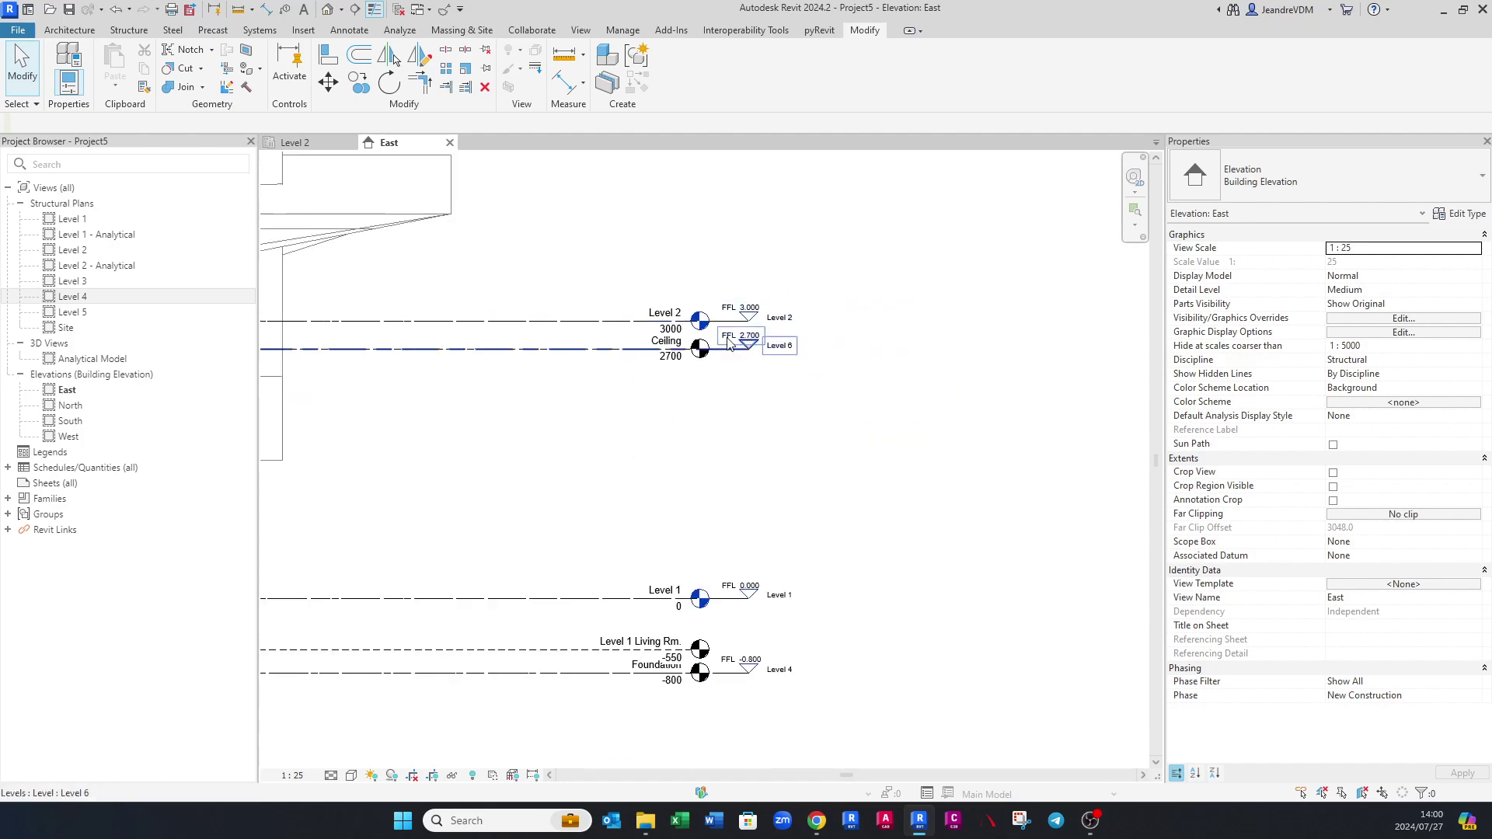
{"action": "scroll", "coordinate": [722, 543], "scroll_direction": "up", "scroll_amount": 3}
{"action": "scroll", "coordinate": [722, 543], "scroll_direction": "up", "scroll_amount": 3, "text": "ctrl"}
{"action": "left_click", "coordinate": [751, 437]}
{"action": "key", "text": "Escape"}
{"action": "scroll", "coordinate": [755, 388], "scroll_direction": "down", "scroll_amount": 2}
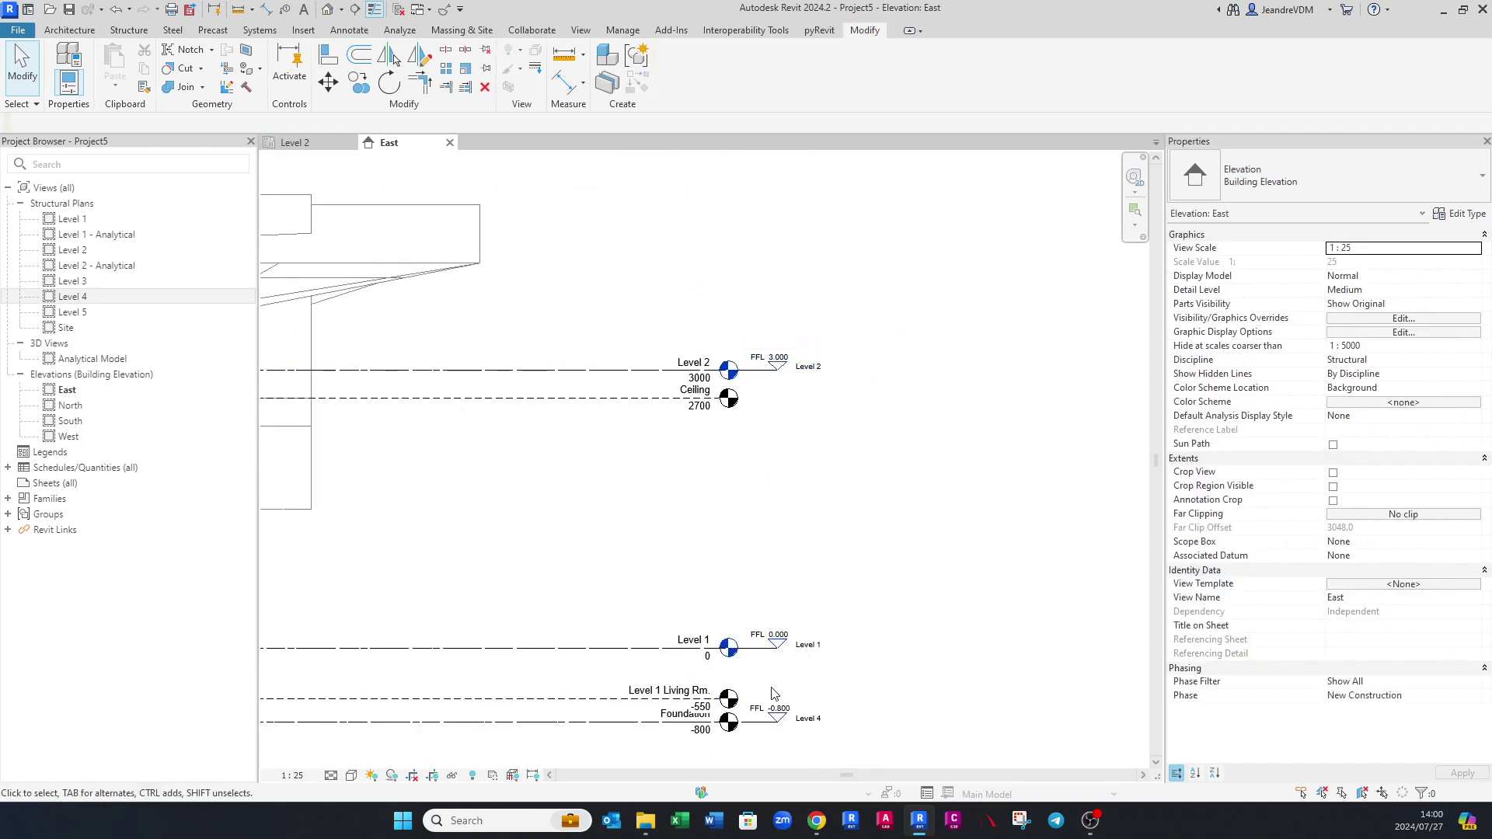
Create a new level with a plan view by picking the linked Ceiling level at 2700, and show its level head.
{"action": "scroll", "coordinate": [761, 631], "scroll_direction": "up", "scroll_amount": 2}
{"action": "left_click", "coordinate": [761, 631]}
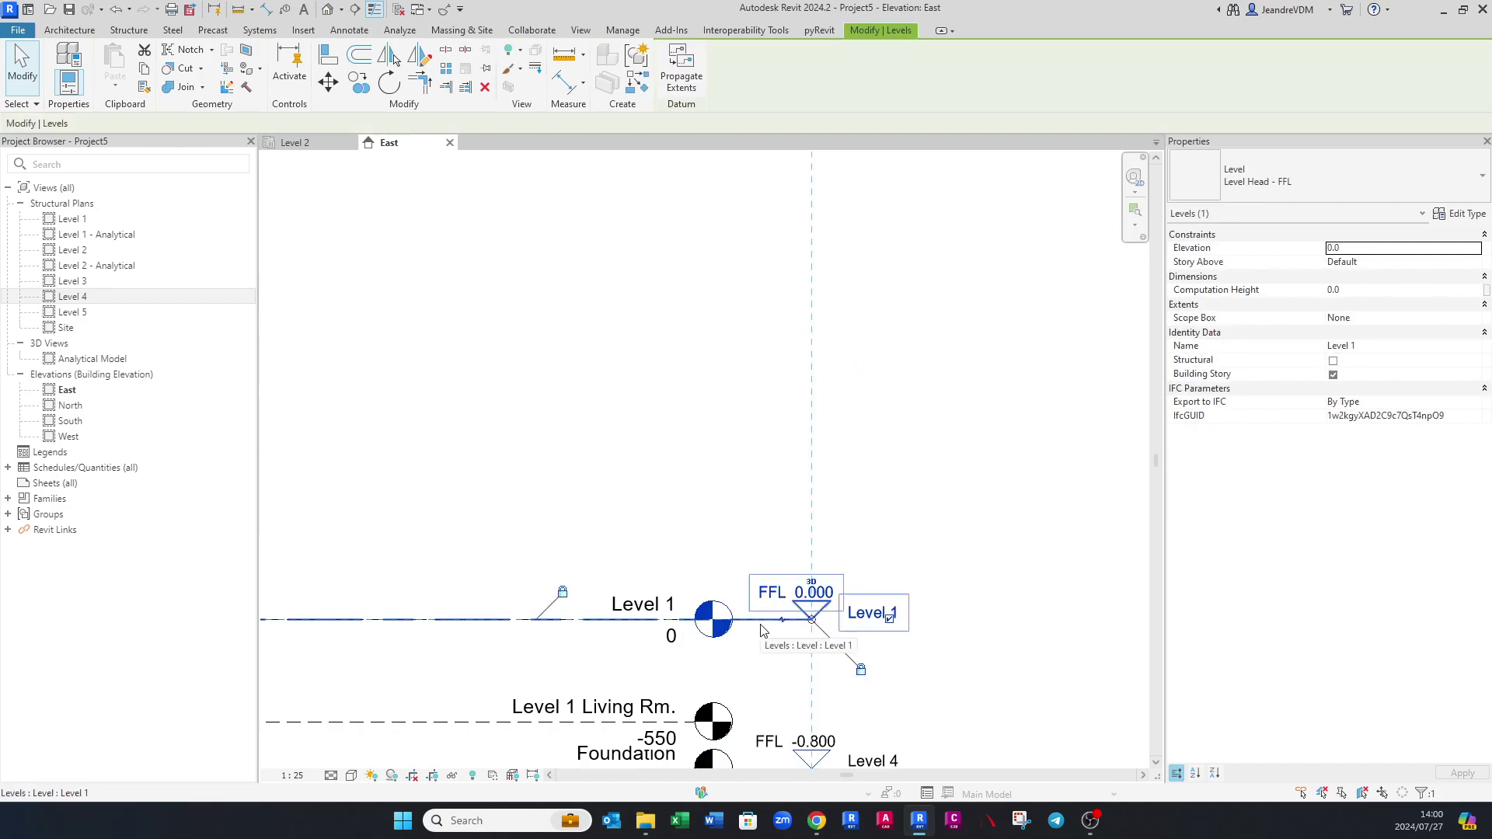
{"action": "key", "text": "l"}
{"action": "key", "text": "l"}
{"action": "scroll", "coordinate": [763, 413], "scroll_direction": "up", "scroll_amount": 4, "text": "ctrl"}
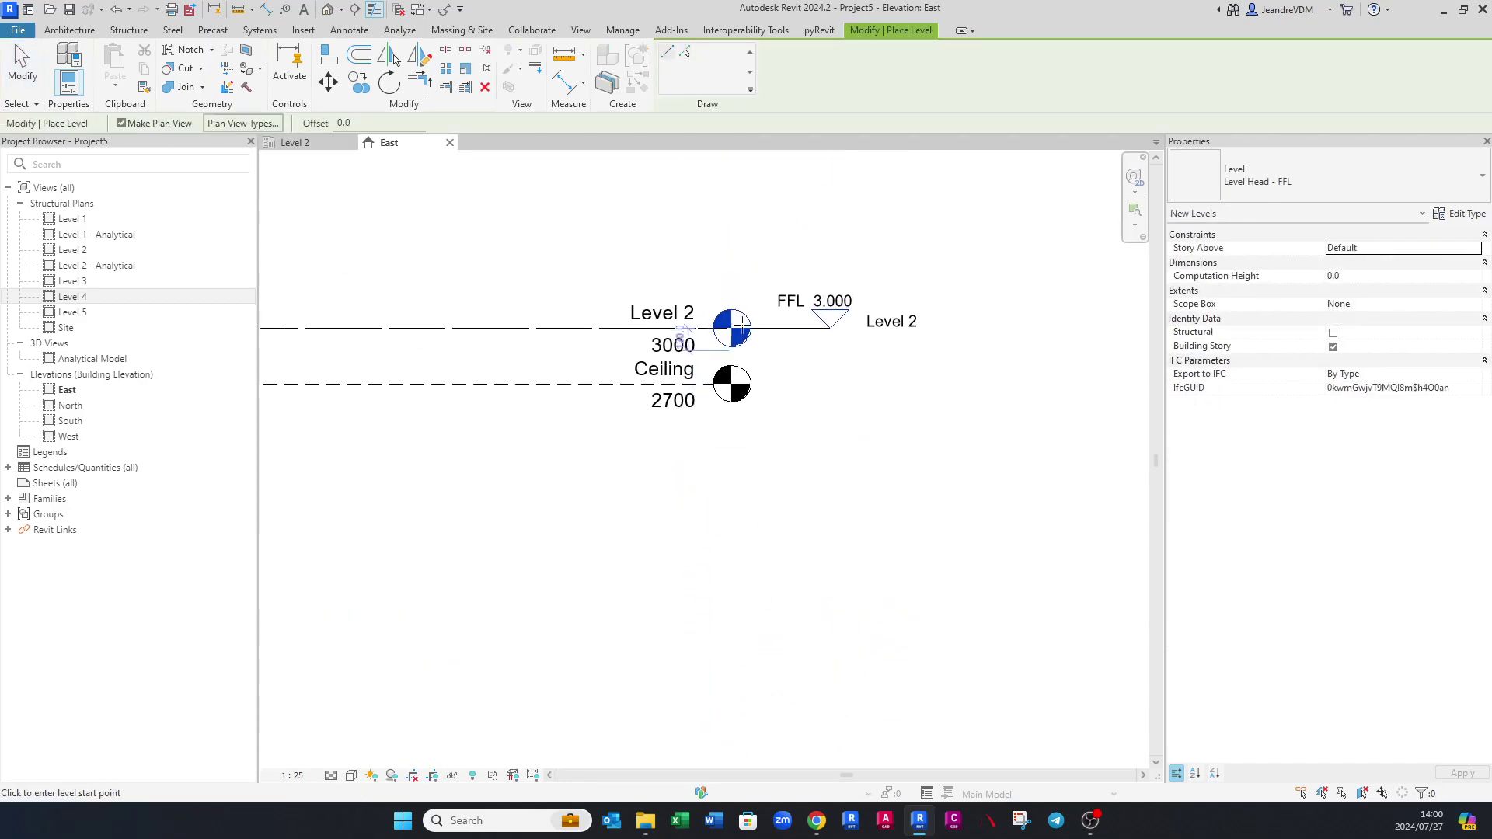
{"action": "left_click", "coordinate": [684, 52]}
{"action": "scroll", "coordinate": [751, 502], "scroll_direction": "up", "scroll_amount": 2}
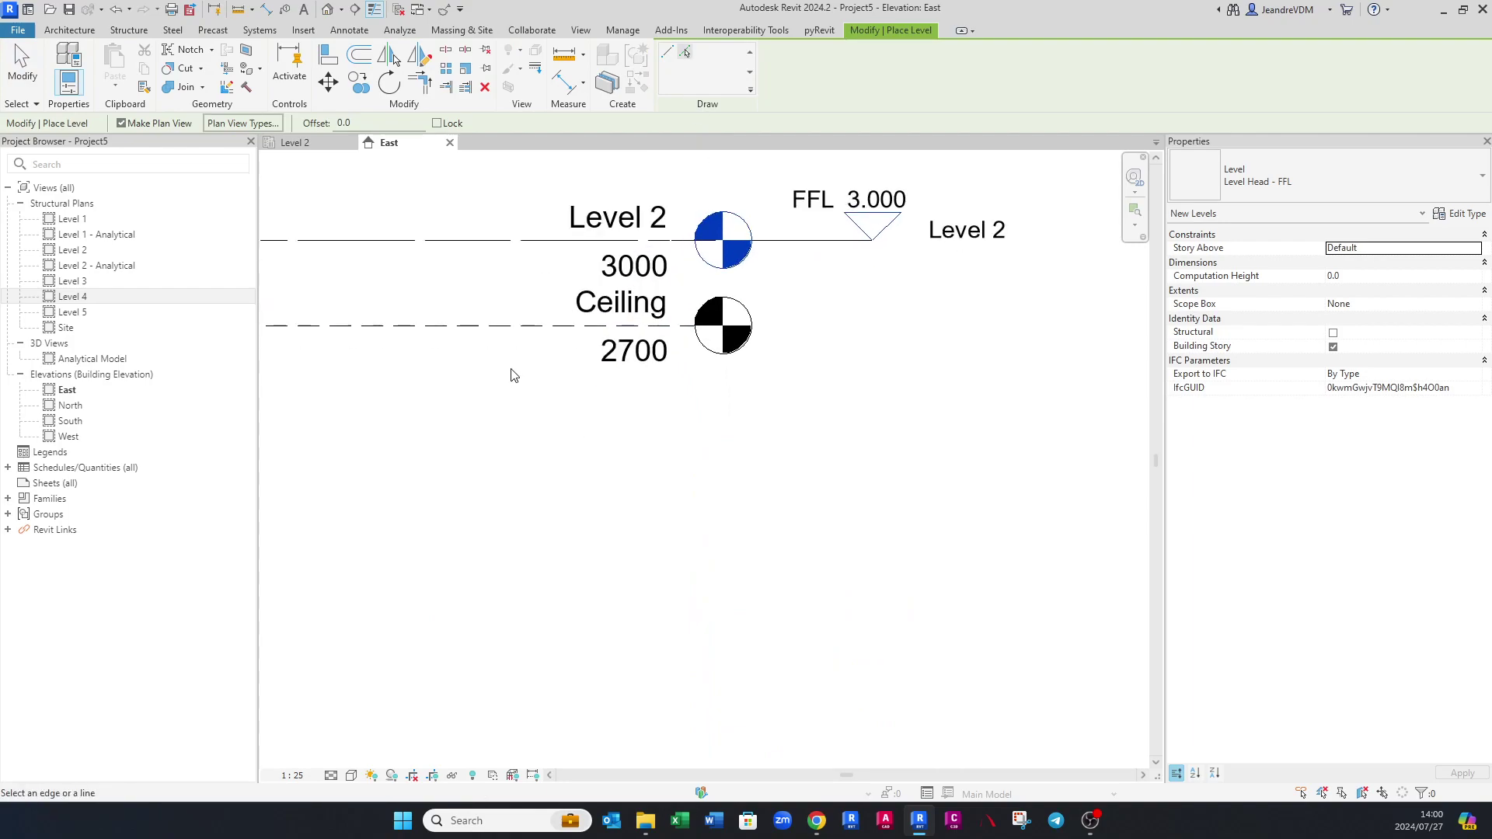
{"action": "left_click", "coordinate": [505, 327]}
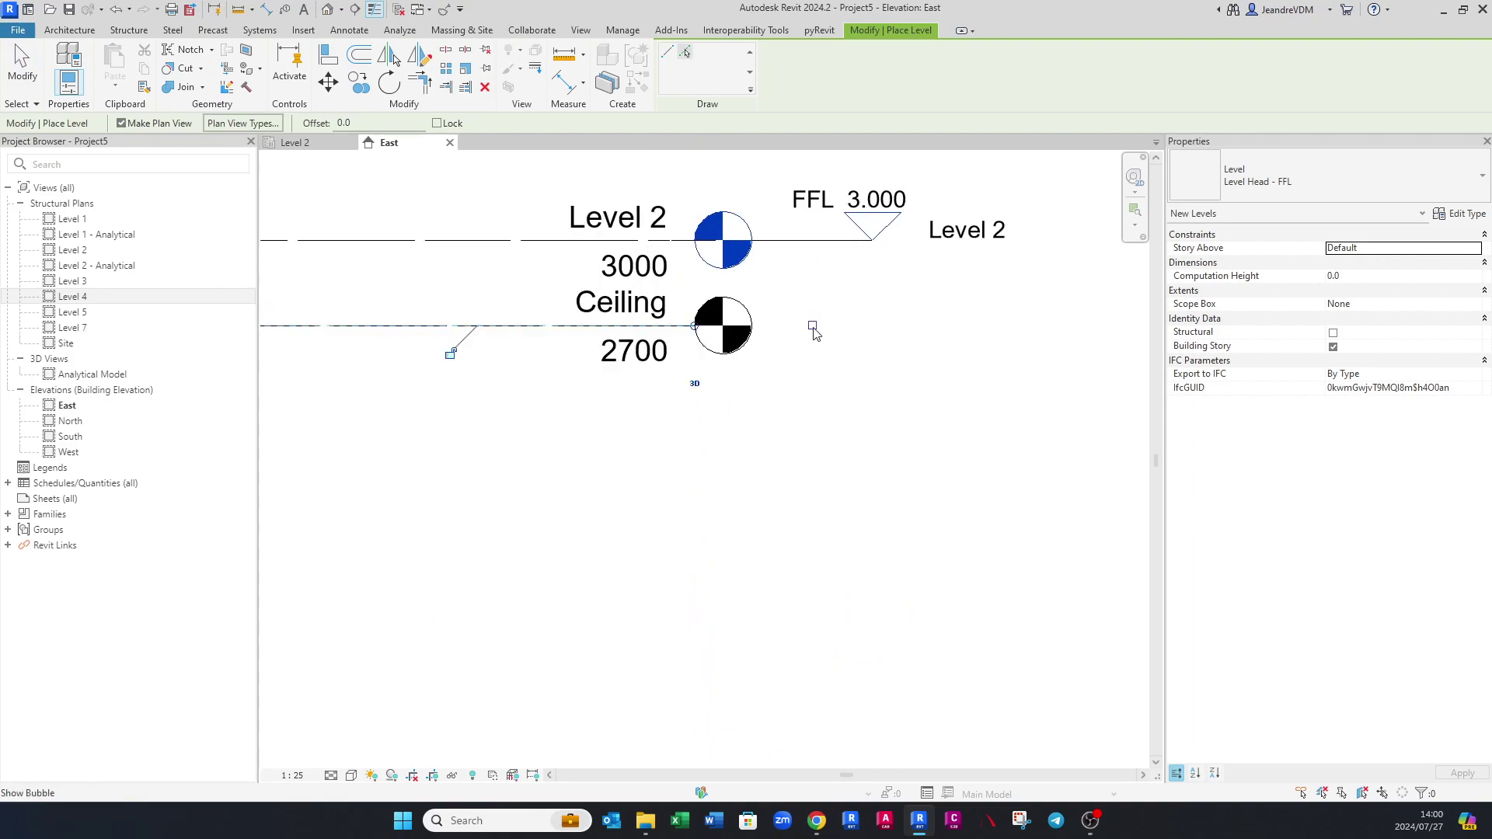
{"action": "scroll", "coordinate": [816, 334], "scroll_direction": "up", "scroll_amount": 1}
{"action": "scroll", "coordinate": [817, 337], "scroll_direction": "up", "scroll_amount": 1}
{"action": "key", "text": "Escape"}
{"action": "key", "text": "Escape"}
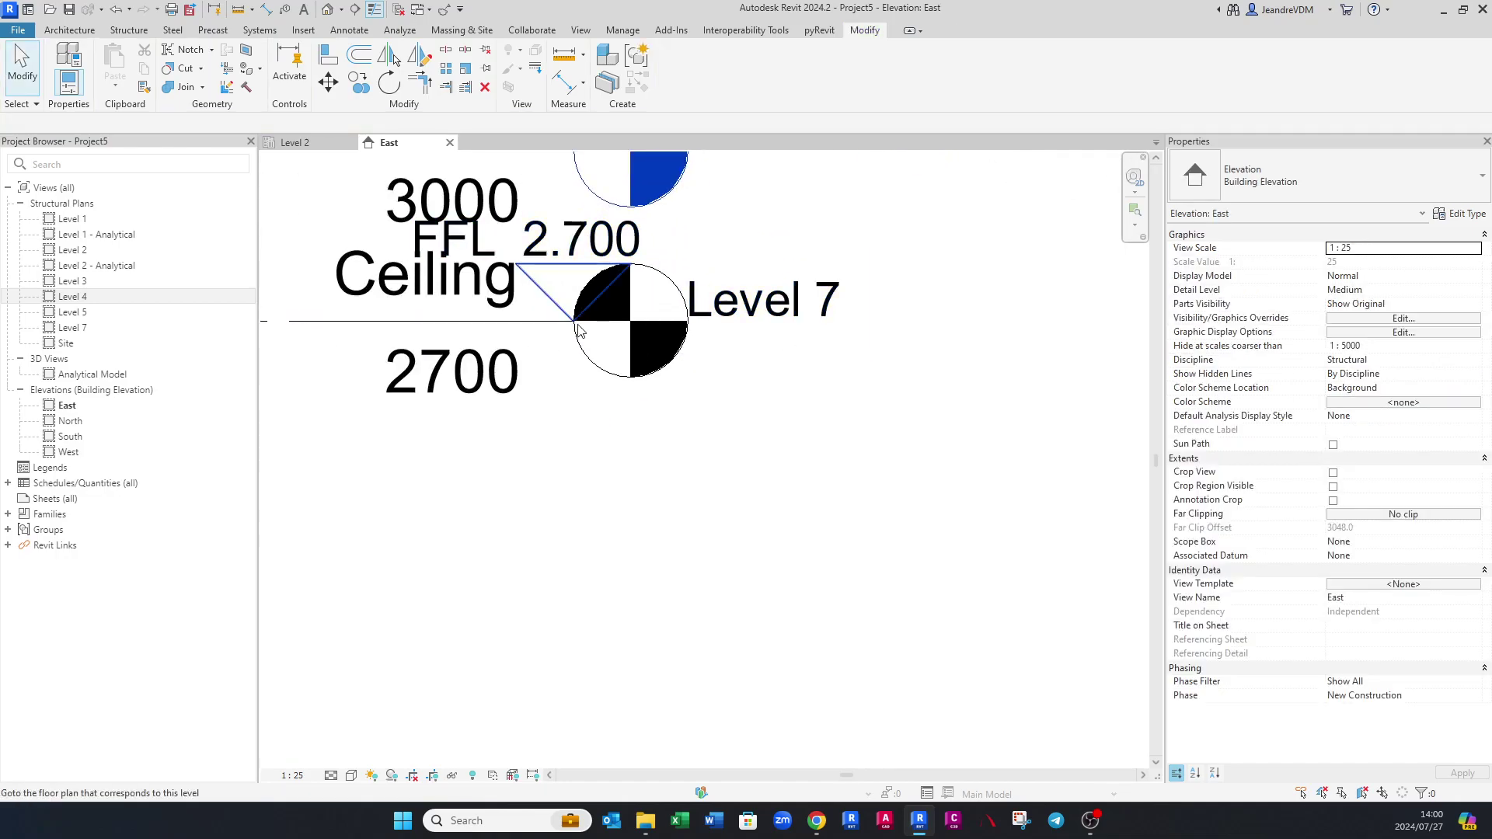
Check the structural plan listed for the new 2700 level, Level 7.
{"action": "scroll", "coordinate": [572, 325], "scroll_direction": "down", "scroll_amount": 2}
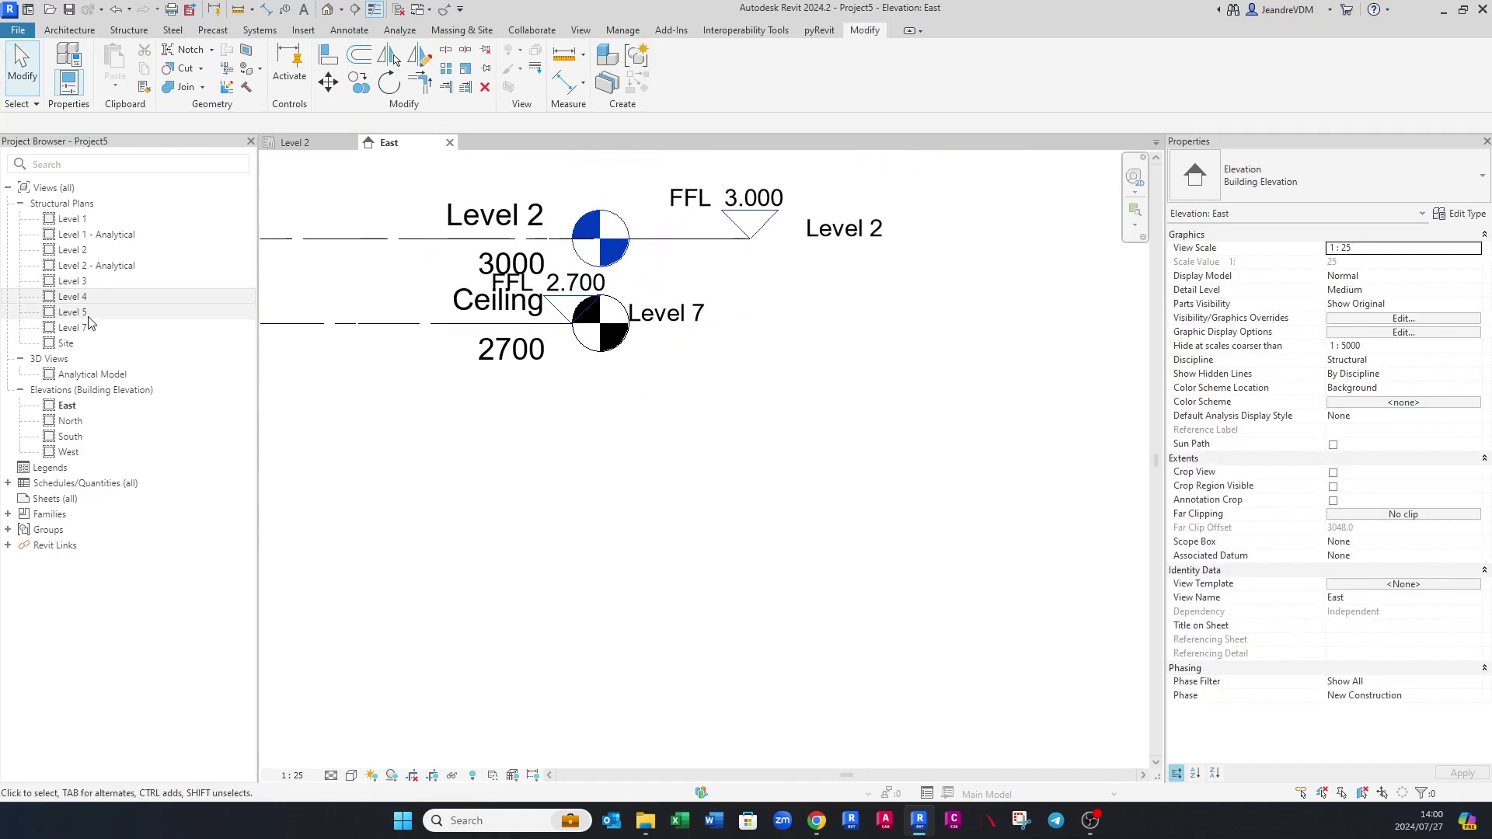
{"action": "left_click", "coordinate": [77, 328]}
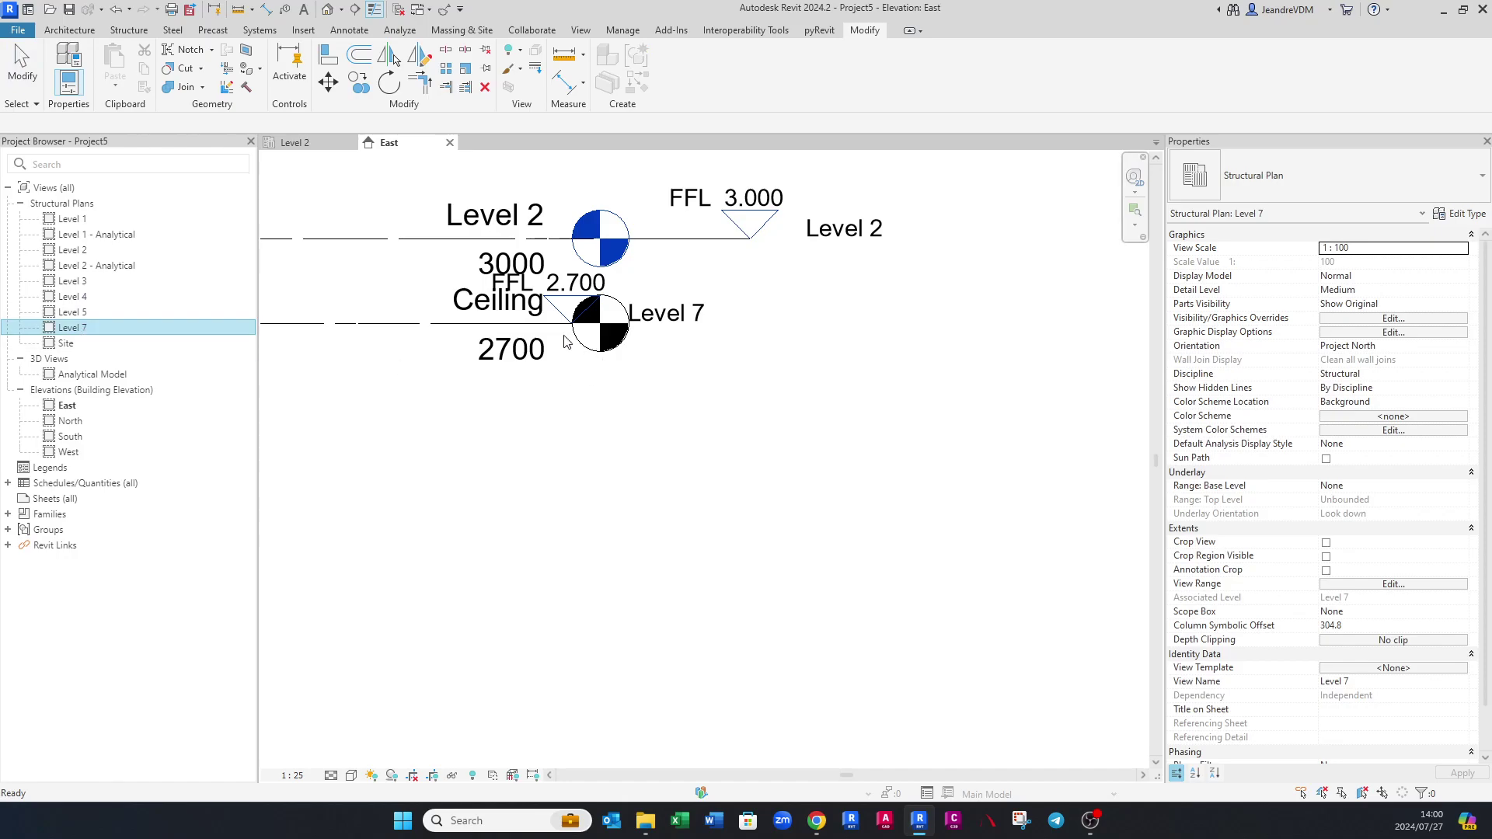
{"action": "scroll", "coordinate": [566, 332], "scroll_direction": "up", "scroll_amount": 2}
{"action": "scroll", "coordinate": [565, 332], "scroll_direction": "down", "scroll_amount": 2}
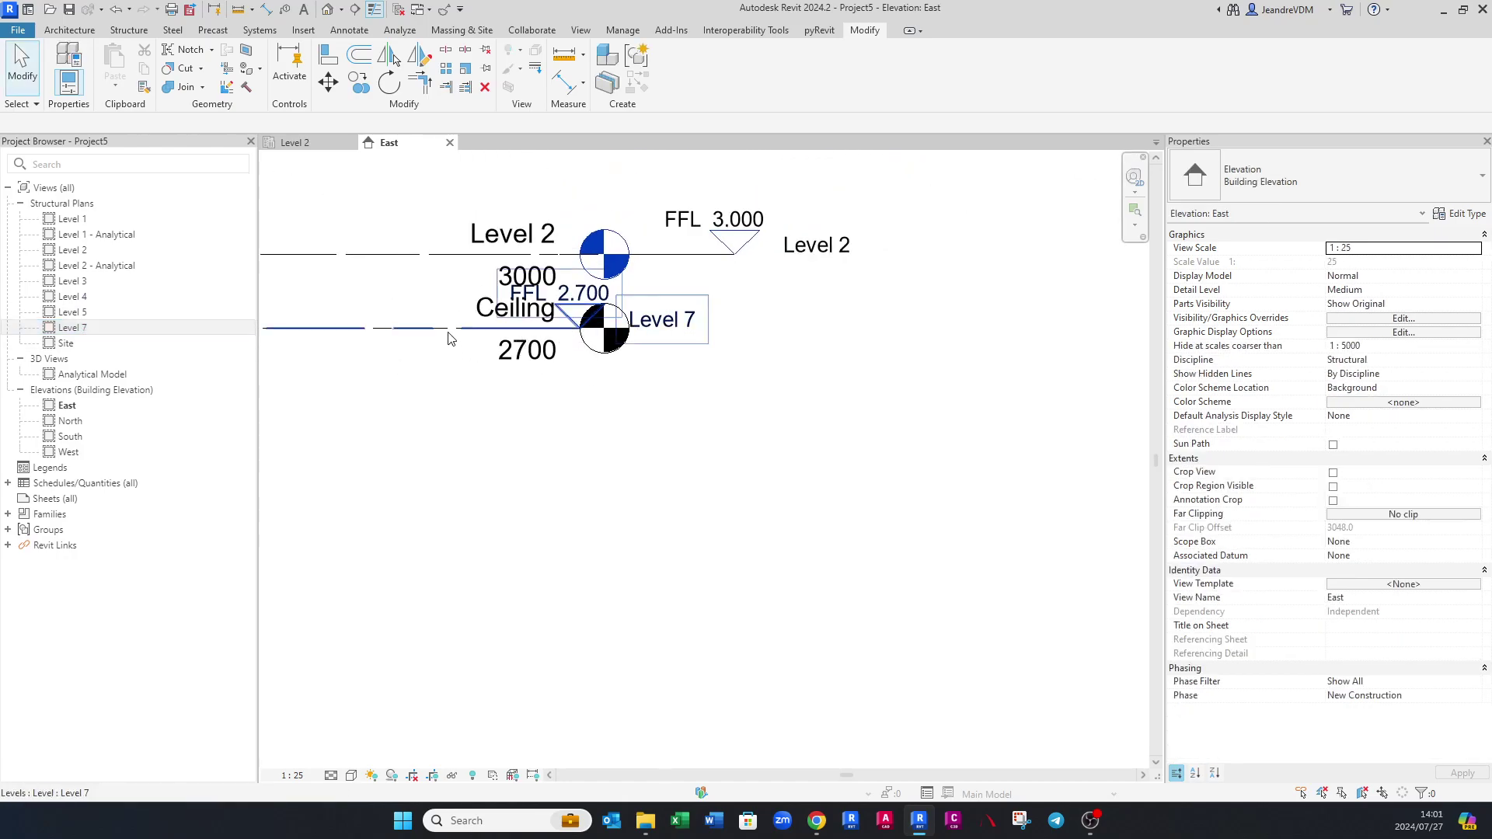
Extend the Level 7 line so its head lines up with the Level 2 head.
{"action": "left_click", "coordinate": [614, 327]}
{"action": "left_click_drag", "start_coordinate": [606, 327], "coordinate": [746, 333]}
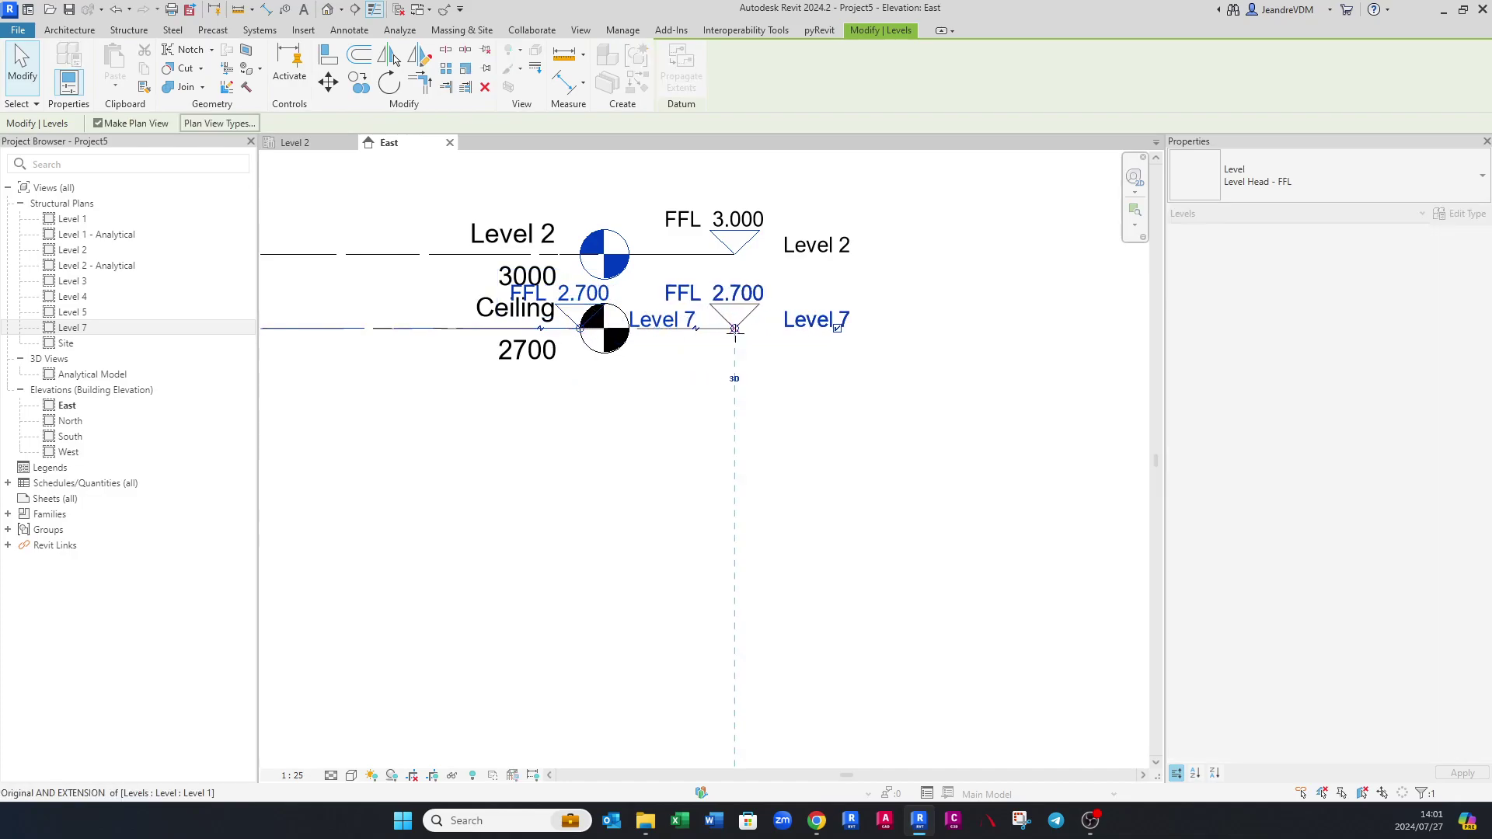
{"action": "key", "text": "Escape"}
Examine the Level 7 head symbol and its link to the corresponding floor plan.
{"action": "scroll", "coordinate": [726, 331], "scroll_direction": "up", "scroll_amount": 5}
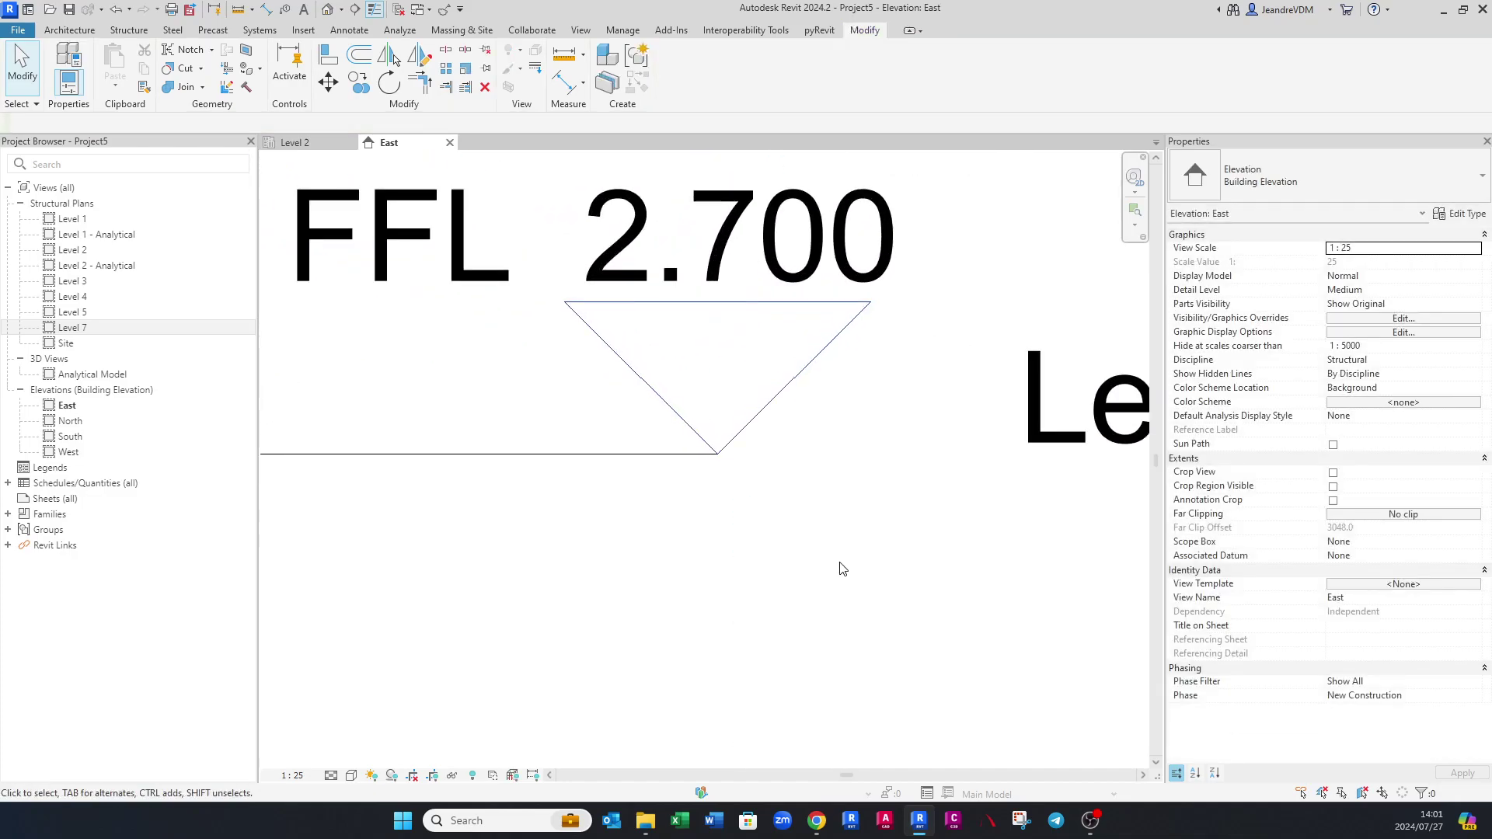
{"action": "scroll", "coordinate": [839, 567], "scroll_direction": "down", "scroll_amount": 2}
{"action": "scroll", "coordinate": [766, 526], "scroll_direction": "up", "scroll_amount": 3}
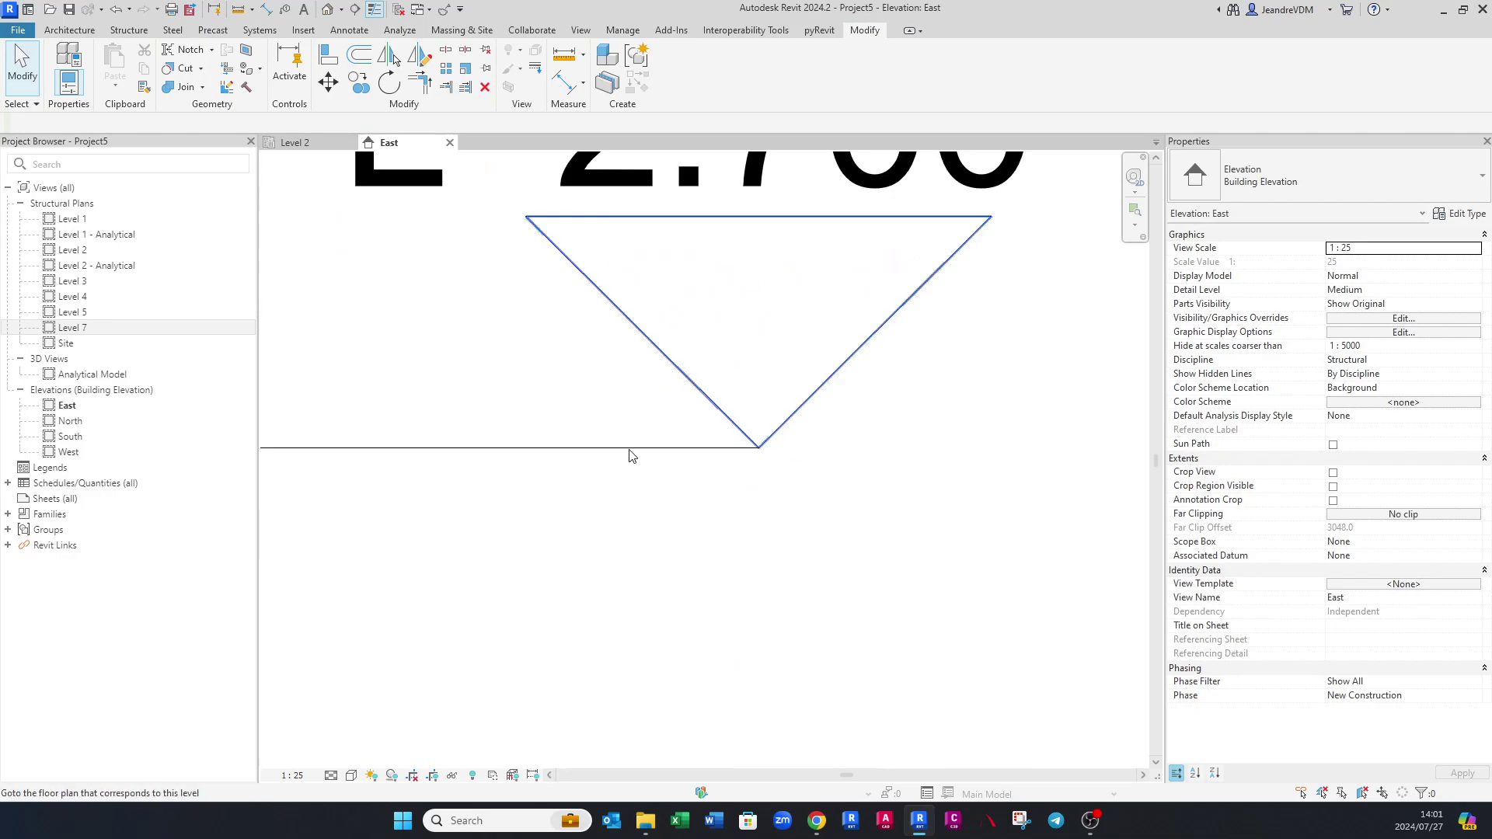
{"action": "scroll", "coordinate": [727, 450], "scroll_direction": "down", "scroll_amount": 3}
{"action": "scroll", "coordinate": [728, 455], "scroll_direction": "down", "scroll_amount": 2}
{"action": "scroll", "coordinate": [727, 451], "scroll_direction": "up", "scroll_amount": 3}
{"action": "scroll", "coordinate": [727, 447], "scroll_direction": "down", "scroll_amount": 4}
{"action": "scroll", "coordinate": [728, 447], "scroll_direction": "down", "scroll_amount": 3}
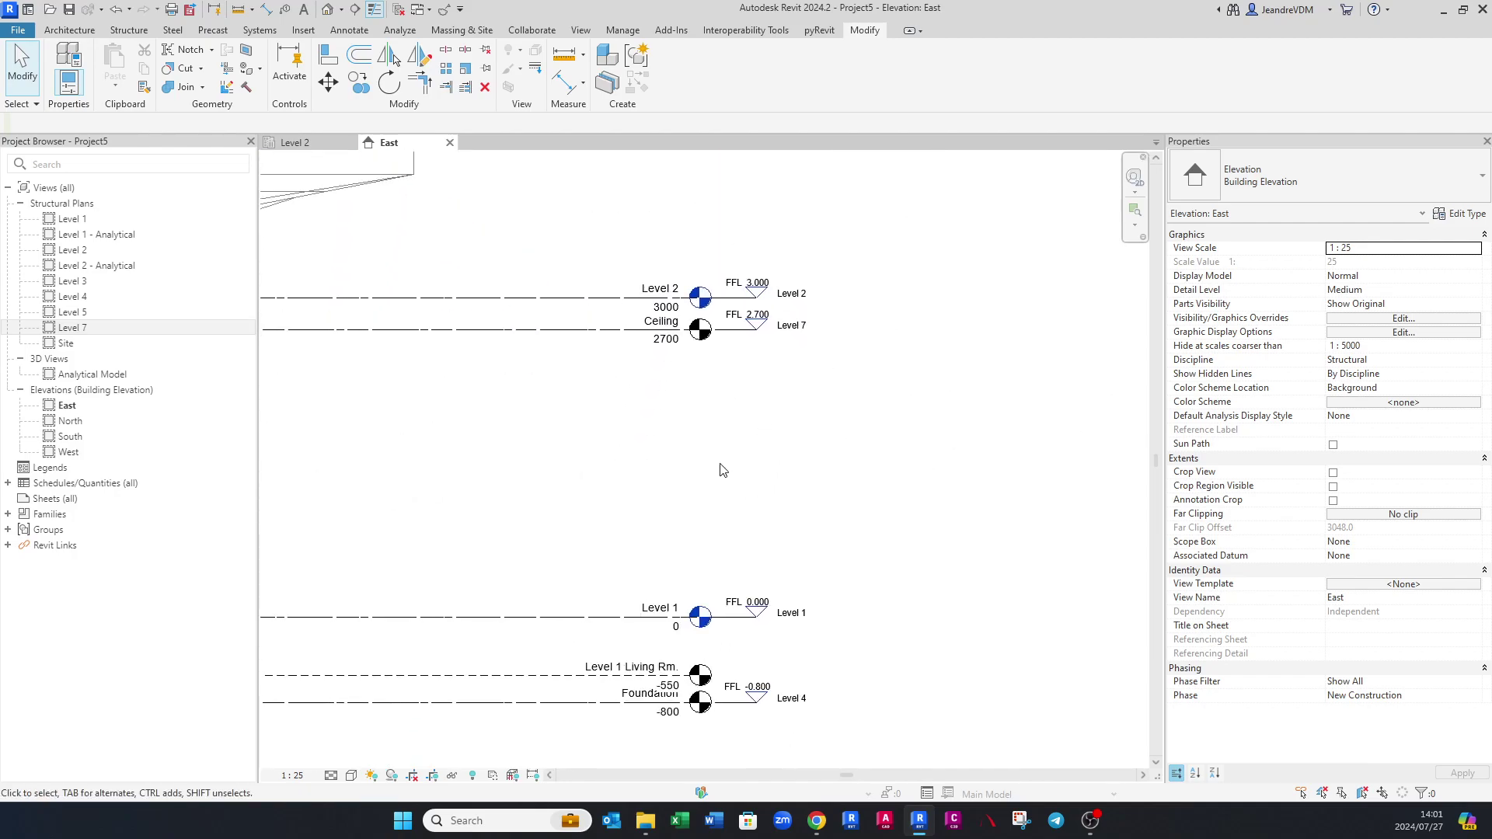
Rename the project level at -800 as Foundation, along with its structural plan.
{"action": "middle_click_drag", "start_coordinate": [722, 468], "coordinate": [729, 458]}
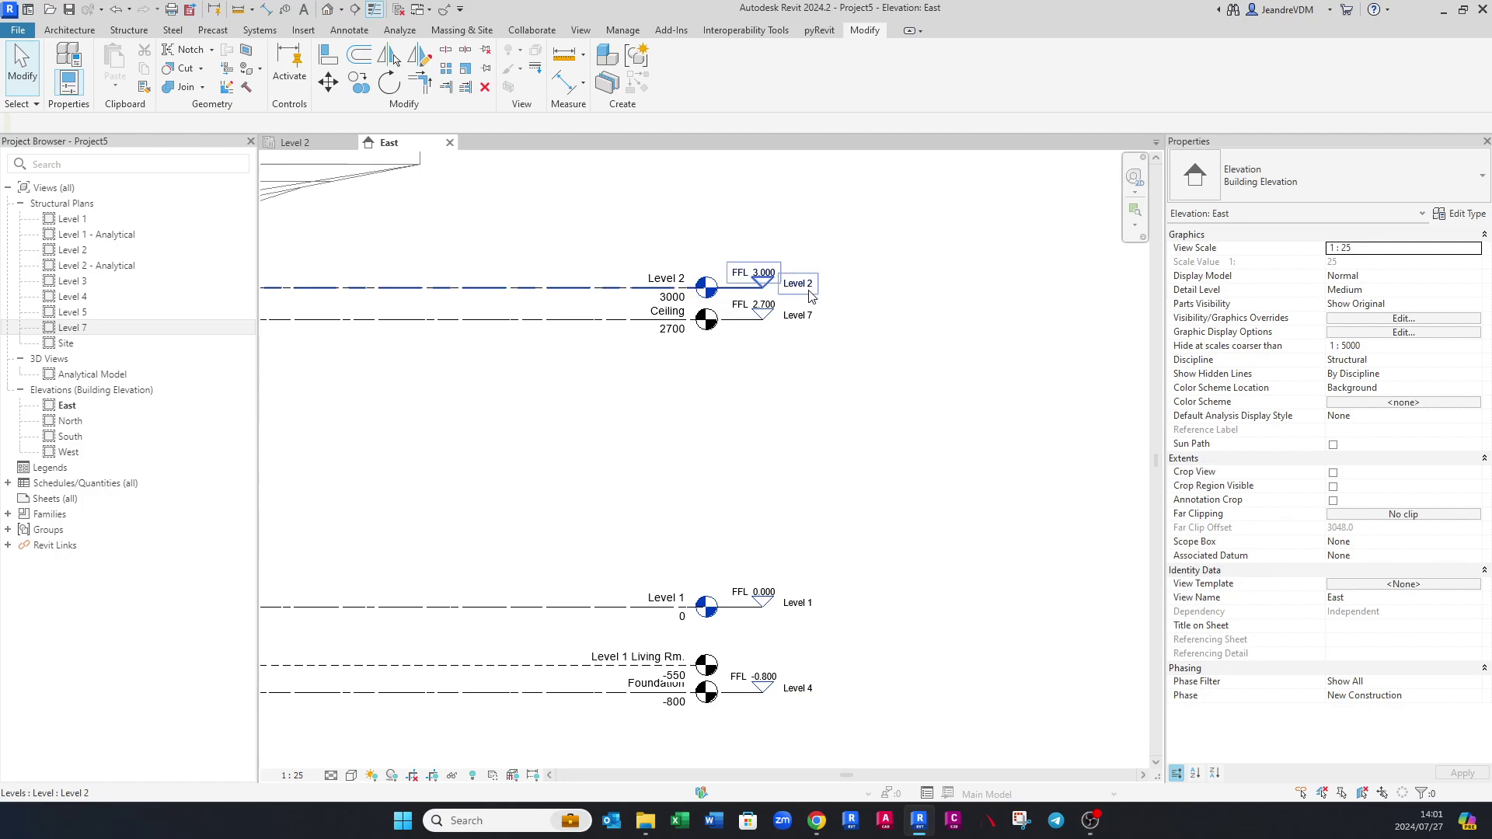
{"action": "middle_click_drag", "start_coordinate": [839, 516], "coordinate": [829, 505]}
{"action": "scroll", "coordinate": [808, 691], "scroll_direction": "up", "scroll_amount": 3}
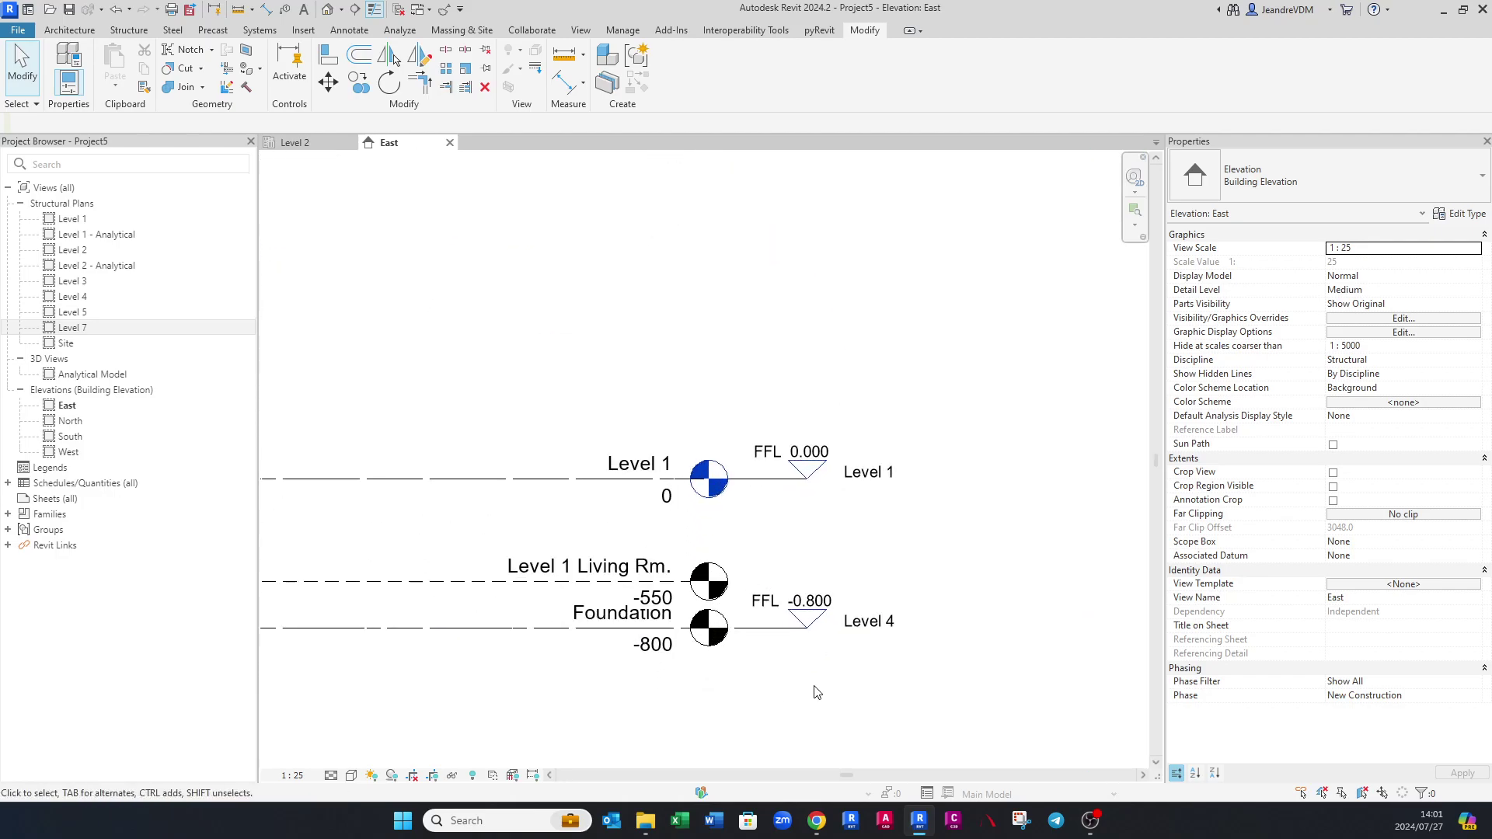
{"action": "scroll", "coordinate": [808, 692], "scroll_direction": "up", "scroll_amount": 1}
{"action": "double_click", "coordinate": [881, 605]}
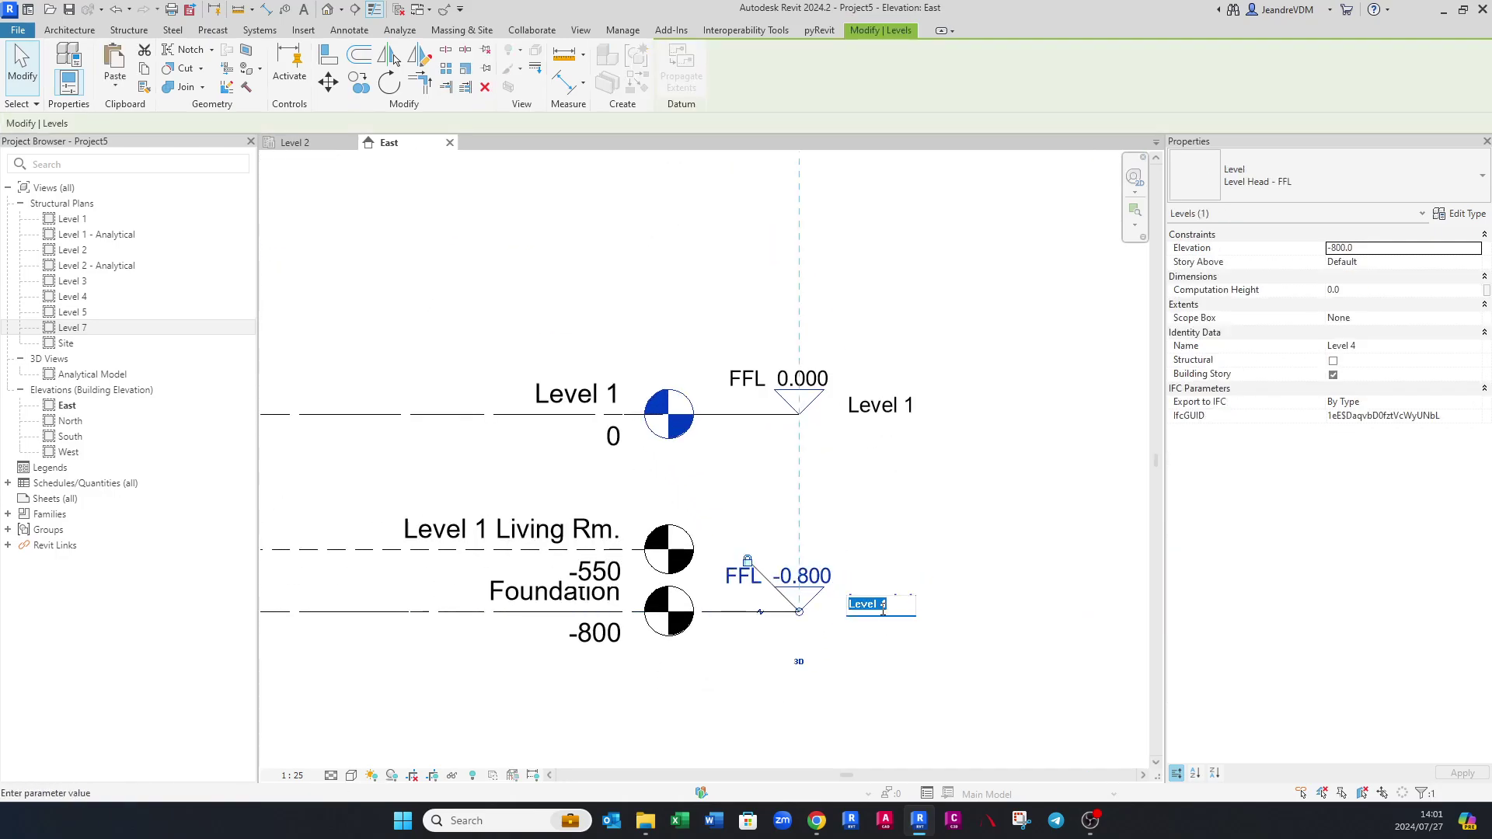
{"action": "type", "text": "Foundation"}
{"action": "key", "text": "Return"}
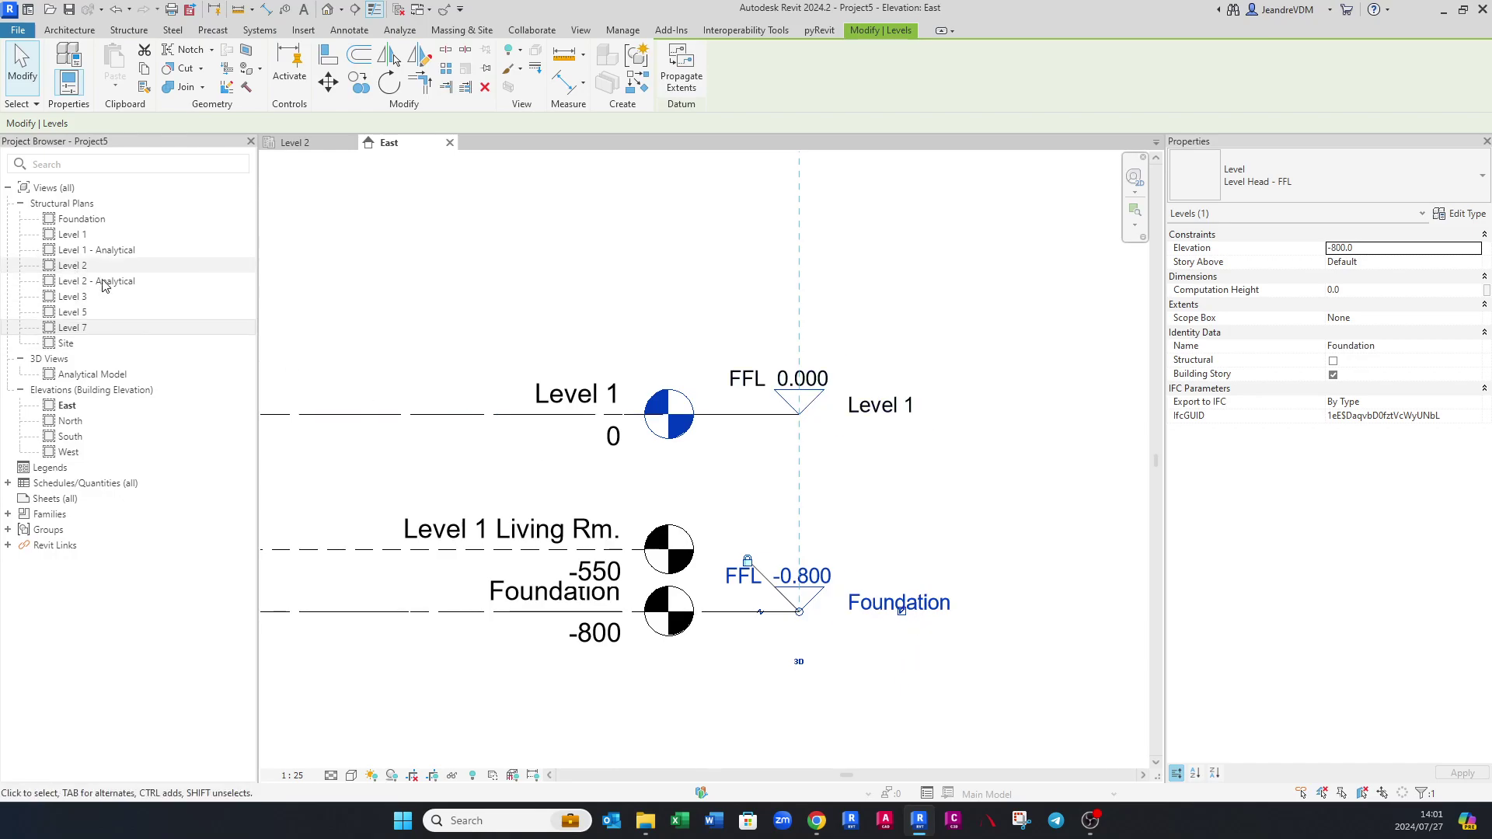
Check the Foundation structural plan's listing and review the project levels across the whole East elevation.
{"action": "left_click", "coordinate": [98, 223]}
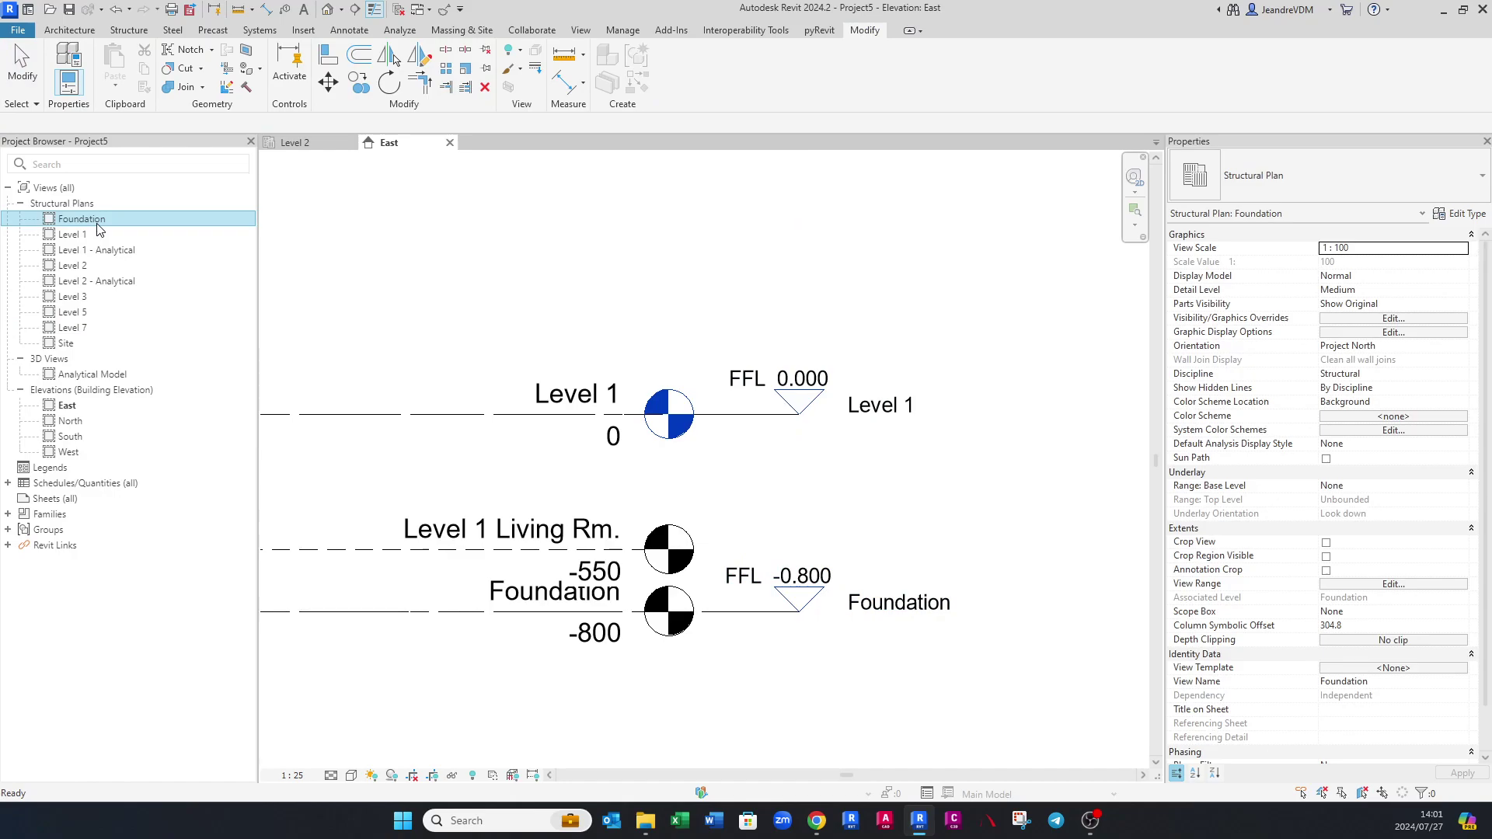
{"action": "scroll", "coordinate": [845, 666], "scroll_direction": "down", "scroll_amount": 6}
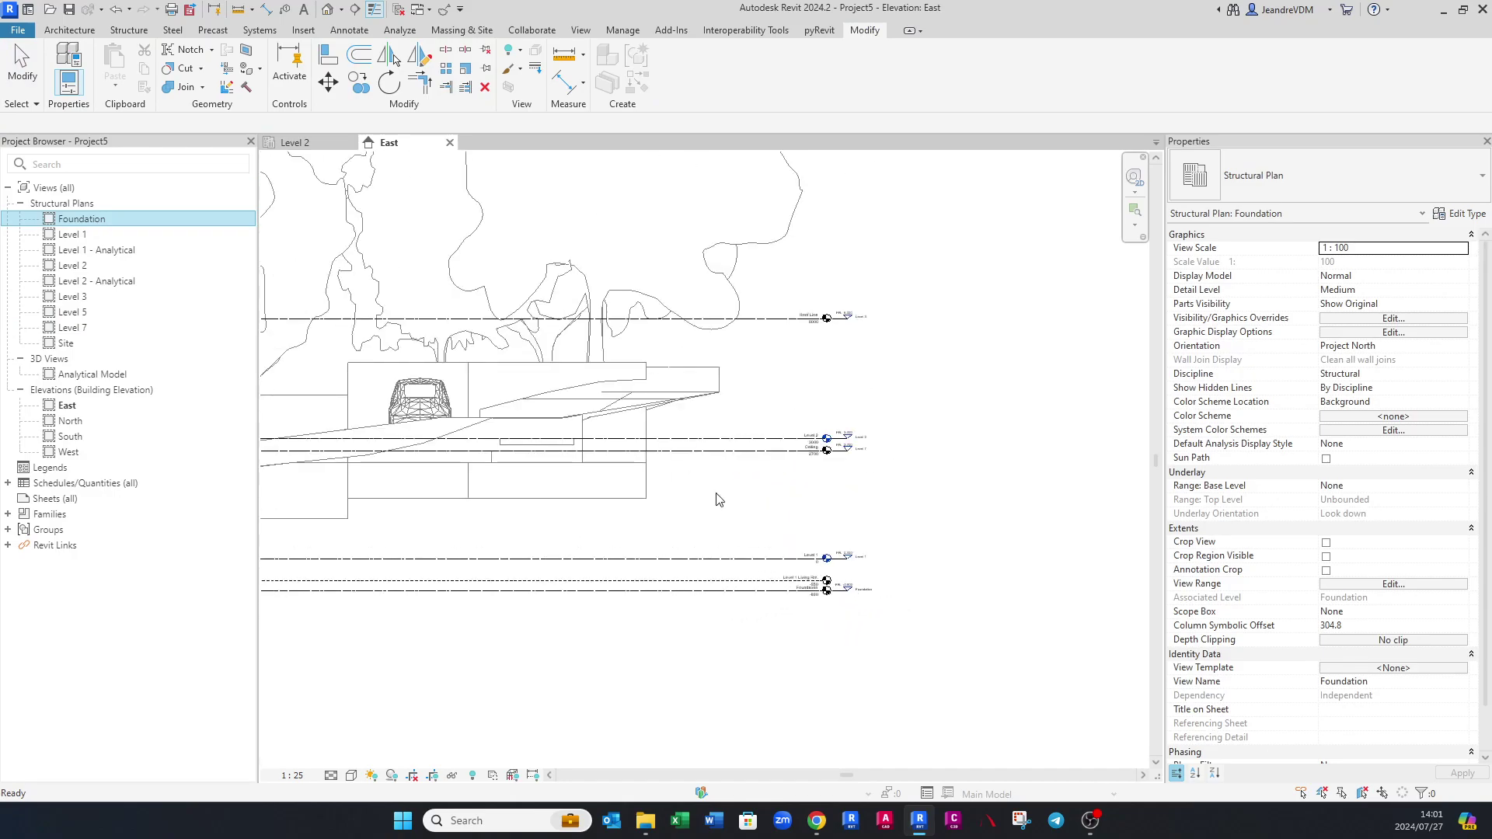
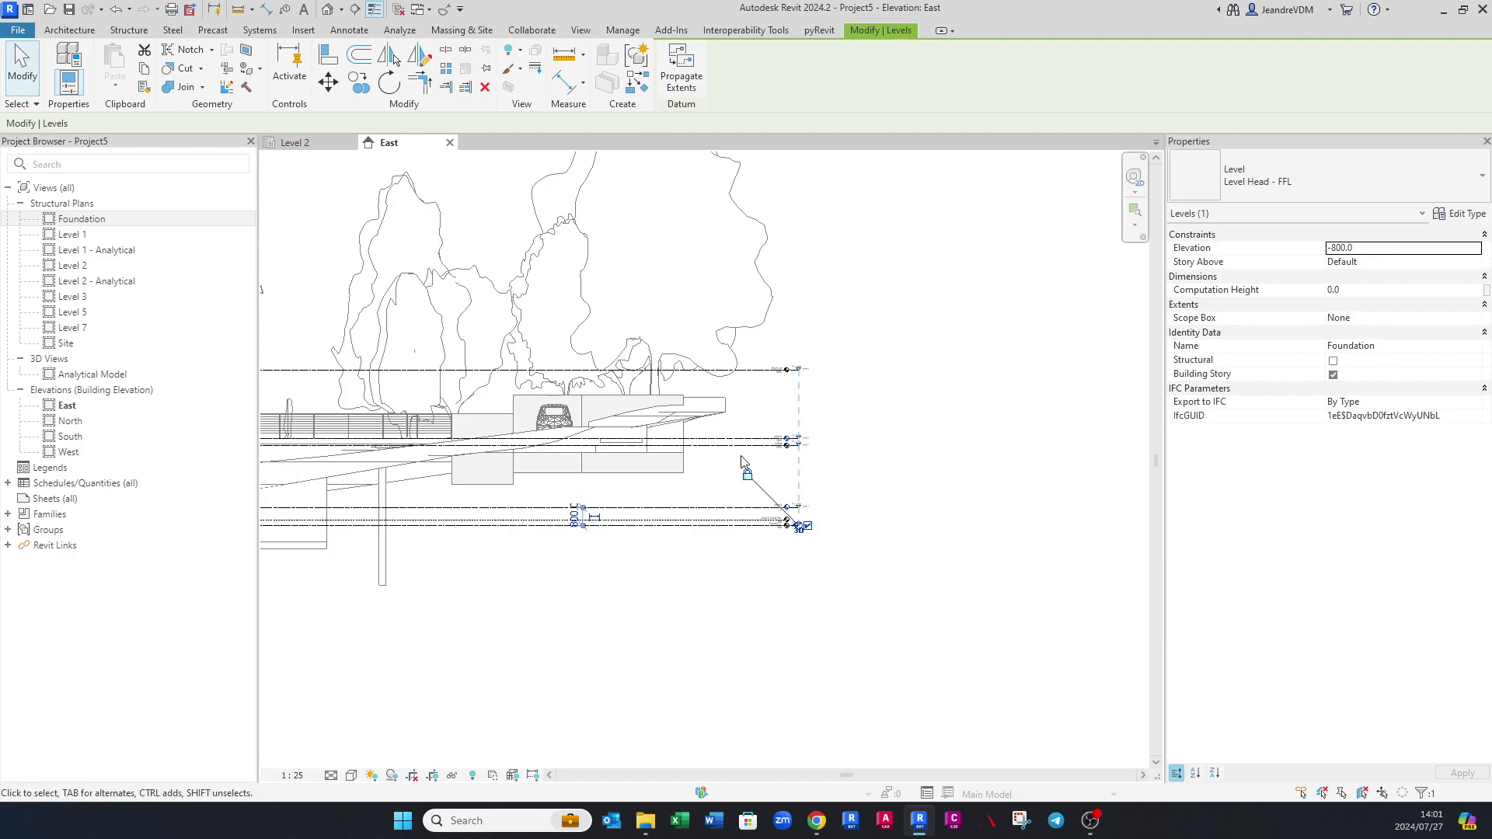
{"action": "scroll", "coordinate": [676, 405], "scroll_direction": "up", "scroll_amount": 2}
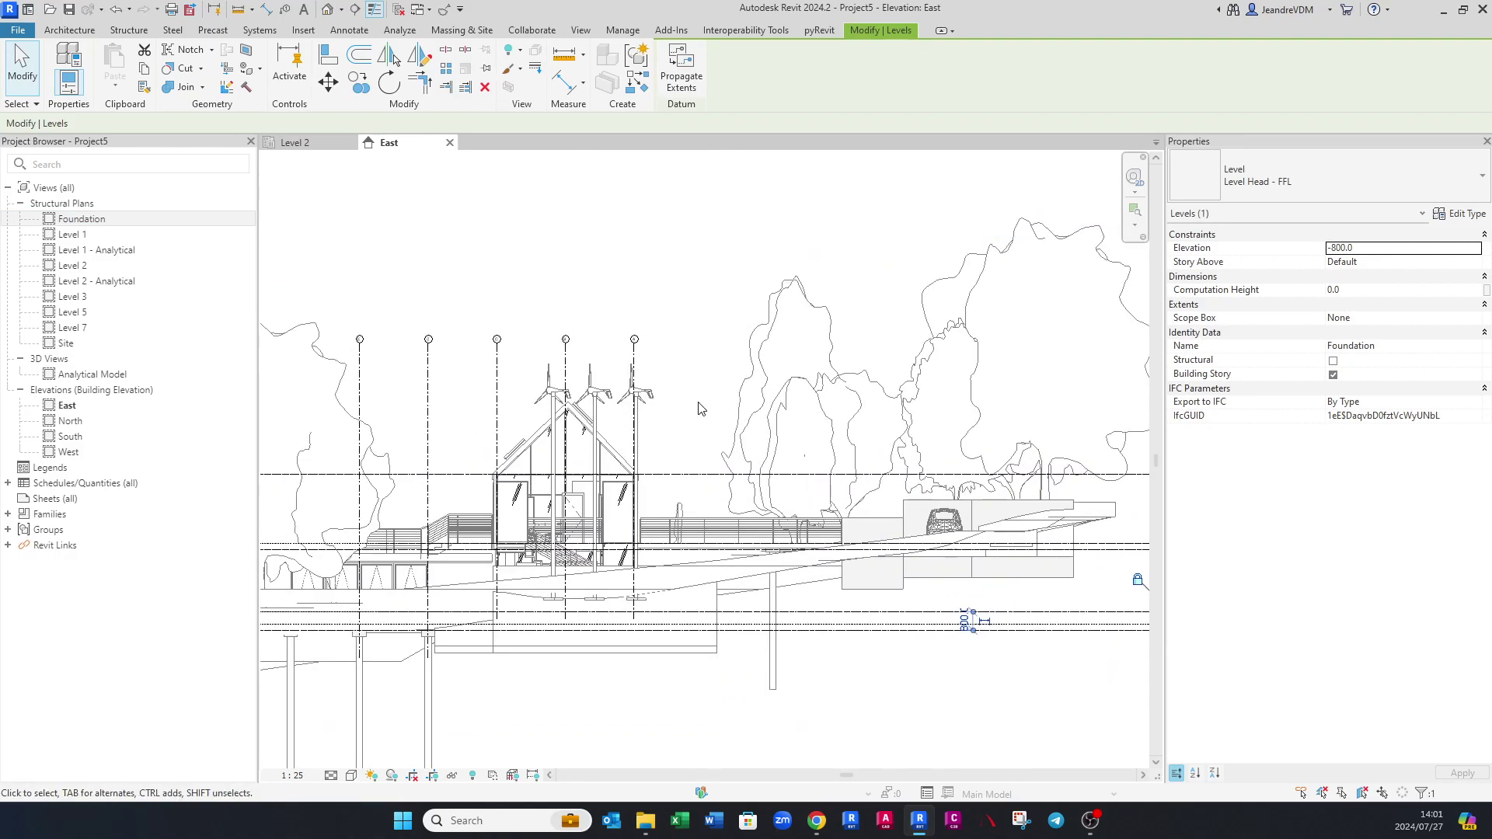
{"action": "scroll", "coordinate": [699, 410], "scroll_direction": "down", "scroll_amount": 2}
{"action": "key", "text": "Escape"}
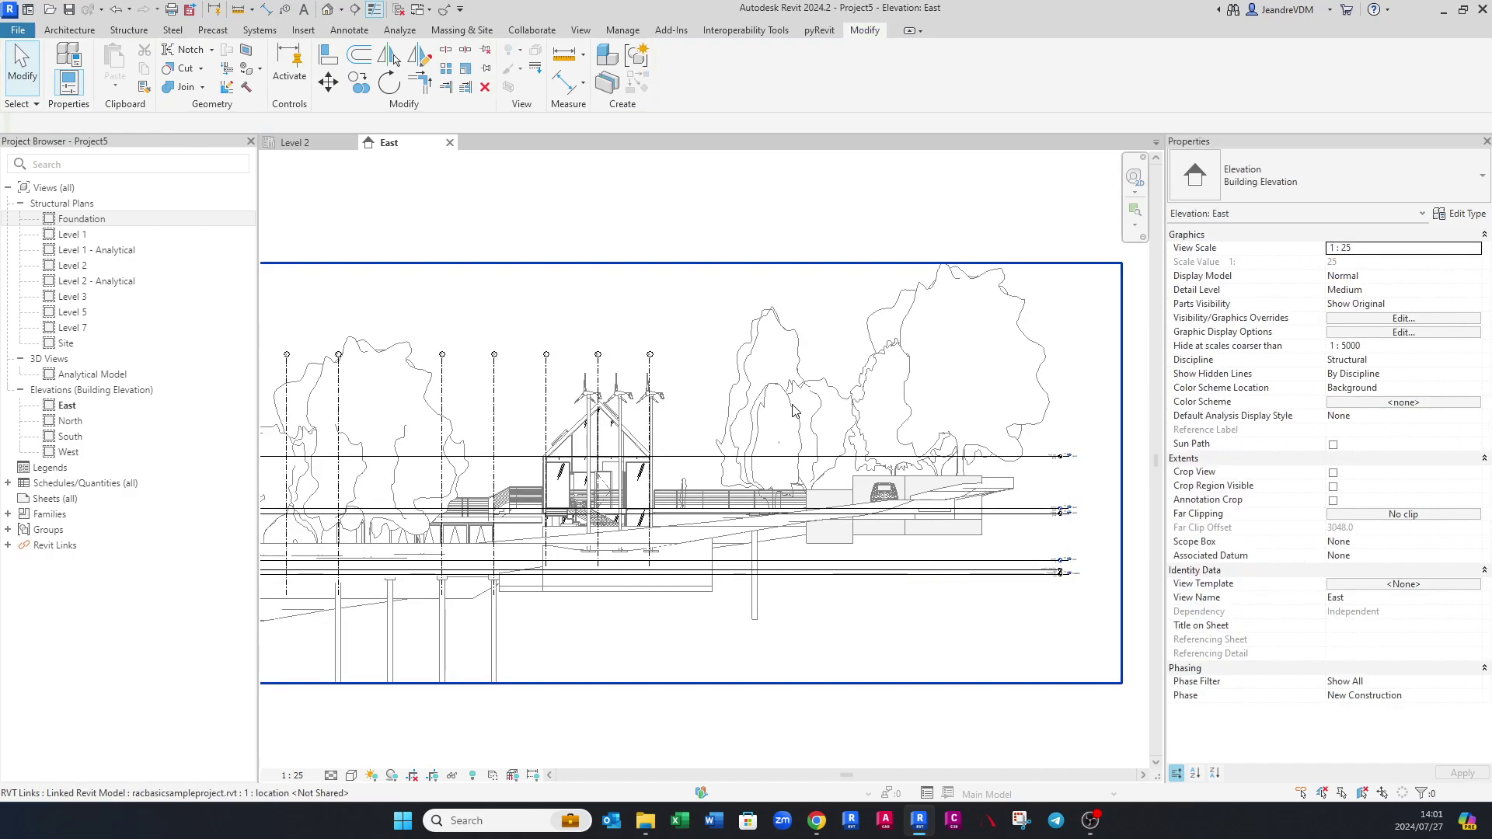
Try to move the linked architectural model vertically upward in the East elevation.
{"action": "left_click", "coordinate": [786, 401]}
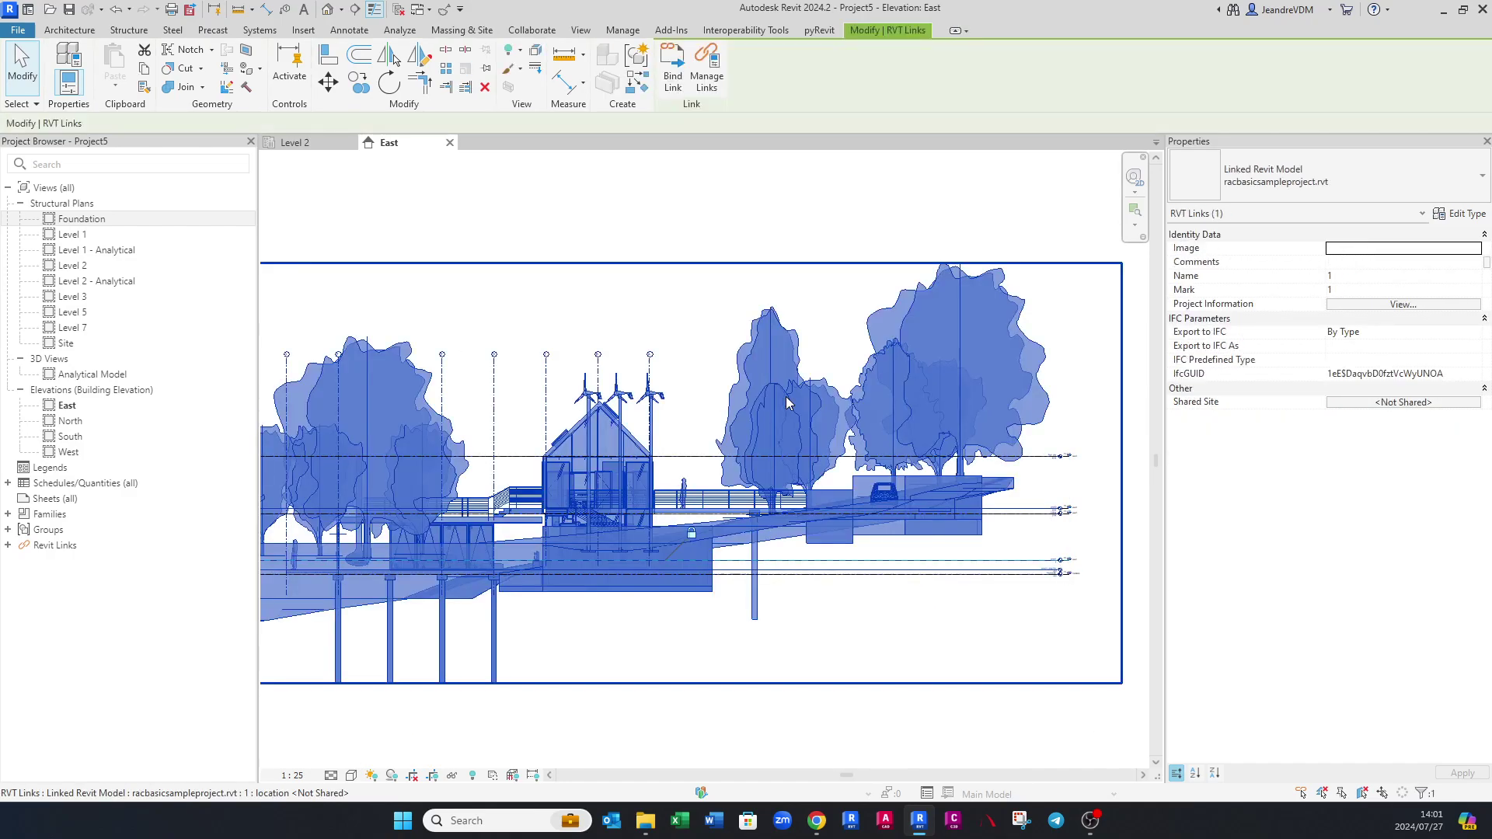
{"action": "left_click", "coordinate": [487, 71]}
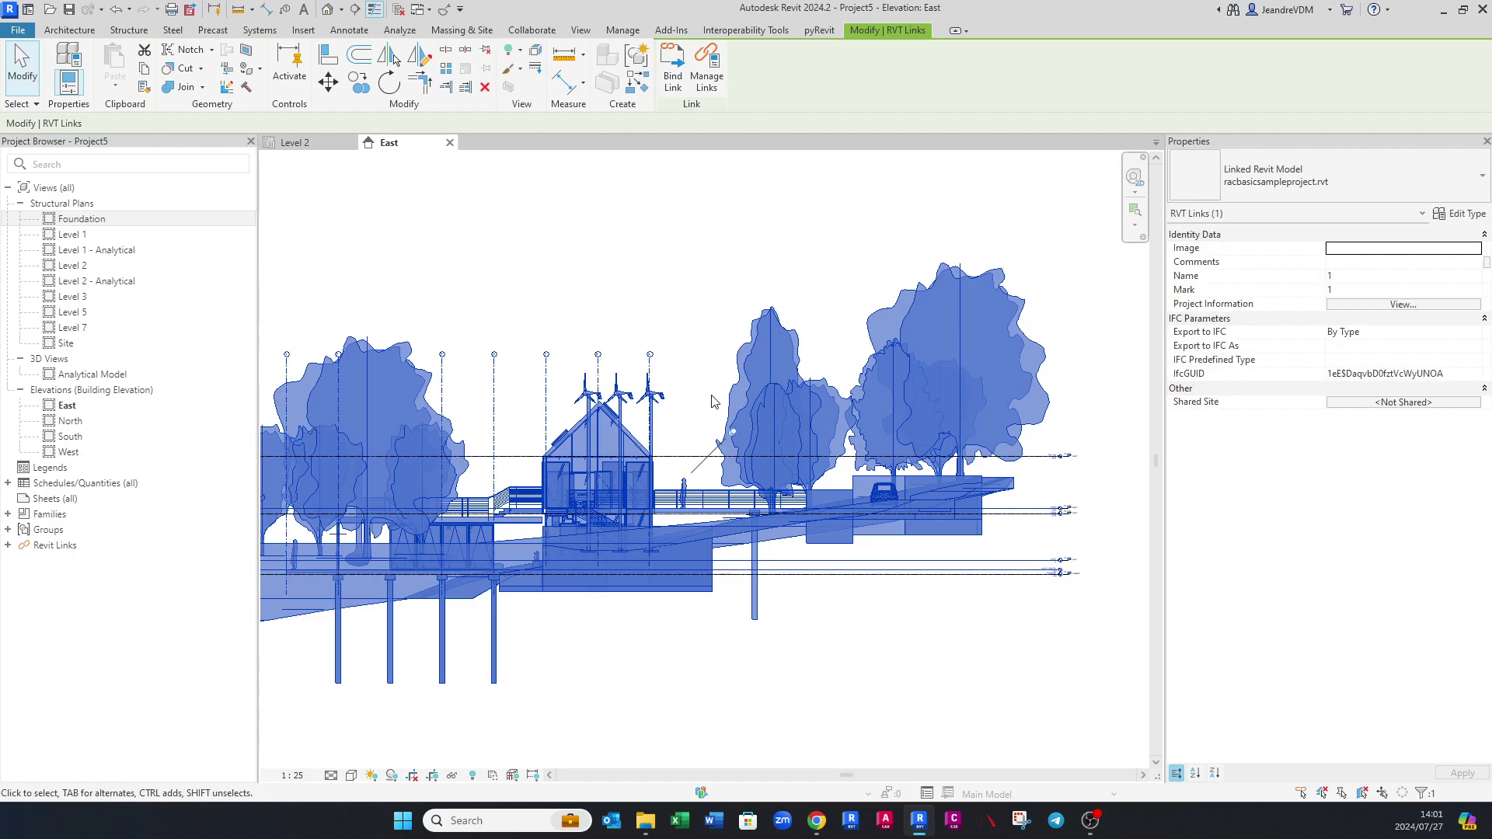
{"action": "key", "text": "m"}
{"action": "key", "text": "v"}
{"action": "left_click", "coordinate": [746, 384]}
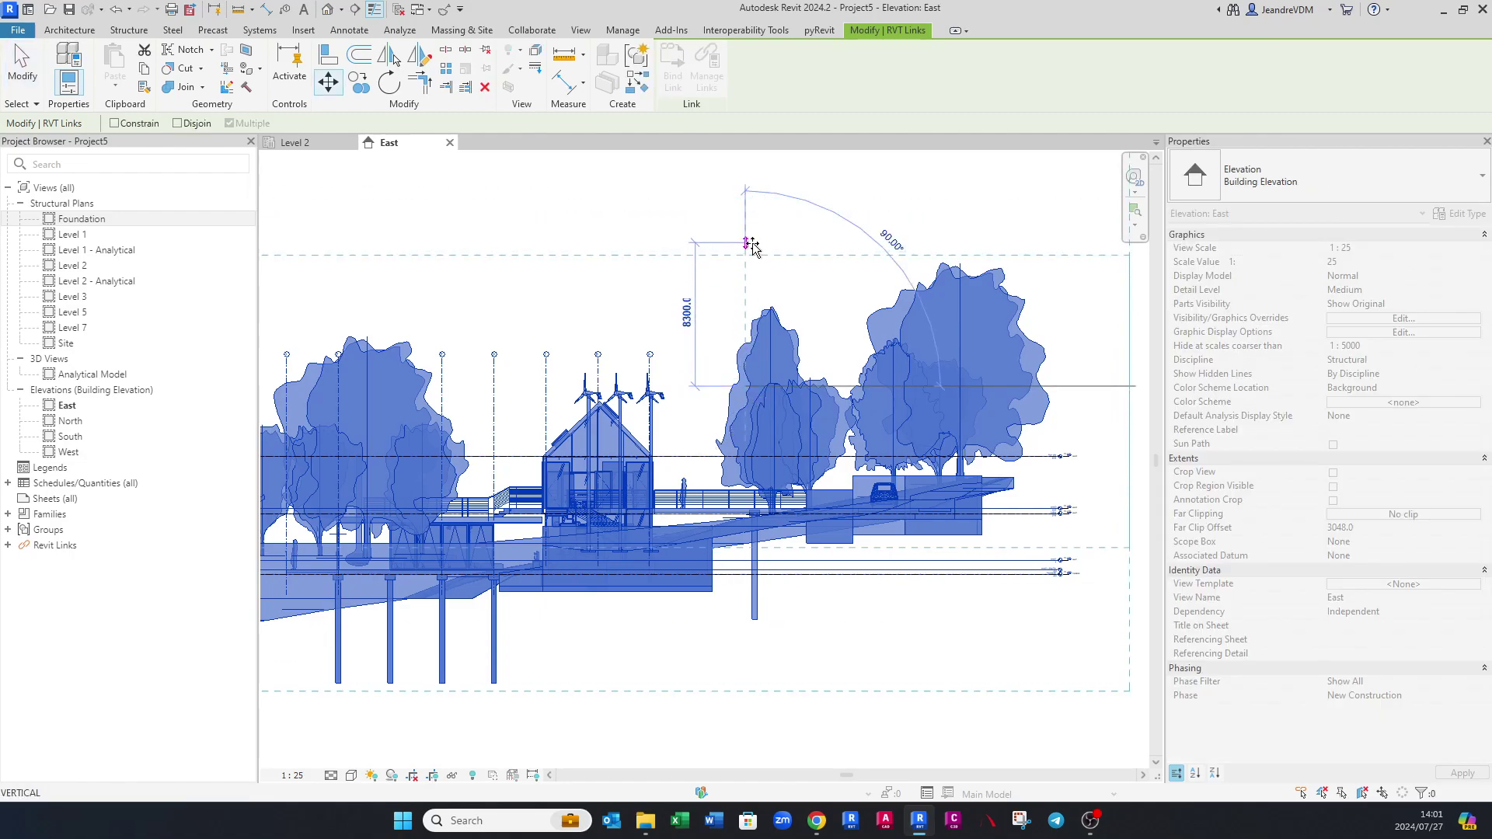
{"action": "left_click", "coordinate": [748, 235]}
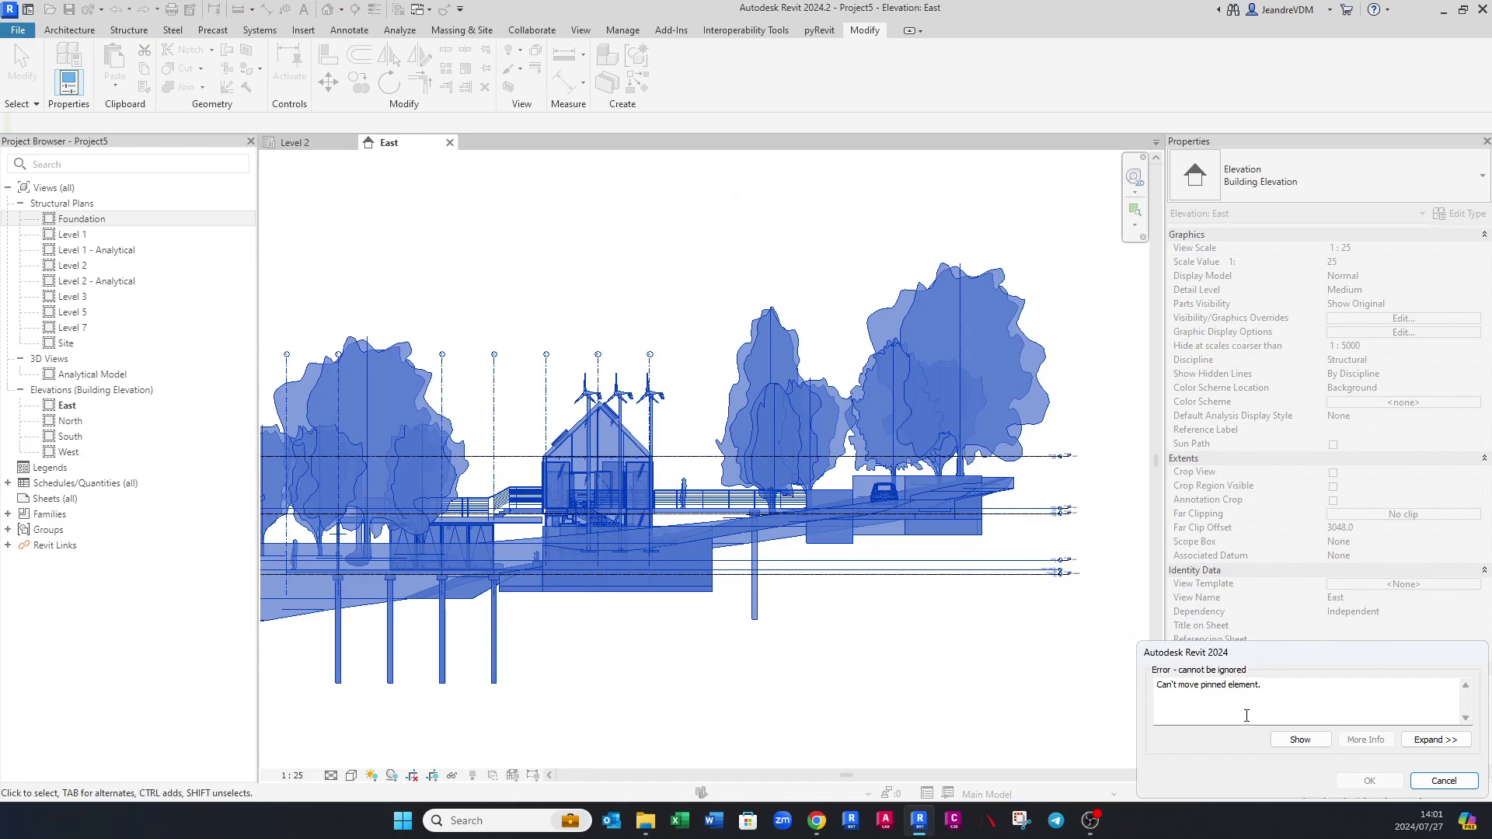
{"action": "key", "text": "Escape"}
{"action": "key", "text": "Escape"}
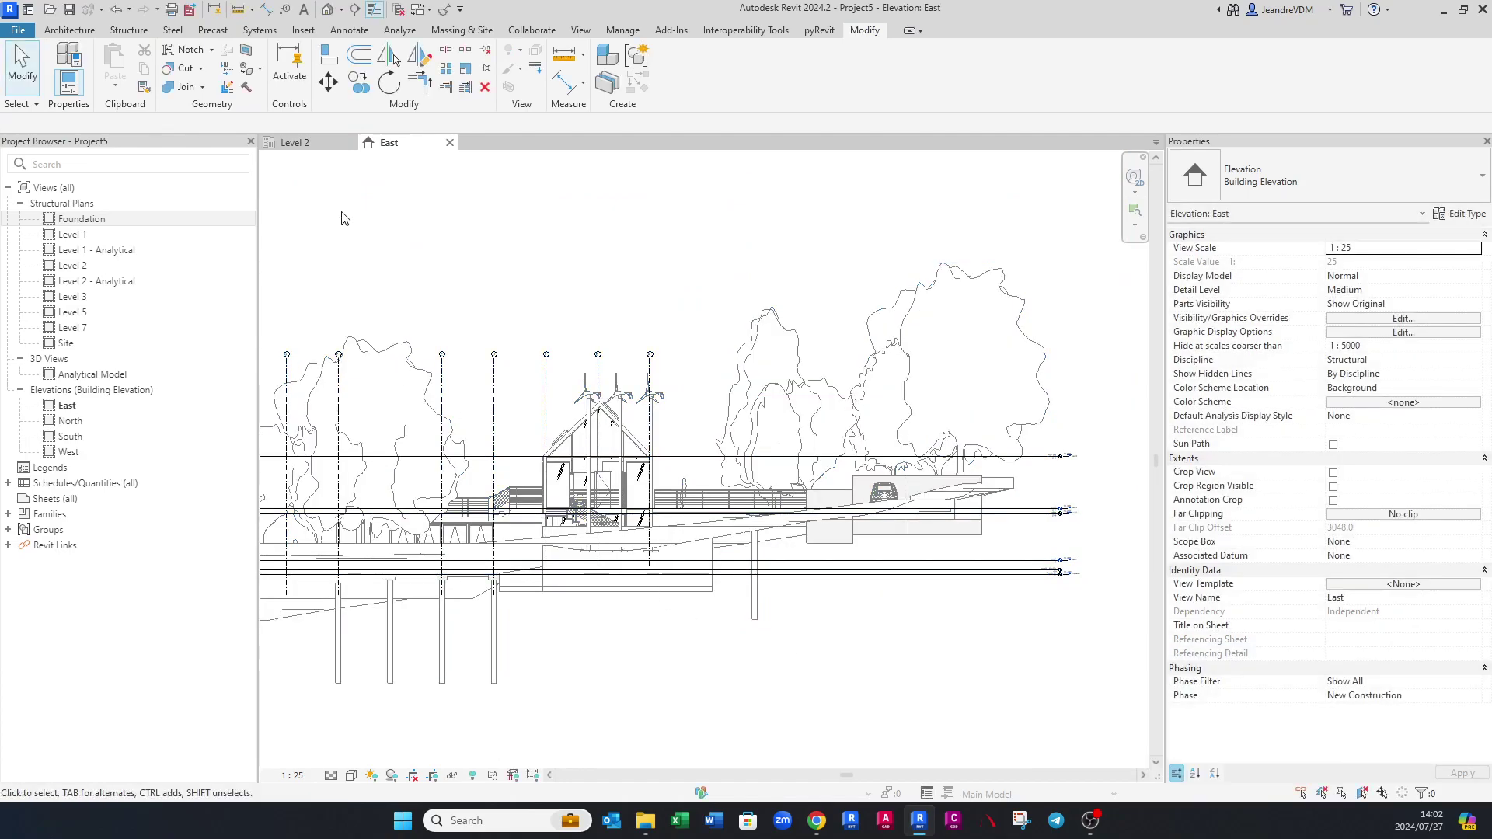
Switch to the Level 2 structural plan, showing the linked model's grid lines.
{"action": "left_click", "coordinate": [315, 147]}
{"action": "scroll", "coordinate": [703, 470], "scroll_direction": "up", "scroll_amount": 3}
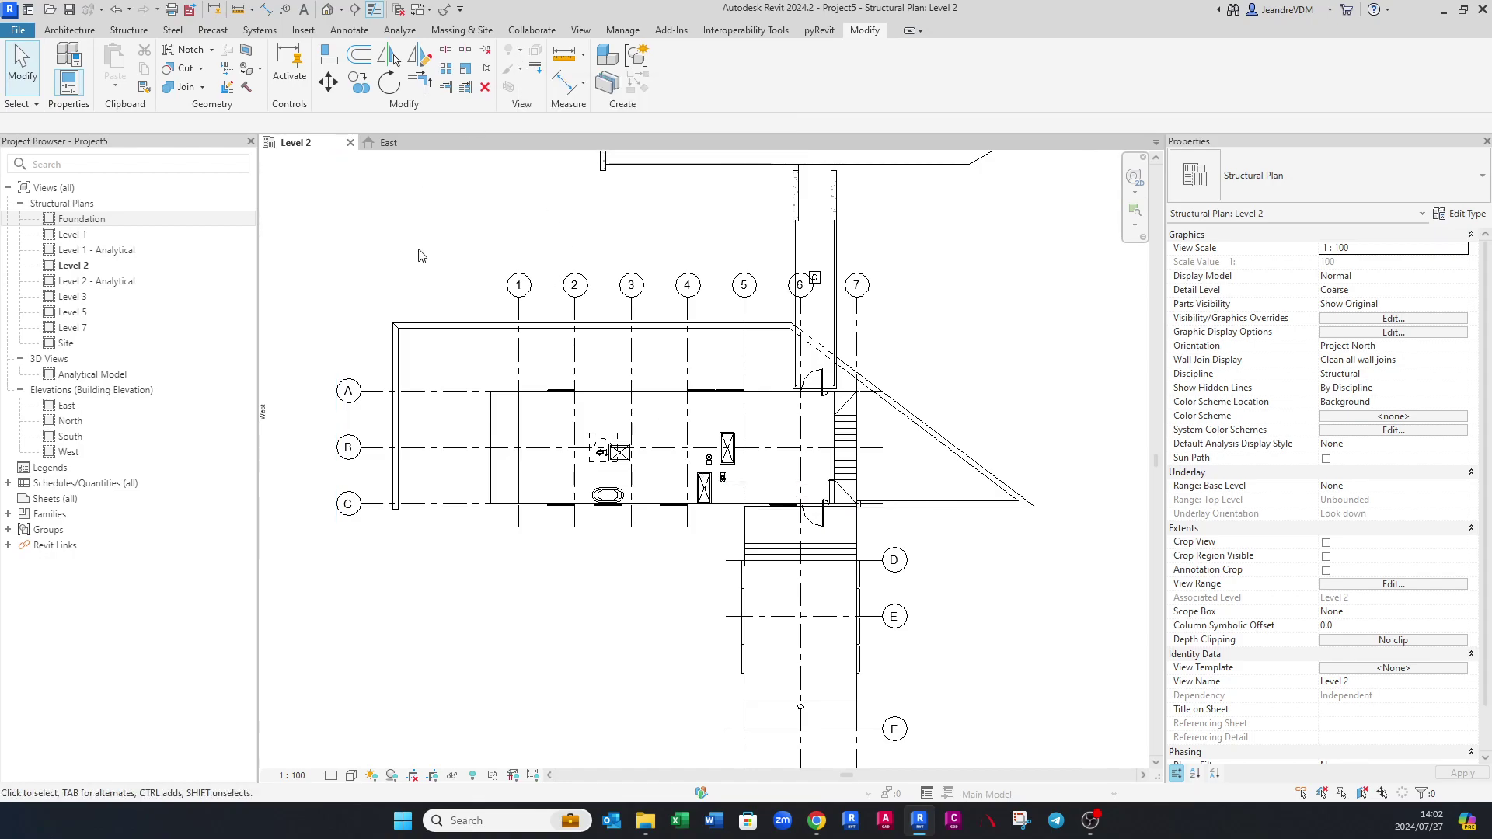
Create project grids 1, 2 and 3 by picking the matching grid lines of the linked model.
{"action": "left_click", "coordinate": [128, 31]}
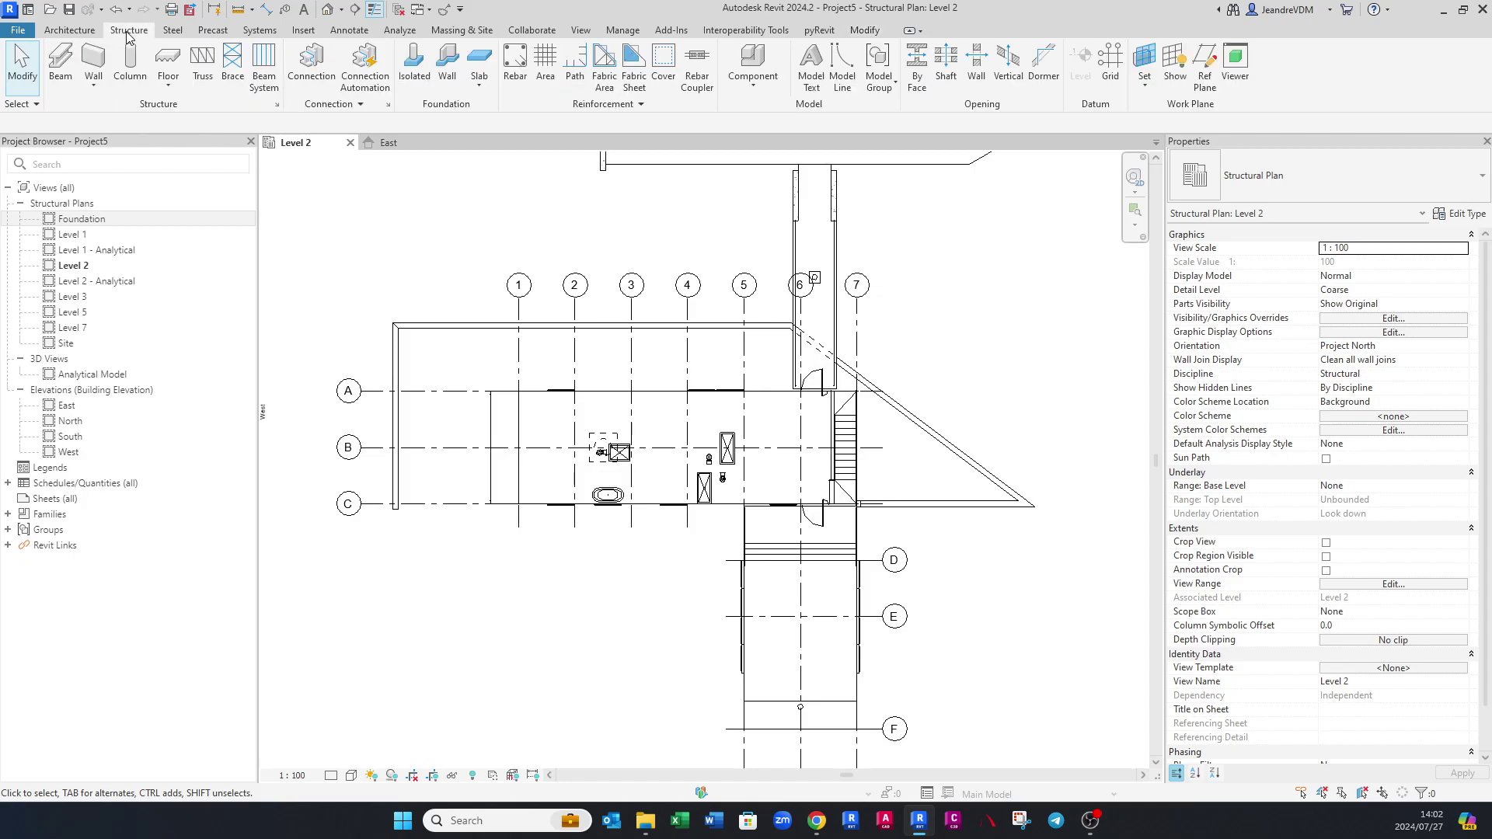
{"action": "left_click", "coordinate": [1112, 68]}
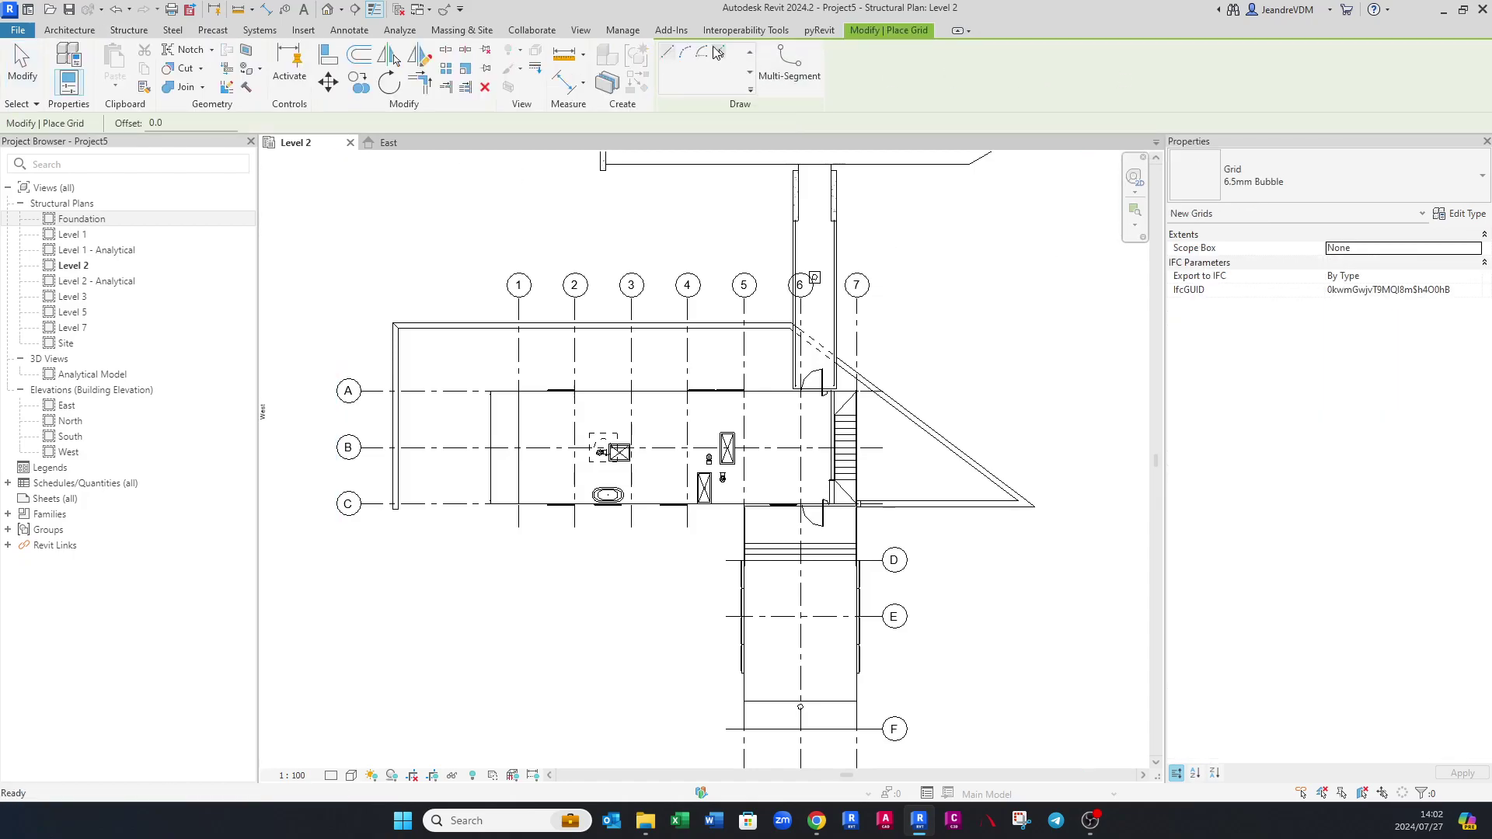
{"action": "left_click", "coordinate": [719, 53]}
{"action": "scroll", "coordinate": [478, 341], "scroll_direction": "up", "scroll_amount": 2}
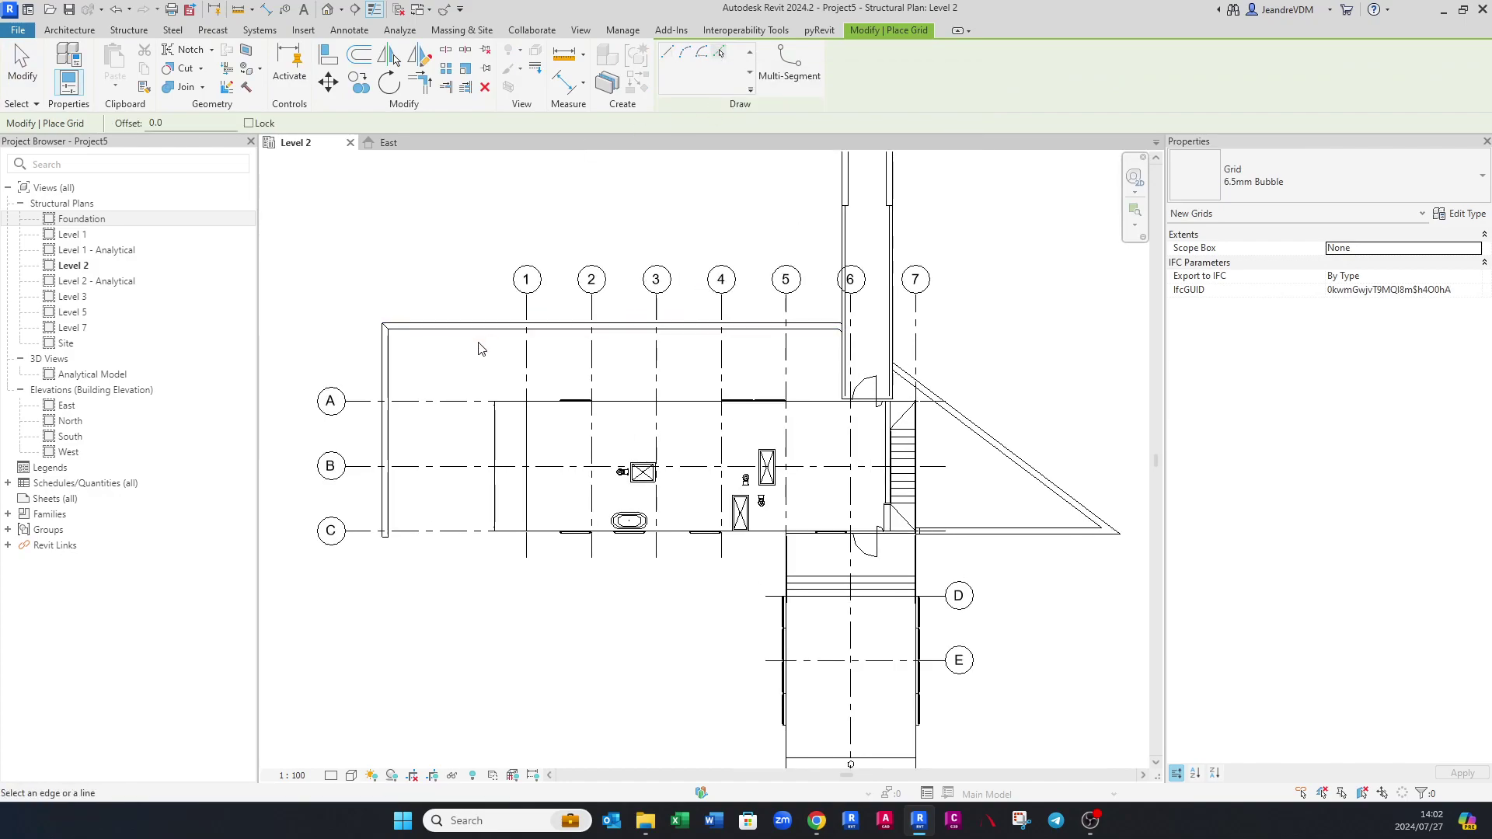
{"action": "left_click", "coordinate": [541, 365]}
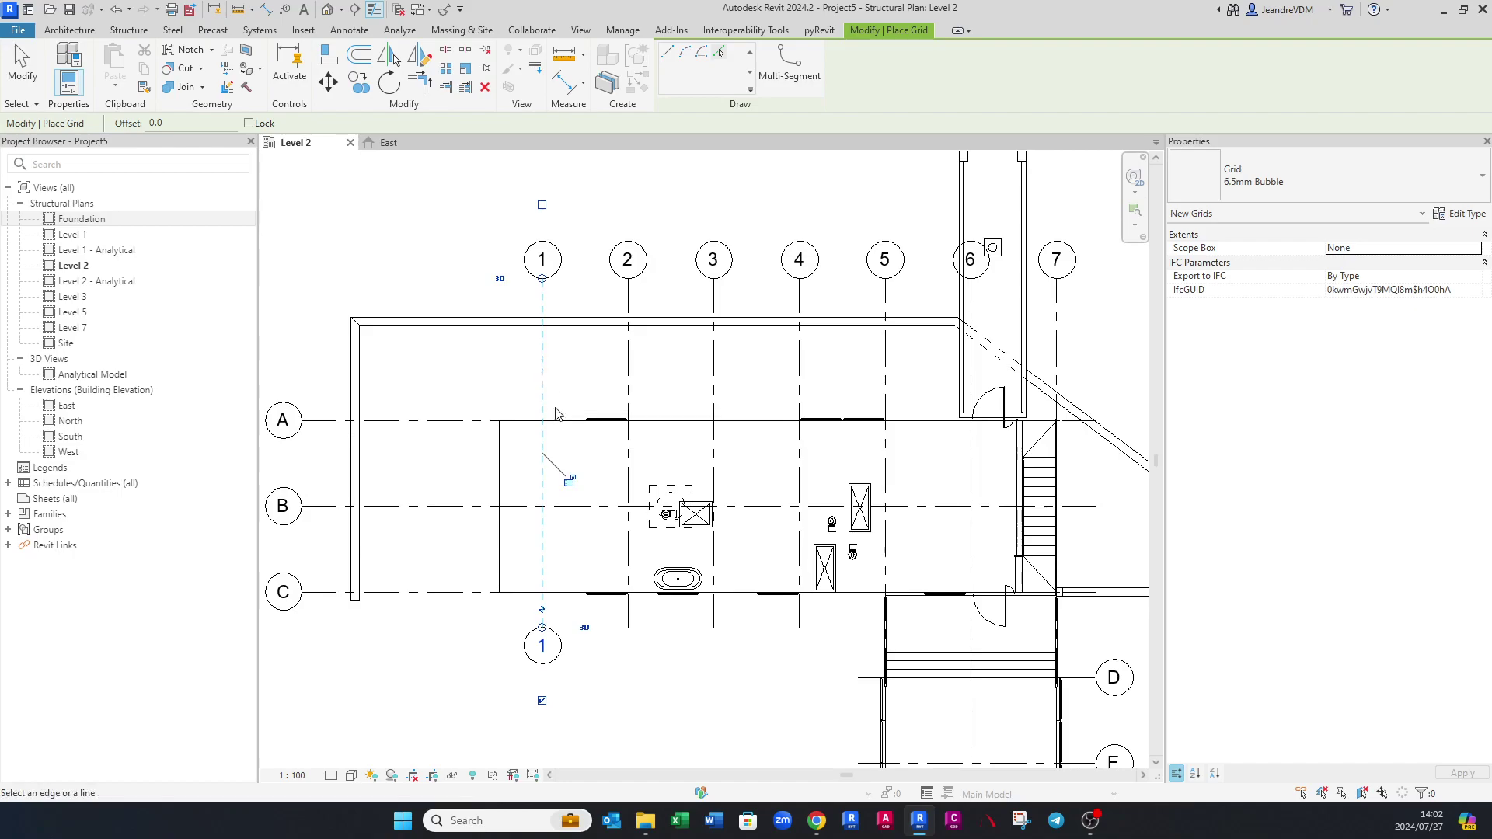
{"action": "left_click", "coordinate": [628, 365]}
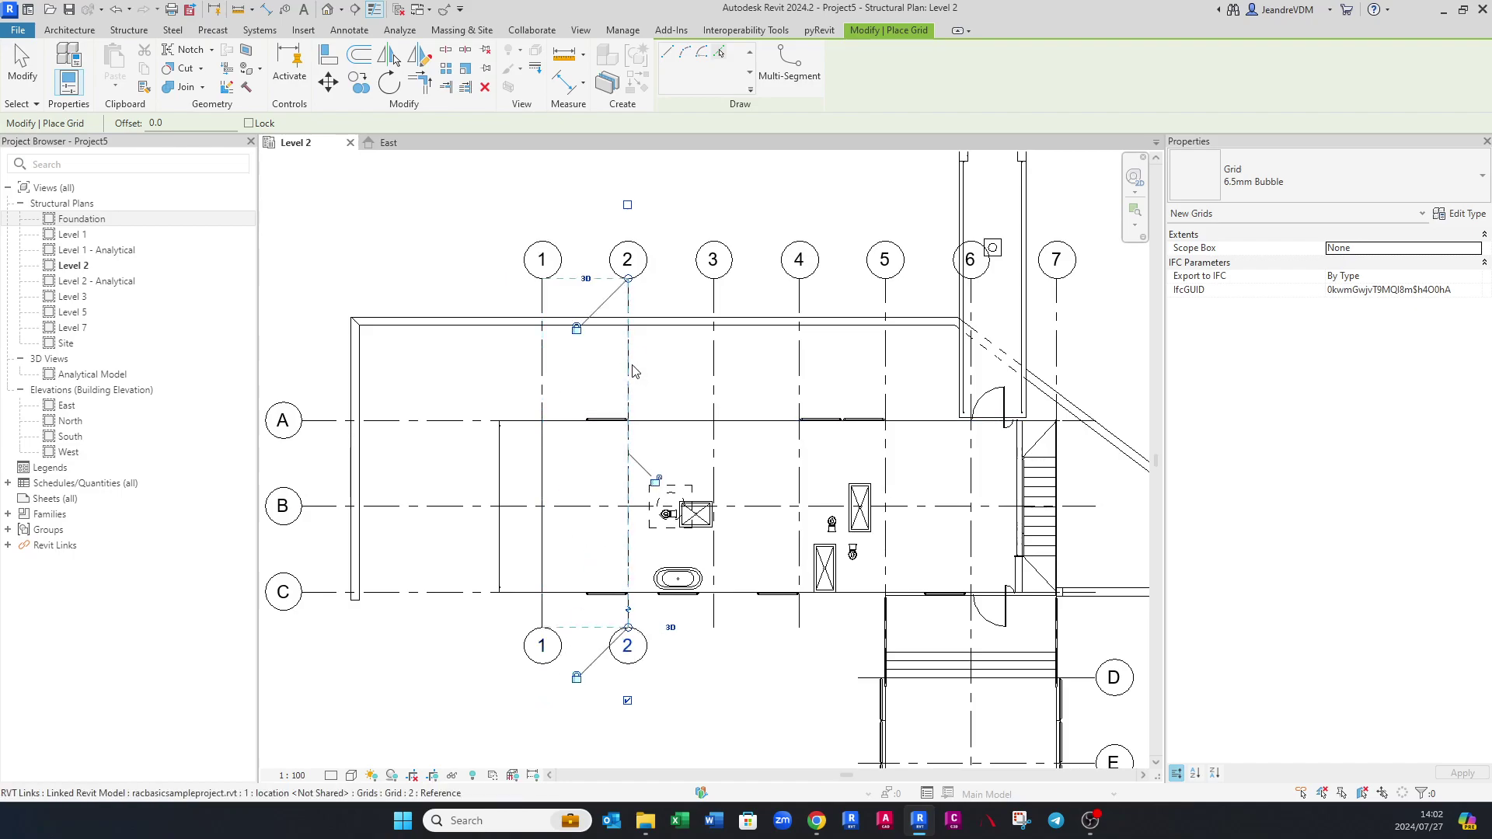
{"action": "left_click", "coordinate": [713, 361]}
Create a project grid from linked grid line A, show its bubble over the linked head, and rename it A.
{"action": "middle_click_drag", "start_coordinate": [517, 370], "coordinate": [691, 356]}
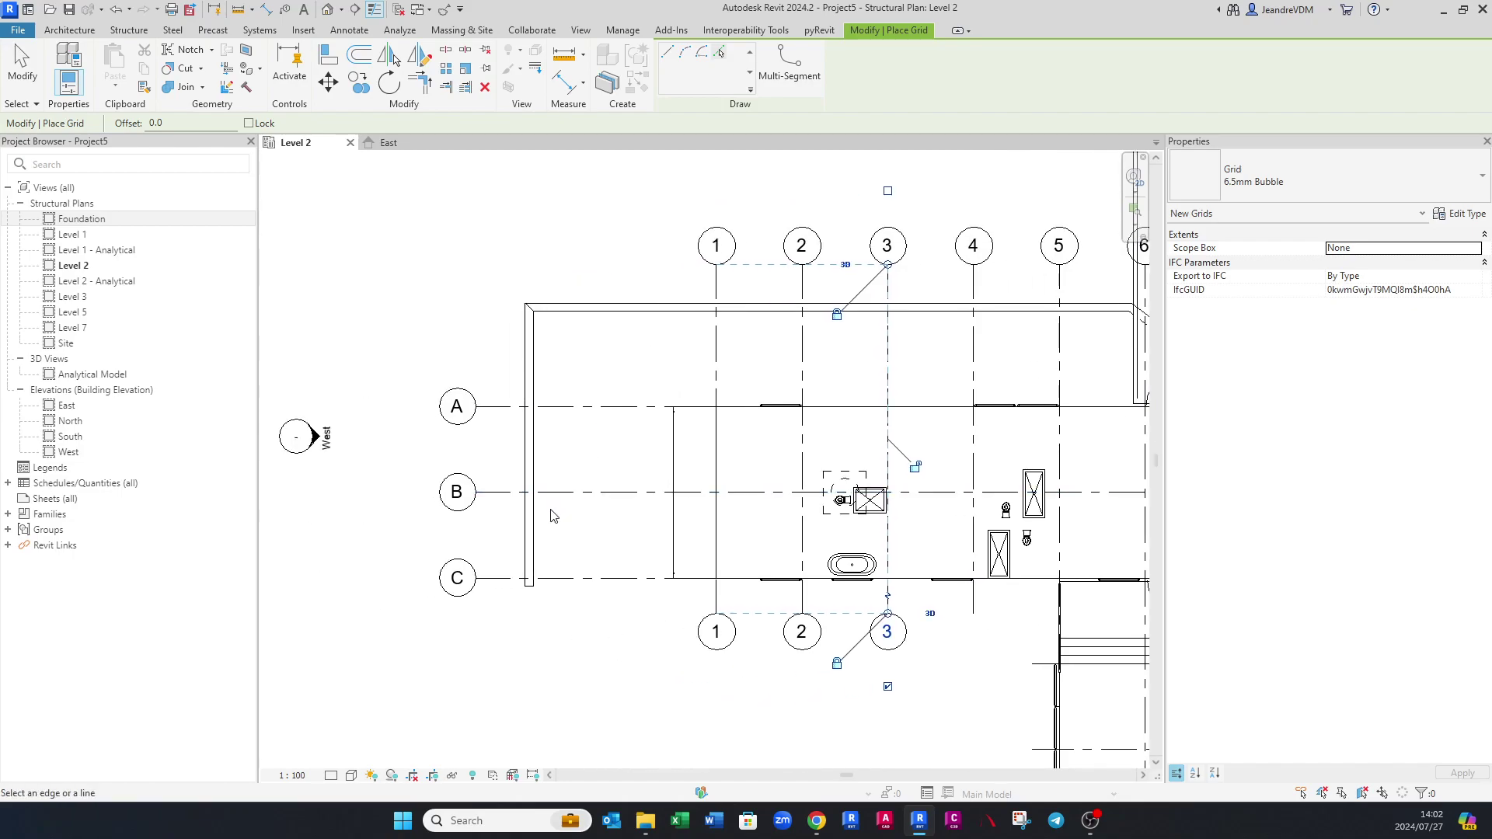
{"action": "left_click", "coordinate": [496, 407]}
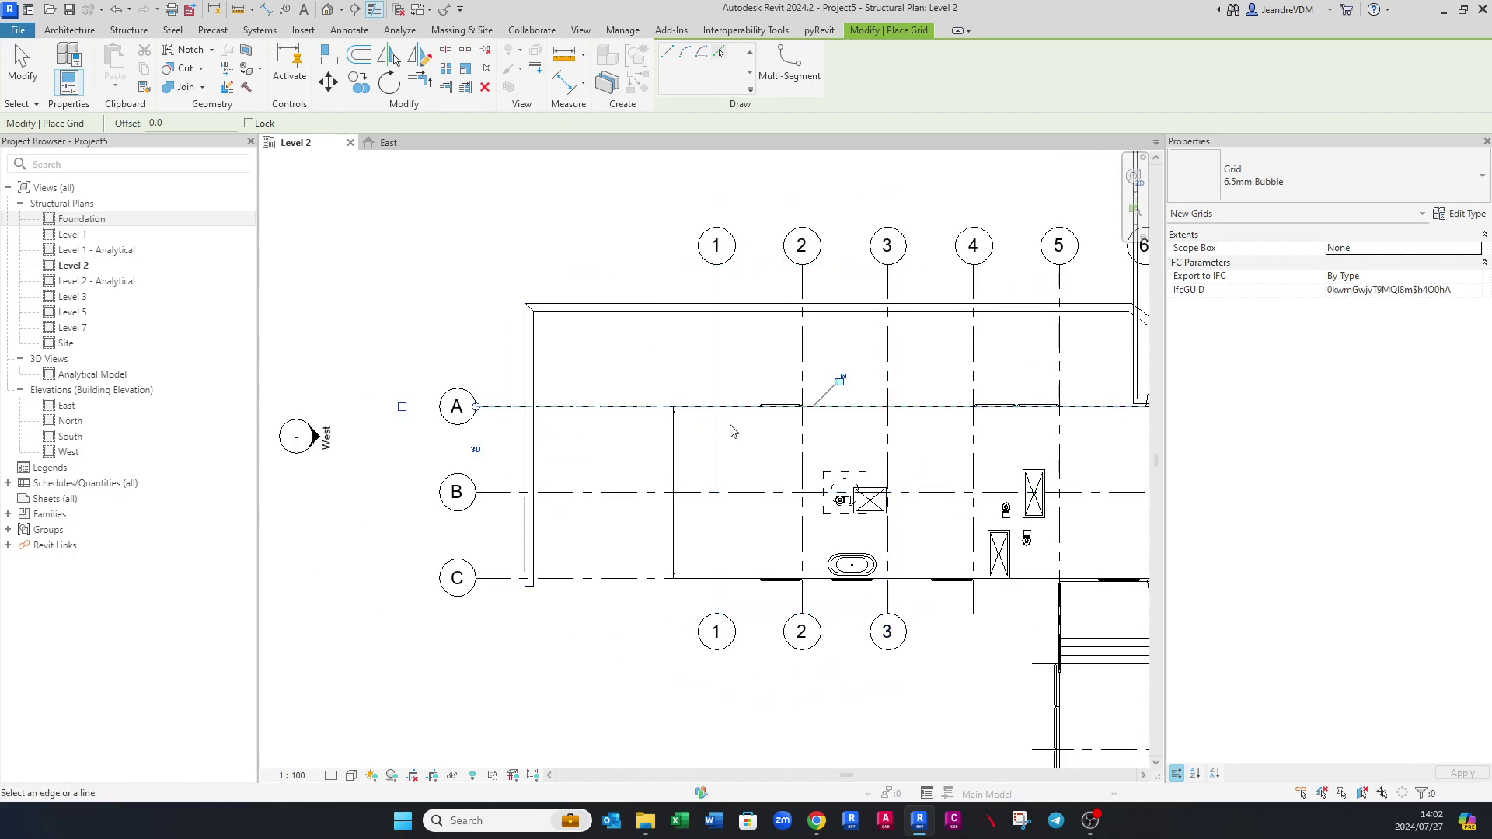
{"action": "scroll", "coordinate": [501, 416], "scroll_direction": "down", "scroll_amount": 1}
{"action": "middle_click_drag", "start_coordinate": [949, 443], "coordinate": [630, 431]}
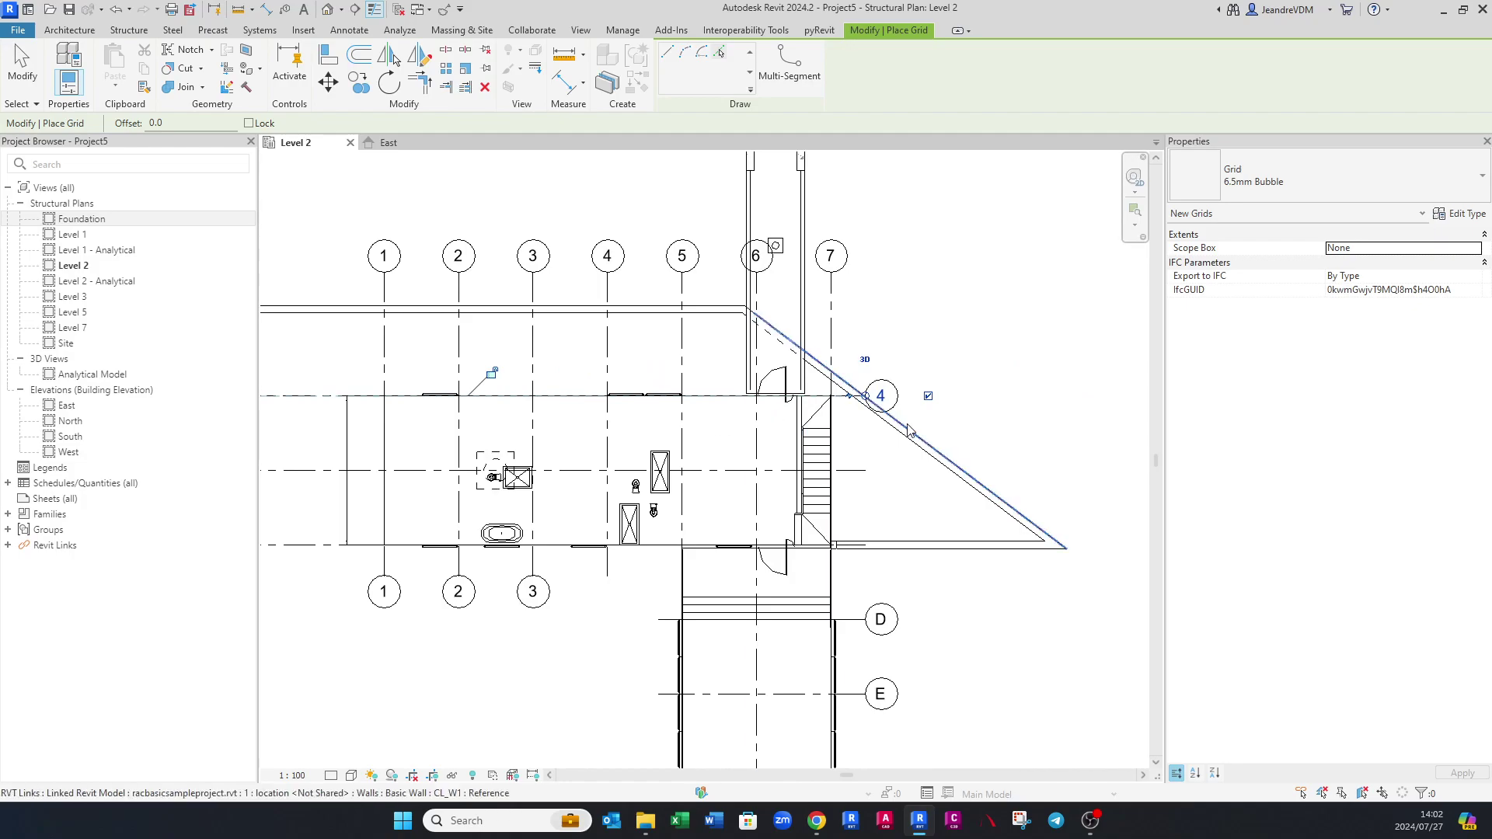
{"action": "scroll", "coordinate": [466, 435], "scroll_direction": "up", "scroll_amount": 1}
{"action": "middle_click_drag", "start_coordinate": [435, 419], "coordinate": [676, 381]}
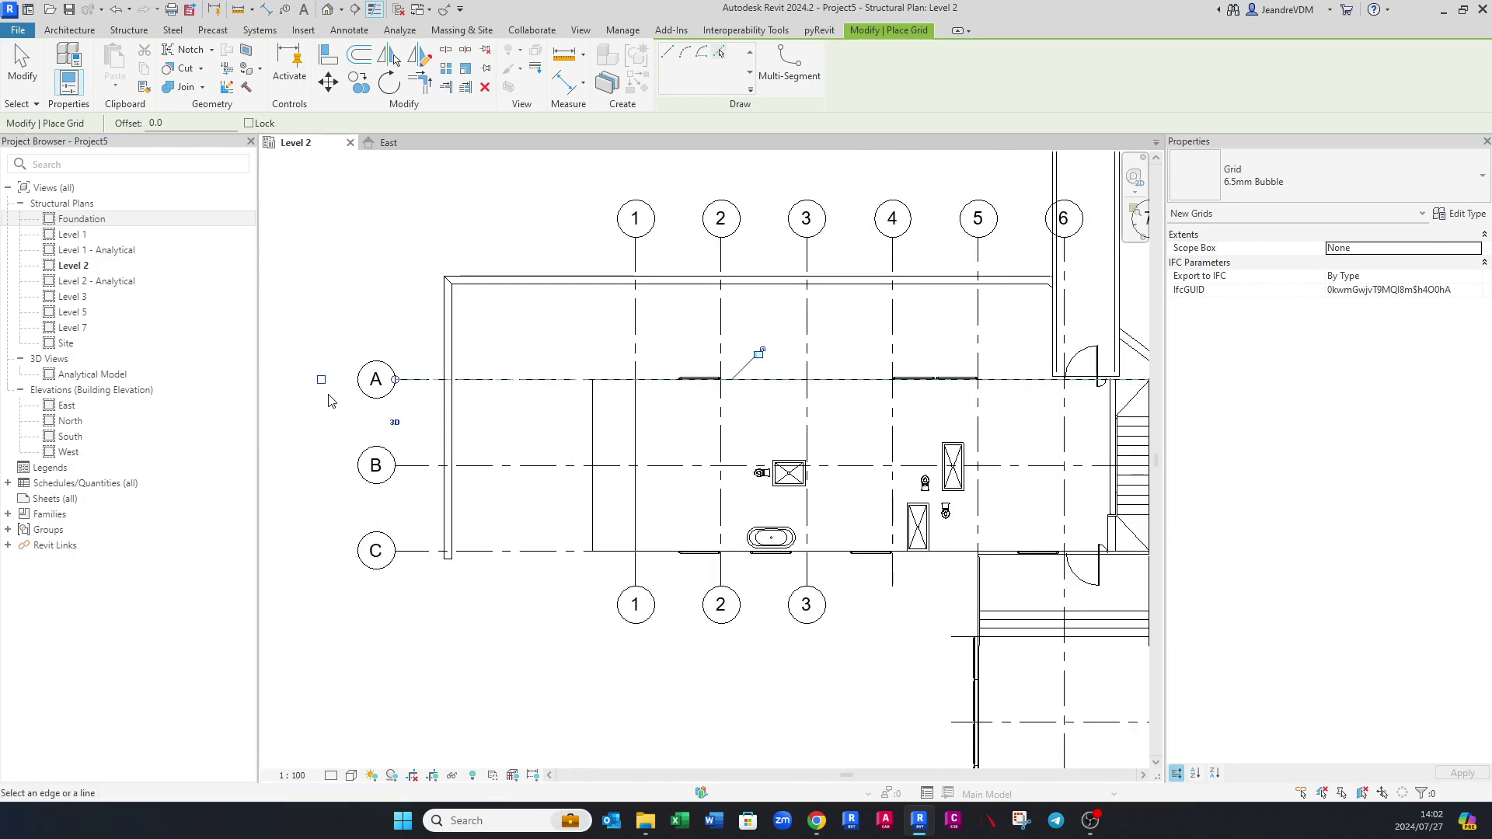
{"action": "left_click", "coordinate": [322, 380]}
{"action": "scroll", "coordinate": [330, 383], "scroll_direction": "up", "scroll_amount": 4}
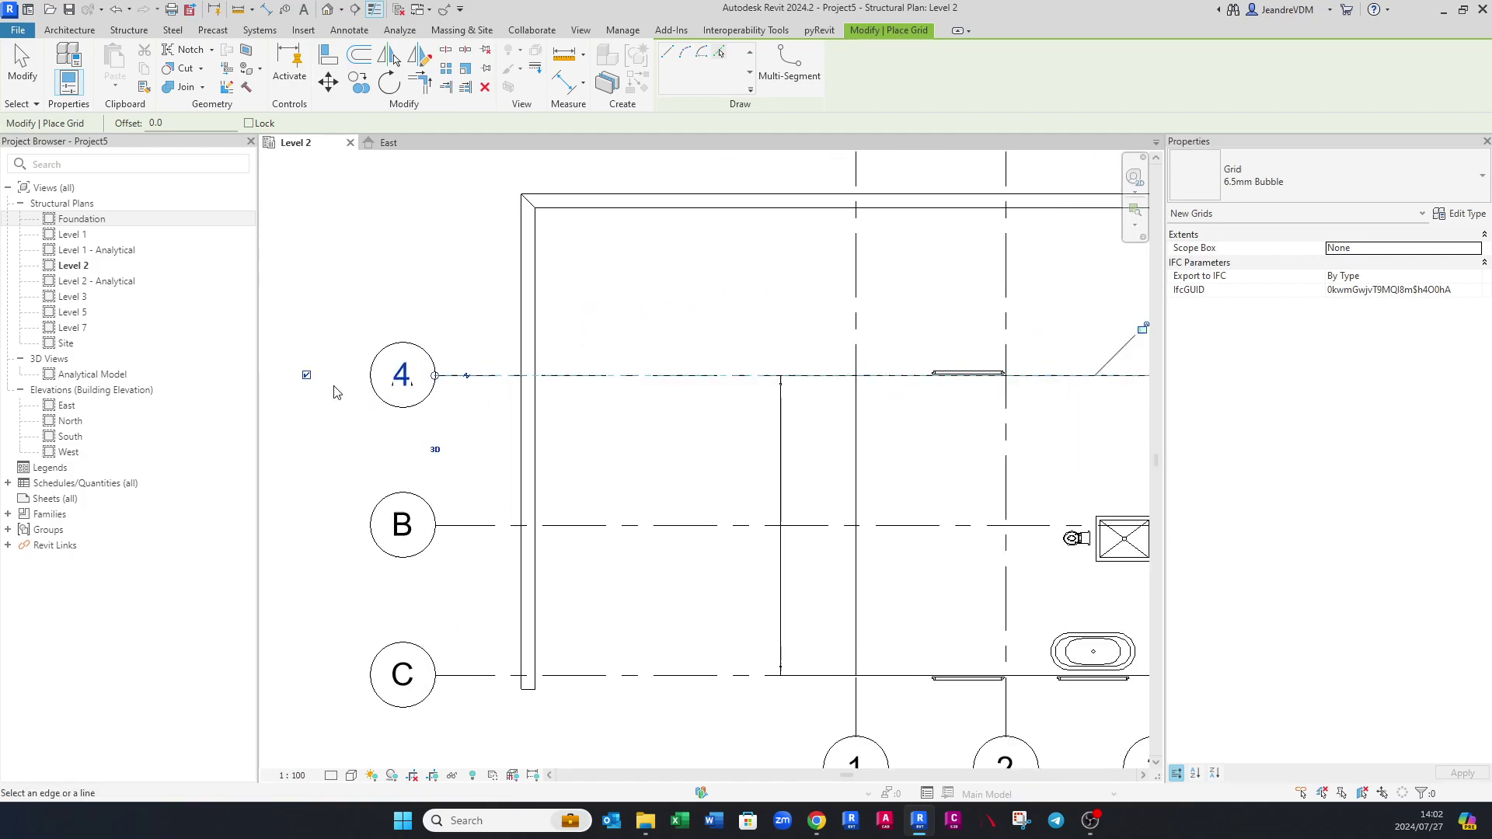
{"action": "middle_click_drag", "start_coordinate": [390, 383], "coordinate": [464, 384]}
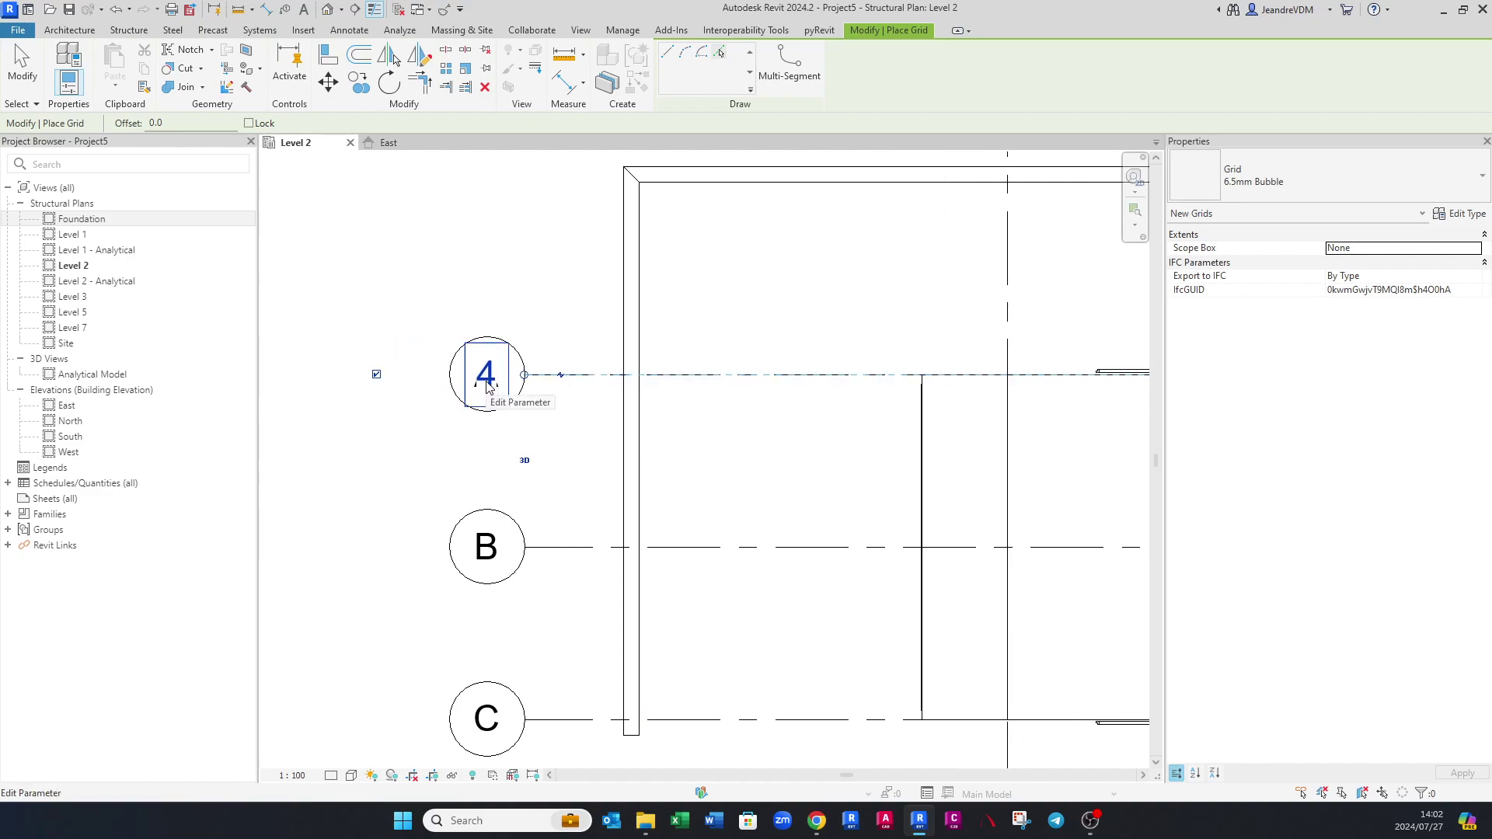
{"action": "left_click", "coordinate": [487, 385]}
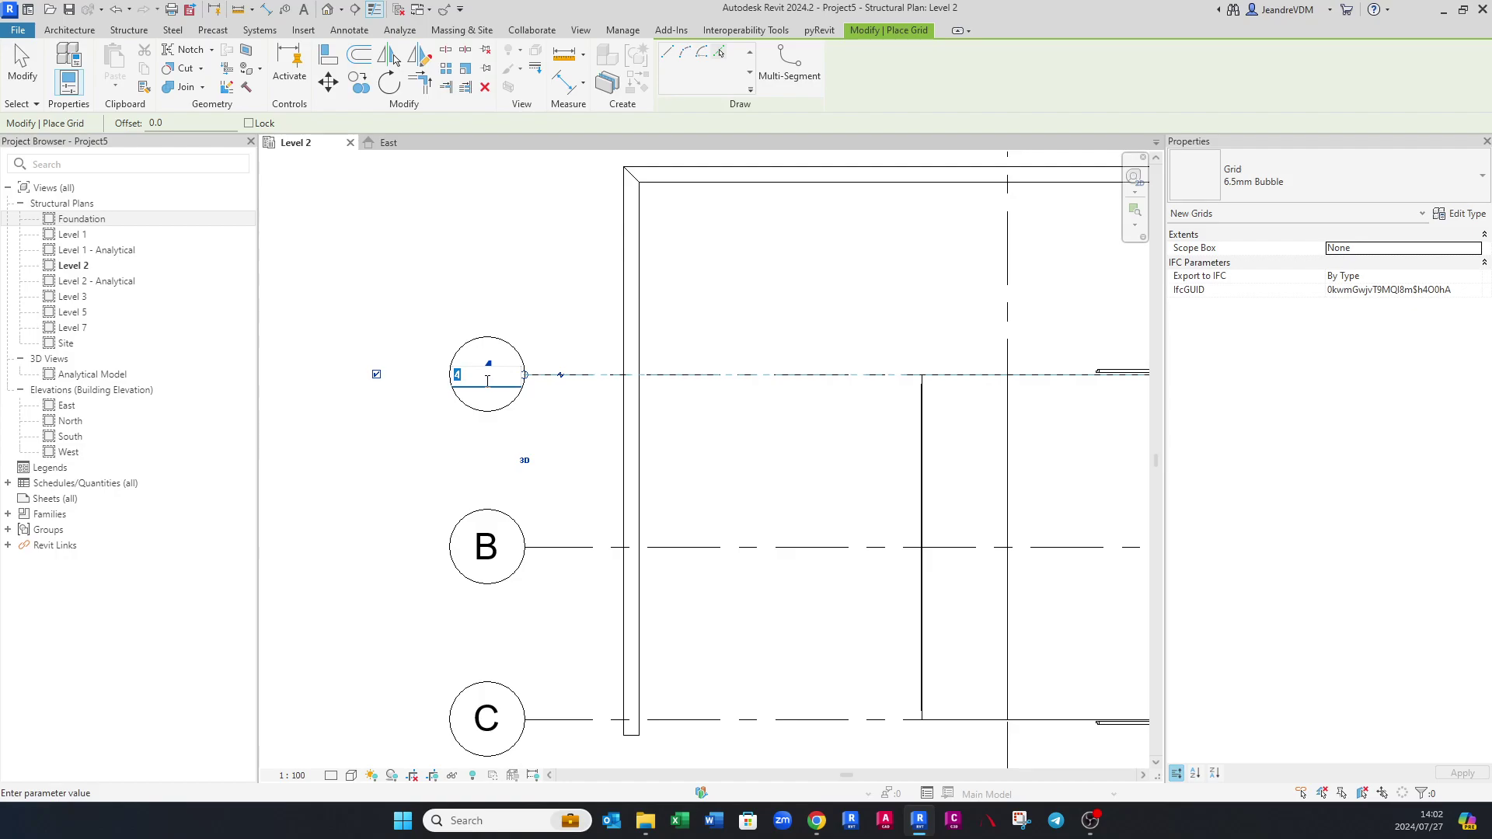
{"action": "type", "text": "A"}
{"action": "key", "text": "Return"}
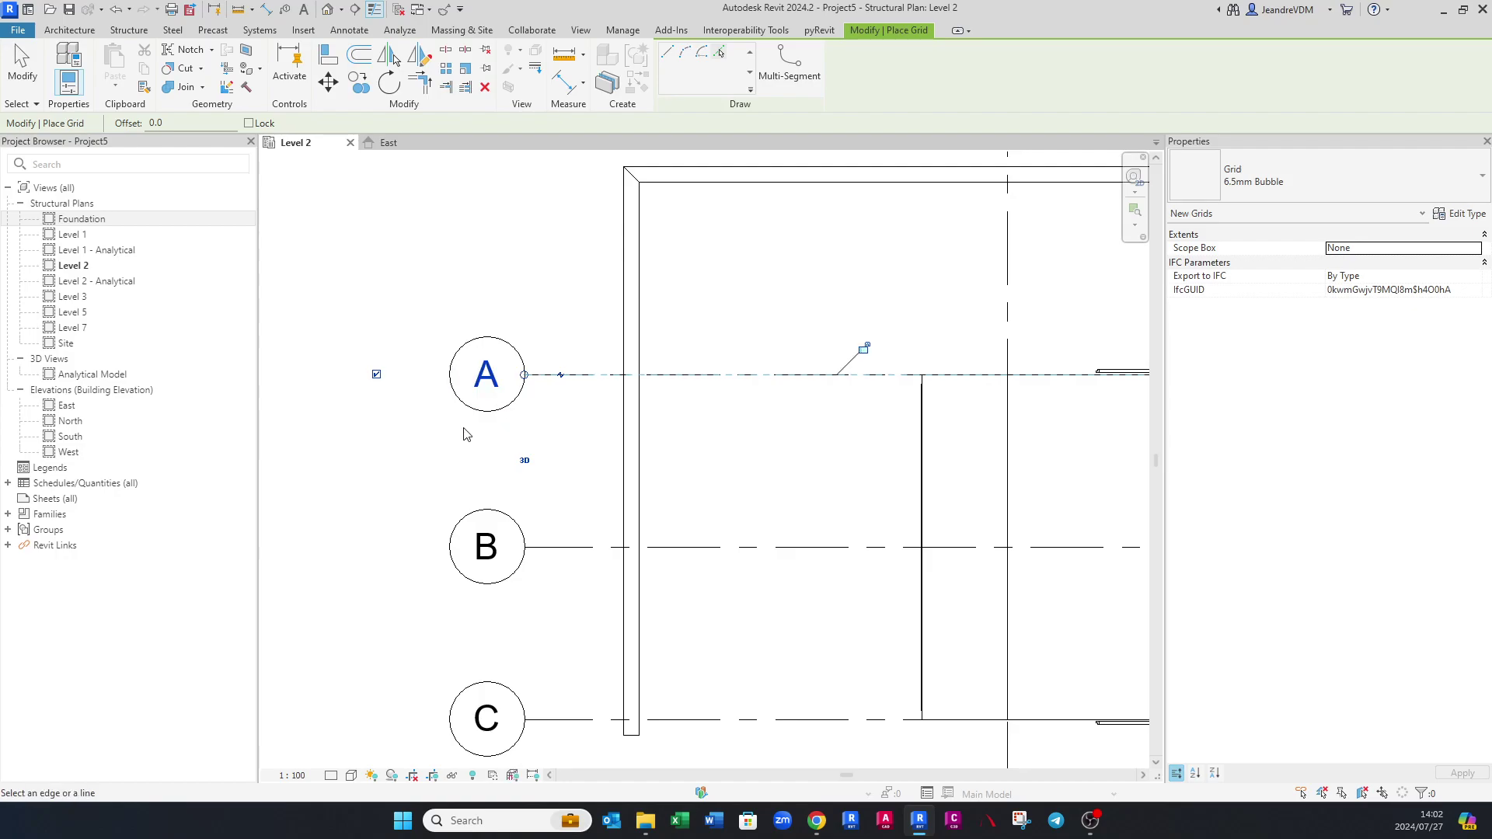
Create project grids B, C and D by picking the matching linked grid lines.
{"action": "scroll", "coordinate": [505, 388], "scroll_direction": "down", "scroll_amount": 3}
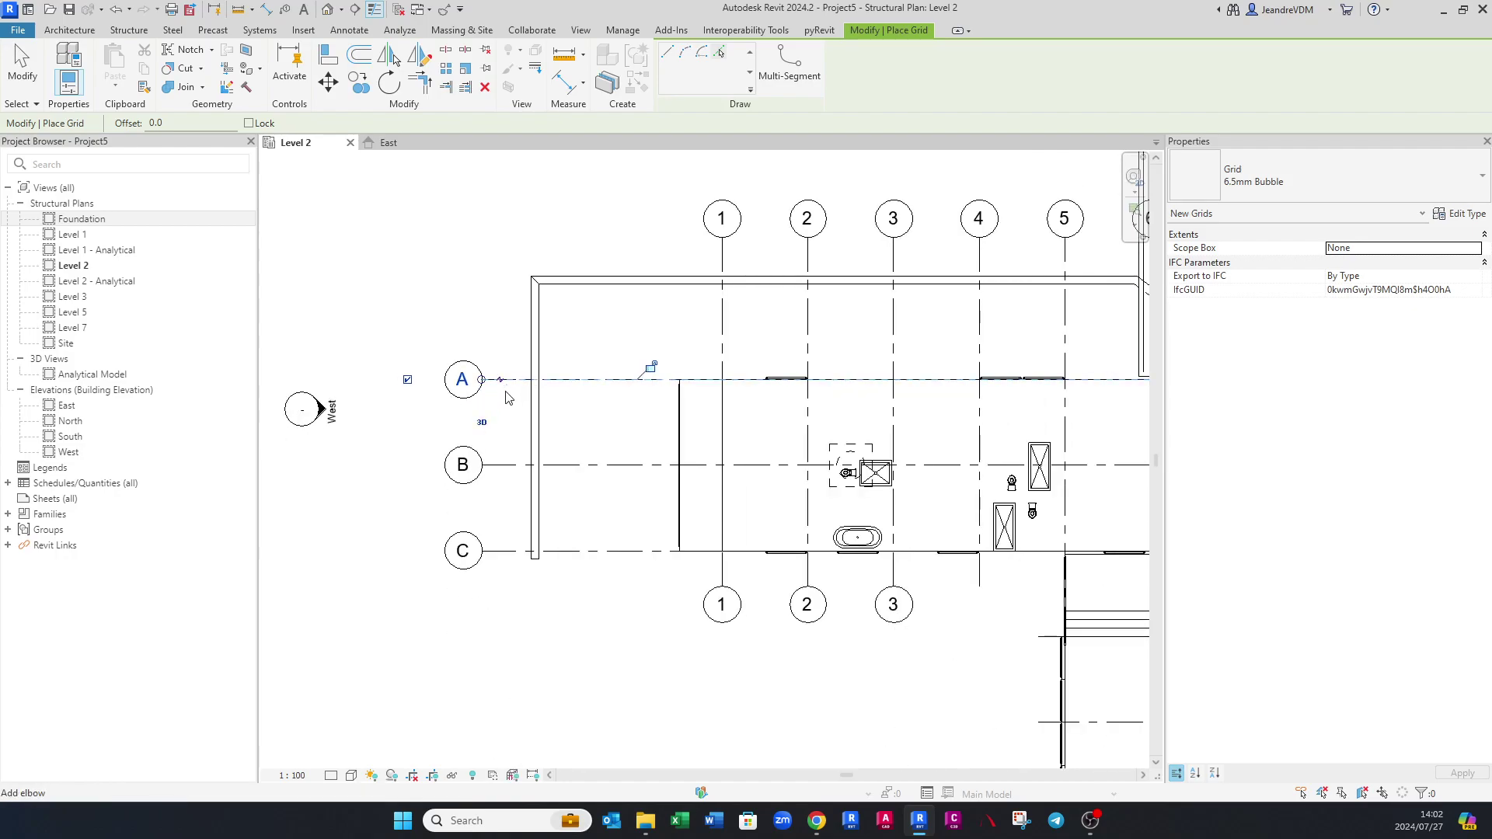
{"action": "scroll", "coordinate": [502, 418], "scroll_direction": "up", "scroll_amount": 2}
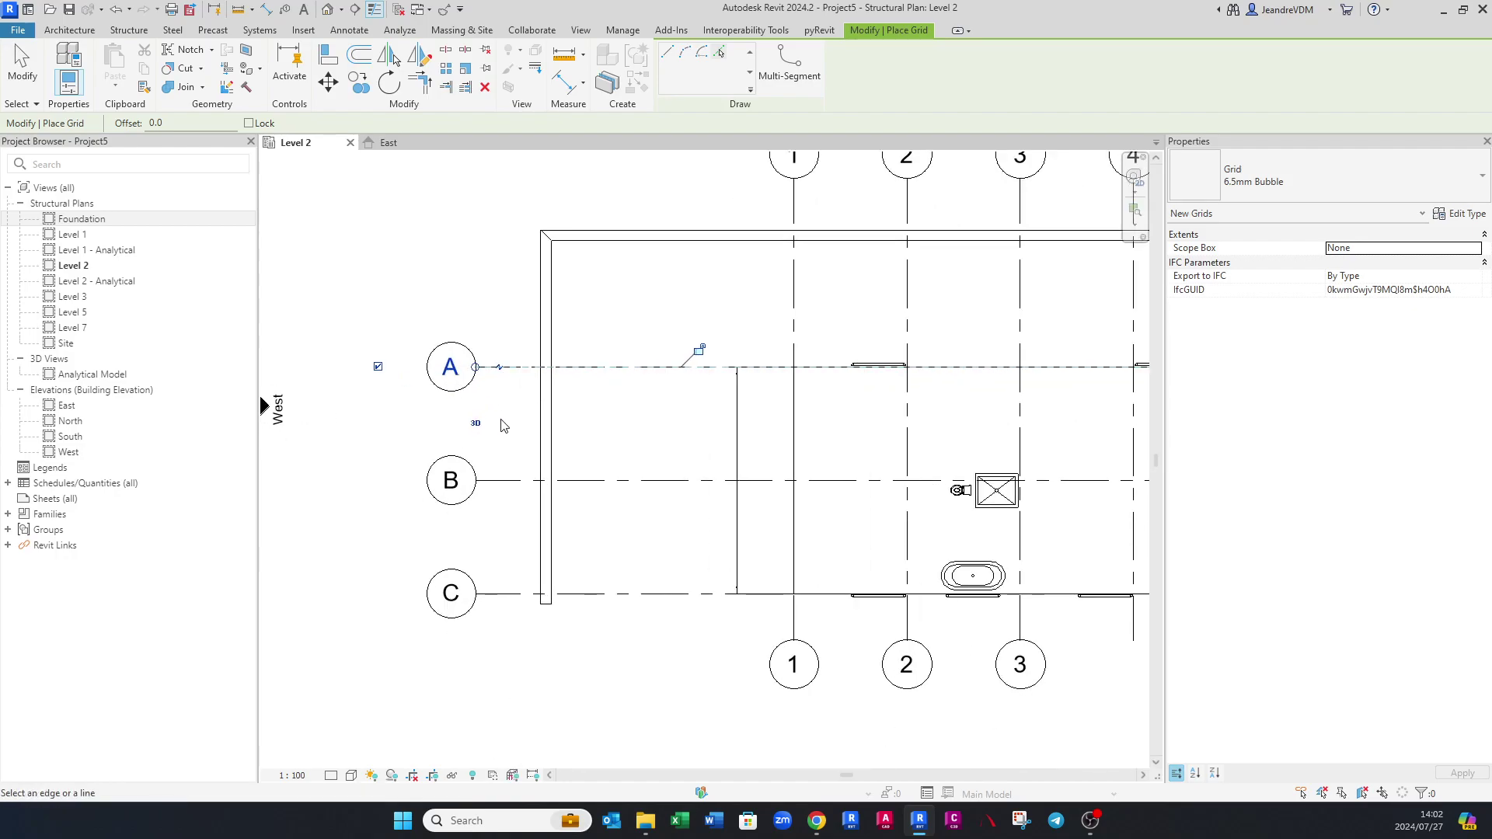
{"action": "left_click", "coordinate": [506, 486]}
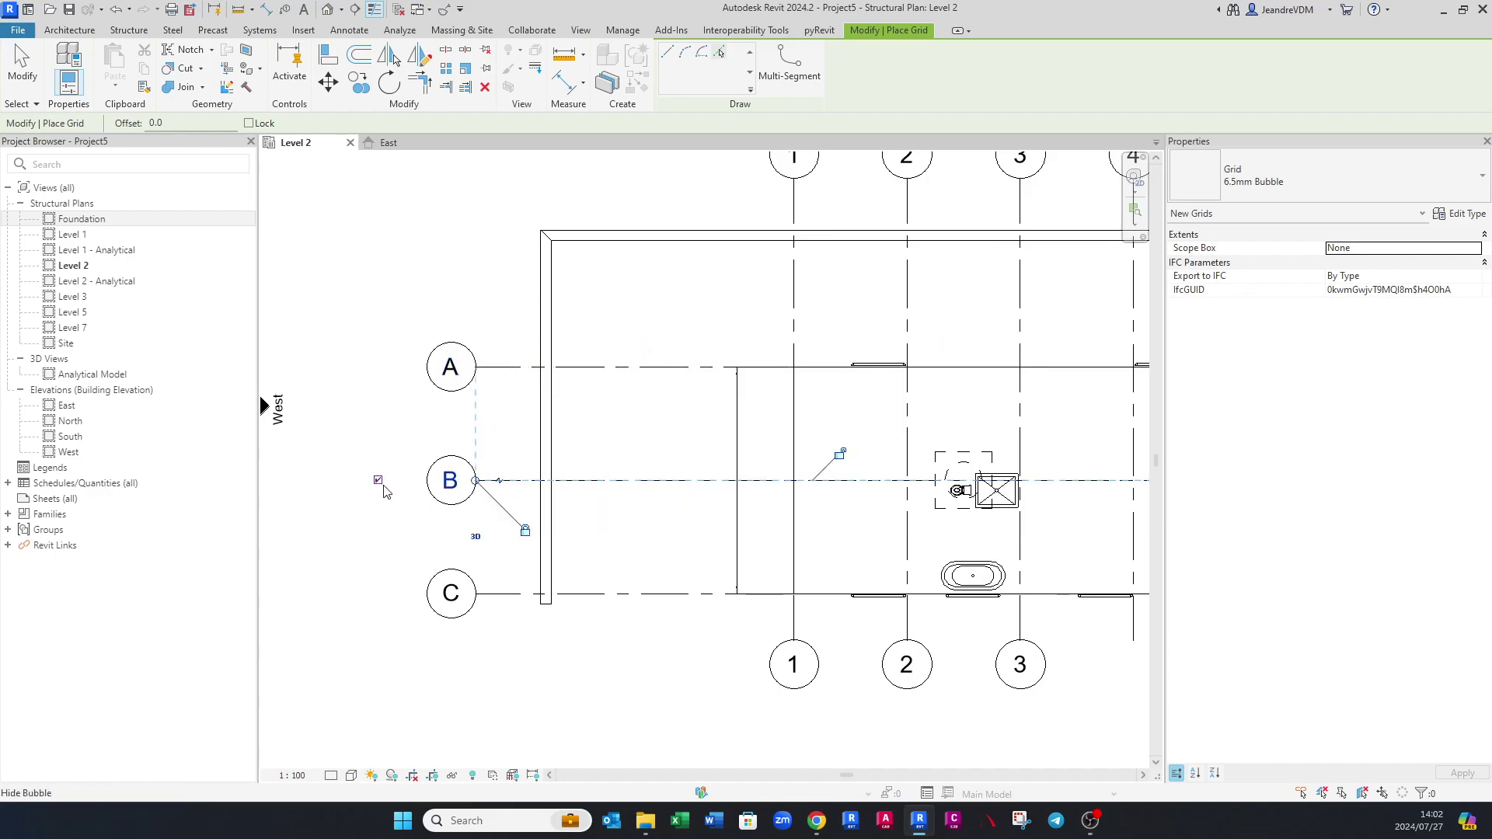
{"action": "scroll", "coordinate": [387, 483], "scroll_direction": "down", "scroll_amount": 3}
{"action": "scroll", "coordinate": [951, 505], "scroll_direction": "up", "scroll_amount": 2}
{"action": "scroll", "coordinate": [951, 505], "scroll_direction": "down", "scroll_amount": 1}
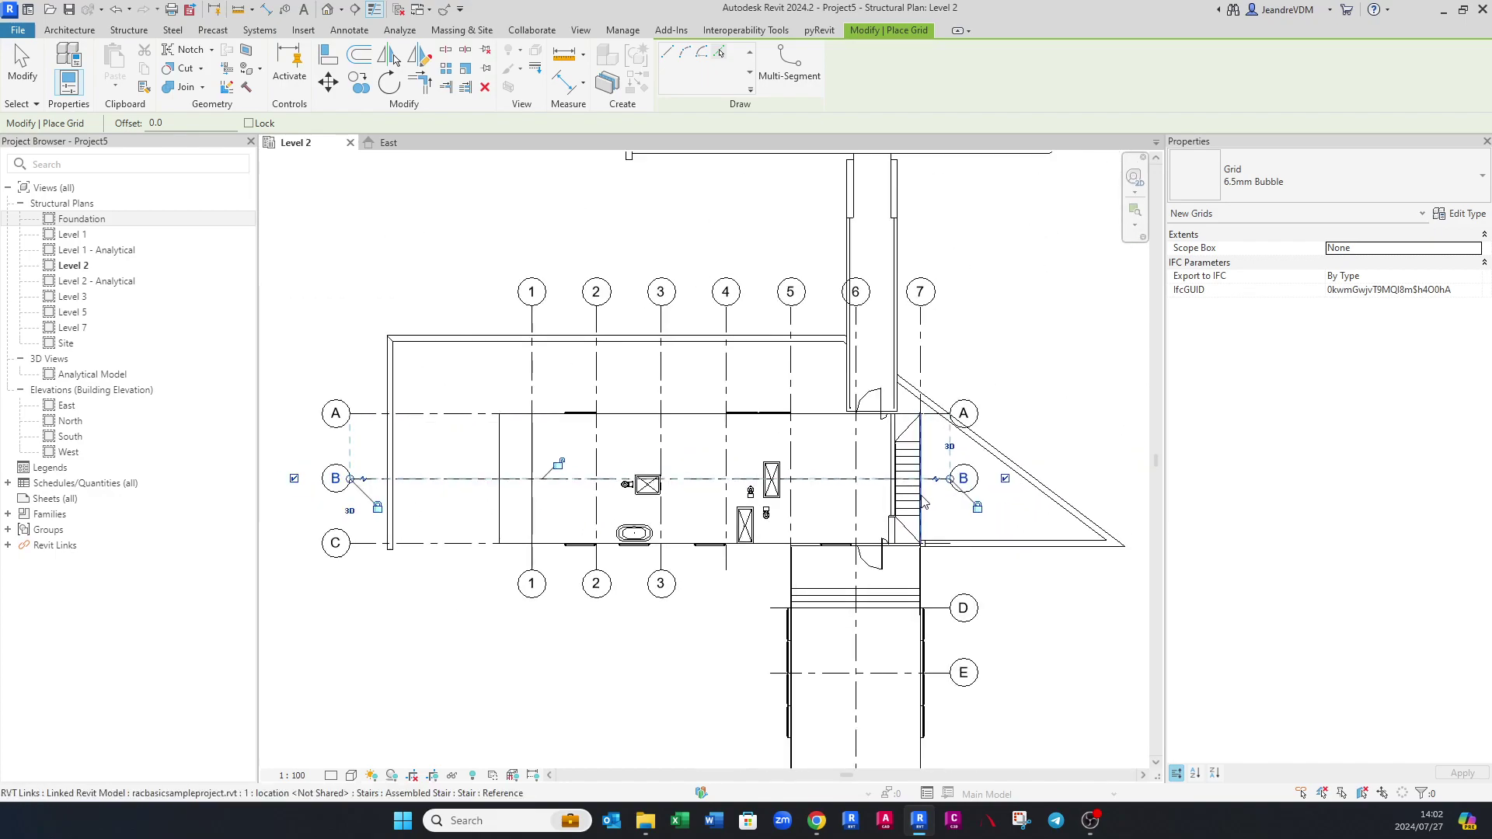
{"action": "left_click", "coordinate": [449, 544]}
{"action": "left_click", "coordinate": [779, 610]}
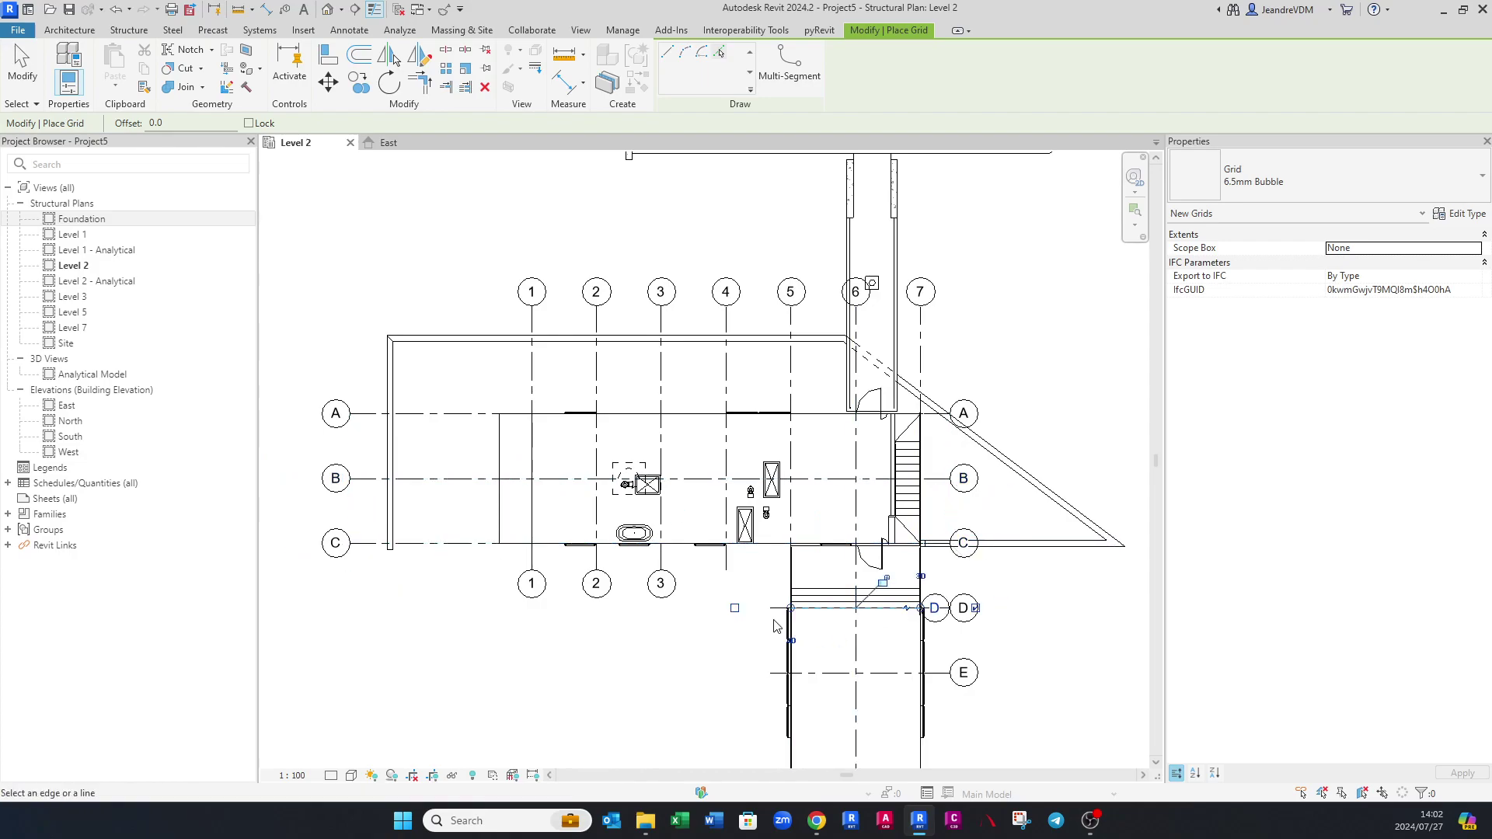
Create project grids E, F and G from the linked grid lines and end the grid command.
{"action": "middle_click_drag", "start_coordinate": [941, 676], "coordinate": [936, 591]}
{"action": "left_click", "coordinate": [936, 591]}
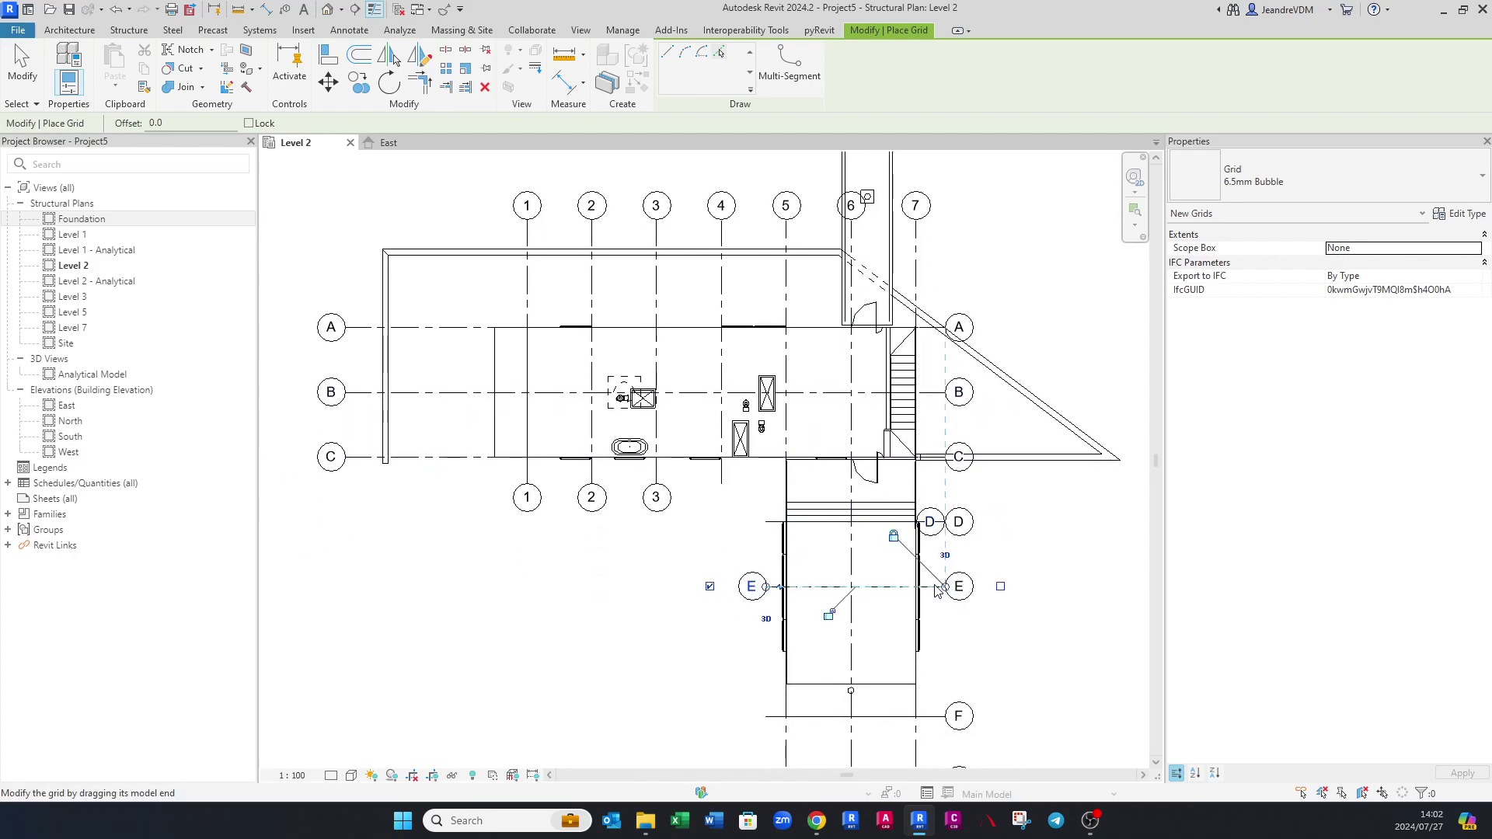
{"action": "left_click", "coordinate": [928, 715]}
{"action": "scroll", "coordinate": [924, 714], "scroll_direction": "down", "scroll_amount": 1}
{"action": "middle_click_drag", "start_coordinate": [924, 715], "coordinate": [874, 600]}
{"action": "left_click", "coordinate": [872, 596]}
{"action": "key", "text": "Escape"}
{"action": "key", "text": "Escape"}
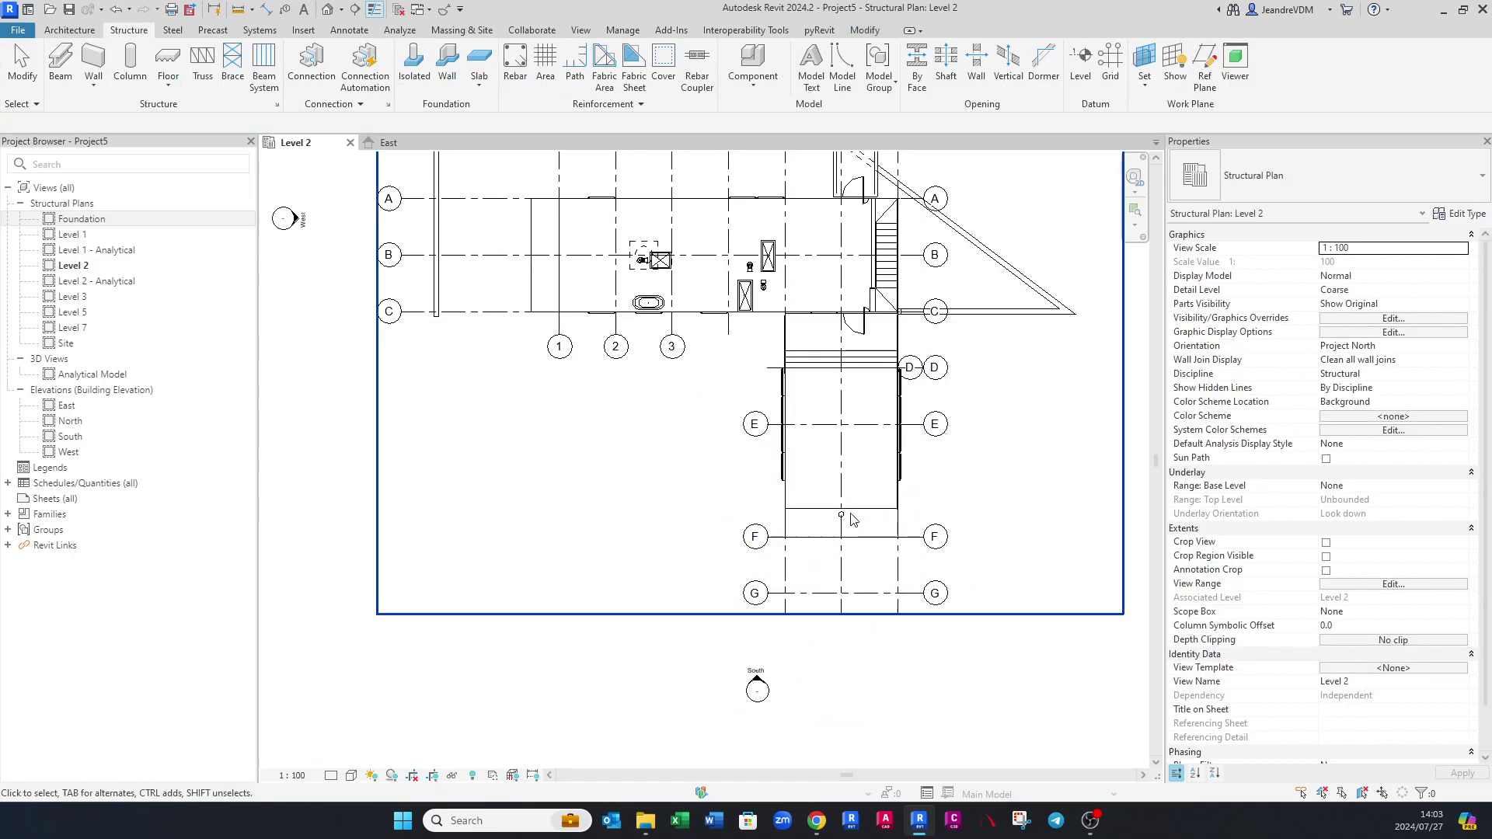
Undo all the project grids traced over the linked grid lines in the Level 2 plan.
{"action": "scroll", "coordinate": [799, 497], "scroll_direction": "up", "scroll_amount": 2}
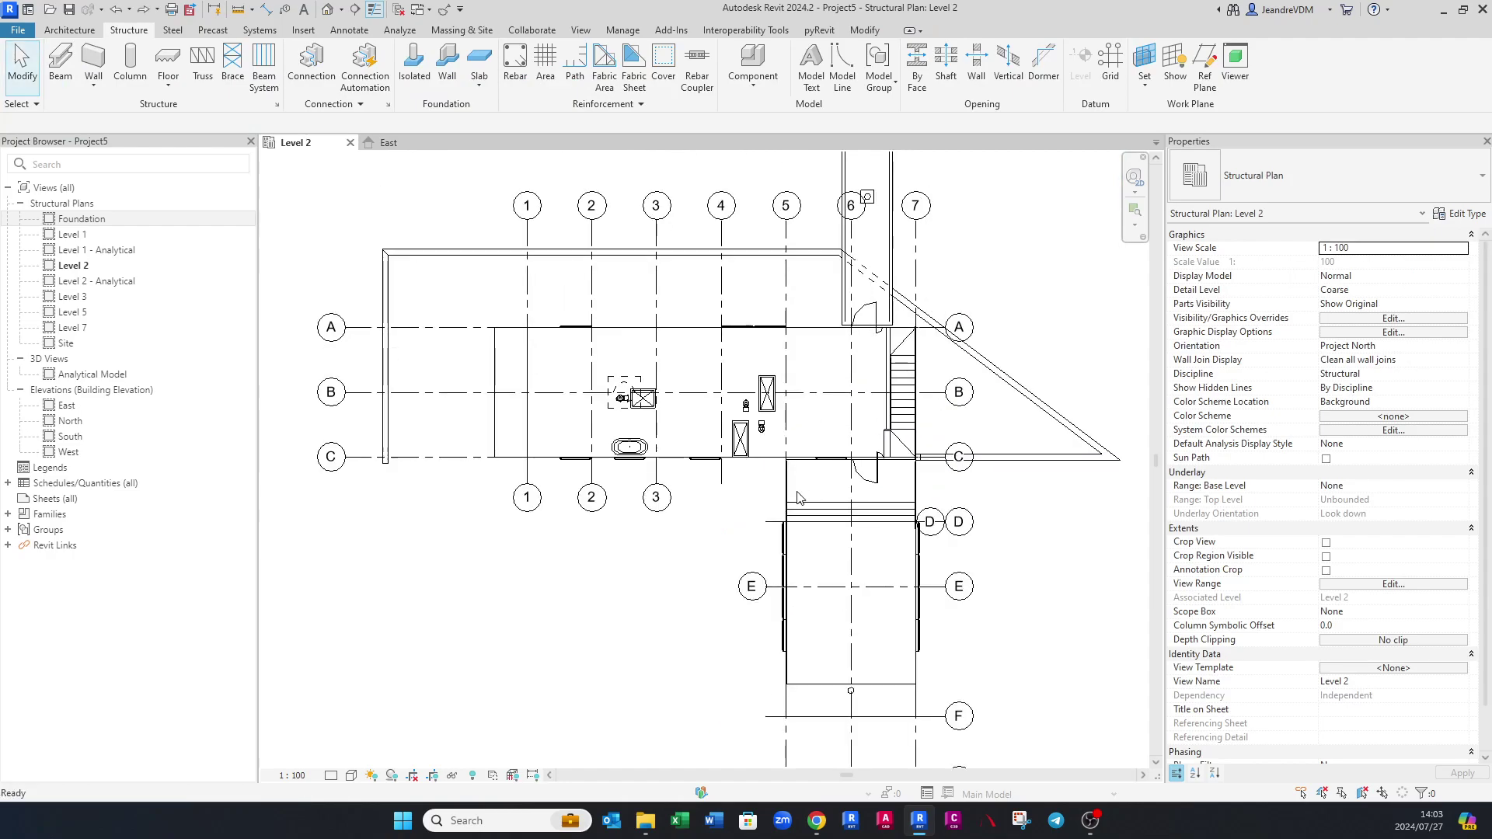
{"action": "middle_click_drag", "start_coordinate": [799, 497], "coordinate": [799, 591]}
{"action": "scroll", "coordinate": [799, 497], "scroll_direction": "up", "scroll_amount": 2}
{"action": "scroll", "coordinate": [800, 498], "scroll_direction": "up", "scroll_amount": 1}
{"action": "scroll", "coordinate": [799, 497], "scroll_direction": "down", "scroll_amount": 3}
{"action": "scroll", "coordinate": [799, 497], "scroll_direction": "up", "scroll_amount": 1}
{"action": "middle_click_drag", "start_coordinate": [966, 478], "coordinate": [799, 498]}
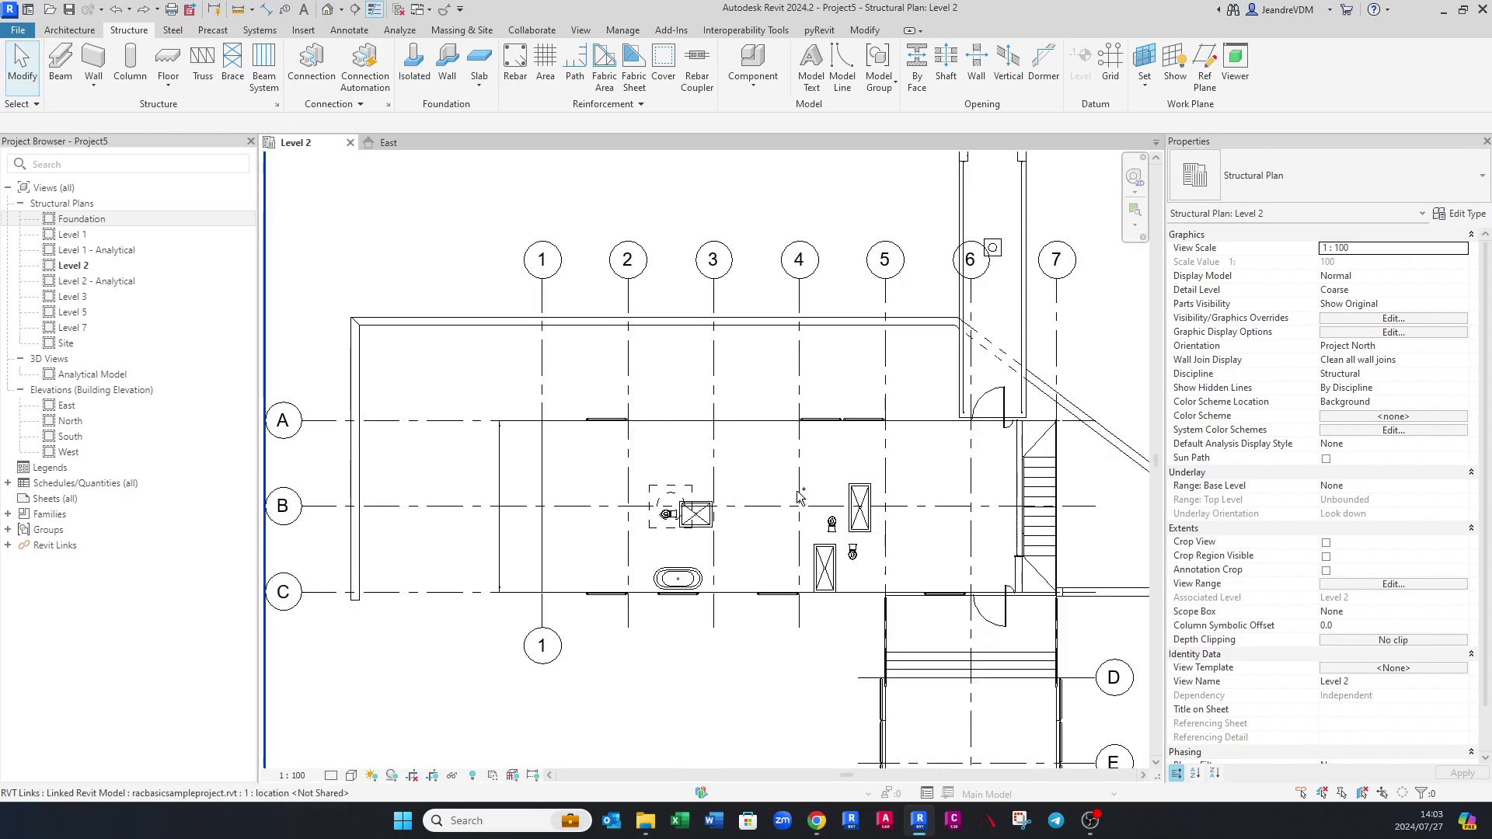
{"action": "scroll", "coordinate": [799, 497], "scroll_direction": "down", "scroll_amount": 1}
{"action": "middle_click_drag", "start_coordinate": [749, 325], "coordinate": [726, 390]}
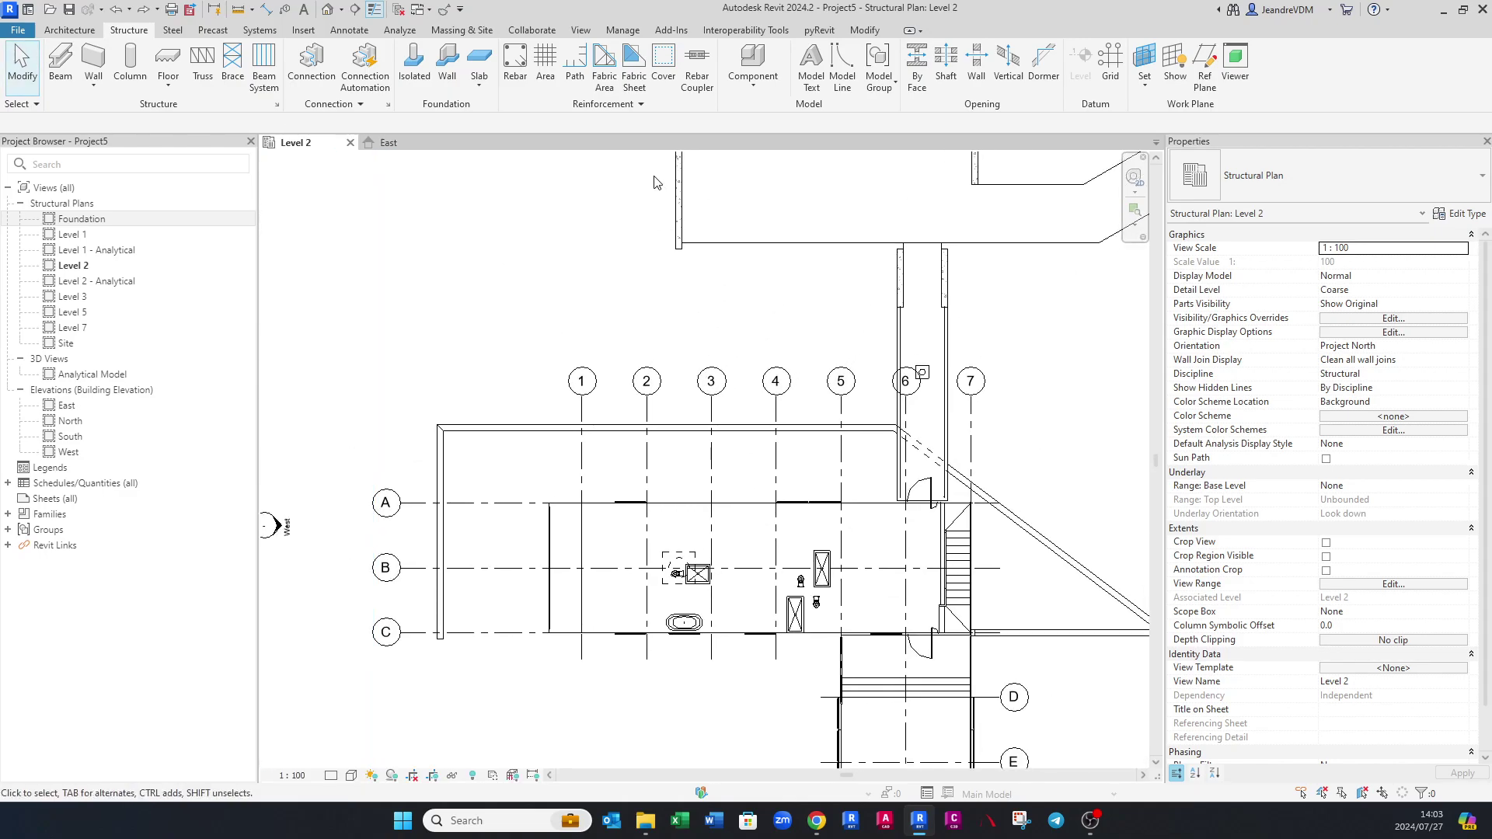
Start Copy/Monitor on the linked racbasicsampleproject.rvt model and set its Copy tool to take multiple elements.
{"action": "left_click", "coordinate": [527, 31]}
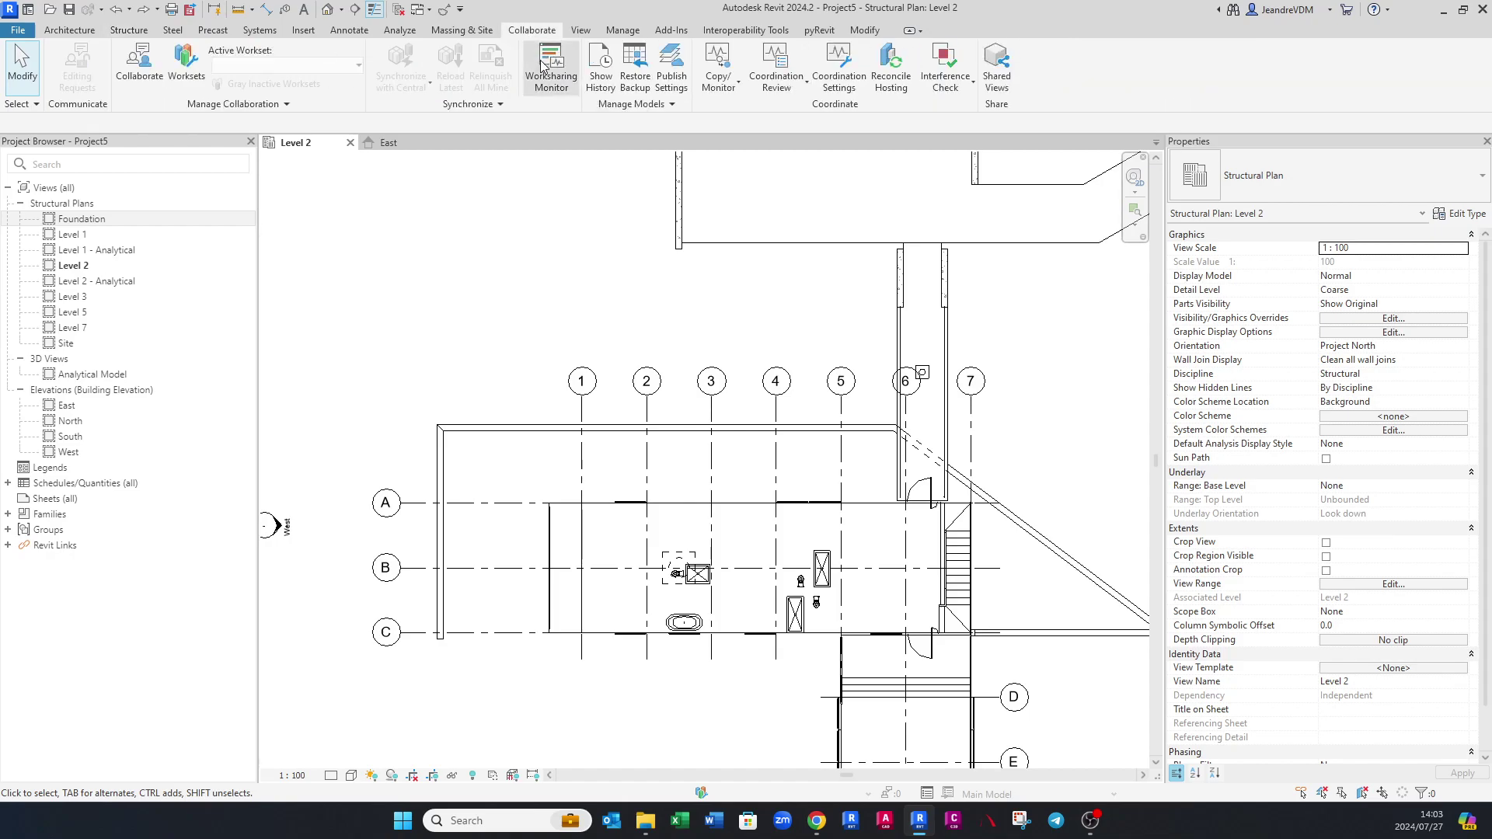
{"action": "left_click", "coordinate": [723, 75]}
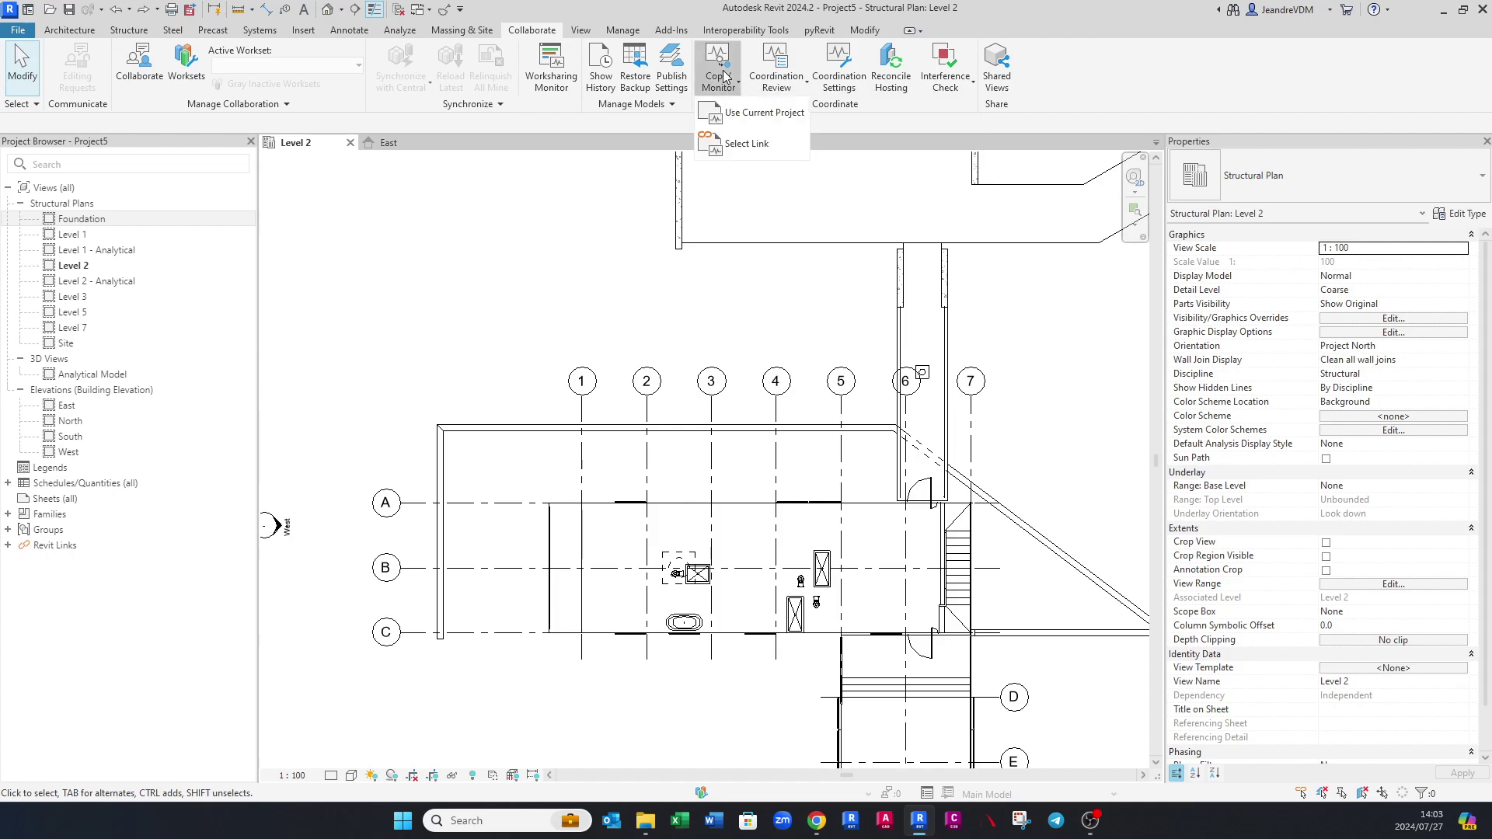
{"action": "left_click", "coordinate": [748, 144]}
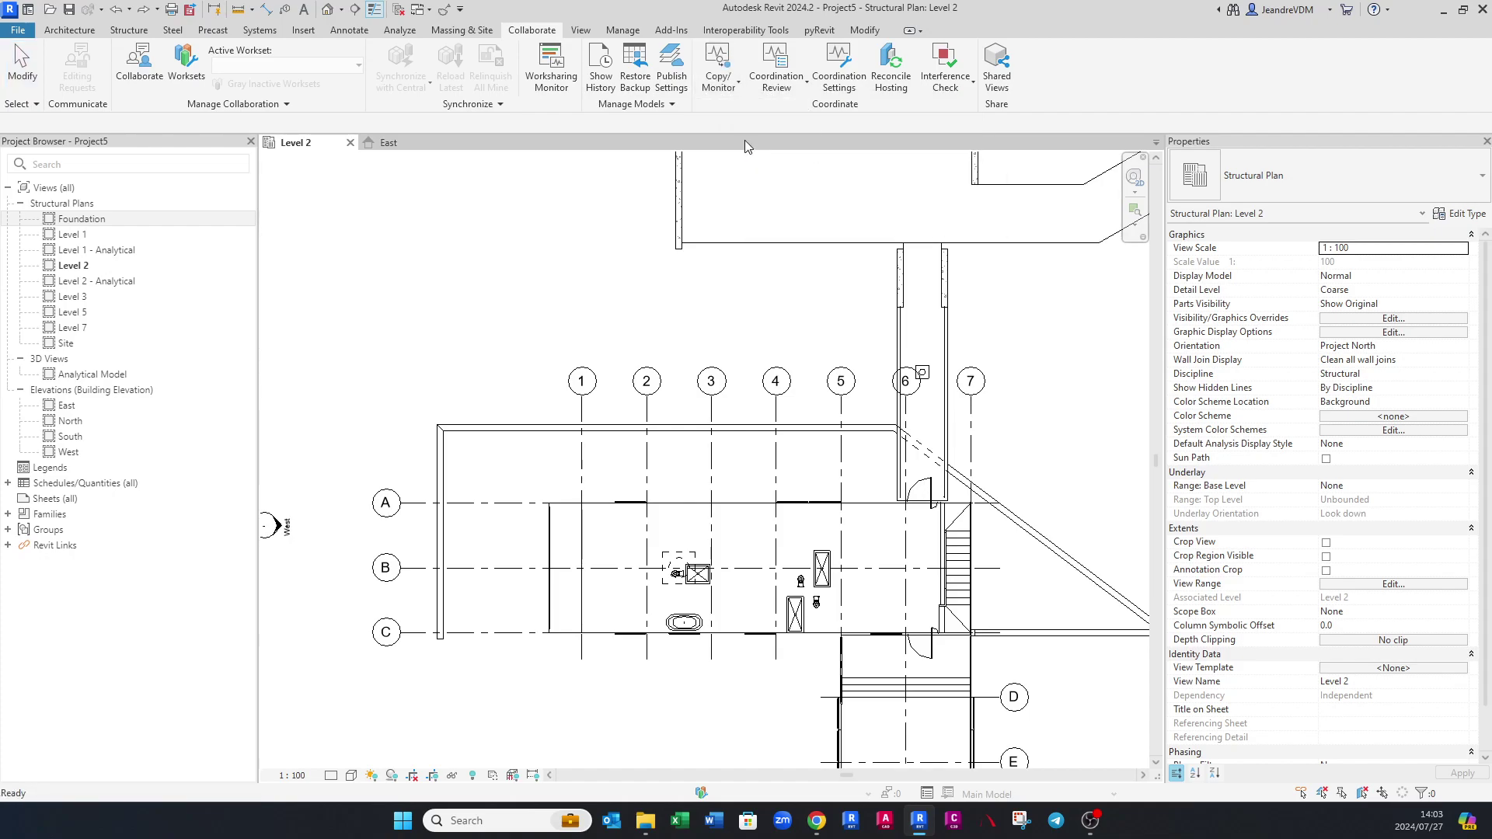
{"action": "scroll", "coordinate": [583, 284], "scroll_direction": "down", "scroll_amount": 5}
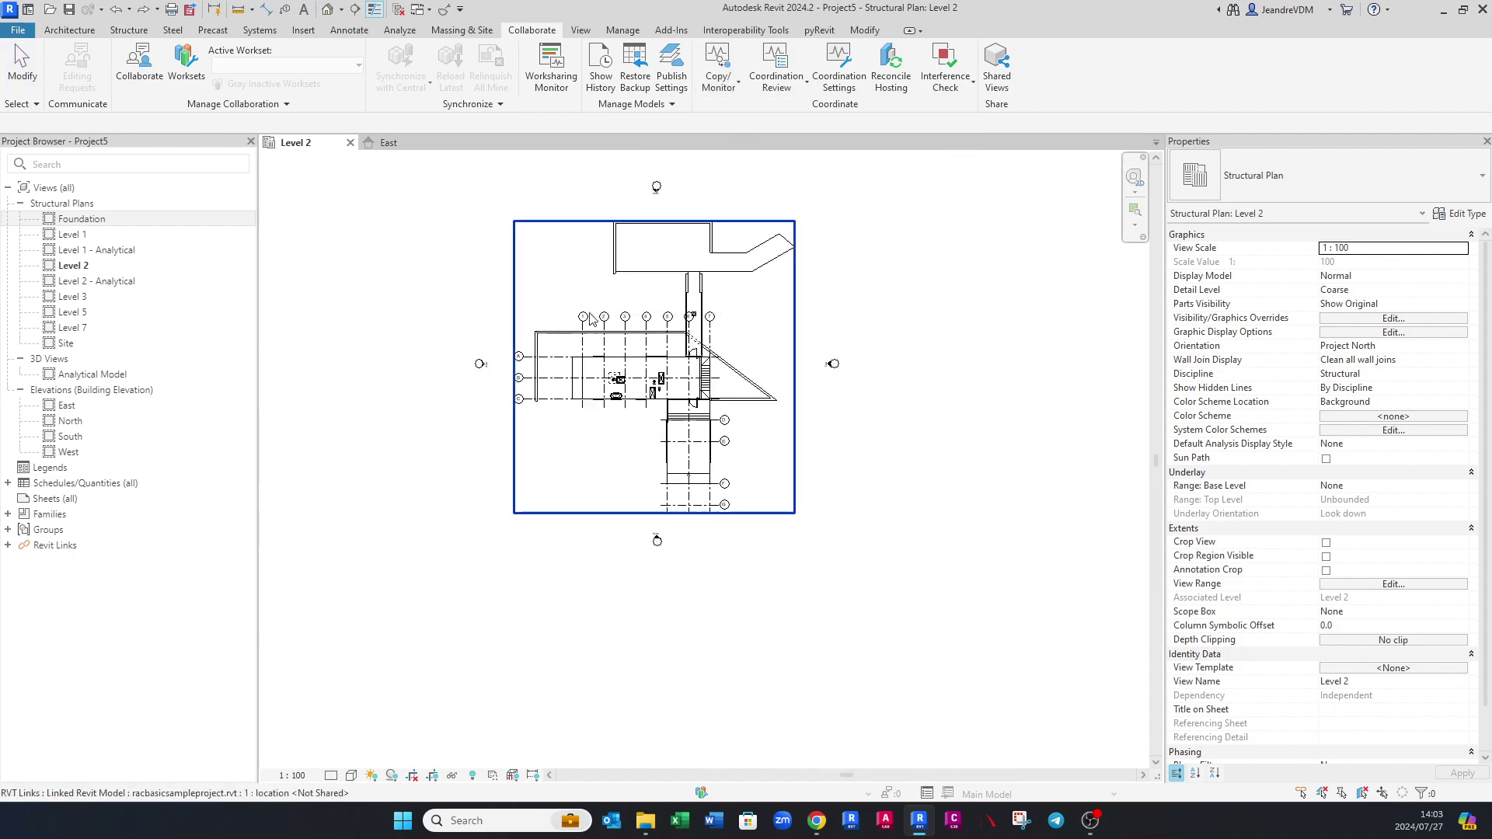
{"action": "left_click", "coordinate": [618, 276]}
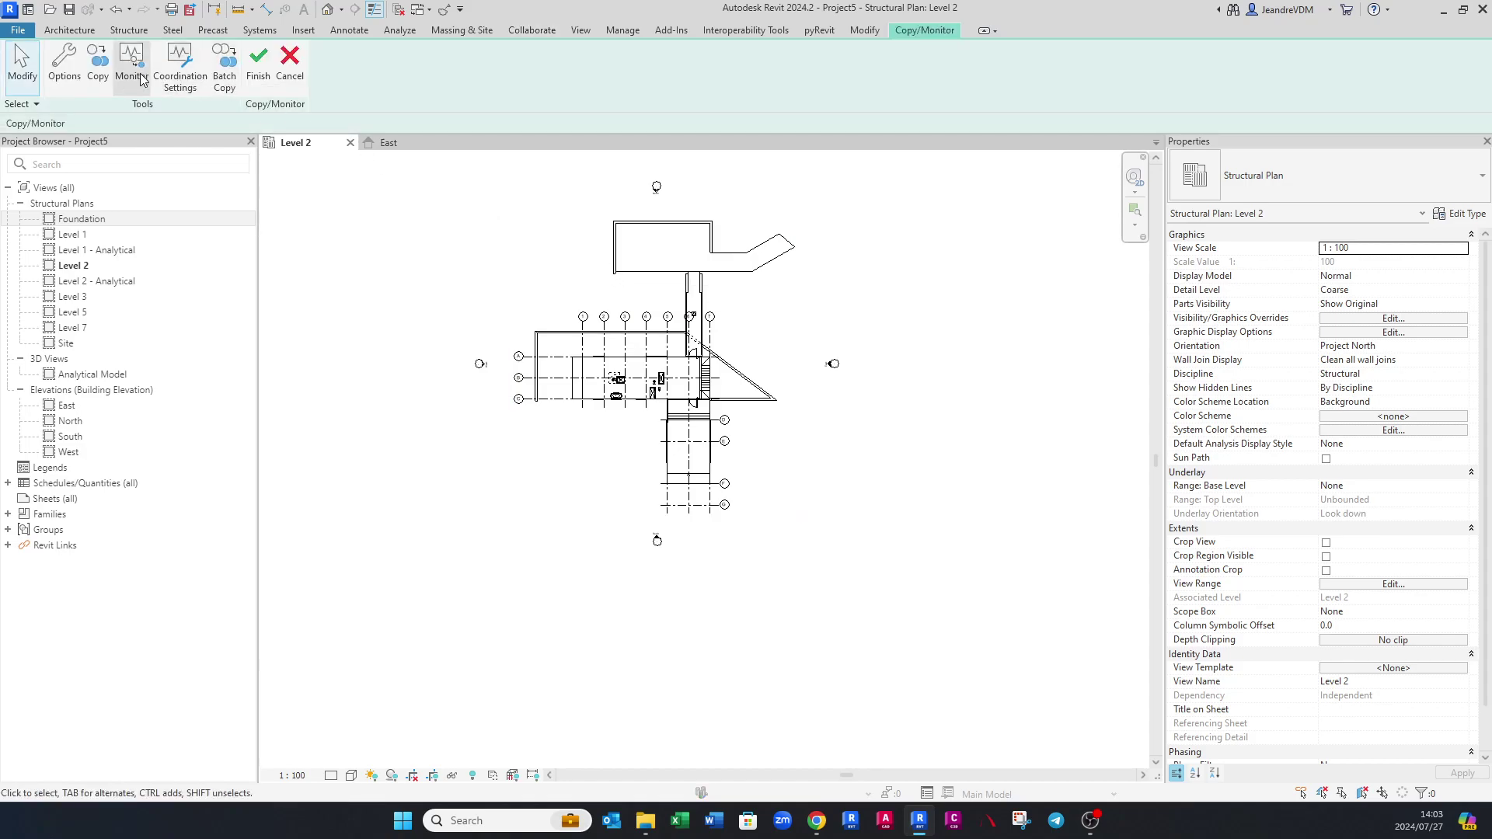
{"action": "left_click", "coordinate": [98, 70]}
{"action": "left_click", "coordinate": [95, 123]}
Copy all the linked grids into the project by selecting the whole gridded area and filtering the selection to Grids only.
{"action": "middle_click_drag", "start_coordinate": [644, 328], "coordinate": [655, 374]}
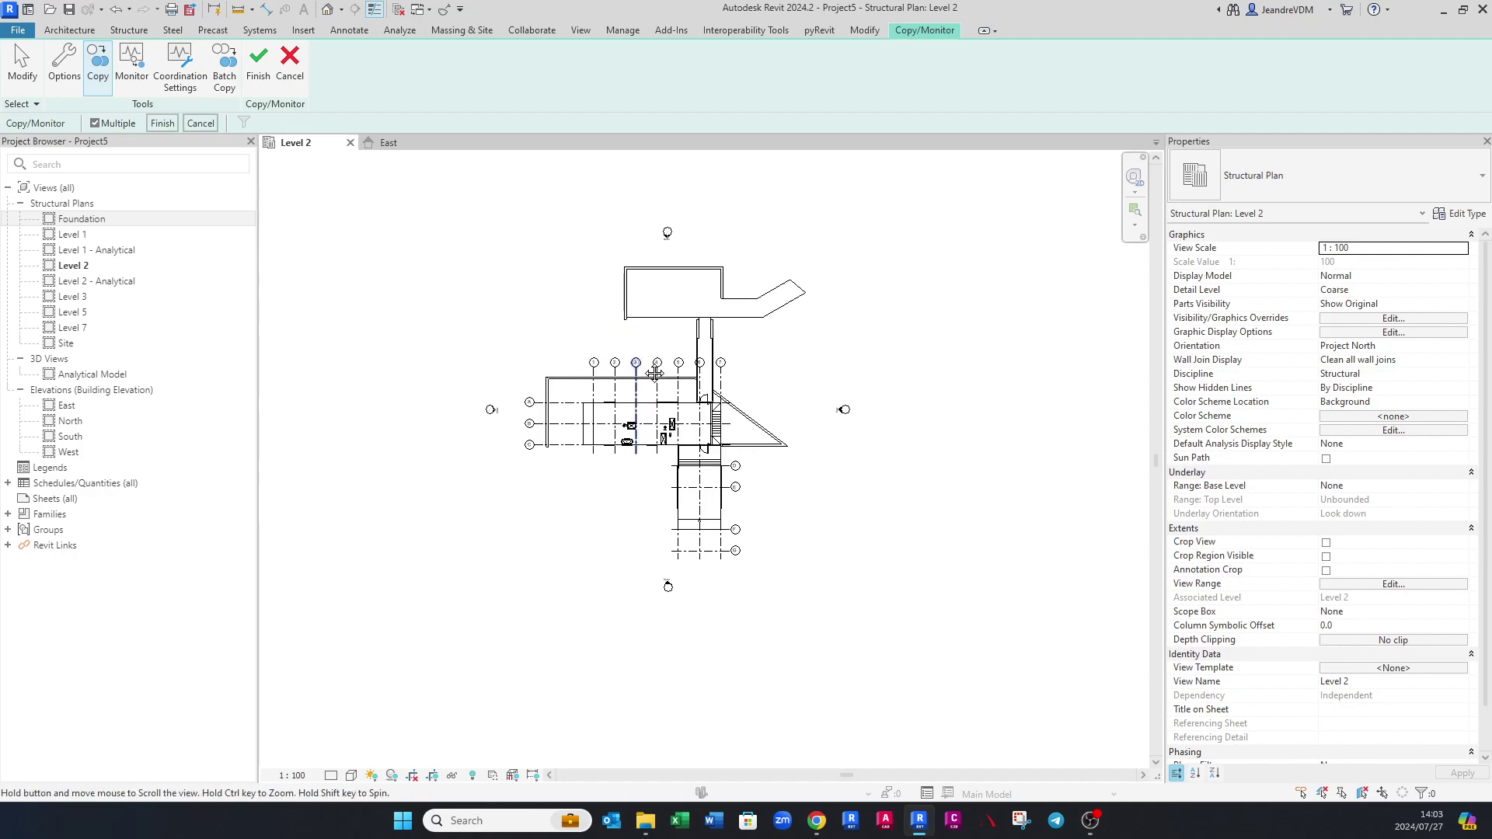
{"action": "scroll", "coordinate": [637, 335], "scroll_direction": "up", "scroll_amount": 2}
{"action": "left_click_drag", "start_coordinate": [463, 268], "coordinate": [845, 679]}
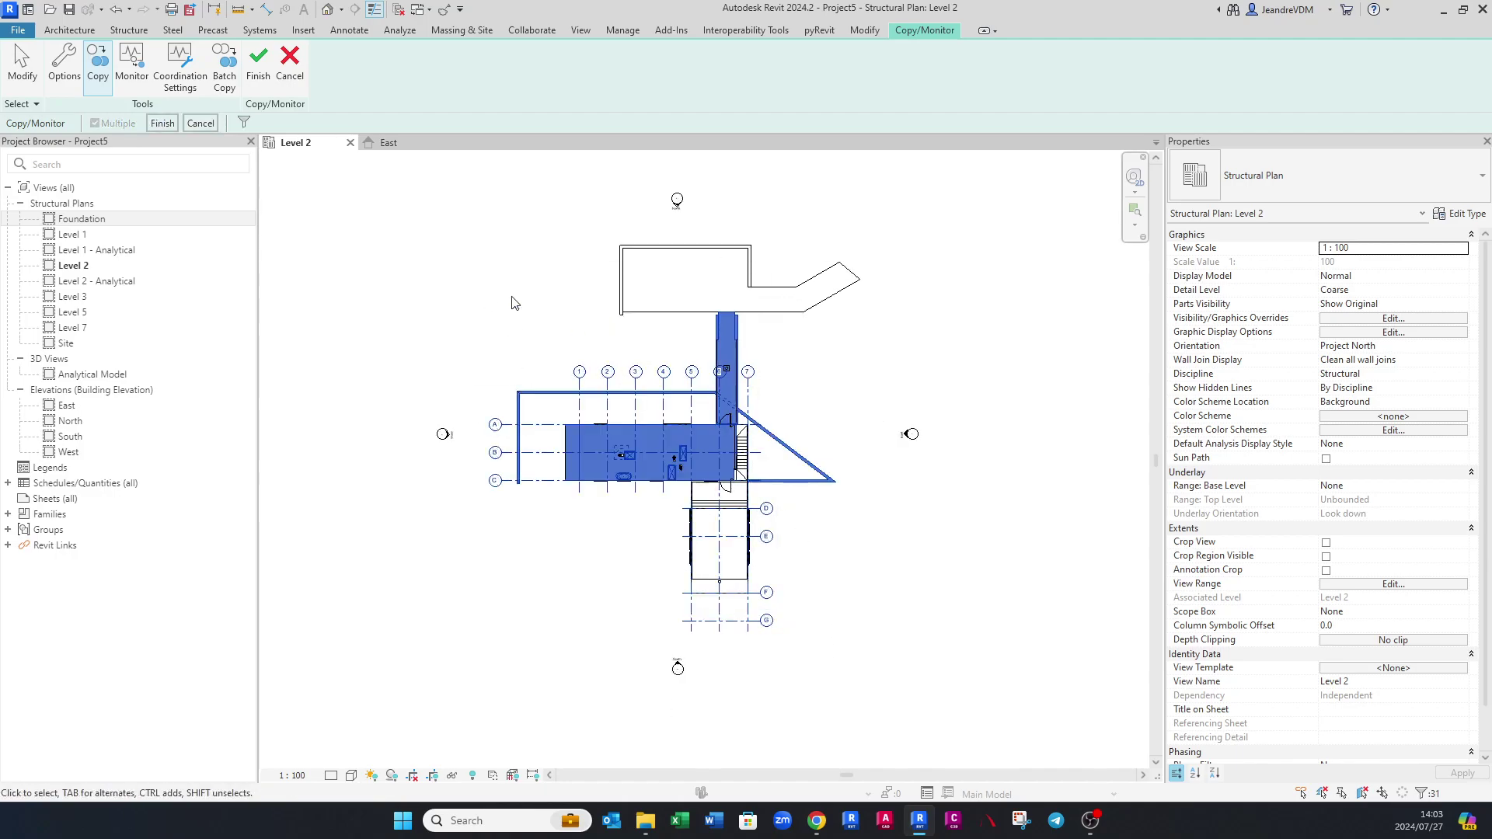
{"action": "left_click", "coordinate": [245, 122]}
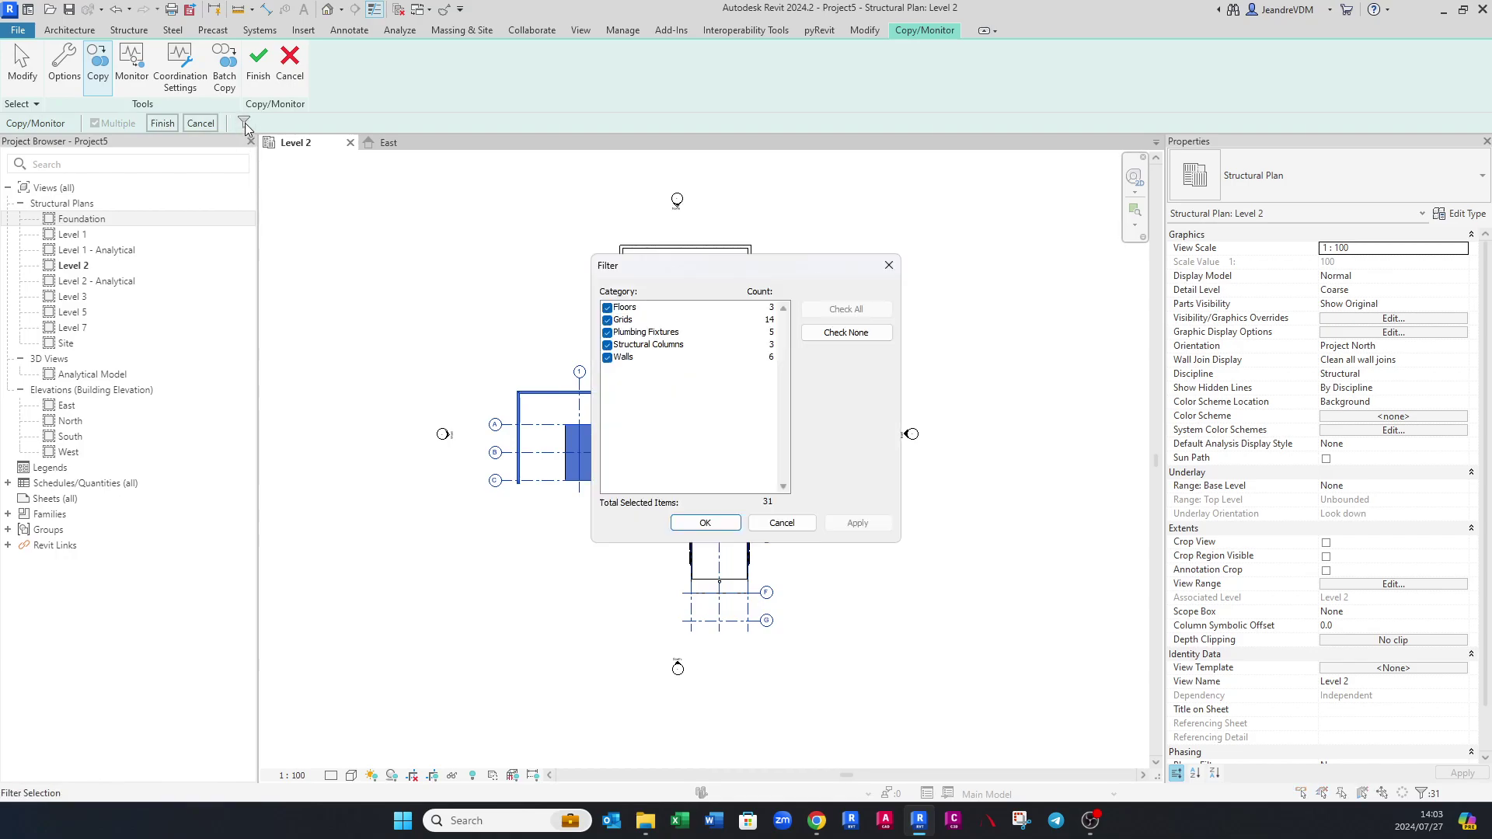
{"action": "left_click", "coordinate": [838, 335]}
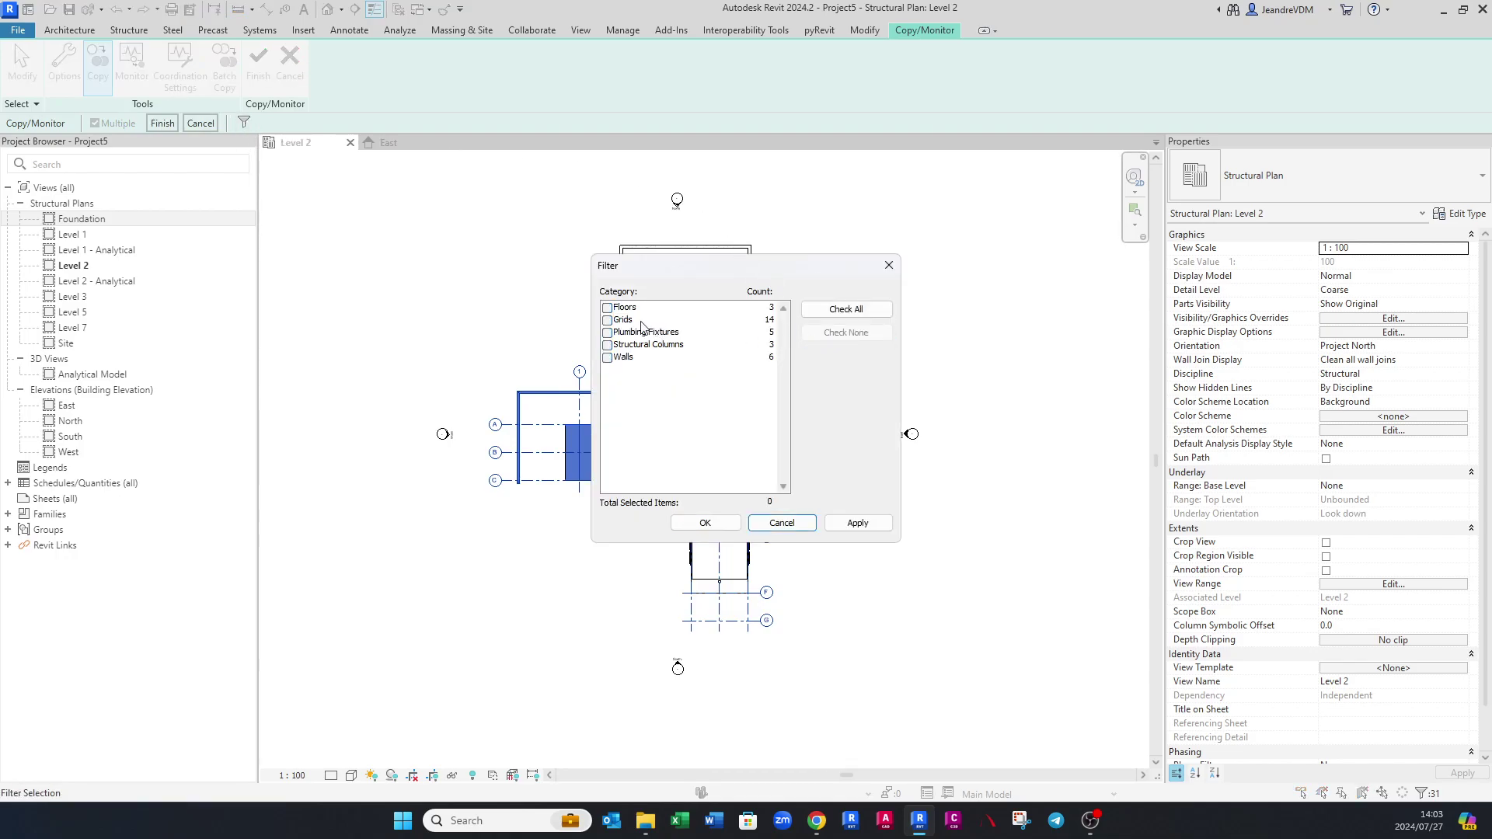
{"action": "left_click", "coordinate": [606, 320]}
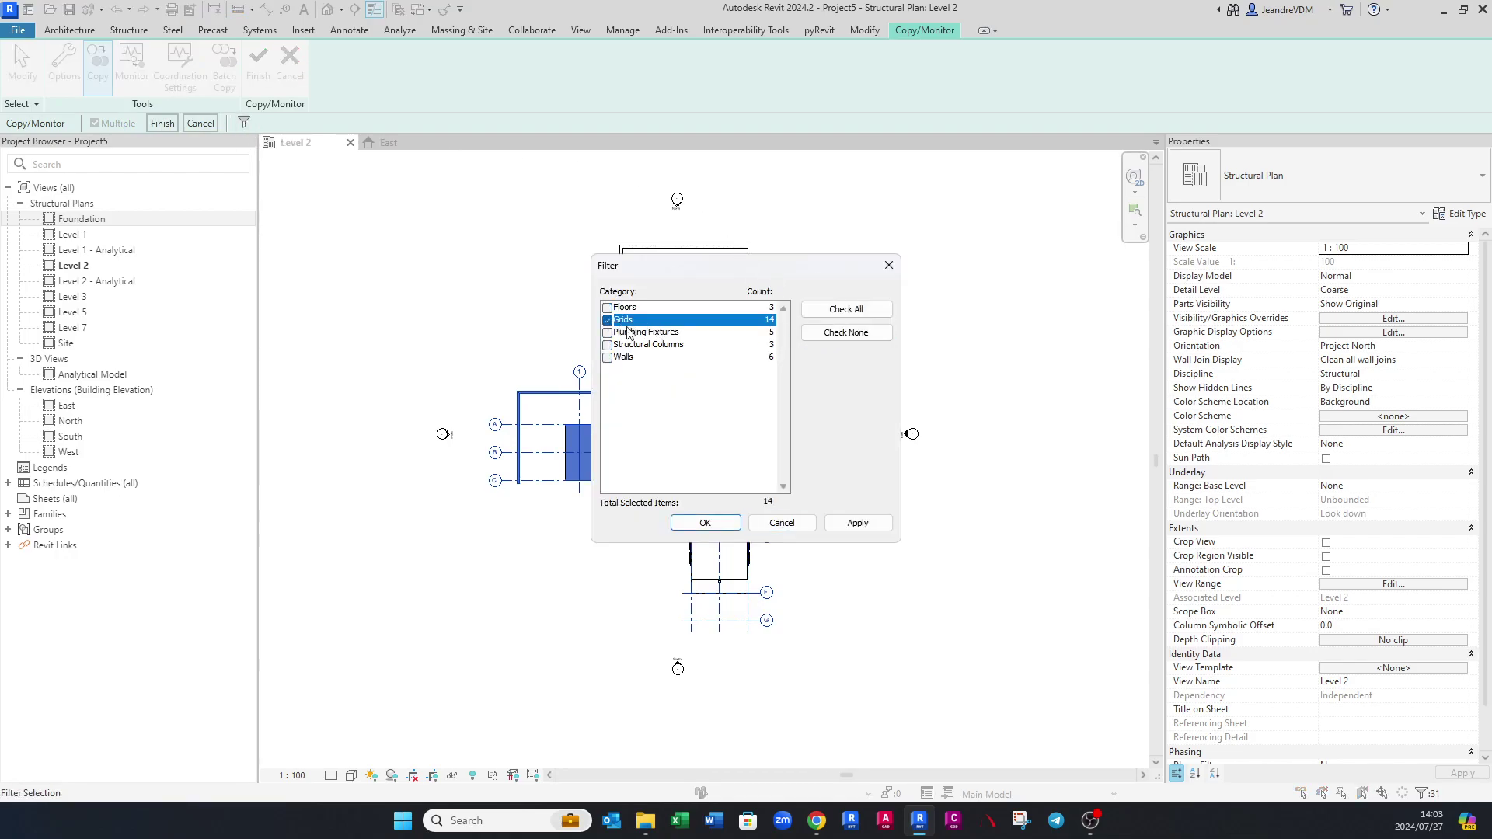
{"action": "left_click", "coordinate": [704, 522]}
{"action": "scroll", "coordinate": [611, 509], "scroll_direction": "up", "scroll_amount": 2}
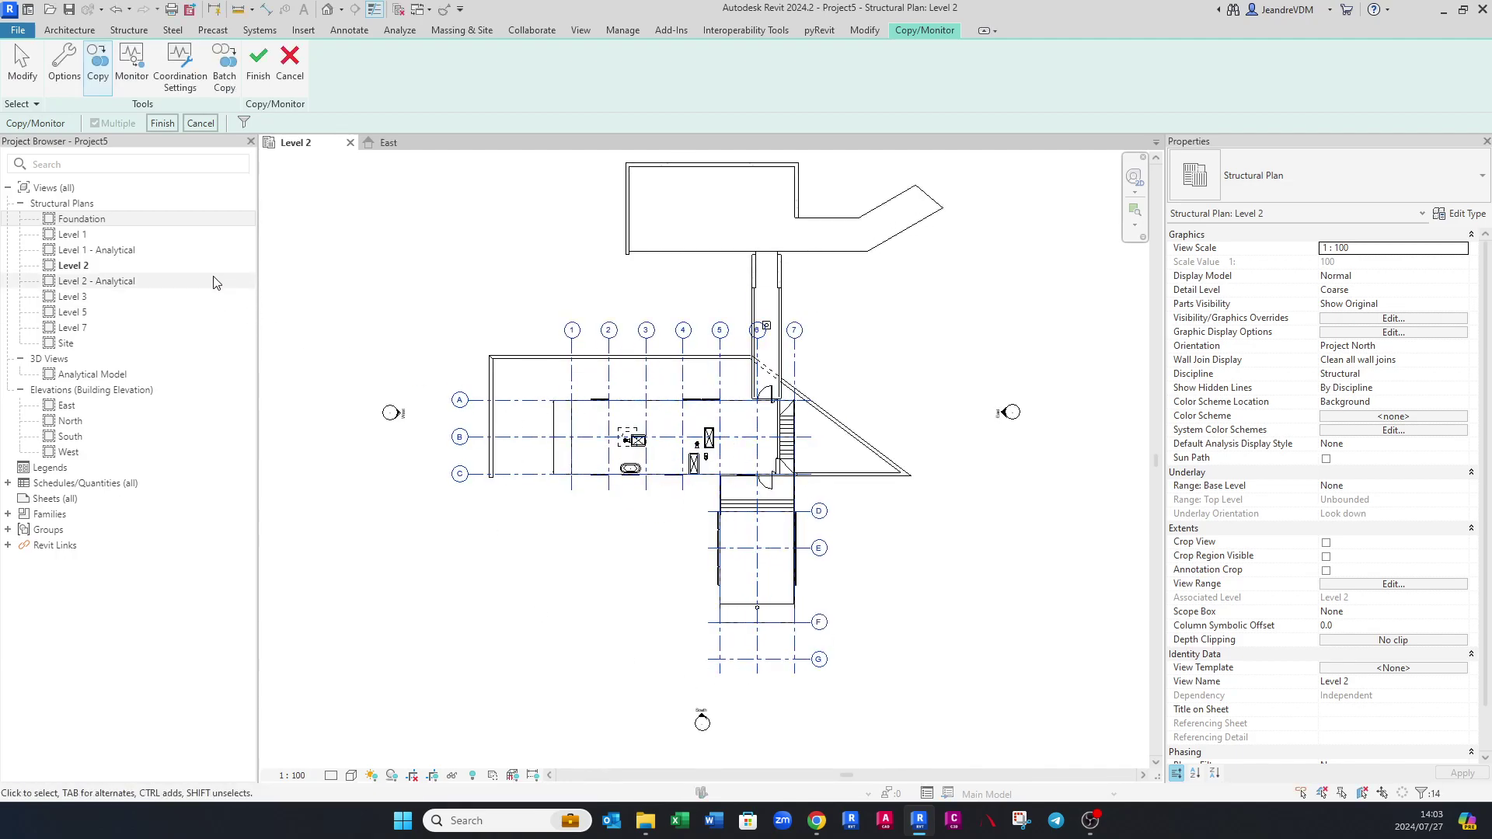
{"action": "left_click", "coordinate": [163, 124]}
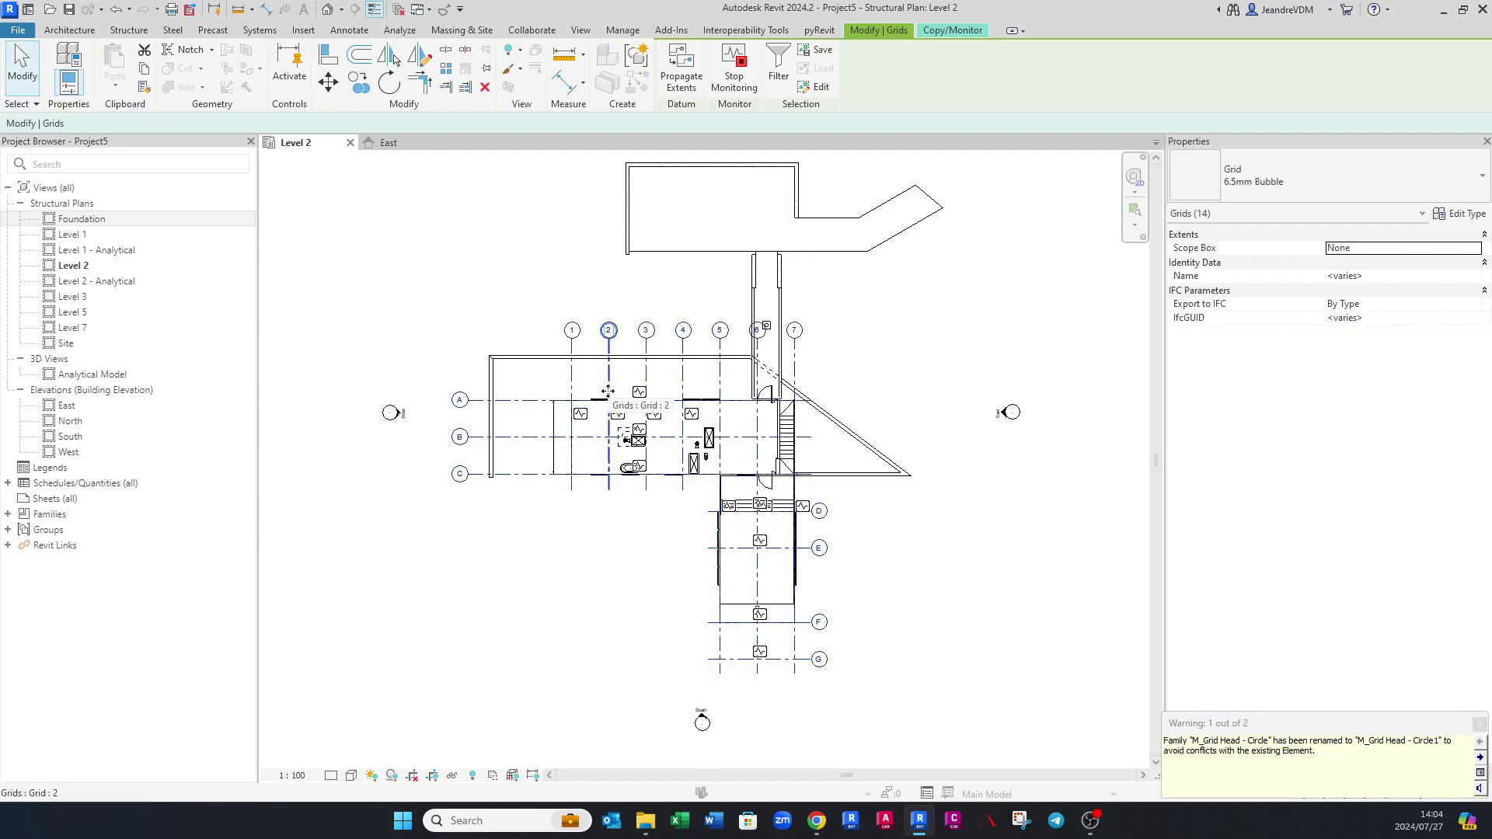
Stop monitoring the copied grids and finish the Copy/Monitor session.
{"action": "scroll", "coordinate": [606, 391], "scroll_direction": "up", "scroll_amount": 2}
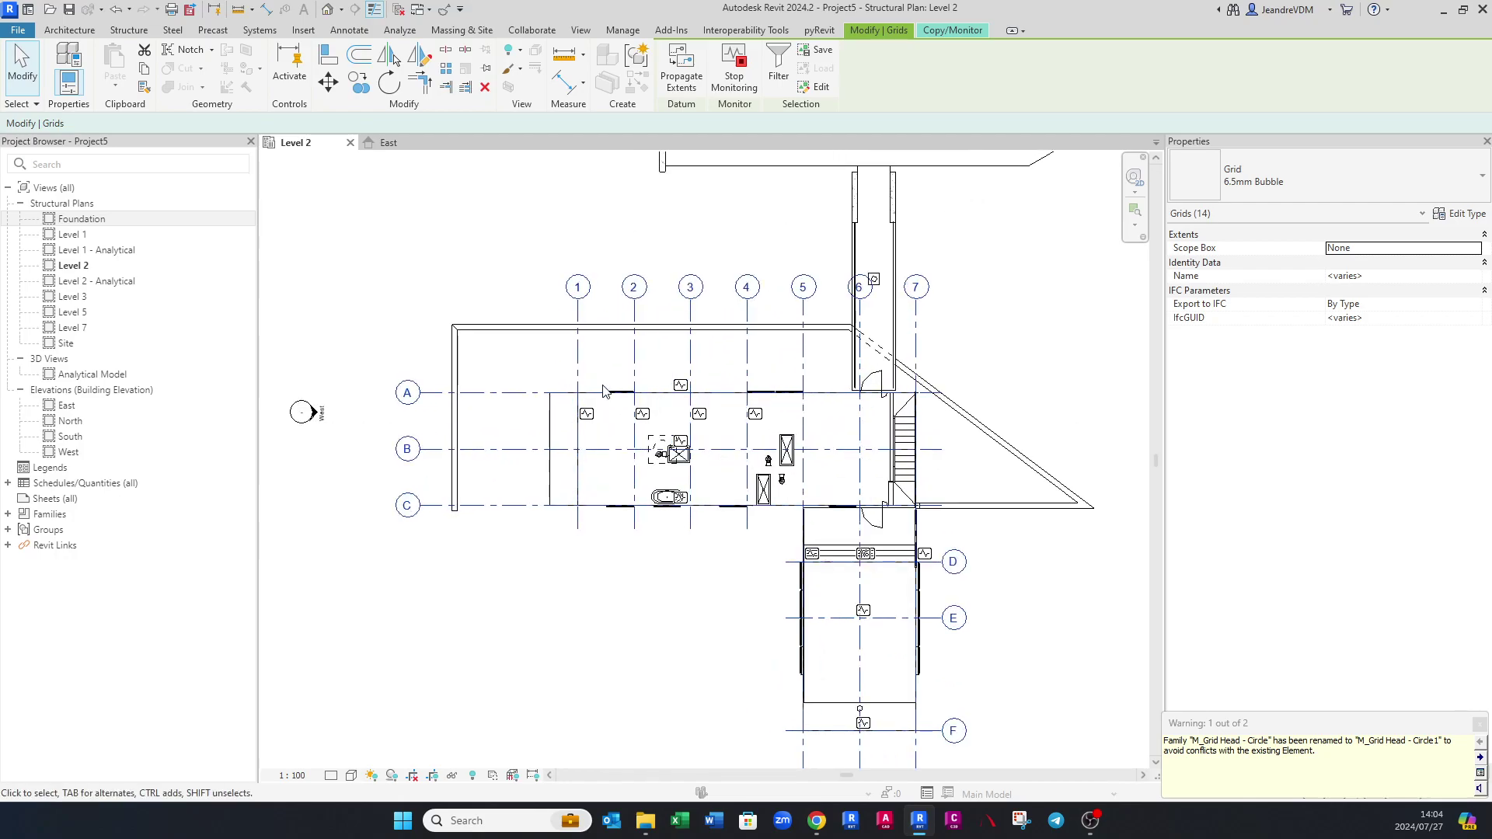
{"action": "scroll", "coordinate": [606, 391], "scroll_direction": "up", "scroll_amount": 1}
{"action": "middle_click_drag", "start_coordinate": [604, 333], "coordinate": [588, 413]}
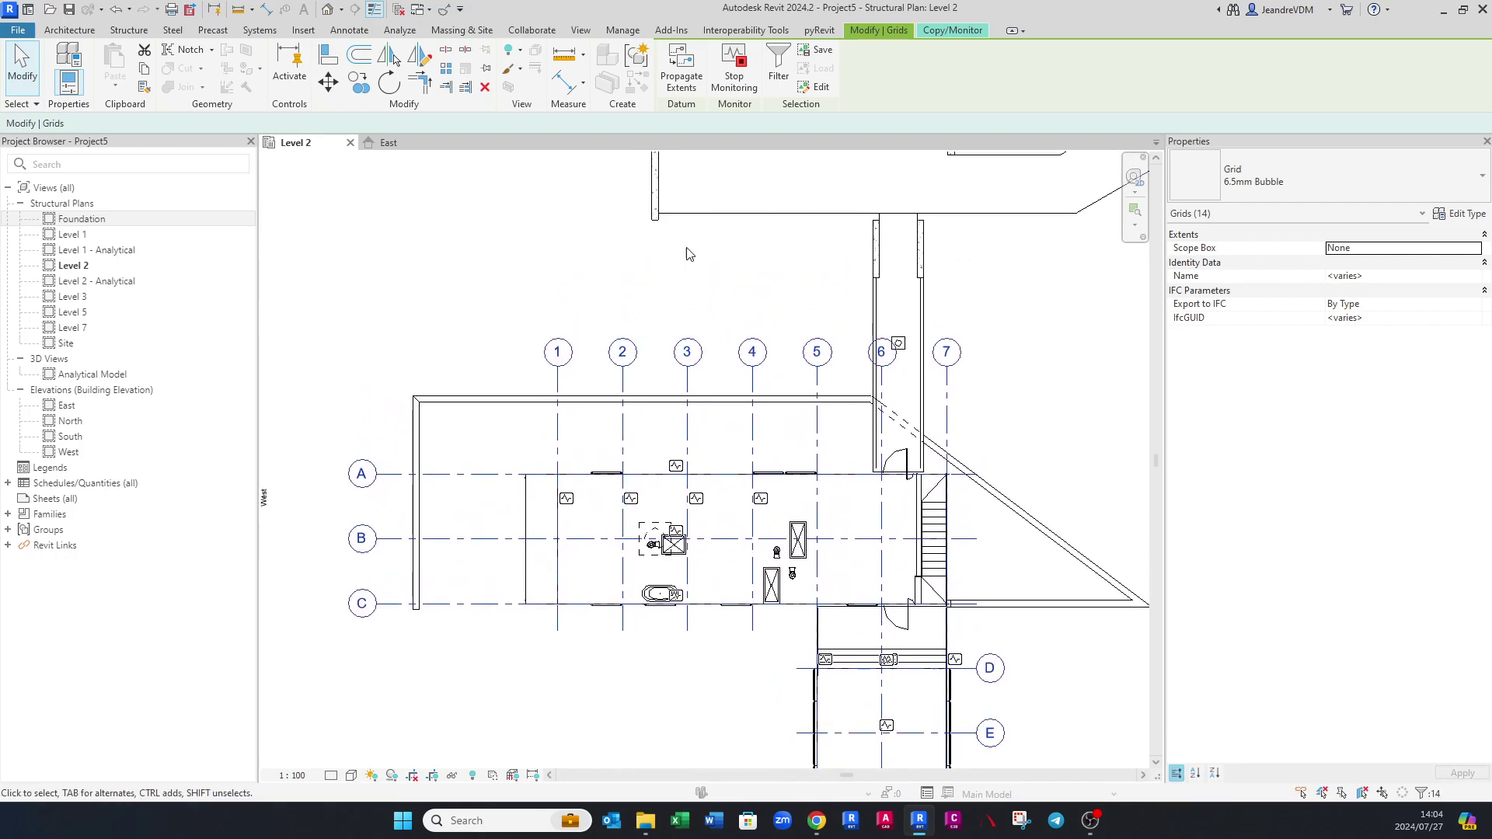
{"action": "left_click", "coordinate": [728, 76]}
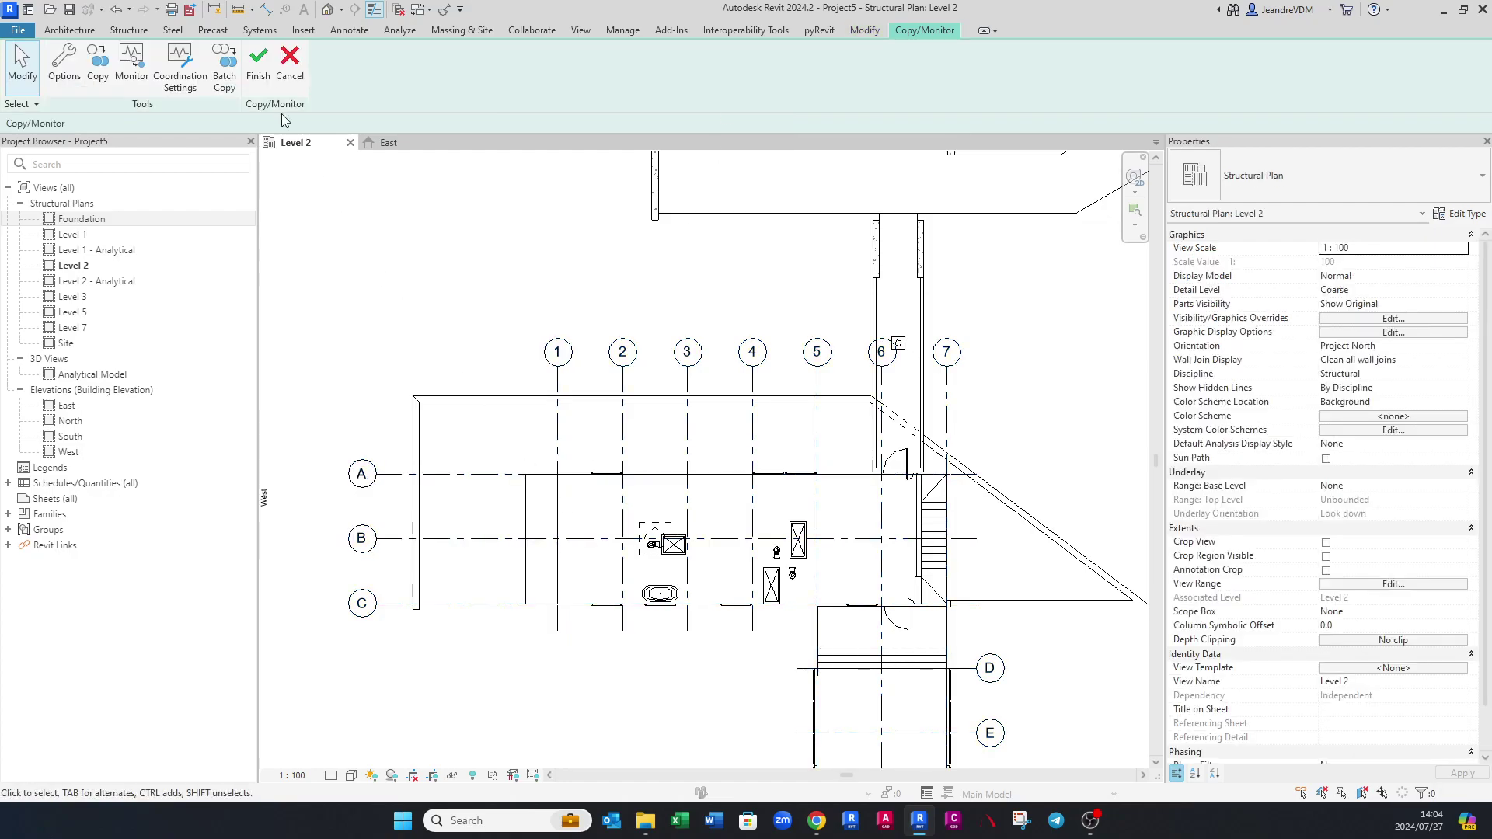
{"action": "left_click", "coordinate": [258, 66]}
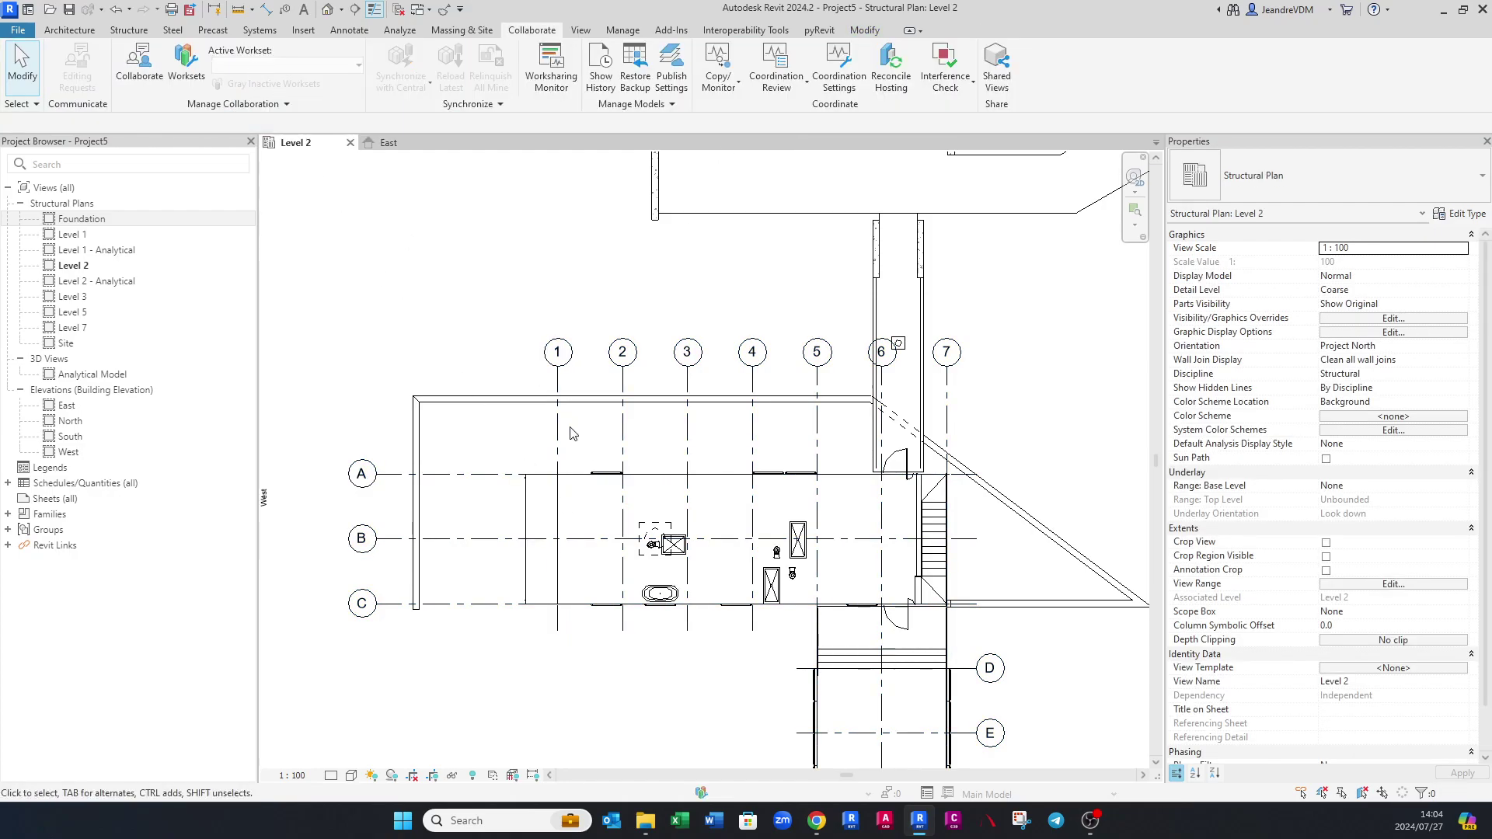
Try moving project grid 1 sideways off its linked grid line and undo the move.
{"action": "scroll", "coordinate": [562, 435], "scroll_direction": "up", "scroll_amount": 1}
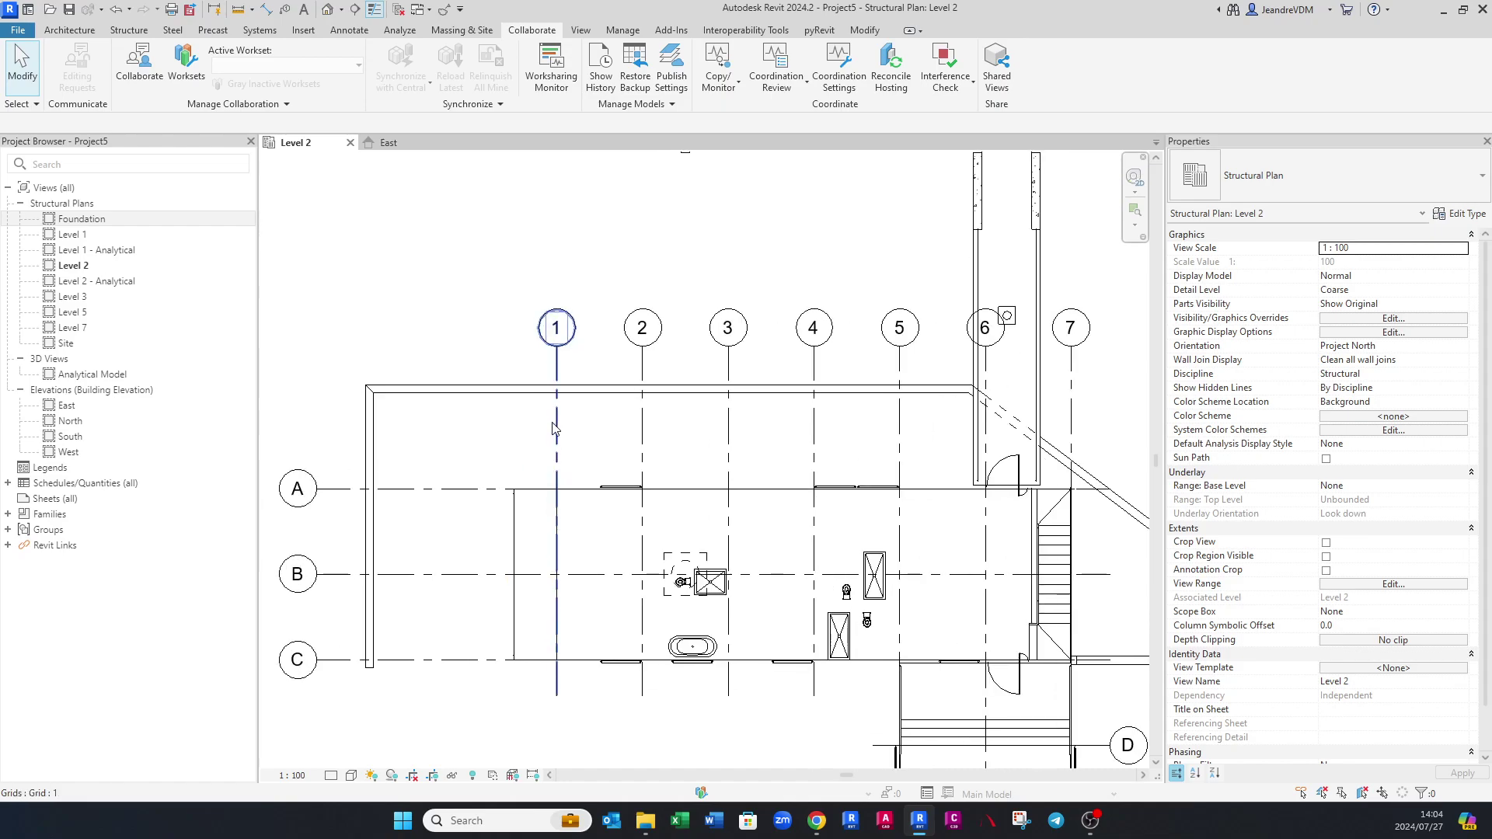
{"action": "scroll", "coordinate": [556, 425], "scroll_direction": "up", "scroll_amount": 1}
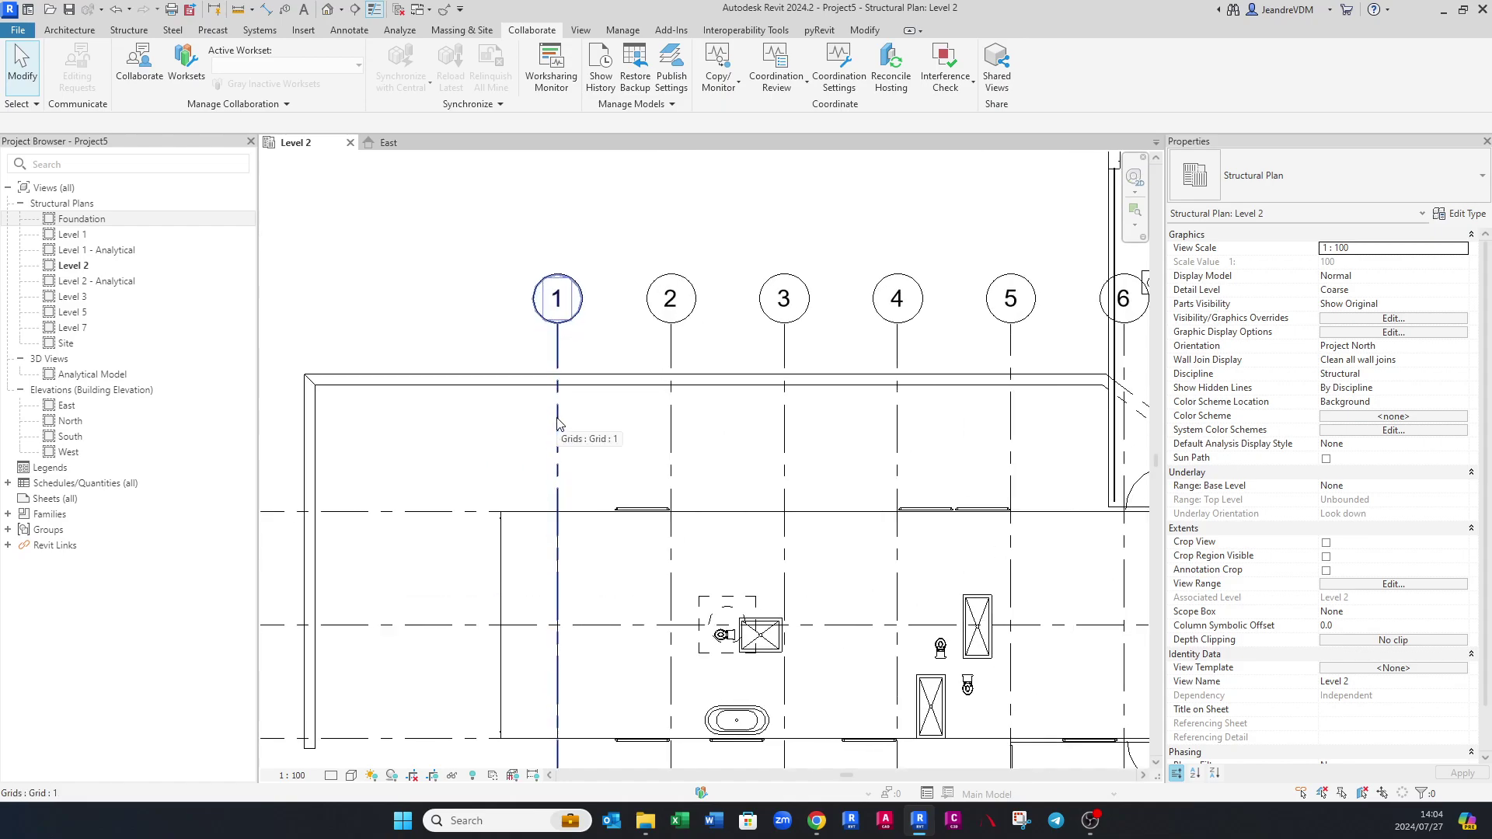
{"action": "left_click", "coordinate": [556, 422]}
{"action": "left_click_drag", "start_coordinate": [529, 403], "coordinate": [447, 404], "text": "ctrl"}
{"action": "key", "text": "Escape"}
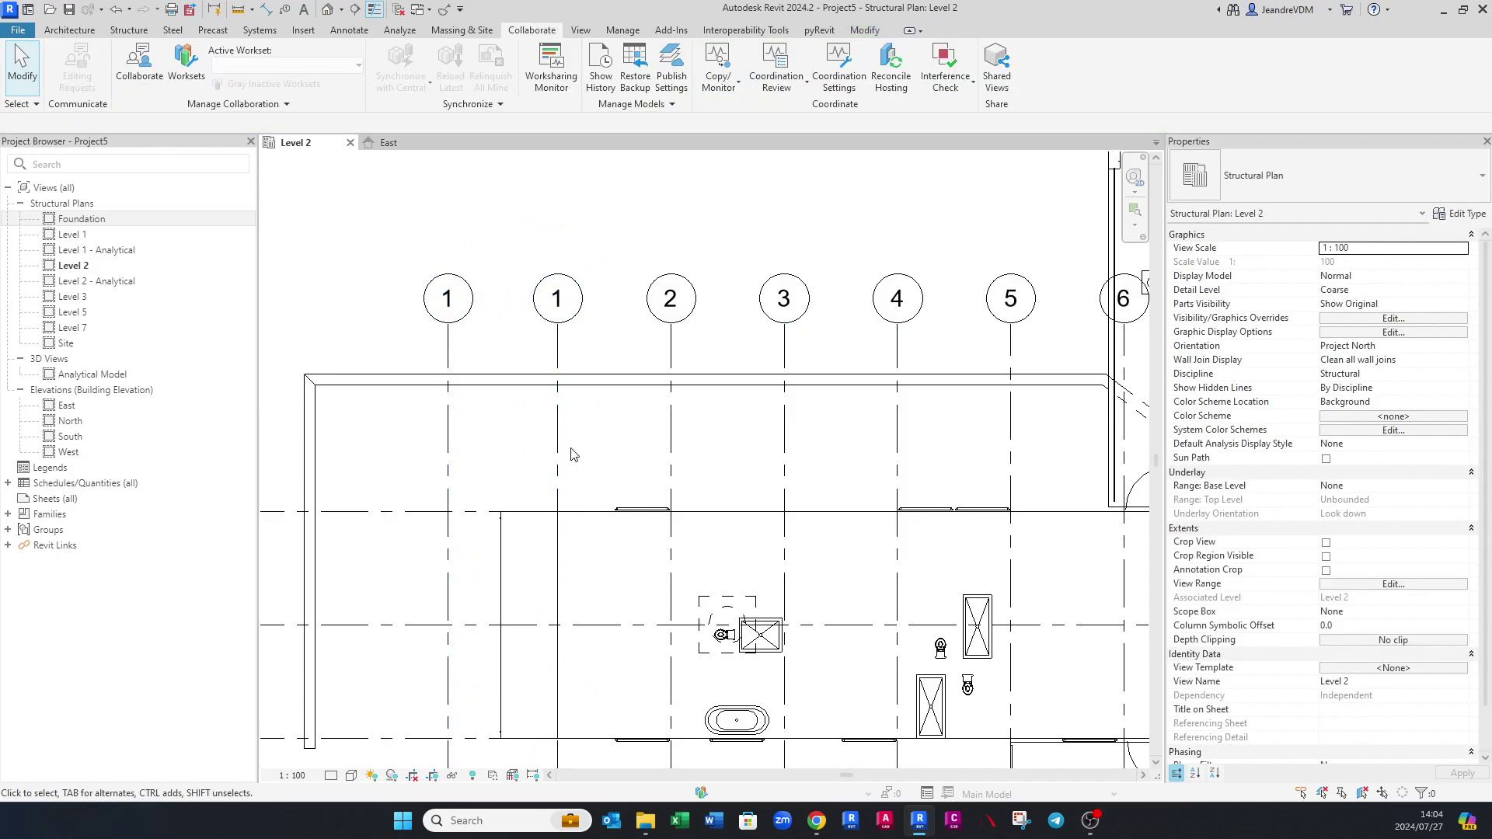
{"action": "key", "text": "ctrl+z"}
Extend project grids 1 to 7 upward so their bubbles sit above the linked grid heads.
{"action": "left_click", "coordinate": [557, 346]}
{"action": "left_click_drag", "start_coordinate": [556, 323], "coordinate": [556, 220]}
{"action": "key", "text": "Escape"}
{"action": "scroll", "coordinate": [598, 365], "scroll_direction": "down", "scroll_amount": 3}
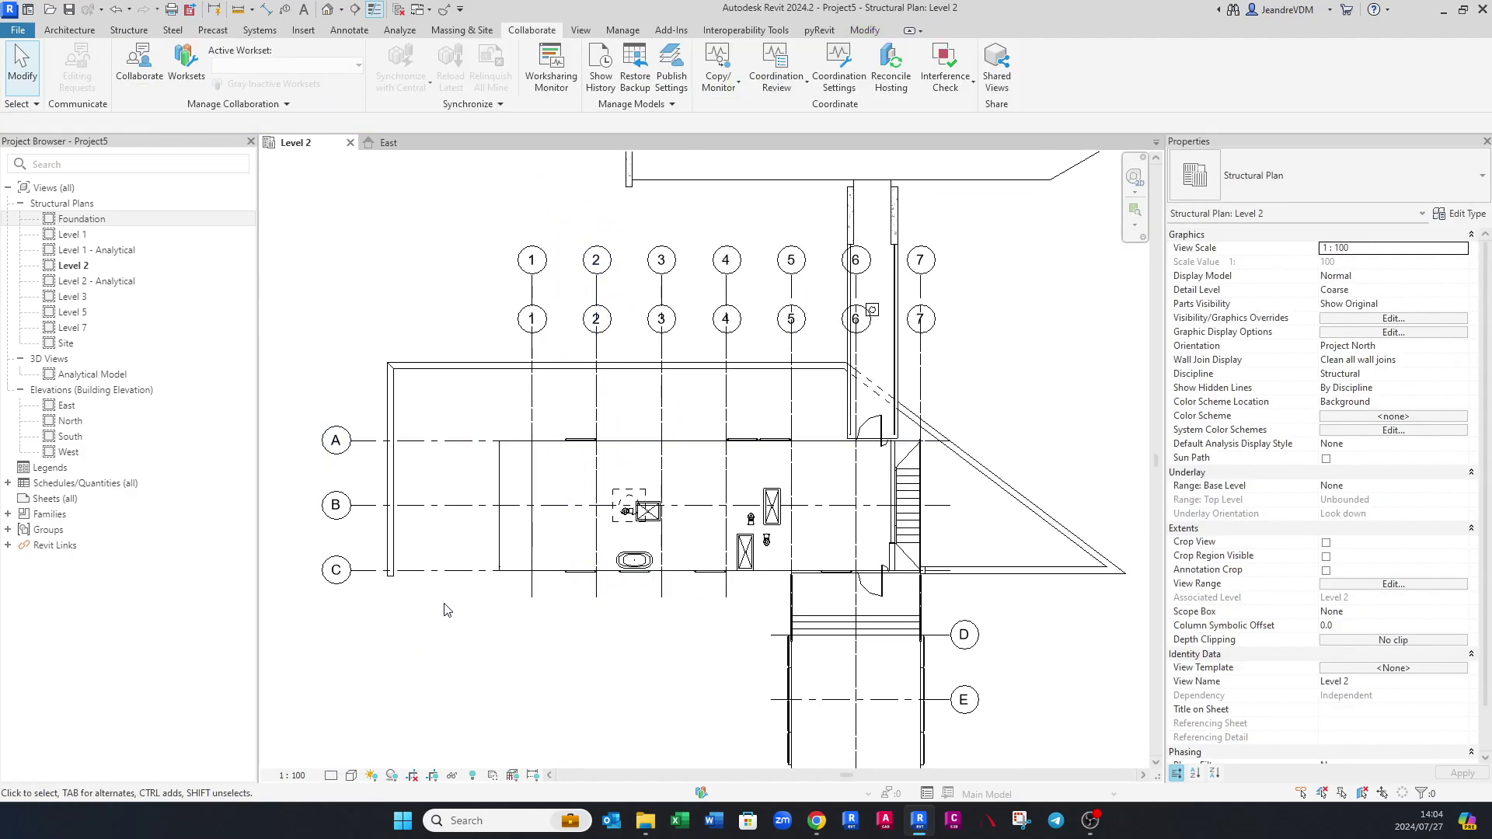
Display the linked racbasicsampleproject.rvt model in halftone in the Level 2 plan.
{"action": "key", "text": "v"}
{"action": "key", "text": "v"}
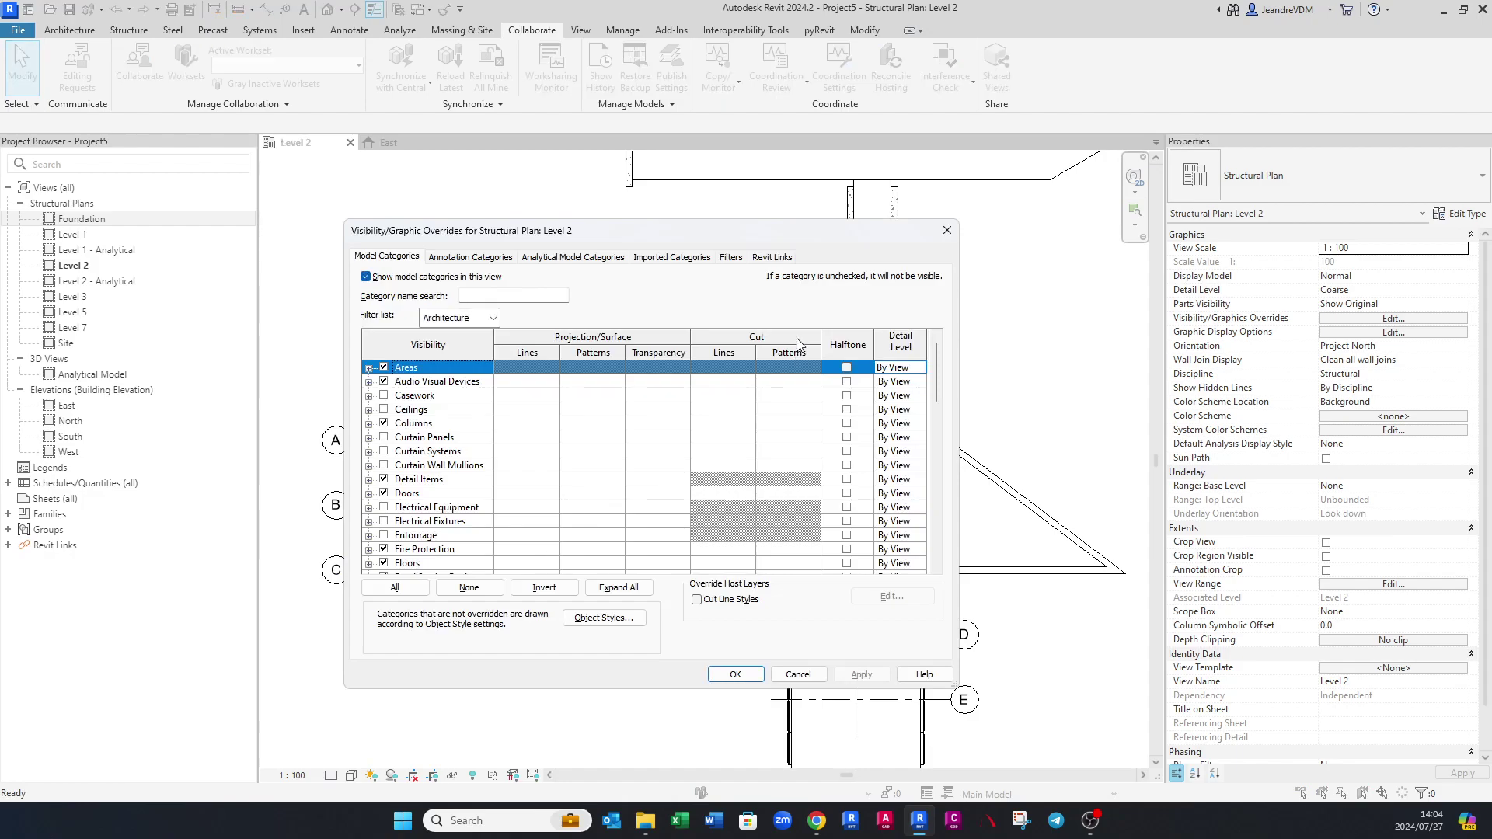
{"action": "left_click", "coordinate": [772, 257]}
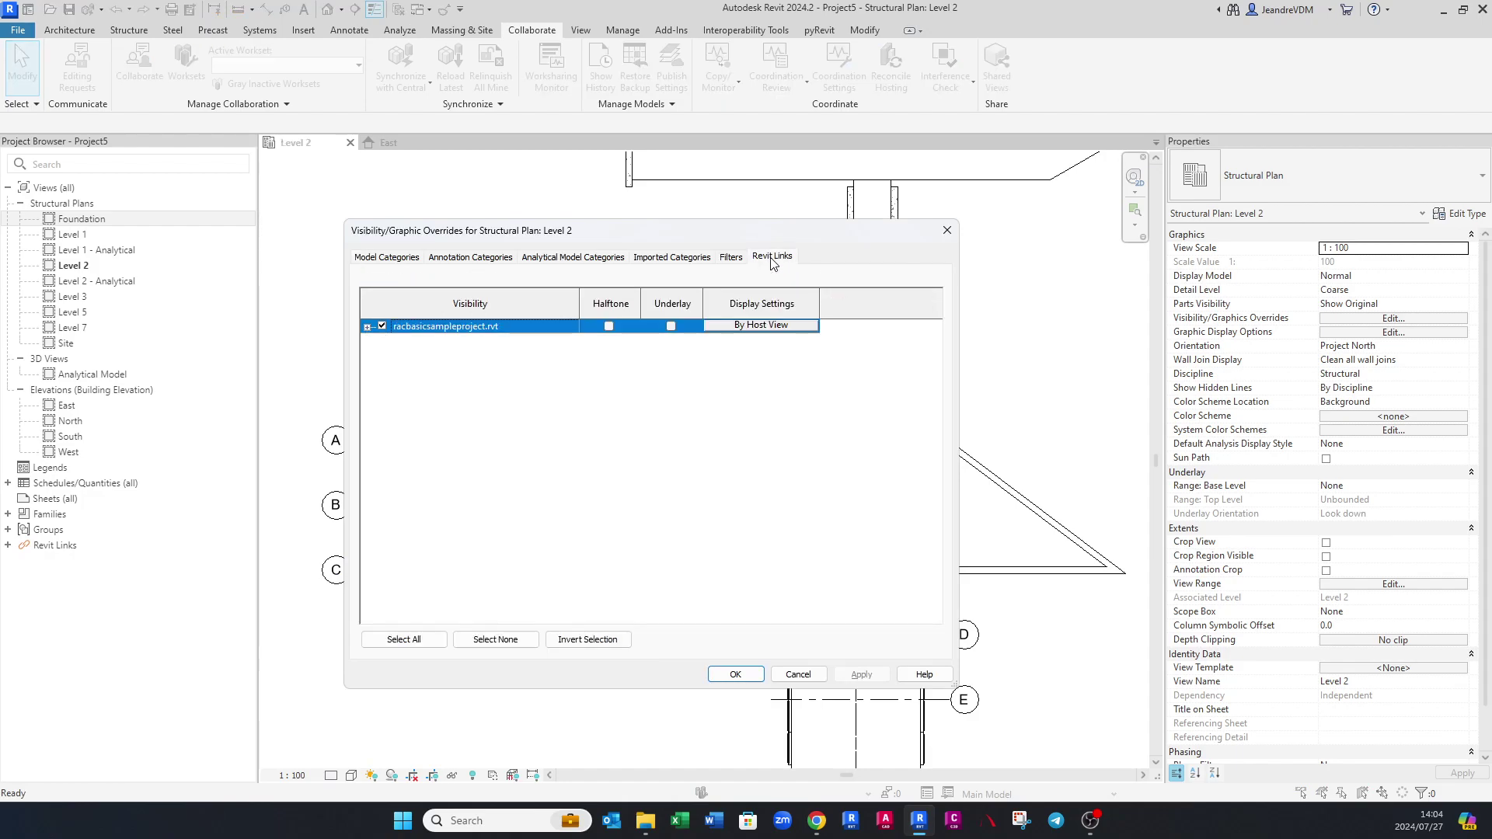
{"action": "left_click", "coordinate": [609, 327]}
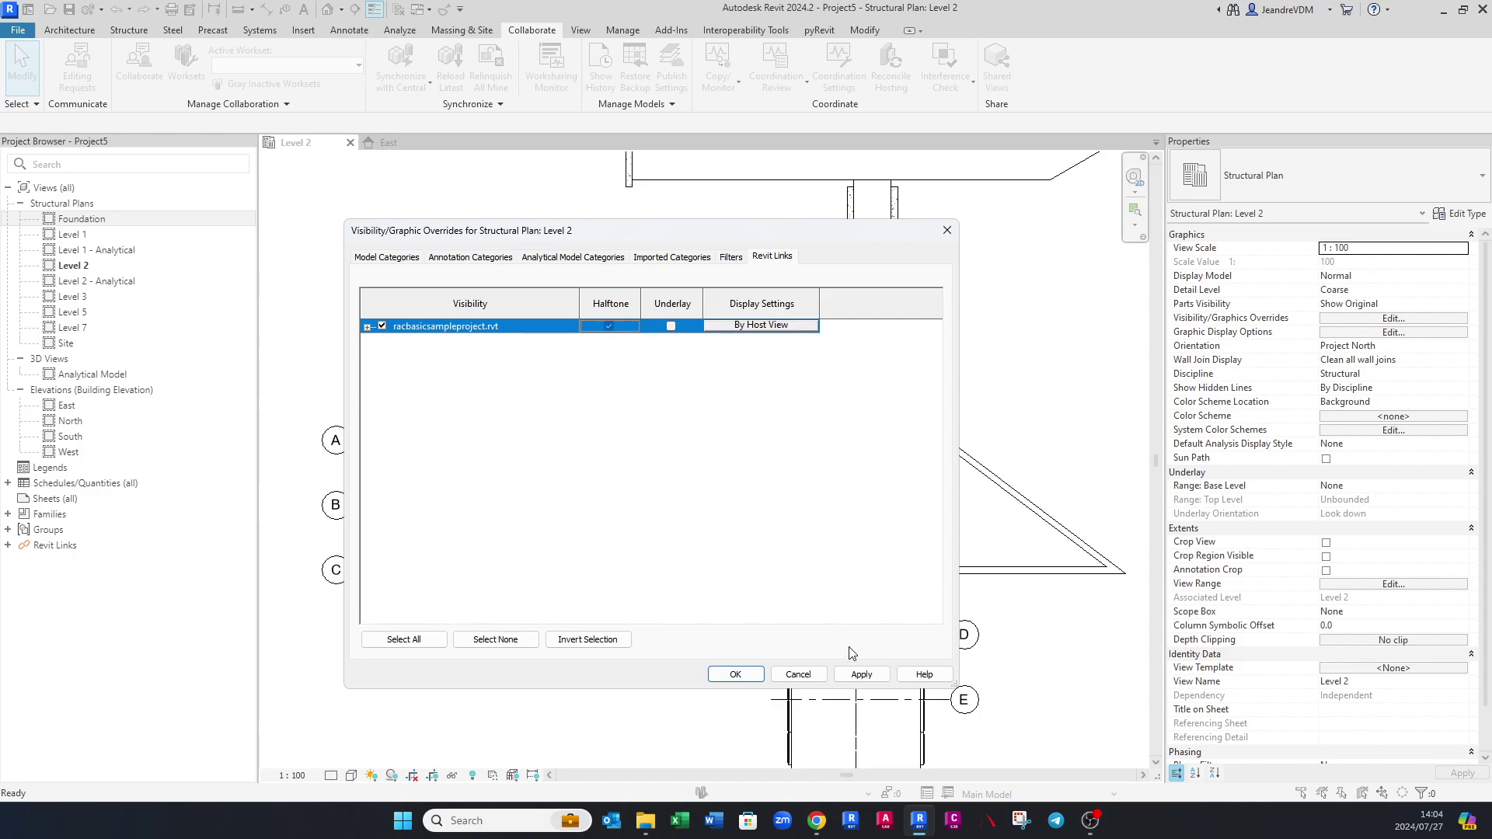
{"action": "left_click", "coordinate": [857, 674]}
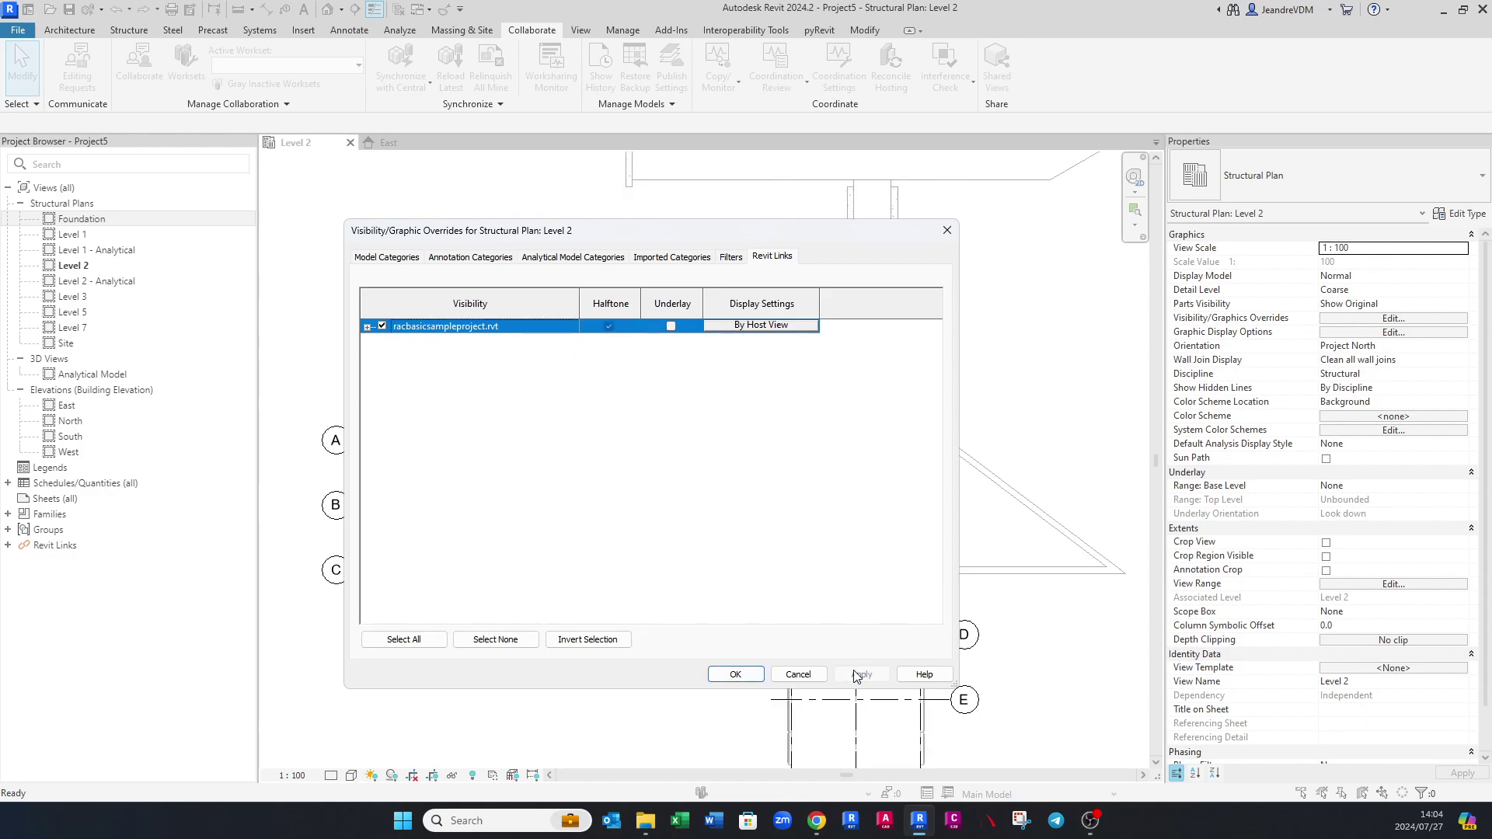
{"action": "left_click", "coordinate": [735, 675]}
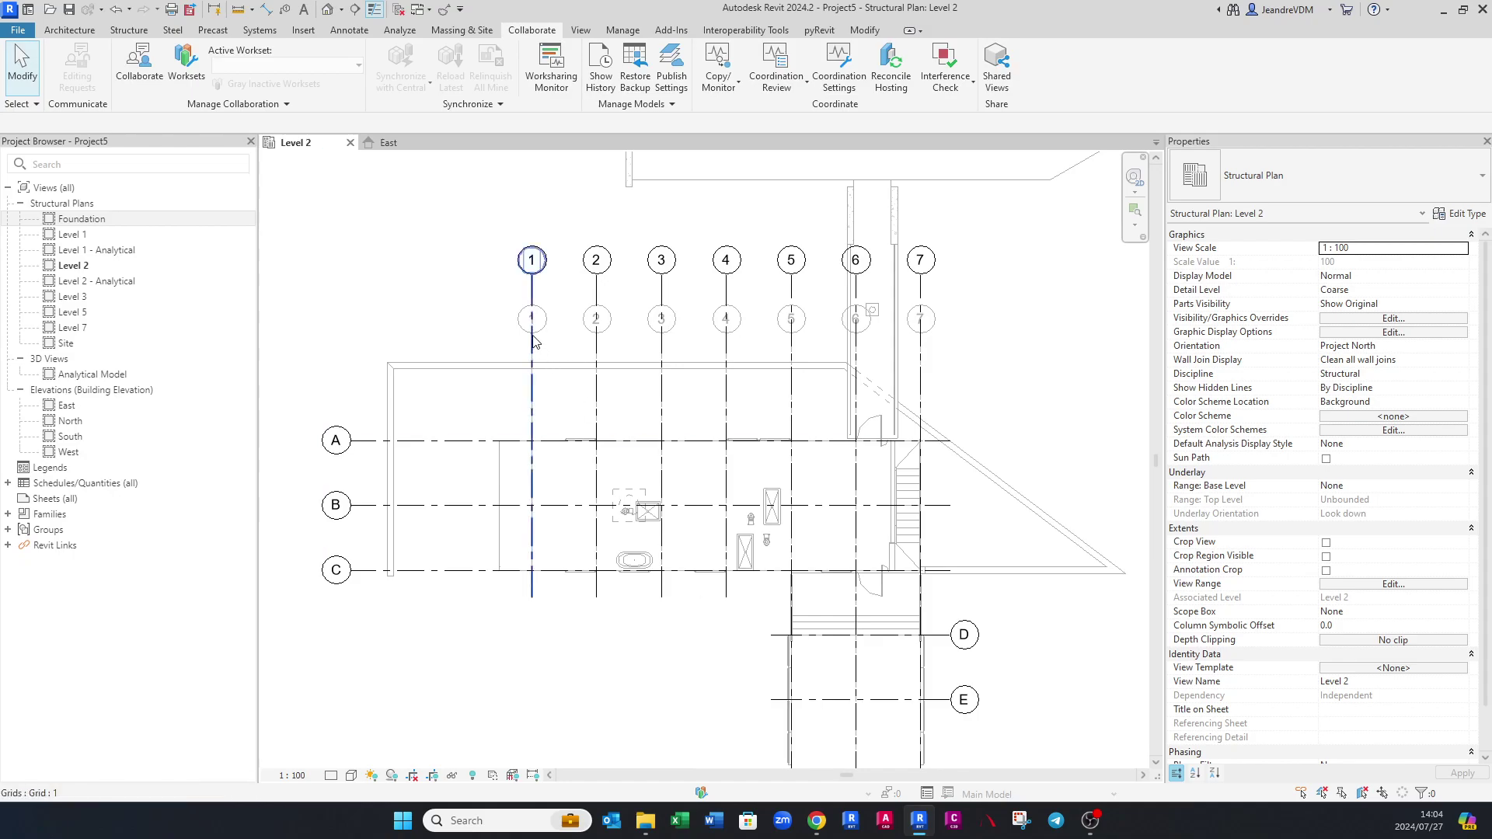
Extend project grids A, B and C outward so their bubbles sit clear of the linked grid heads.
{"action": "scroll", "coordinate": [533, 330], "scroll_direction": "up", "scroll_amount": 1}
{"action": "middle_click_drag", "start_coordinate": [556, 322], "coordinate": [714, 279]}
{"action": "left_click", "coordinate": [432, 432]}
{"action": "left_click_drag", "start_coordinate": [452, 432], "coordinate": [394, 432]}
{"action": "key", "text": "Escape"}
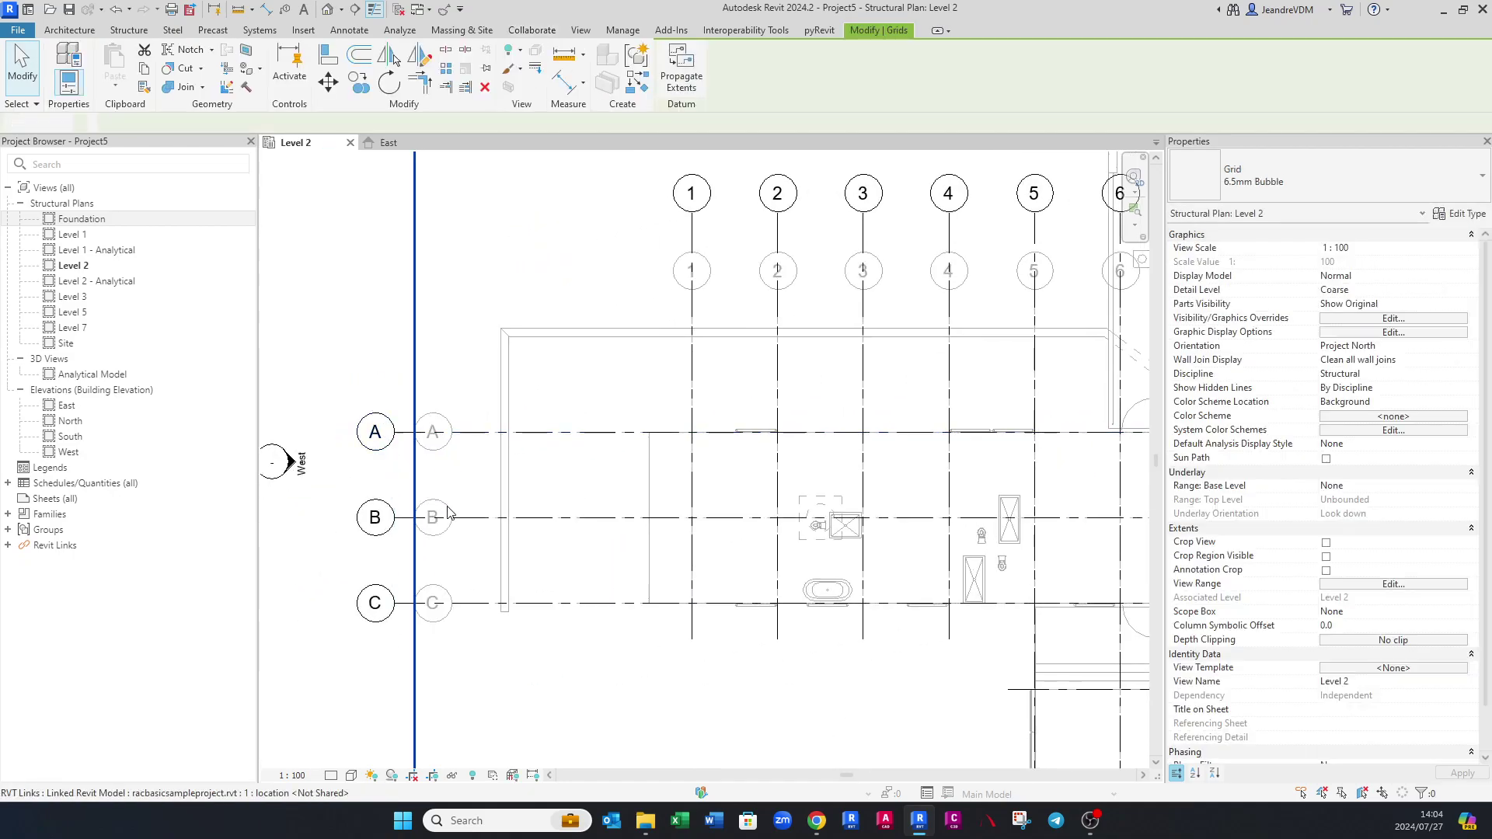
{"action": "scroll", "coordinate": [448, 454], "scroll_direction": "down", "scroll_amount": 1}
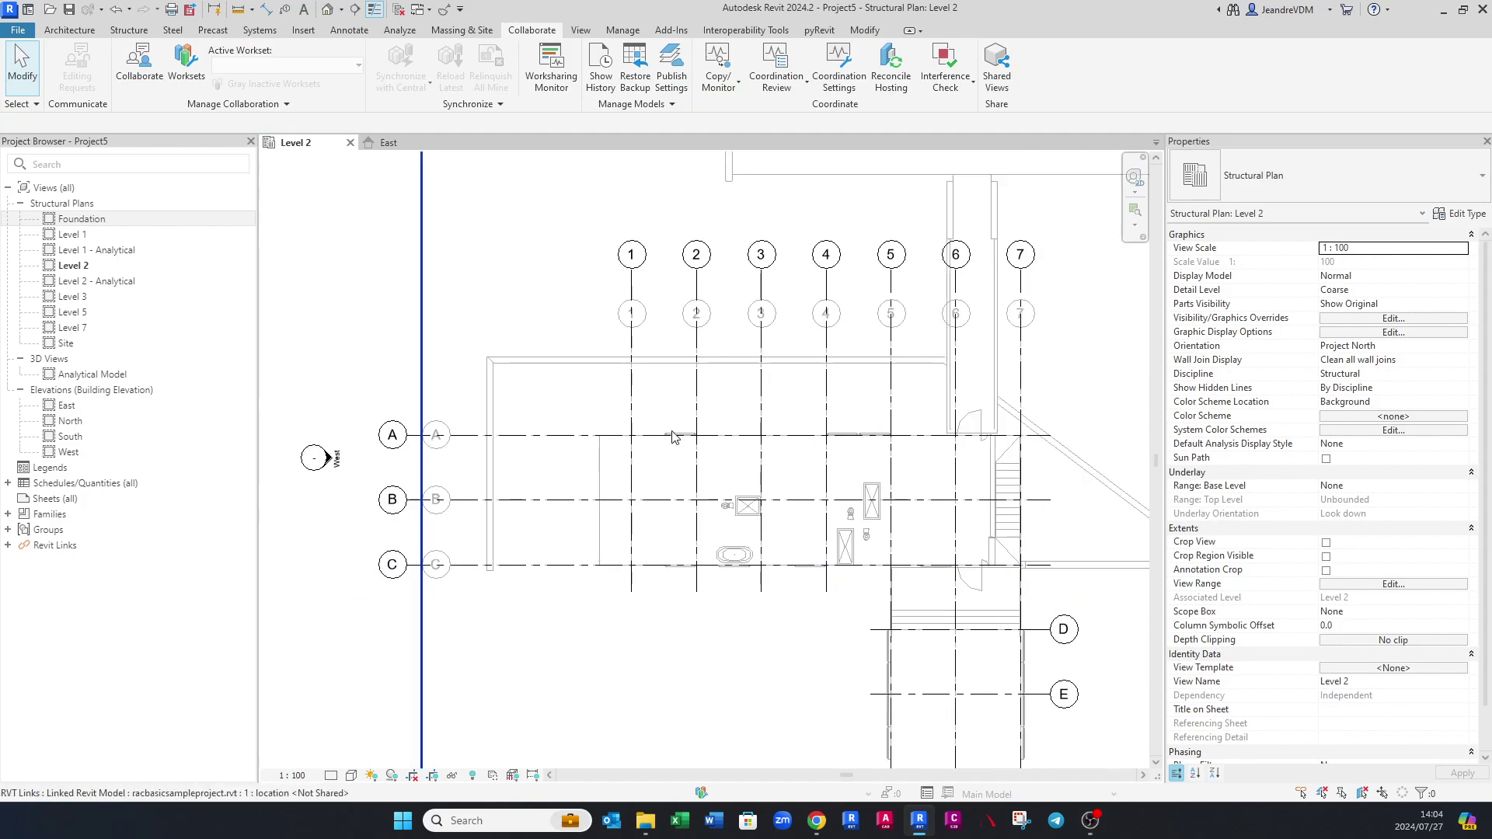
{"action": "middle_click_drag", "start_coordinate": [781, 336], "coordinate": [731, 362]}
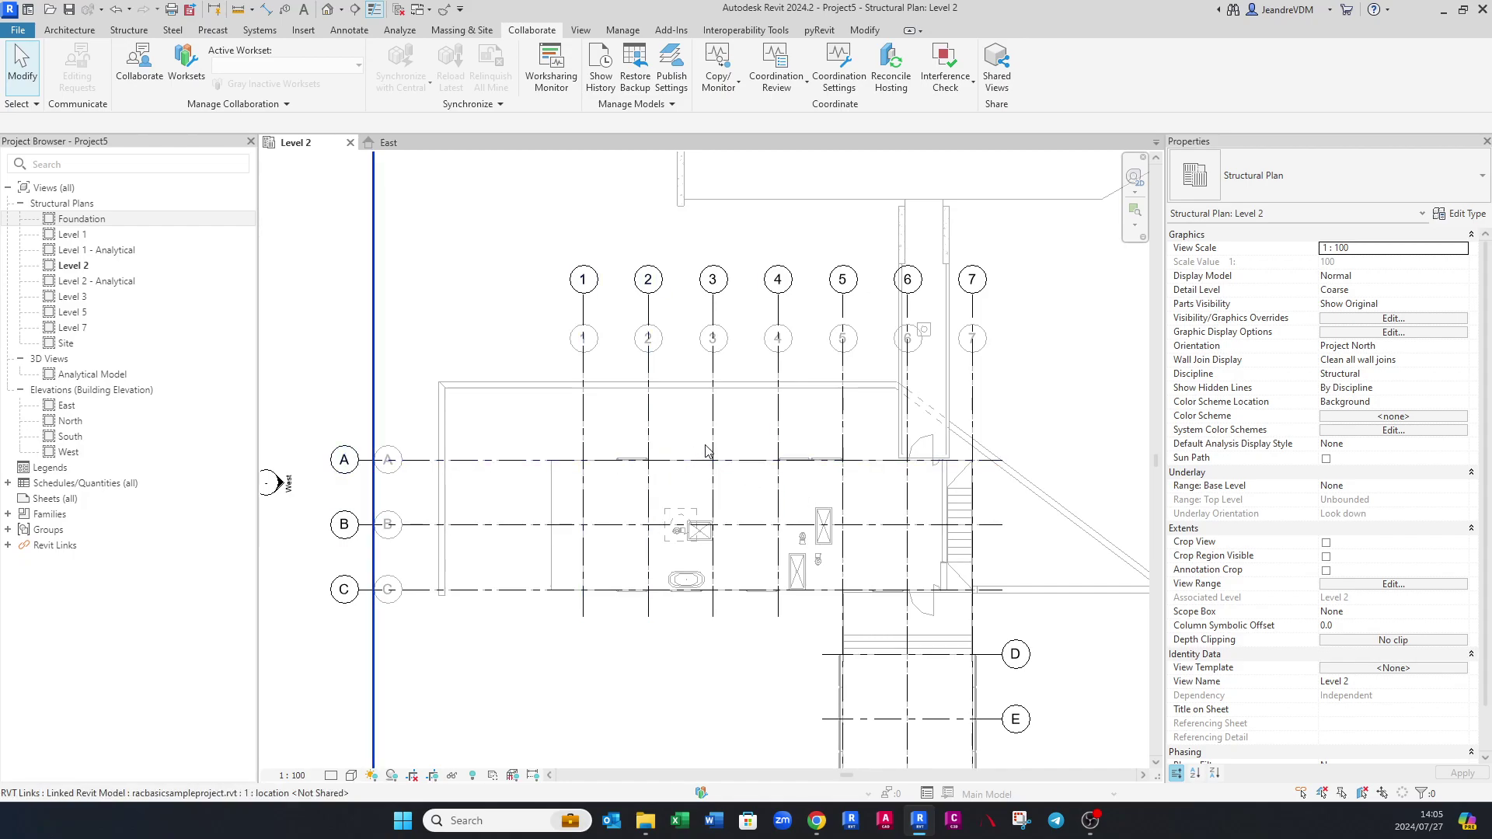
Set the linked racbasicsampleproject.rvt's display settings in the Level 2 plan to Custom, with its model categories also set to Custom.
{"action": "scroll", "coordinate": [719, 443], "scroll_direction": "up", "scroll_amount": 1}
{"action": "middle_click_drag", "start_coordinate": [722, 441], "coordinate": [673, 436]}
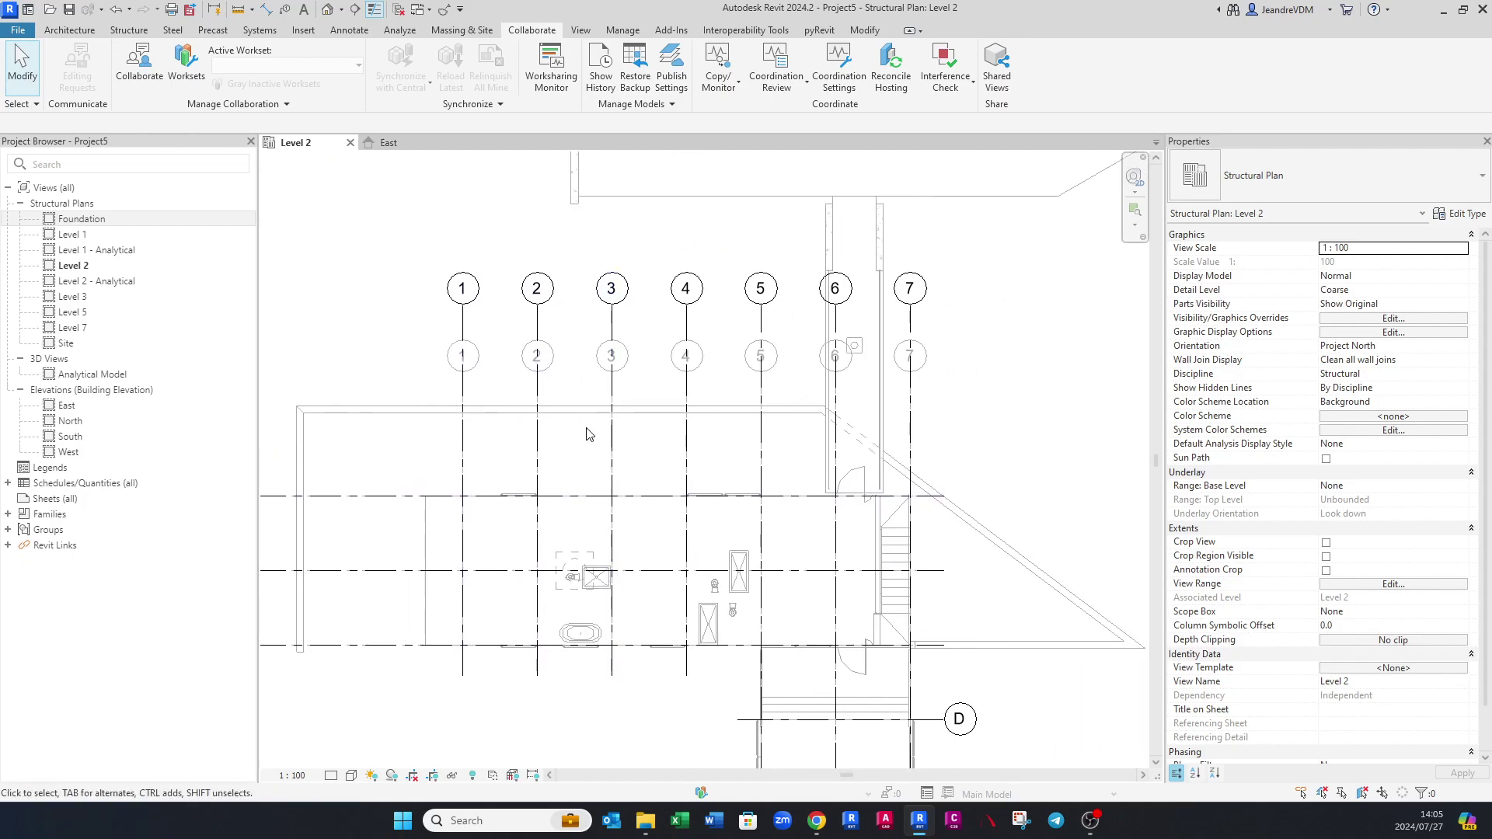
{"action": "key", "text": "v"}
{"action": "key", "text": "g"}
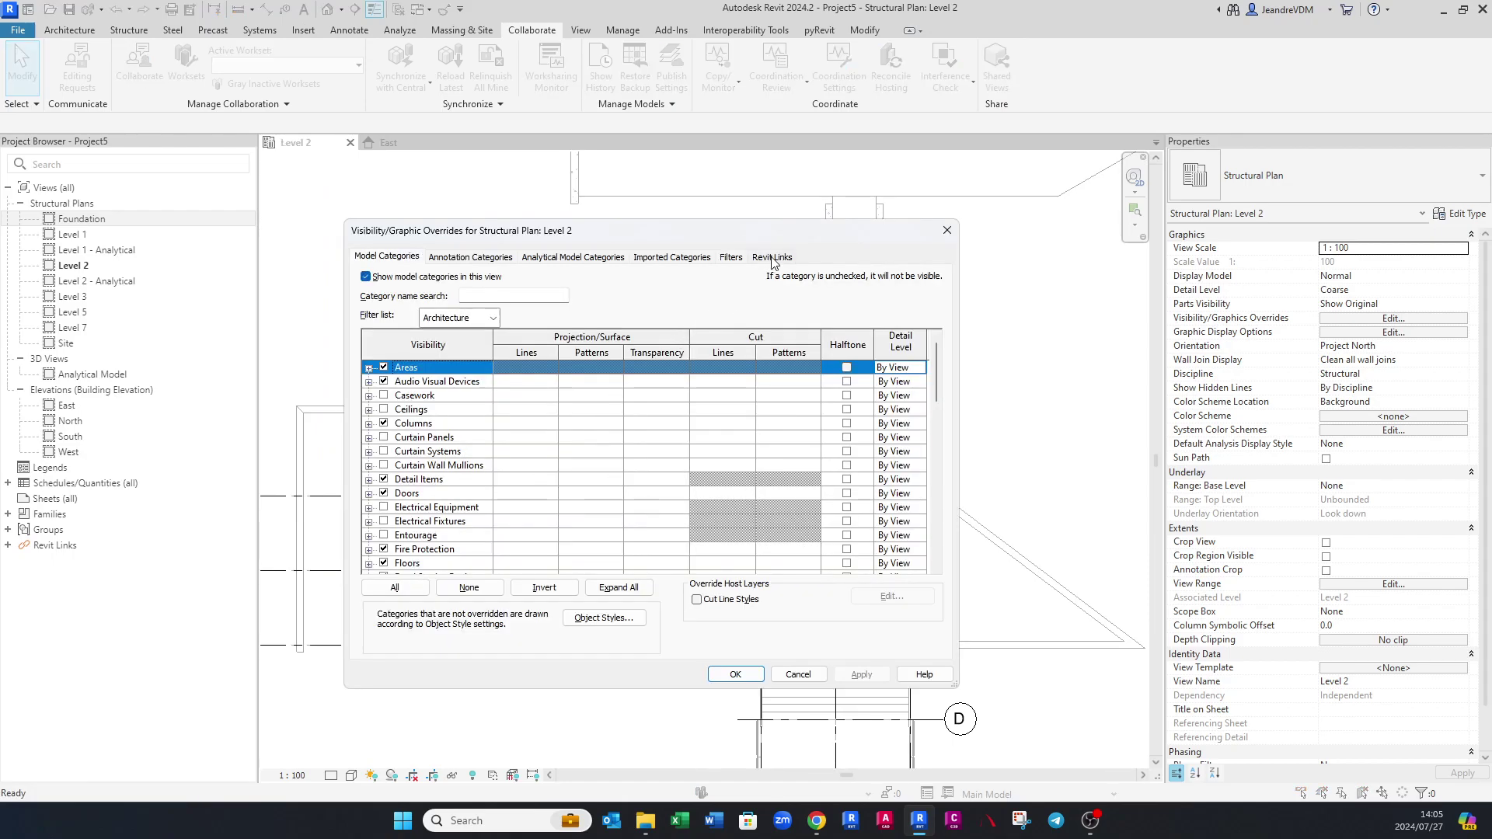
{"action": "left_click", "coordinate": [772, 257]}
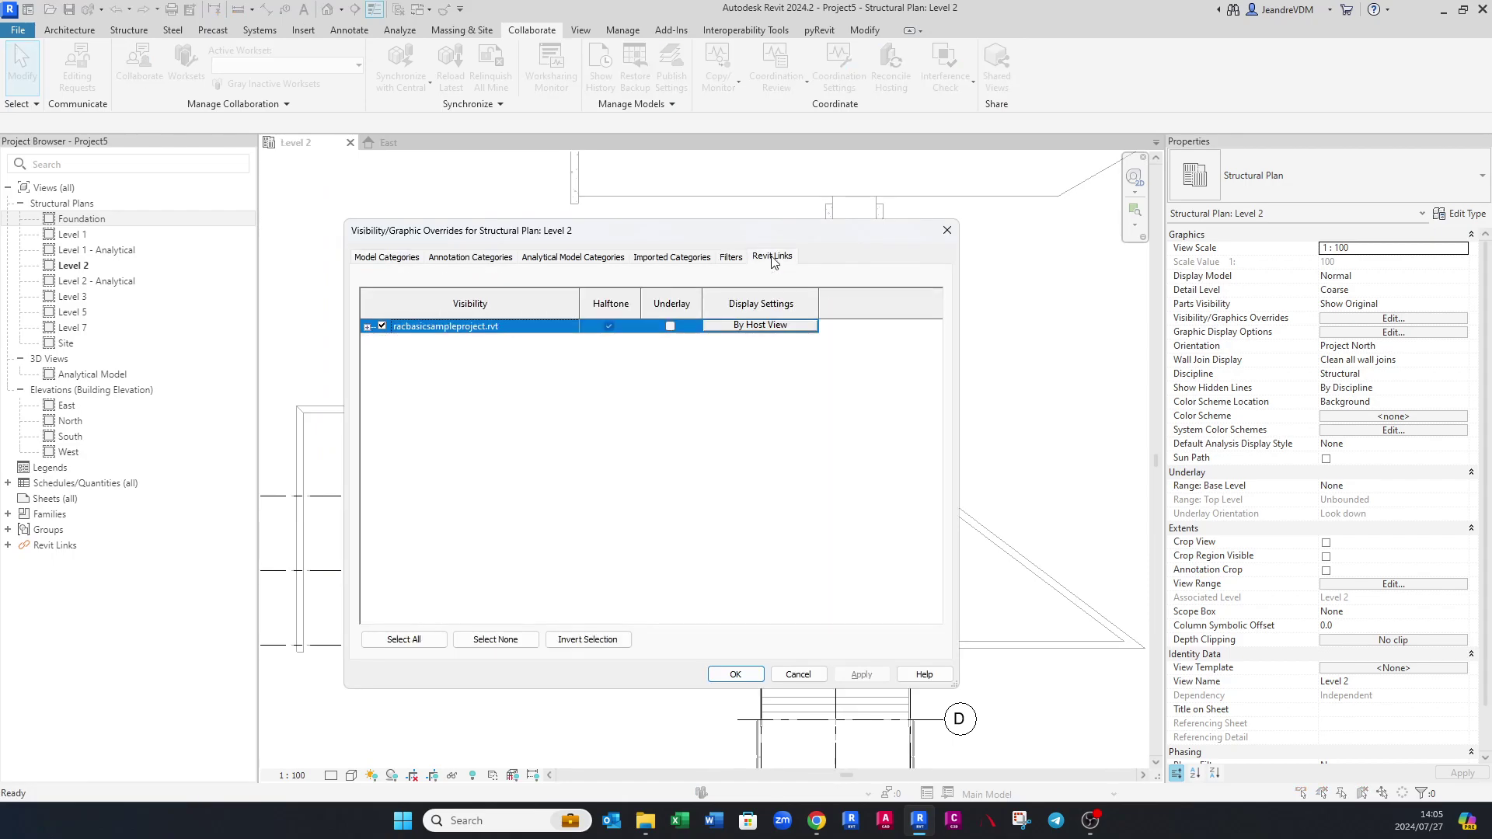
{"action": "left_click", "coordinate": [761, 326]}
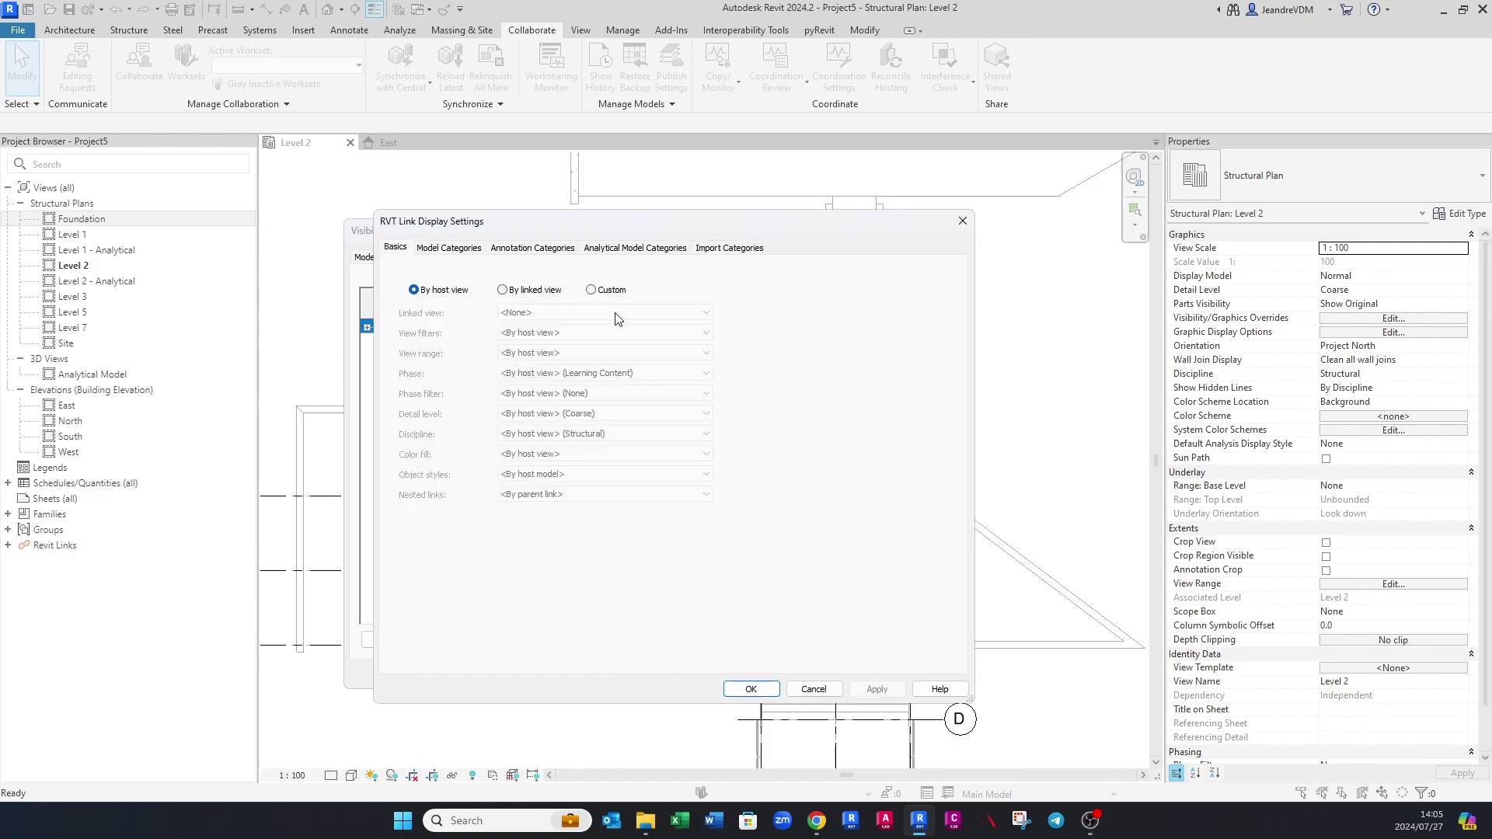
{"action": "left_click", "coordinate": [590, 290]}
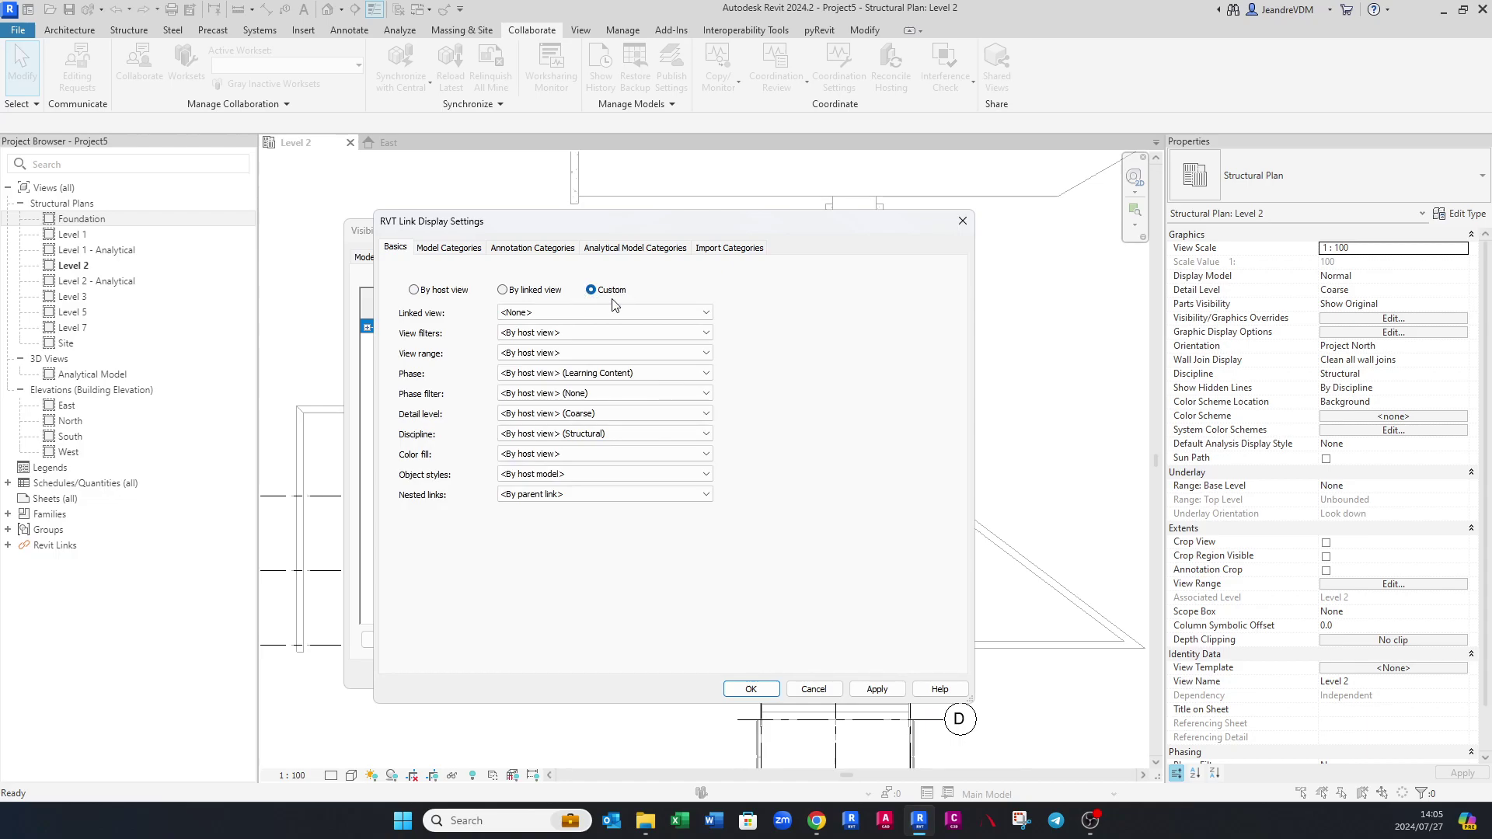
{"action": "left_click", "coordinate": [451, 249]}
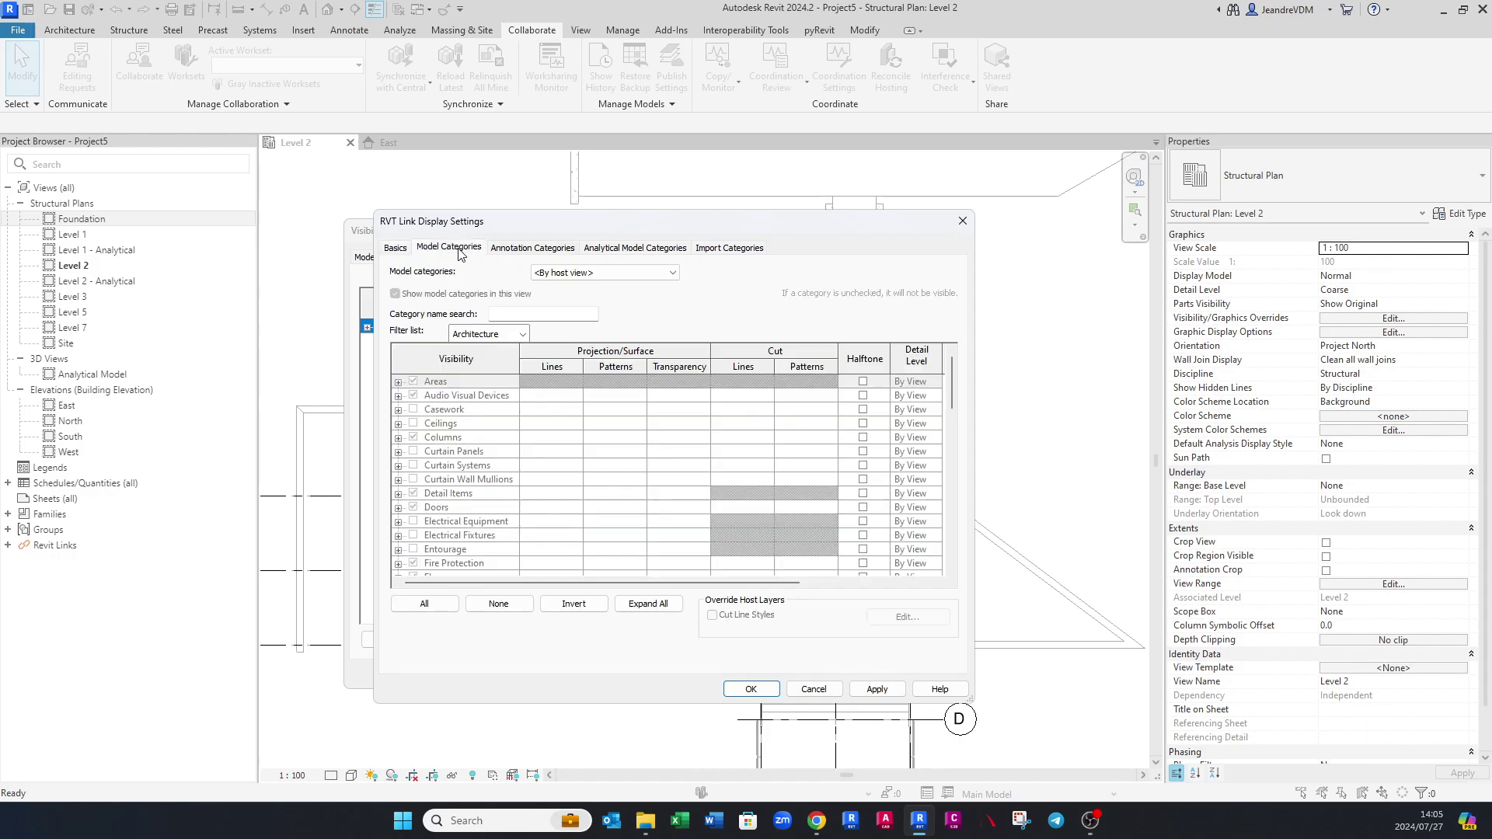
{"action": "left_click", "coordinate": [549, 273]}
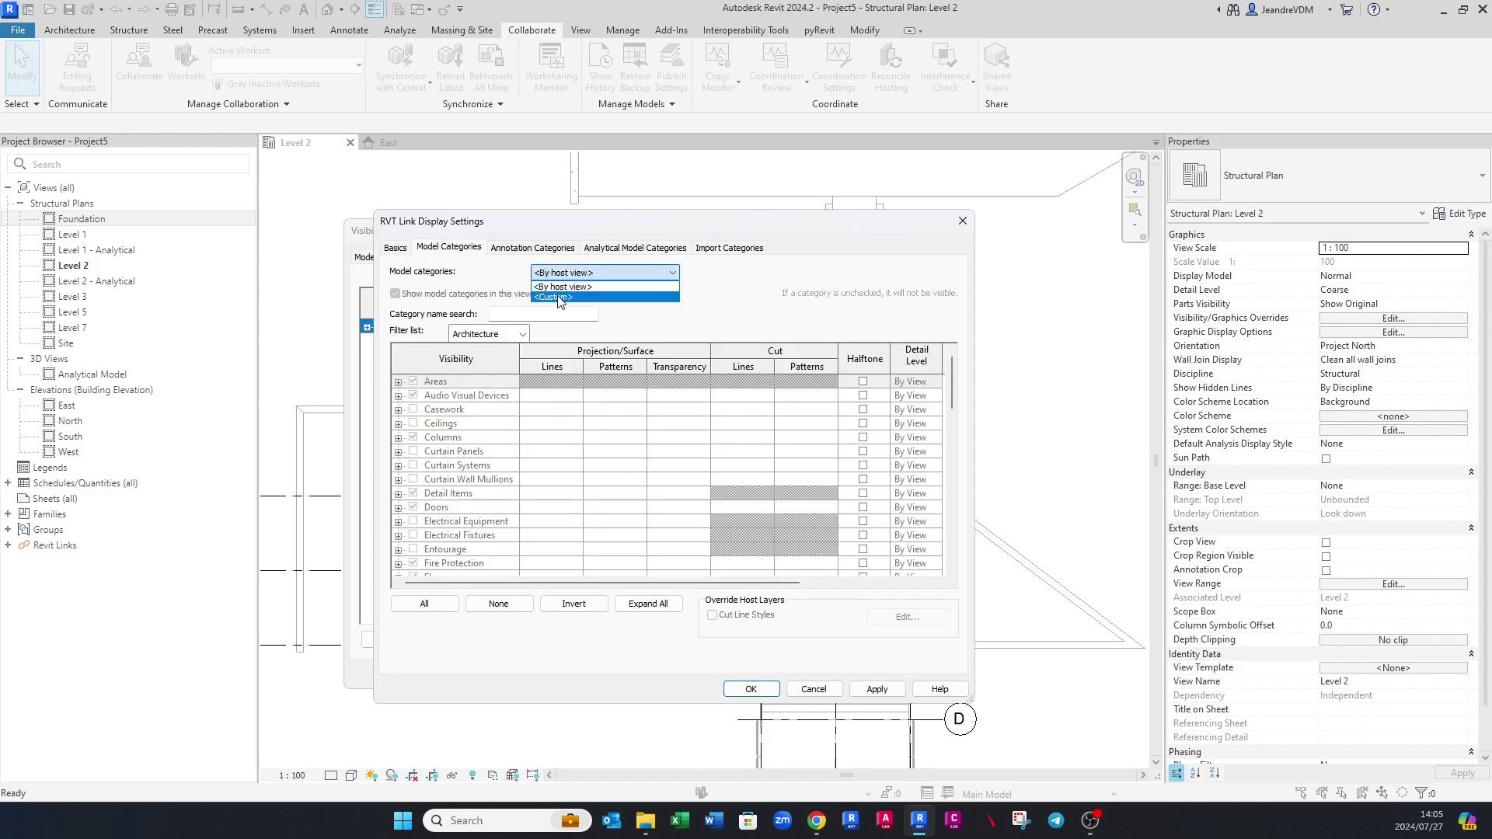
{"action": "left_click", "coordinate": [558, 300]}
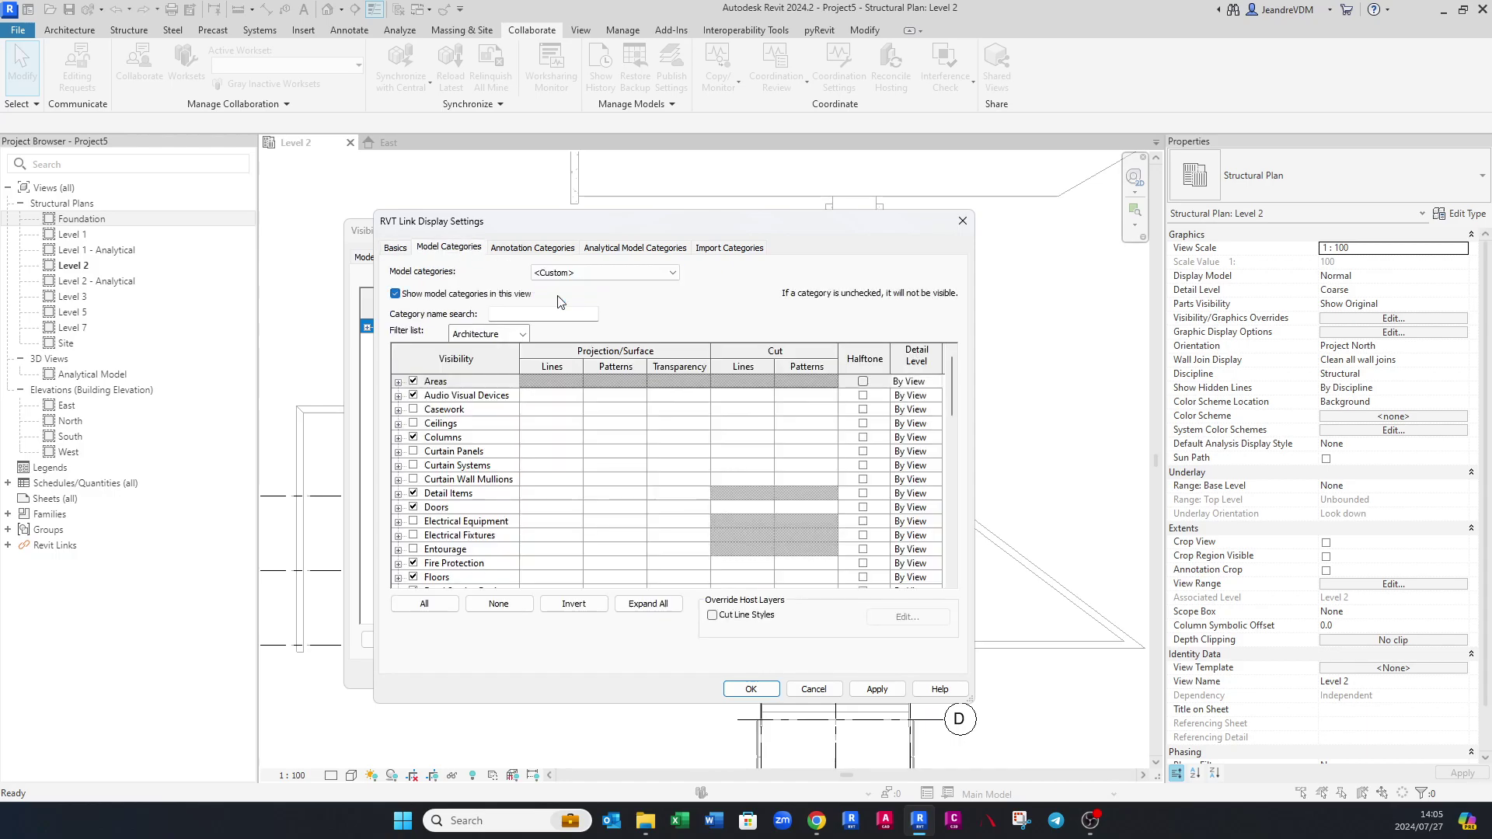
Set the link's annotation categories to Custom, turn off its Grids category, and apply the overrides to the Level 2 plan.
{"action": "left_click", "coordinate": [515, 248]}
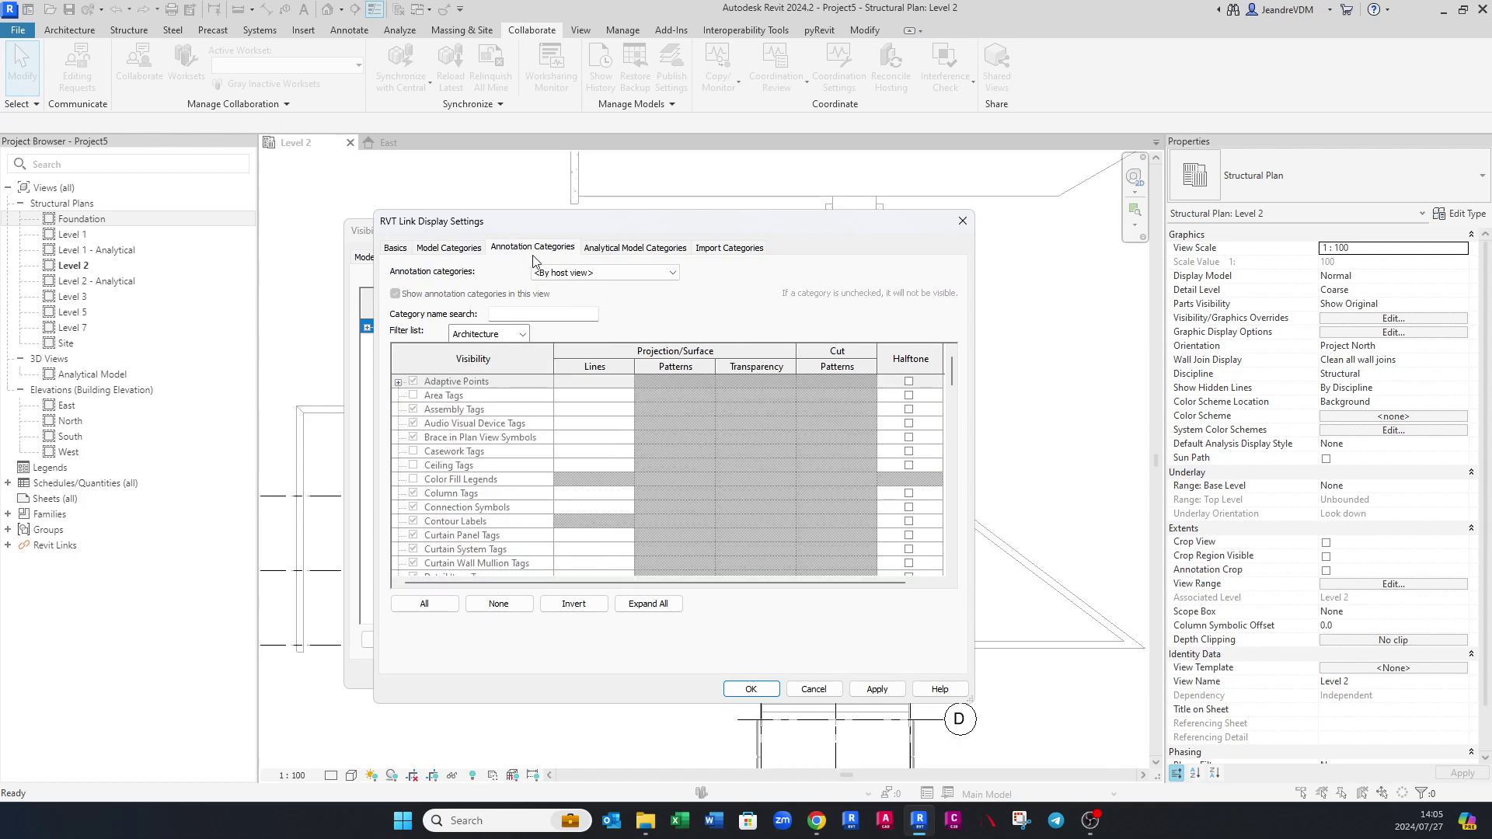
{"action": "left_click", "coordinate": [554, 273]}
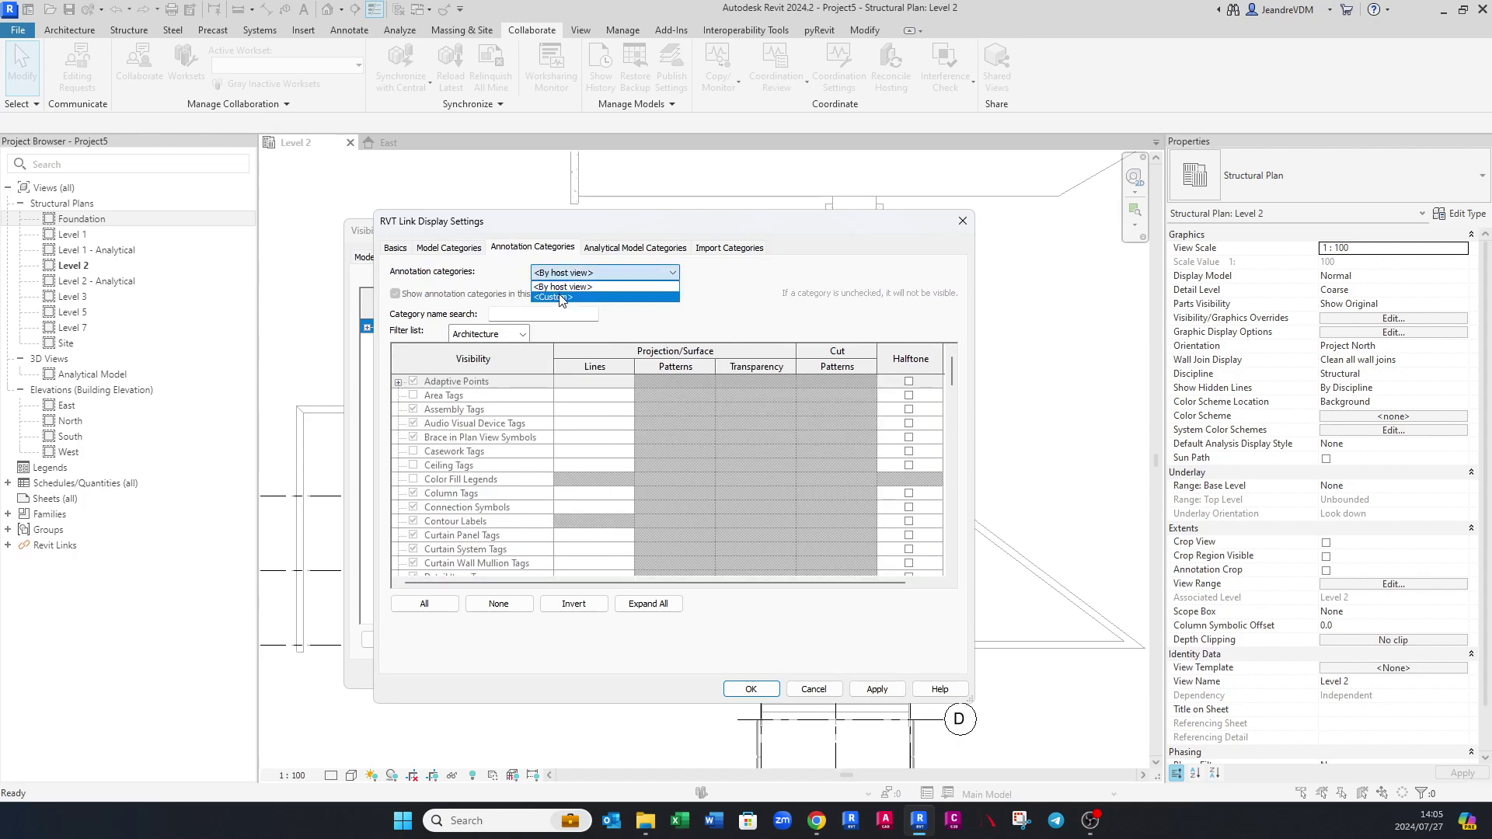
{"action": "left_click", "coordinate": [561, 298]}
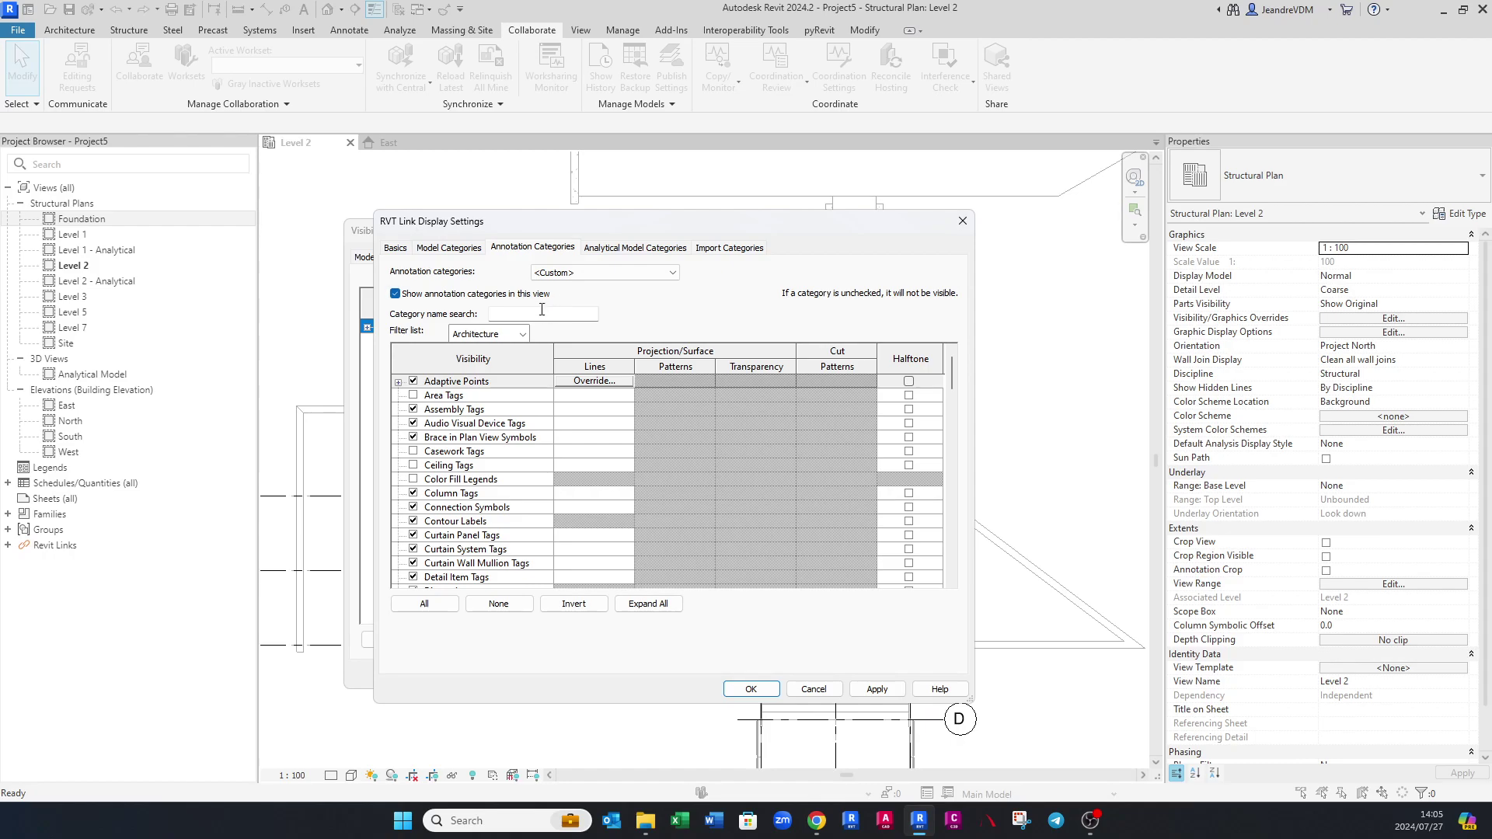
{"action": "scroll", "coordinate": [468, 441], "scroll_direction": "down", "scroll_amount": 5}
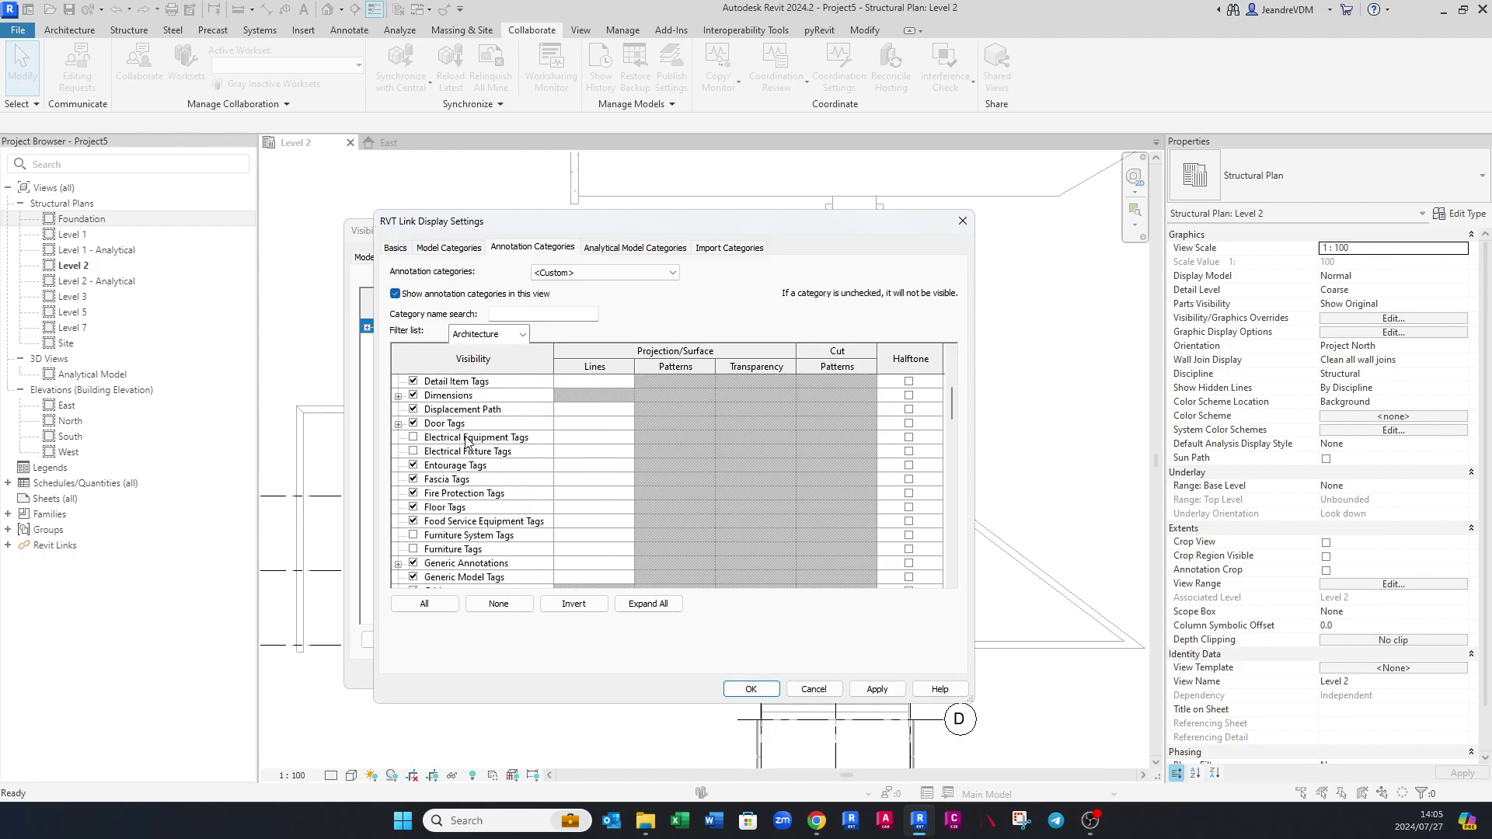
{"action": "scroll", "coordinate": [469, 441], "scroll_direction": "down", "scroll_amount": 2}
{"action": "scroll", "coordinate": [467, 441], "scroll_direction": "up", "scroll_amount": 1}
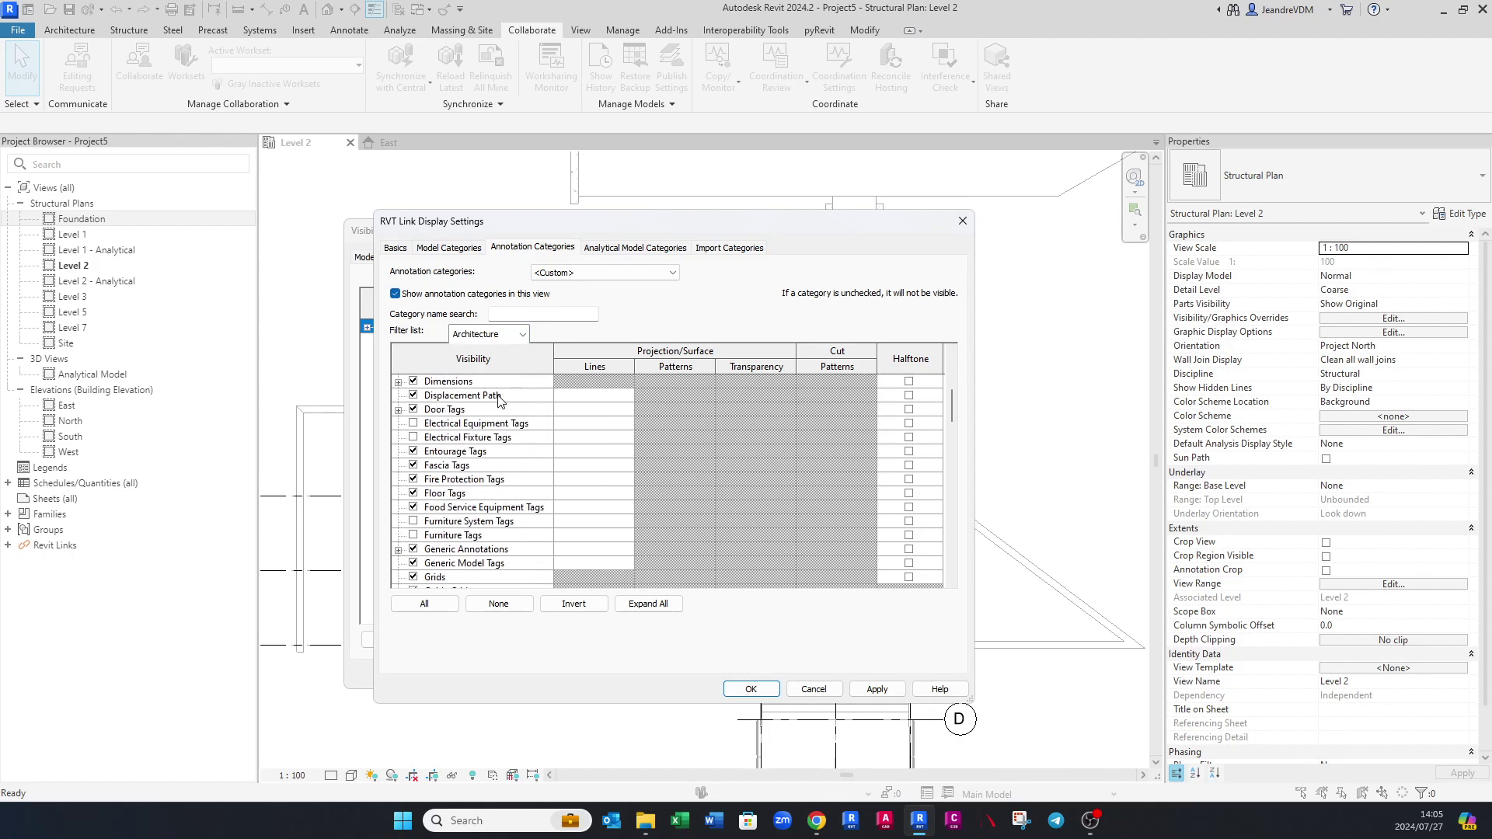
{"action": "left_click", "coordinate": [511, 314]}
{"action": "type", "text": "GRID"}
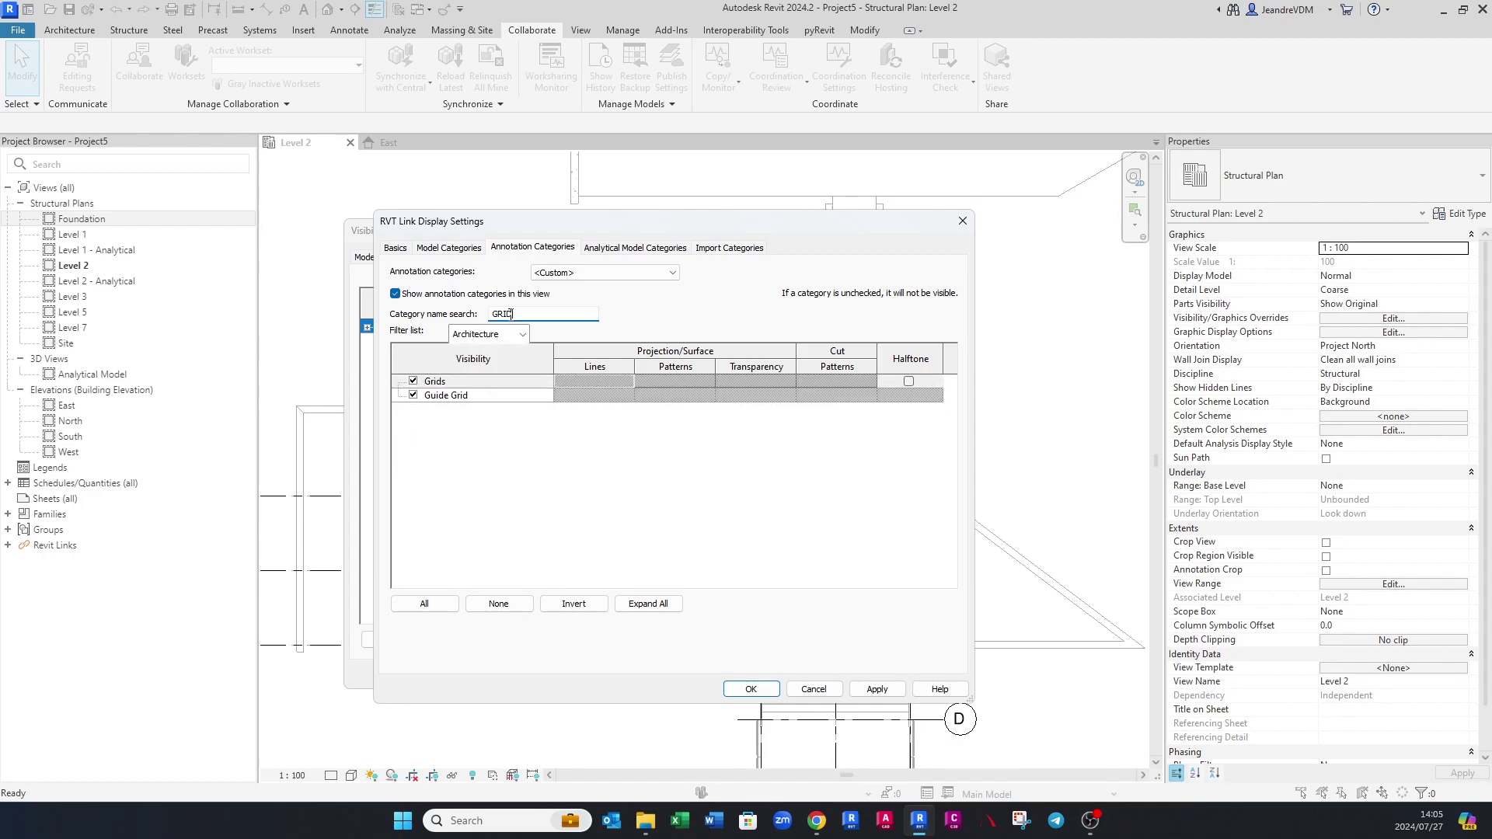
{"action": "left_click", "coordinate": [414, 383]}
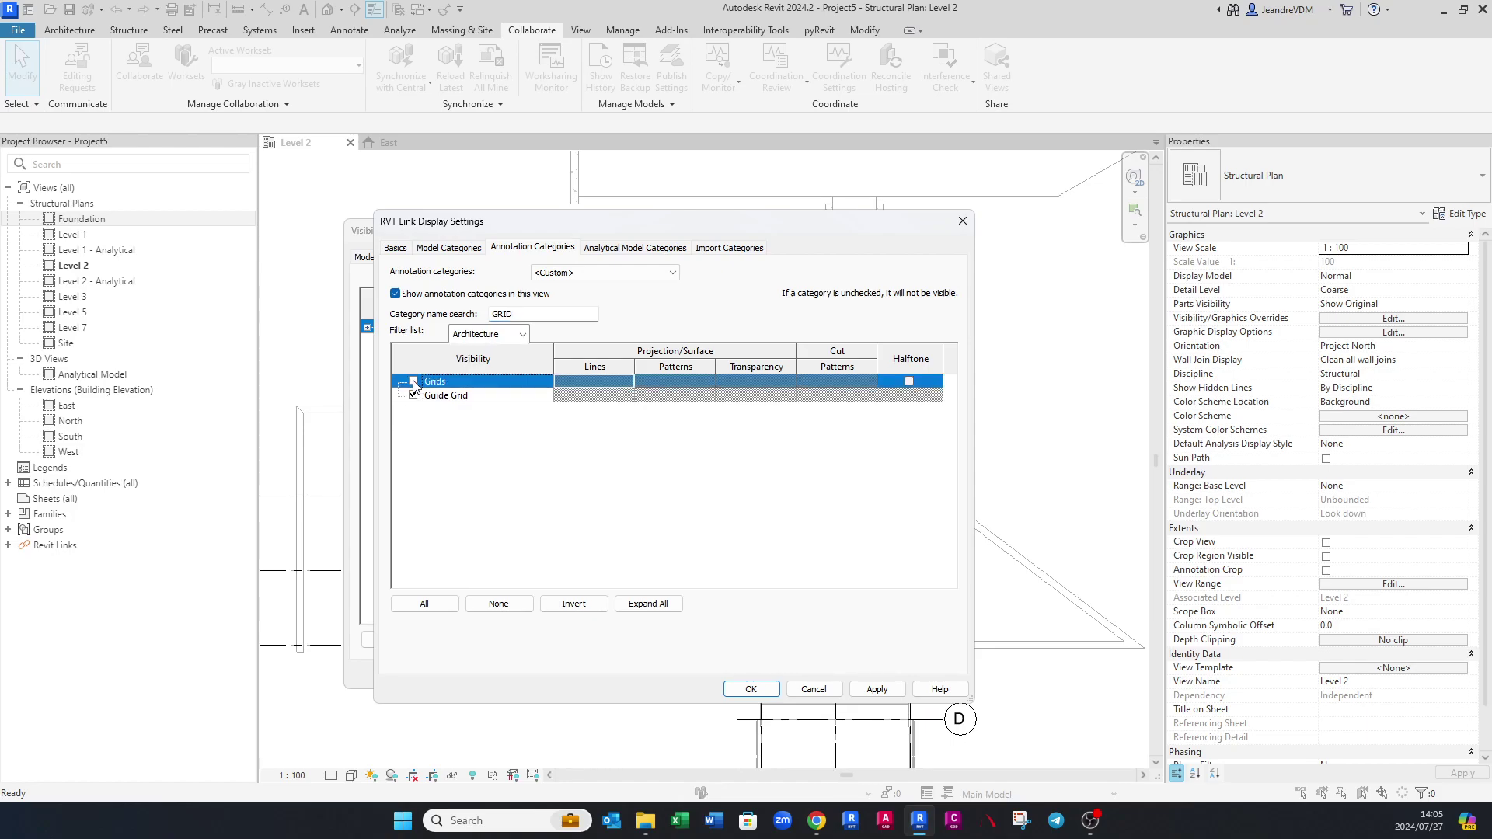
{"action": "left_click", "coordinate": [875, 689]}
{"action": "left_click", "coordinate": [750, 689]}
{"action": "left_click", "coordinate": [860, 674]}
{"action": "left_click", "coordinate": [733, 675]}
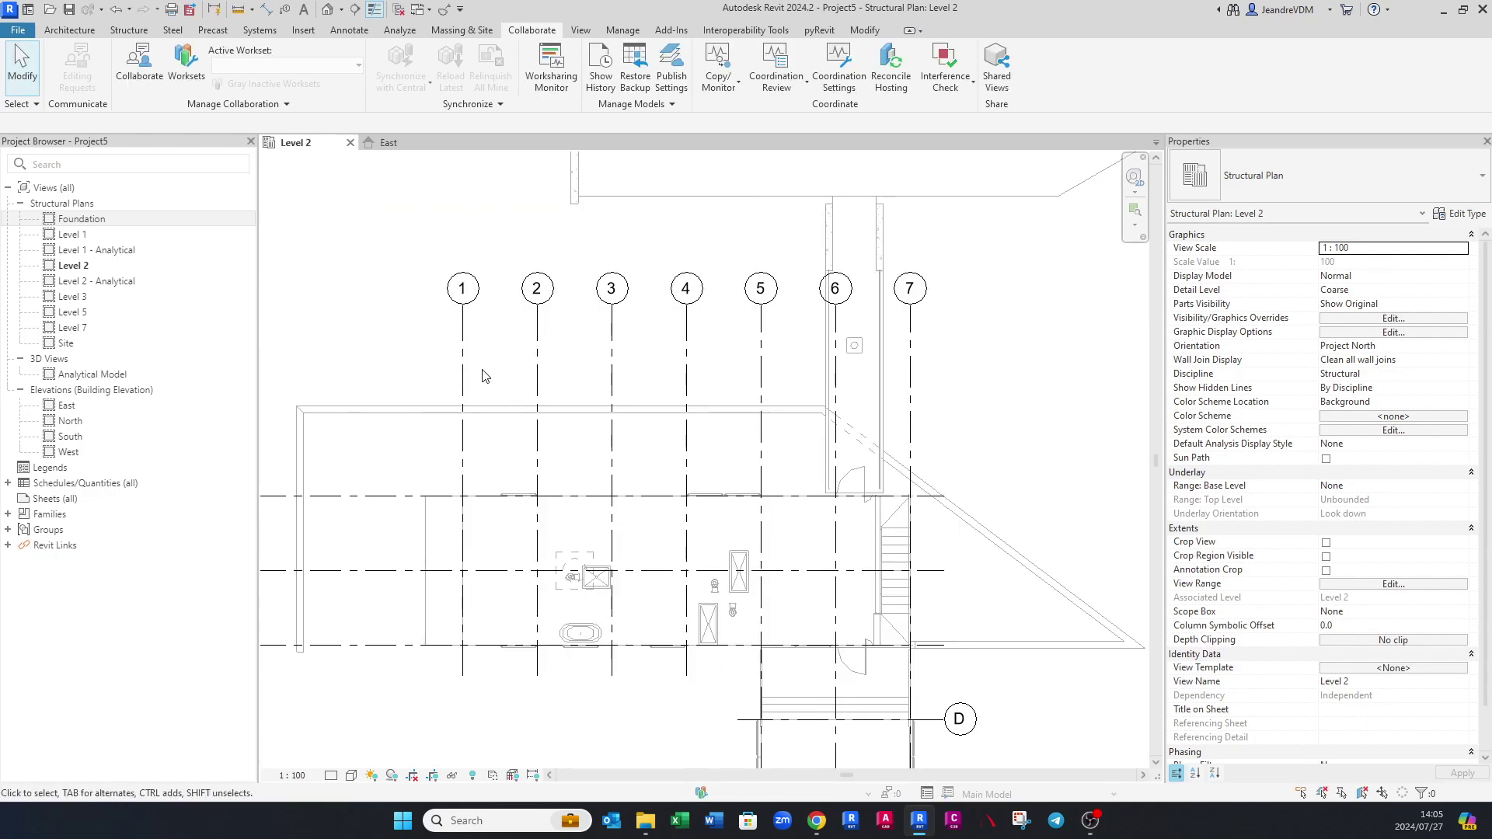
Shorten project grids 1 to 7 and A to C so their bubbles sit closer to the building.
{"action": "scroll", "coordinate": [734, 494], "scroll_direction": "down", "scroll_amount": 2}
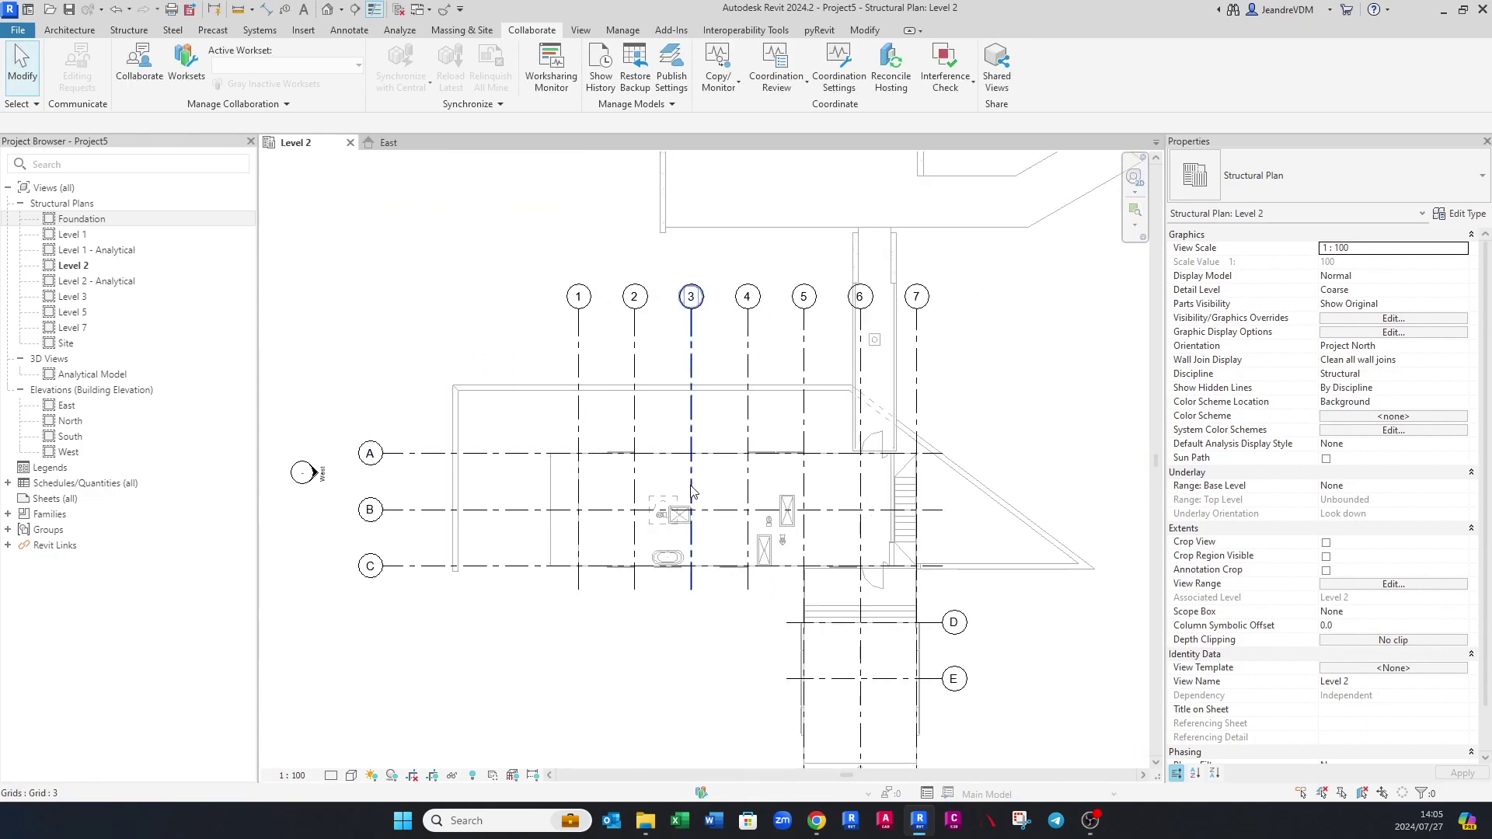
{"action": "middle_click_drag", "start_coordinate": [811, 569], "coordinate": [763, 556]}
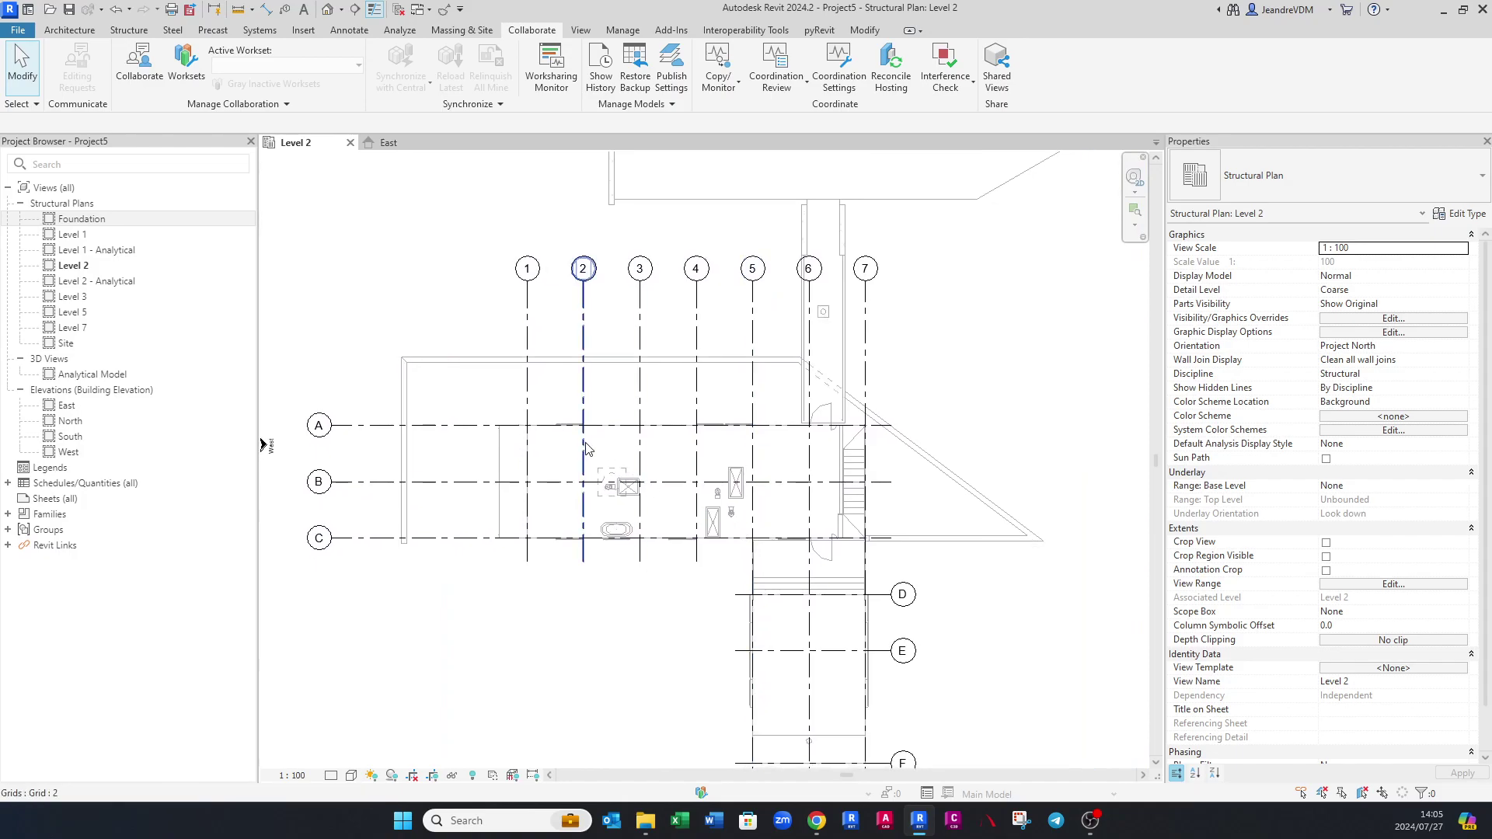
{"action": "middle_click_drag", "start_coordinate": [544, 425], "coordinate": [553, 453]}
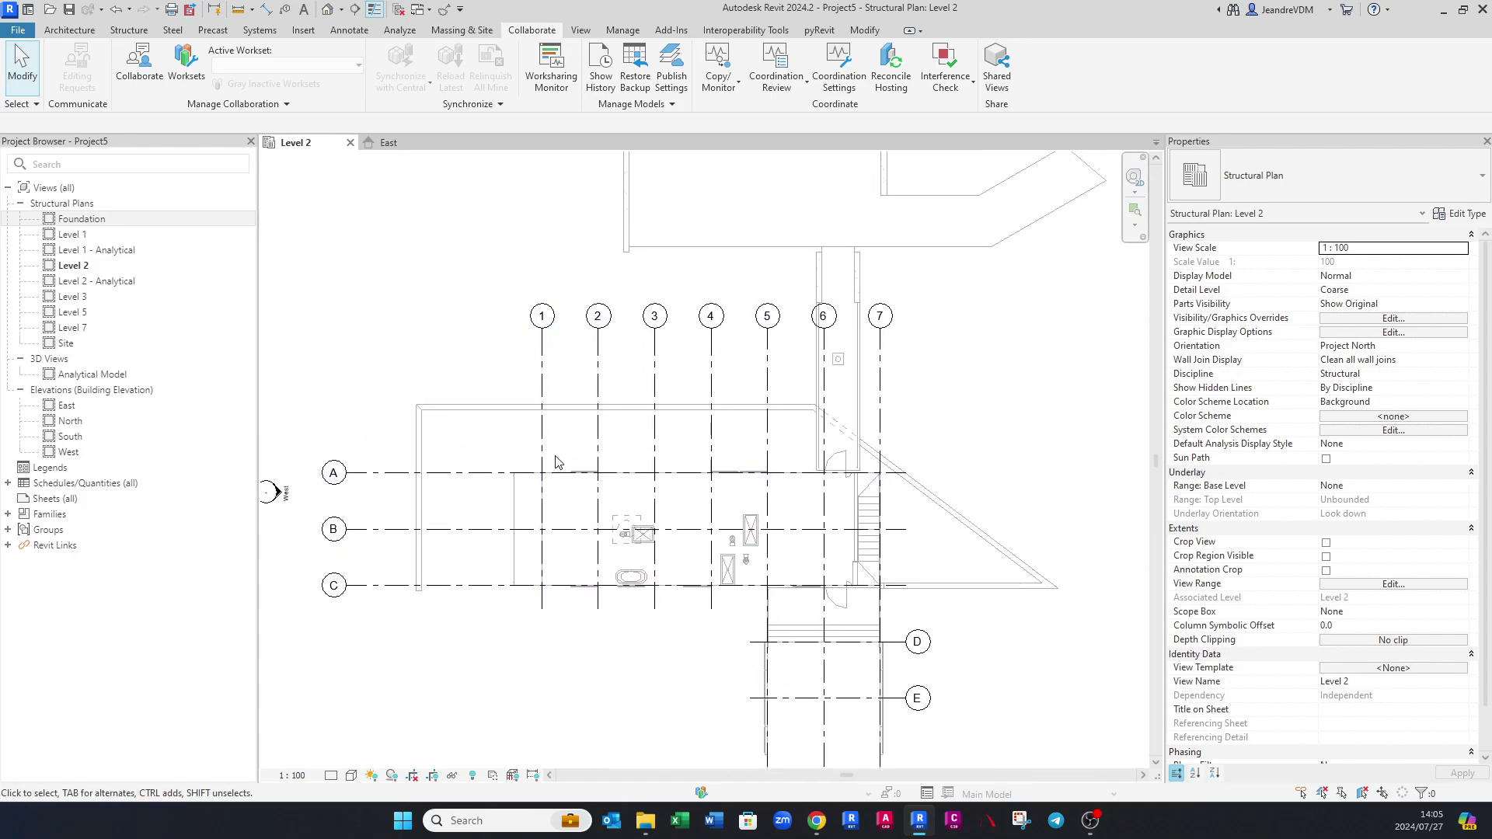
{"action": "scroll", "coordinate": [541, 365], "scroll_direction": "up", "scroll_amount": 1}
{"action": "left_click", "coordinate": [541, 365]}
{"action": "left_click_drag", "start_coordinate": [540, 318], "coordinate": [541, 383]}
{"action": "left_click", "coordinate": [350, 486]}
{"action": "left_click_drag", "start_coordinate": [314, 485], "coordinate": [350, 485]}
{"action": "key", "text": "Escape"}
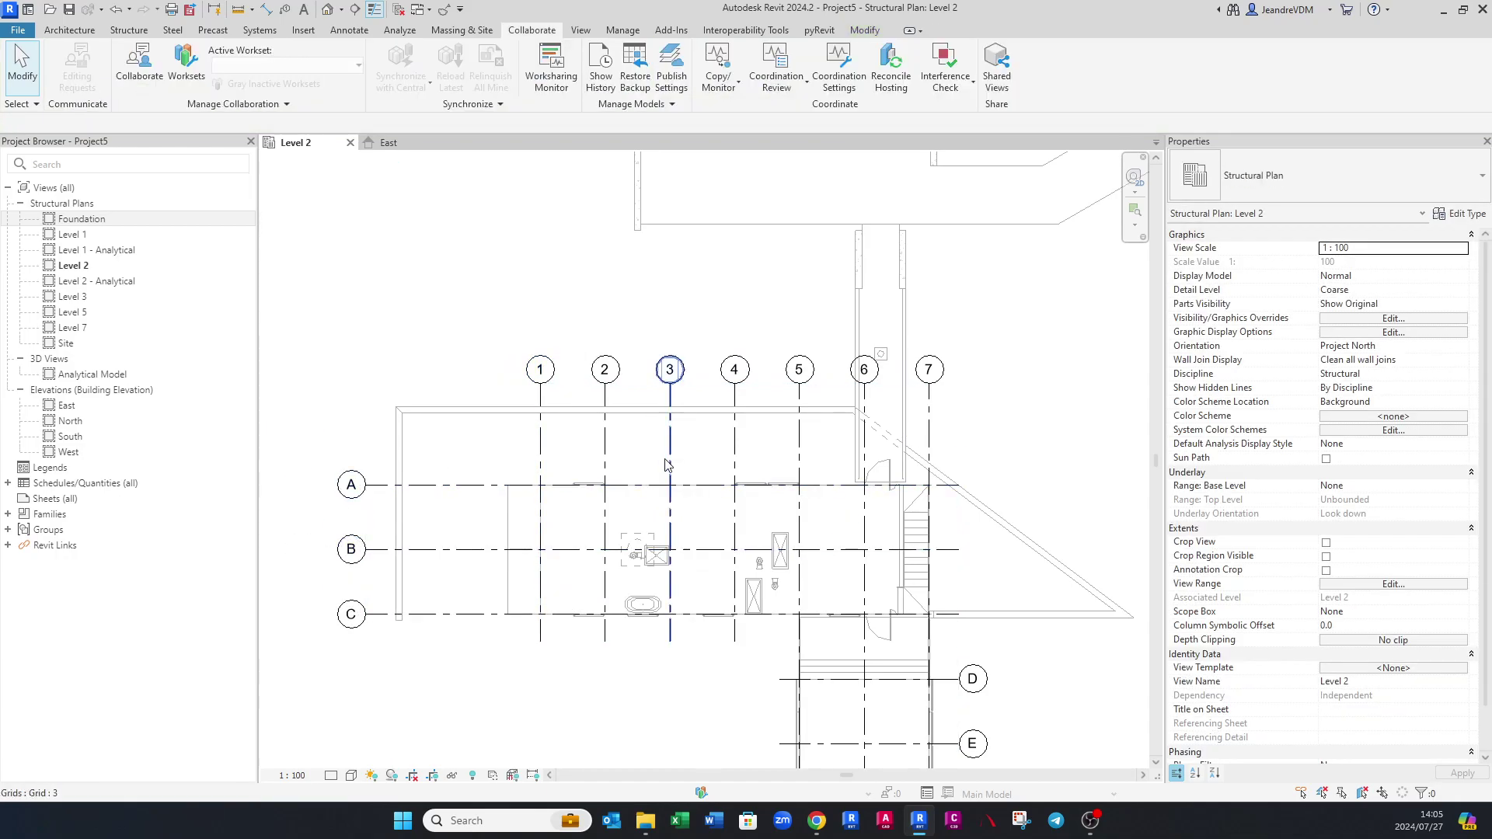
{"action": "scroll", "coordinate": [683, 478], "scroll_direction": "down", "scroll_amount": 1}
{"action": "middle_click_drag", "start_coordinate": [700, 493], "coordinate": [682, 457]}
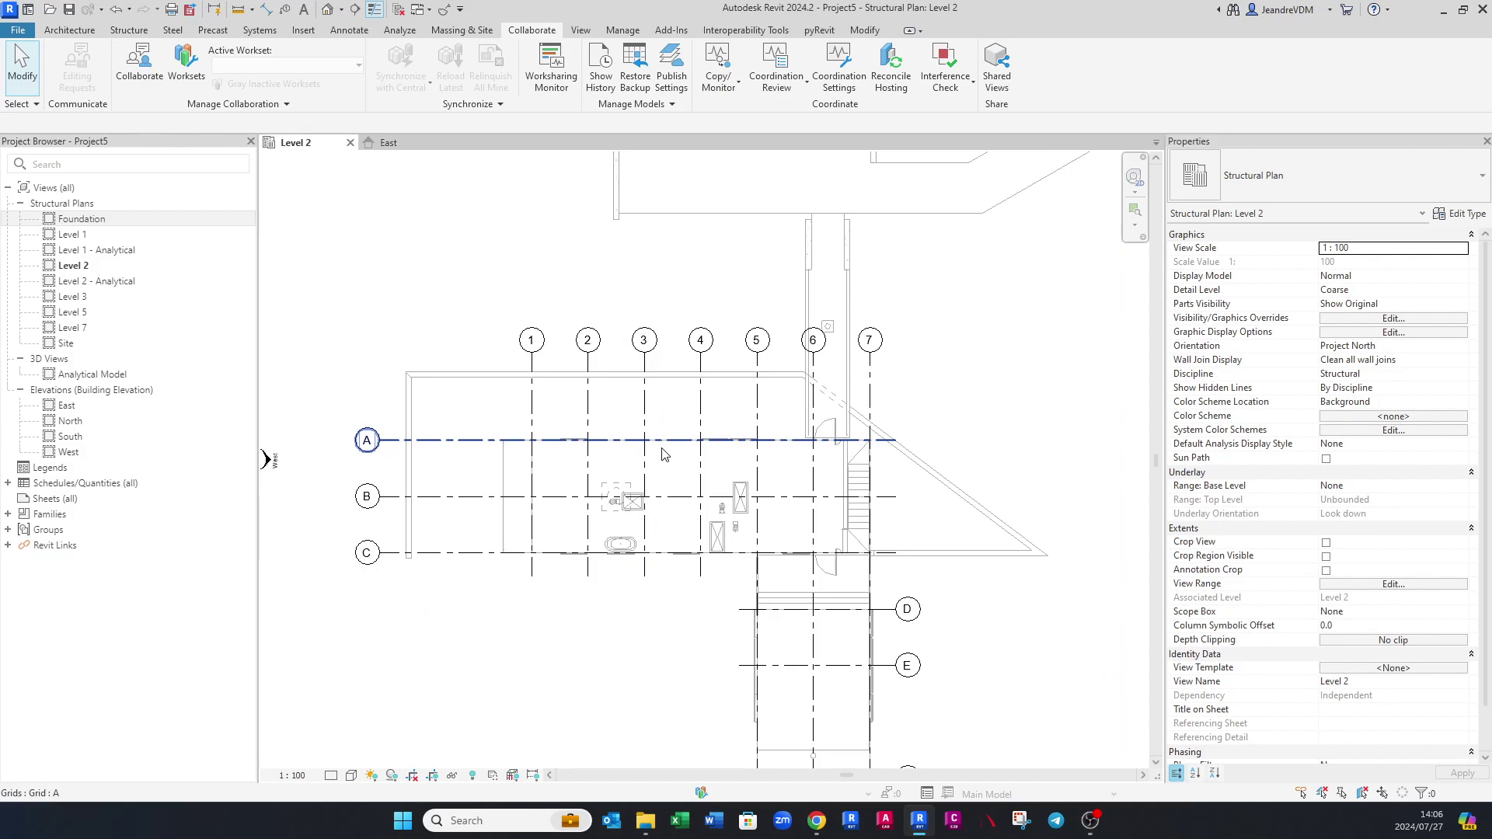
In the East elevation, set the linked racbasicsampleproject.rvt's display settings to Custom, with its annotation categories also set to Custom.
{"action": "double_click", "coordinate": [66, 407]}
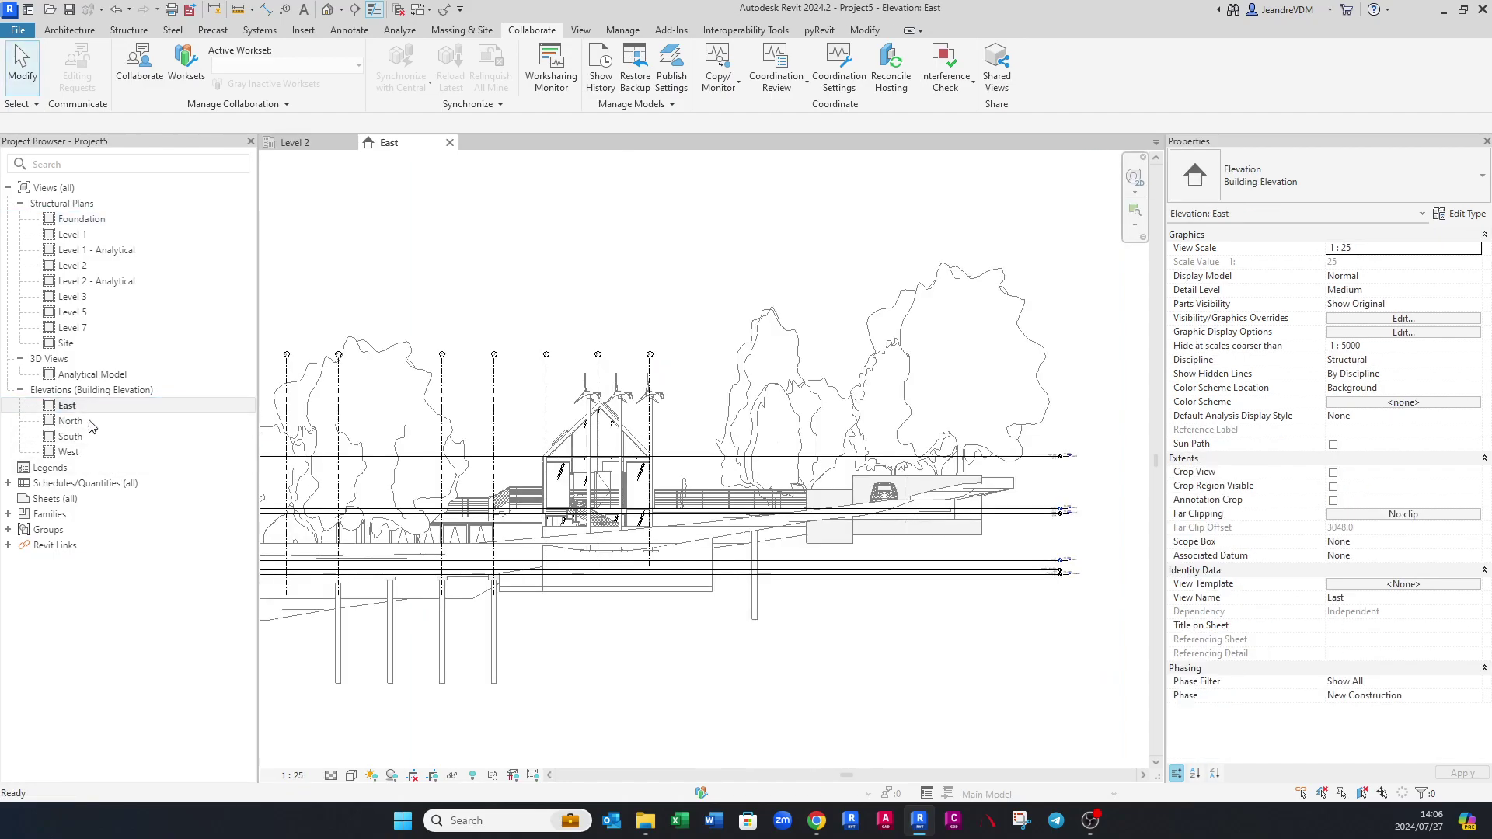
{"action": "scroll", "coordinate": [1070, 535], "scroll_direction": "up", "scroll_amount": 5}
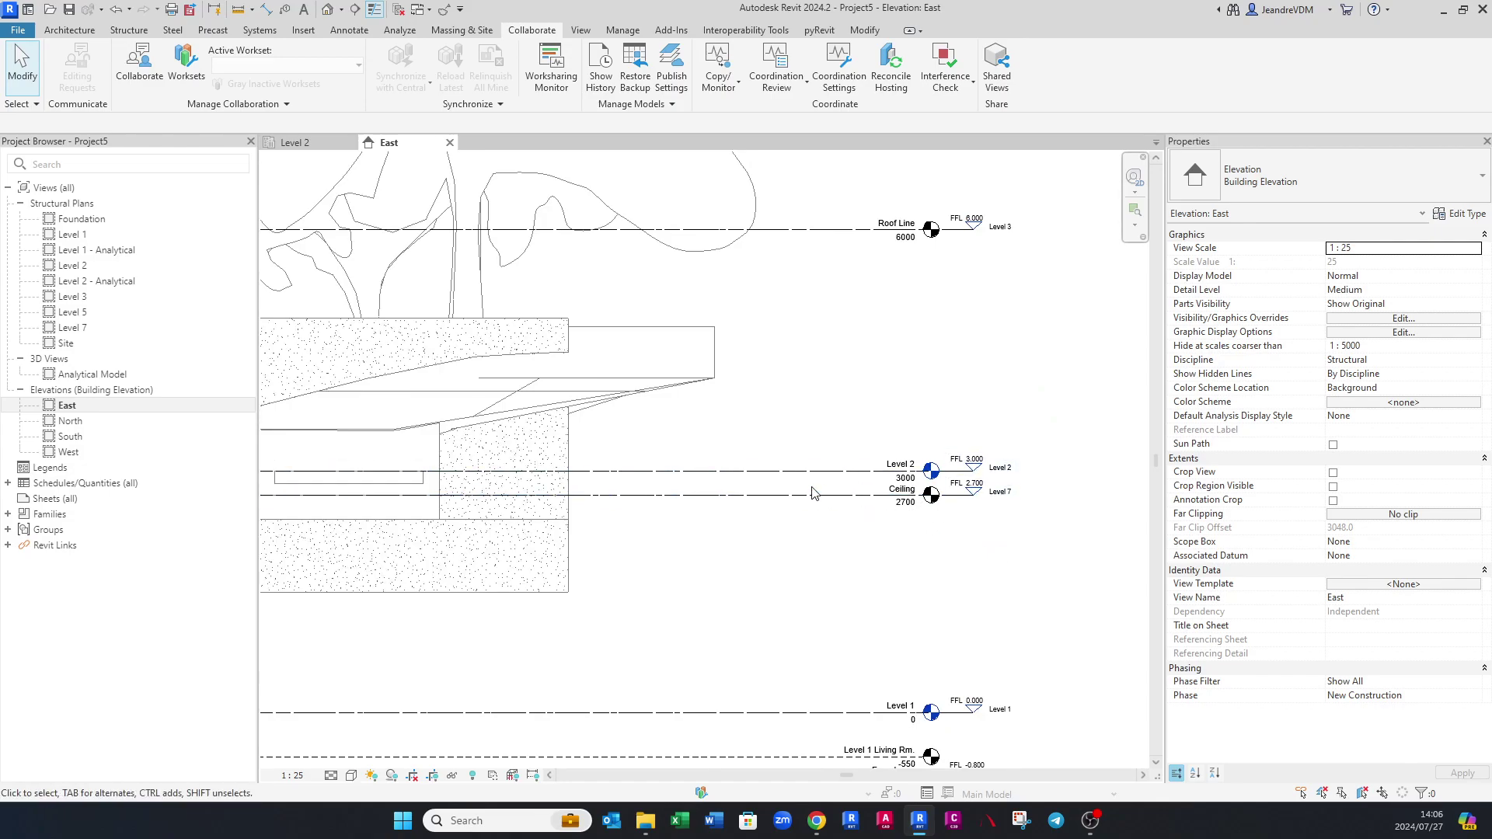
{"action": "scroll", "coordinate": [811, 489], "scroll_direction": "up", "scroll_amount": 1}
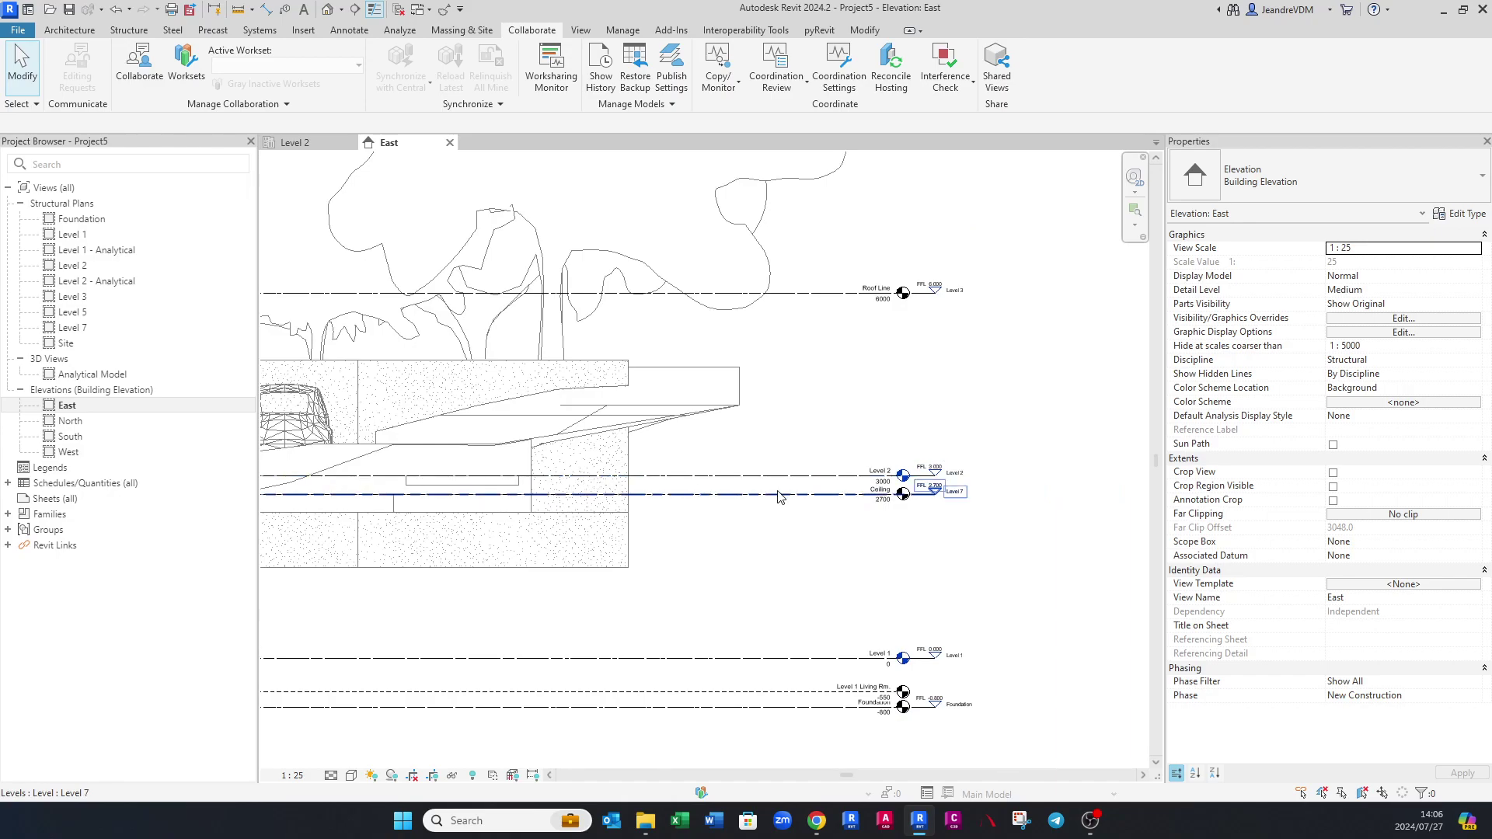
{"action": "scroll", "coordinate": [781, 496], "scroll_direction": "down", "scroll_amount": 1}
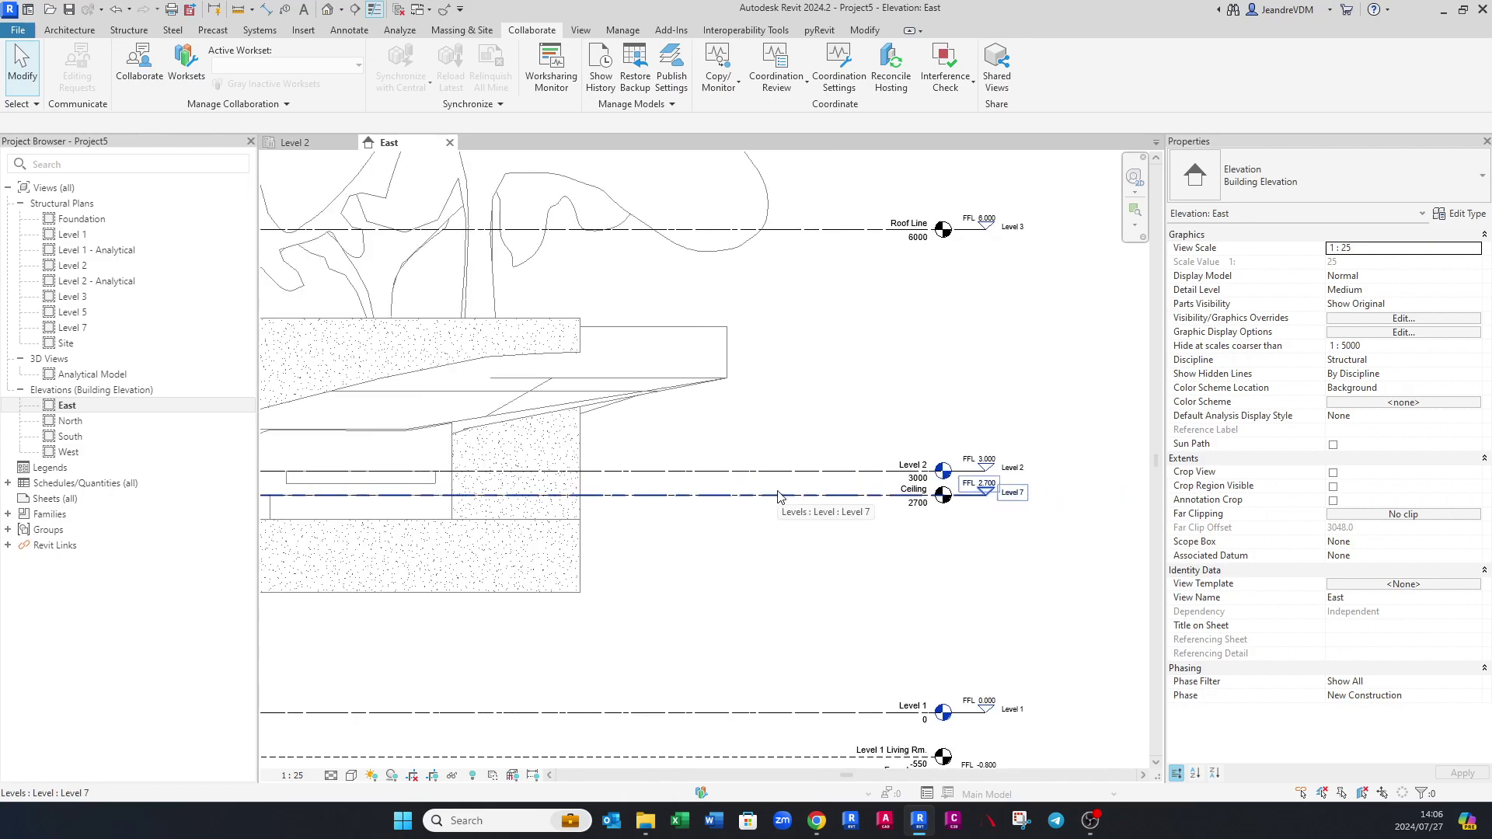
{"action": "key", "text": "v"}
{"action": "key", "text": "g"}
{"action": "left_click", "coordinate": [772, 257]}
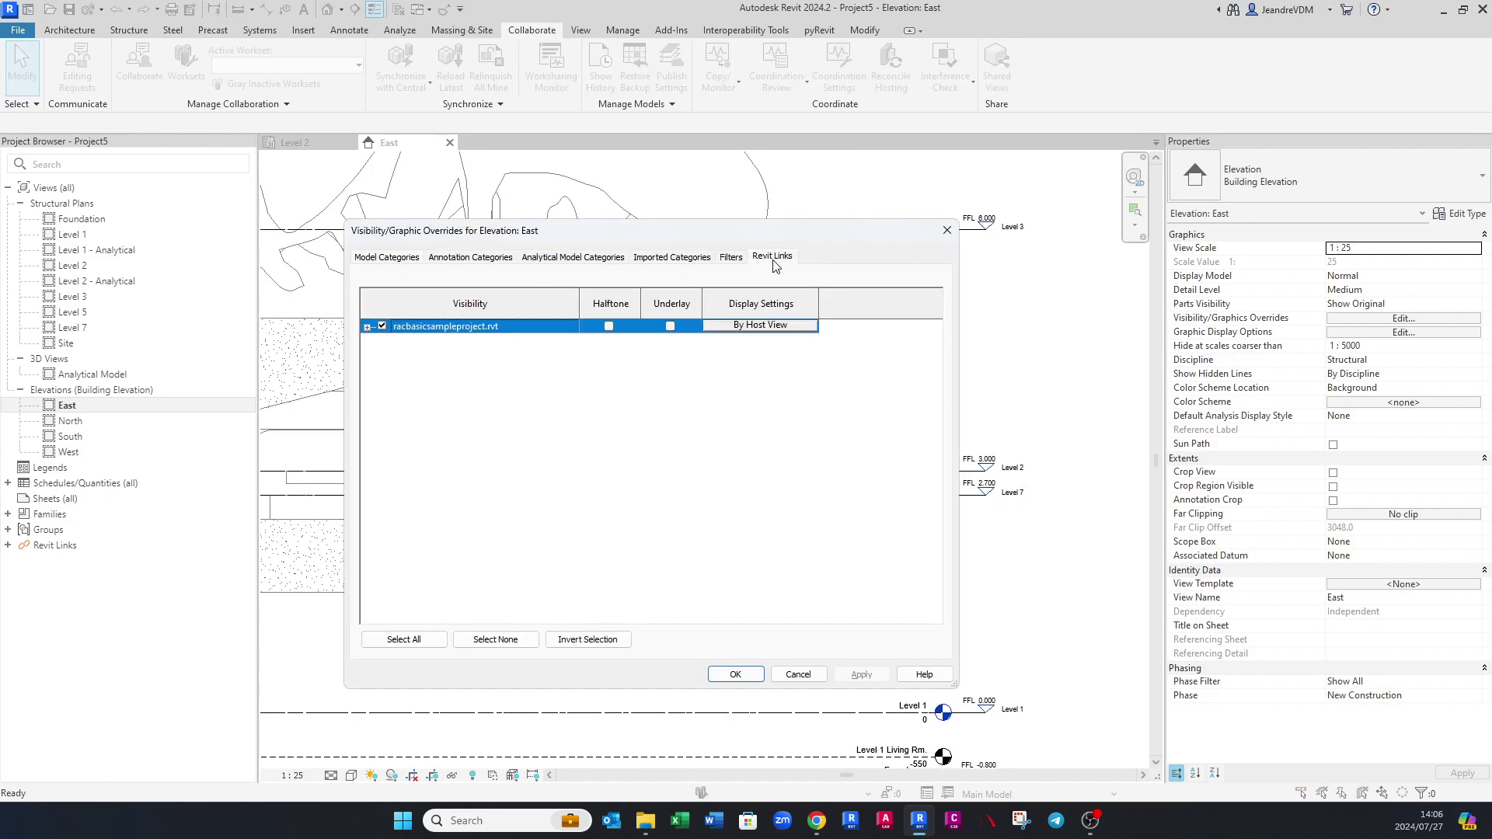
{"action": "left_click", "coordinate": [758, 326]}
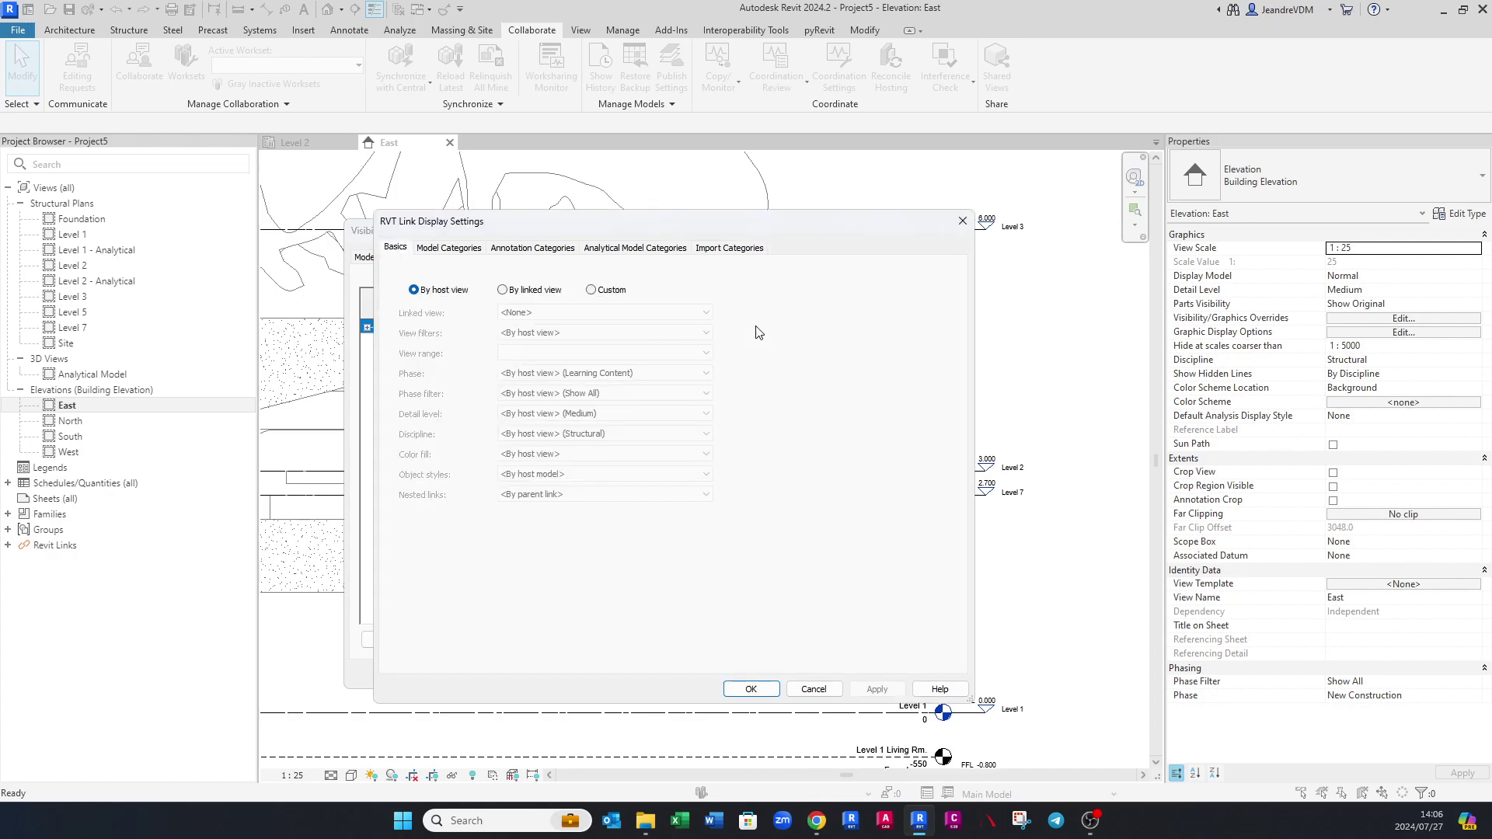
{"action": "left_click", "coordinate": [592, 289]}
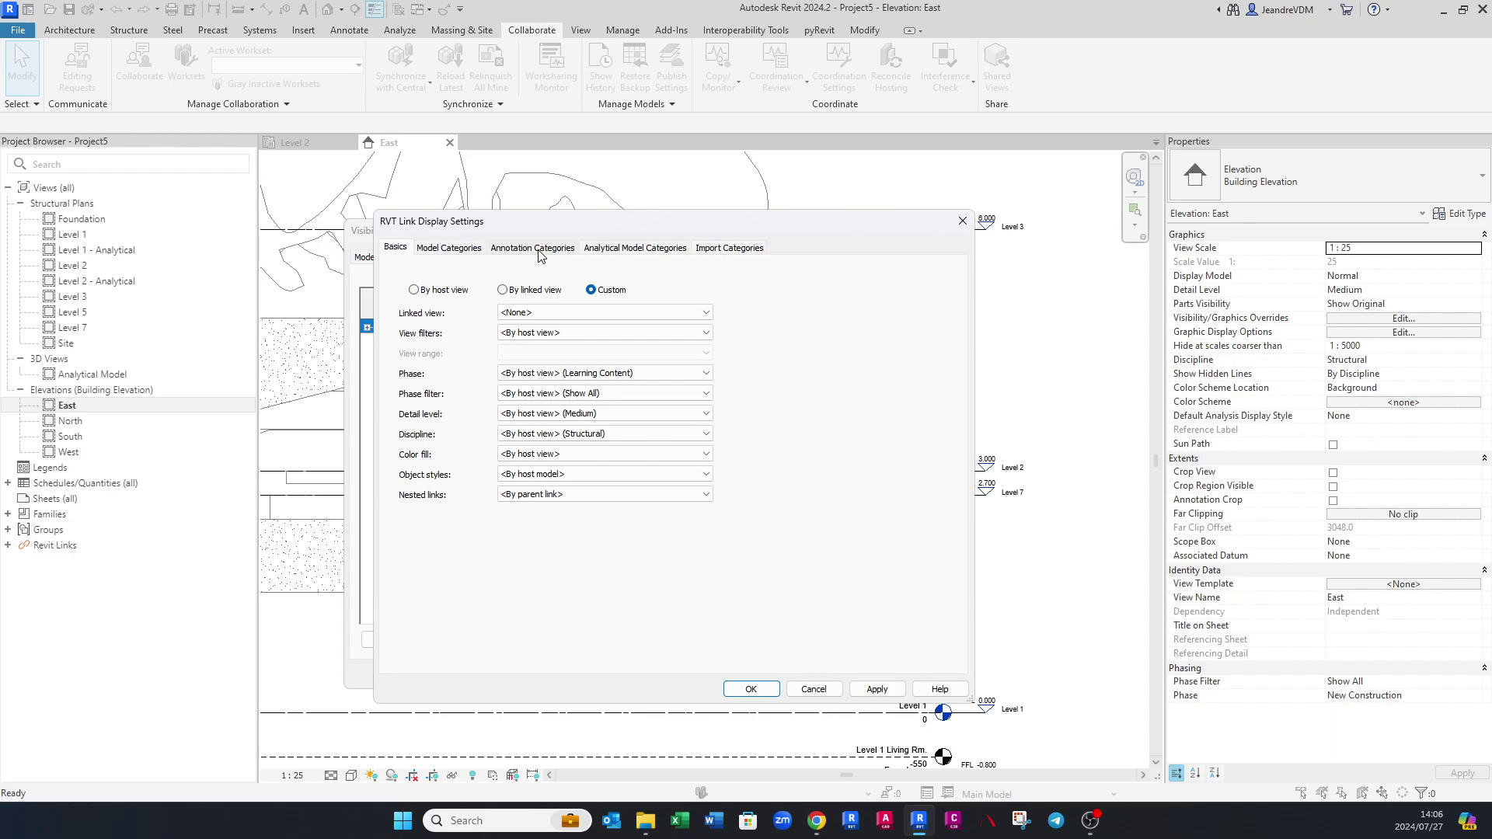
{"action": "left_click", "coordinate": [540, 249]}
{"action": "left_click", "coordinate": [590, 272]}
{"action": "left_click", "coordinate": [571, 298]}
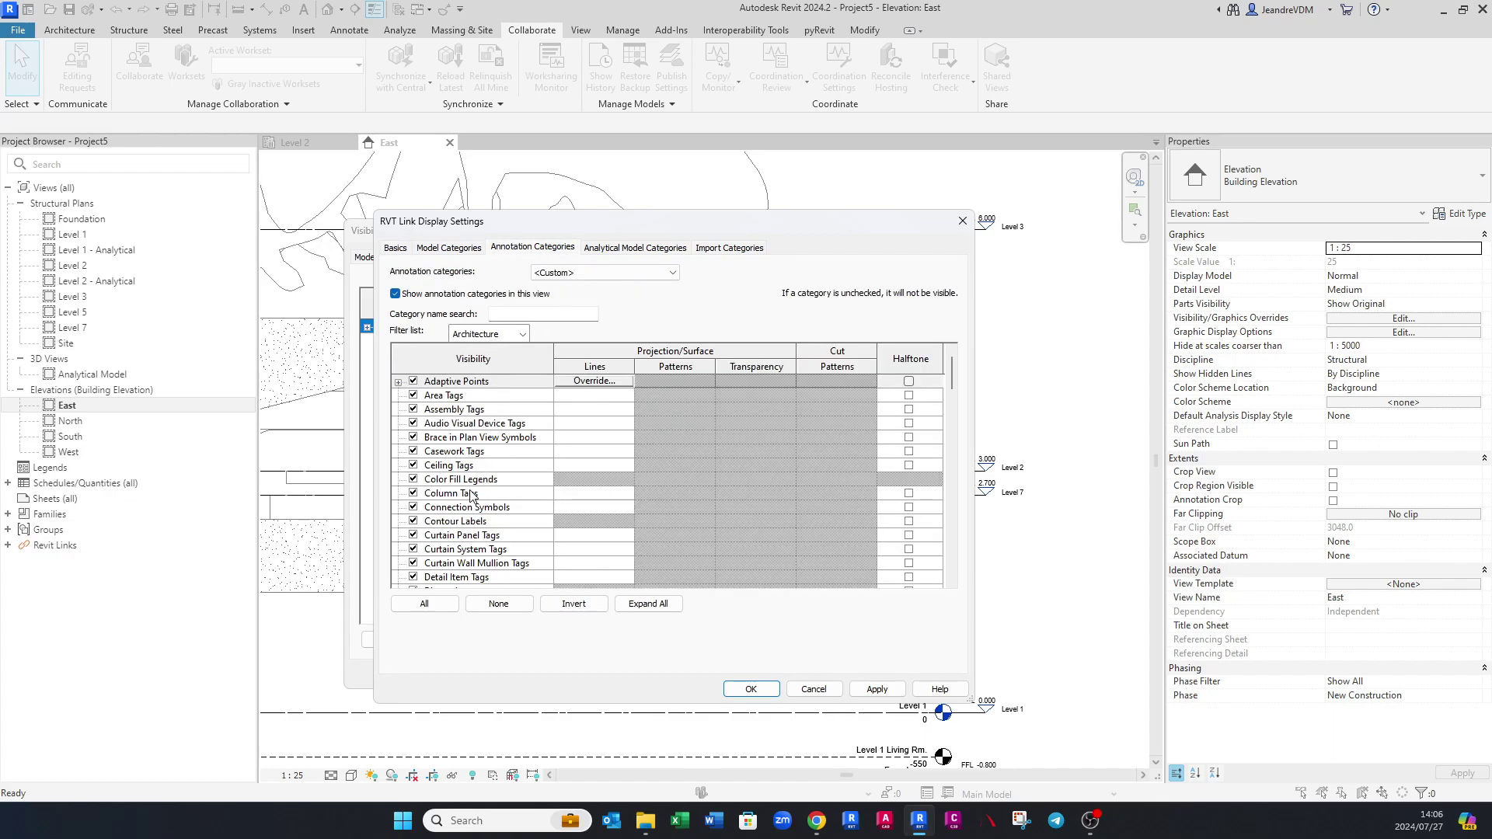
Find the linked model's Grids annotation category and turn off its visibility in the East elevation.
{"action": "left_click", "coordinate": [472, 497]}
{"action": "left_click", "coordinate": [540, 314]}
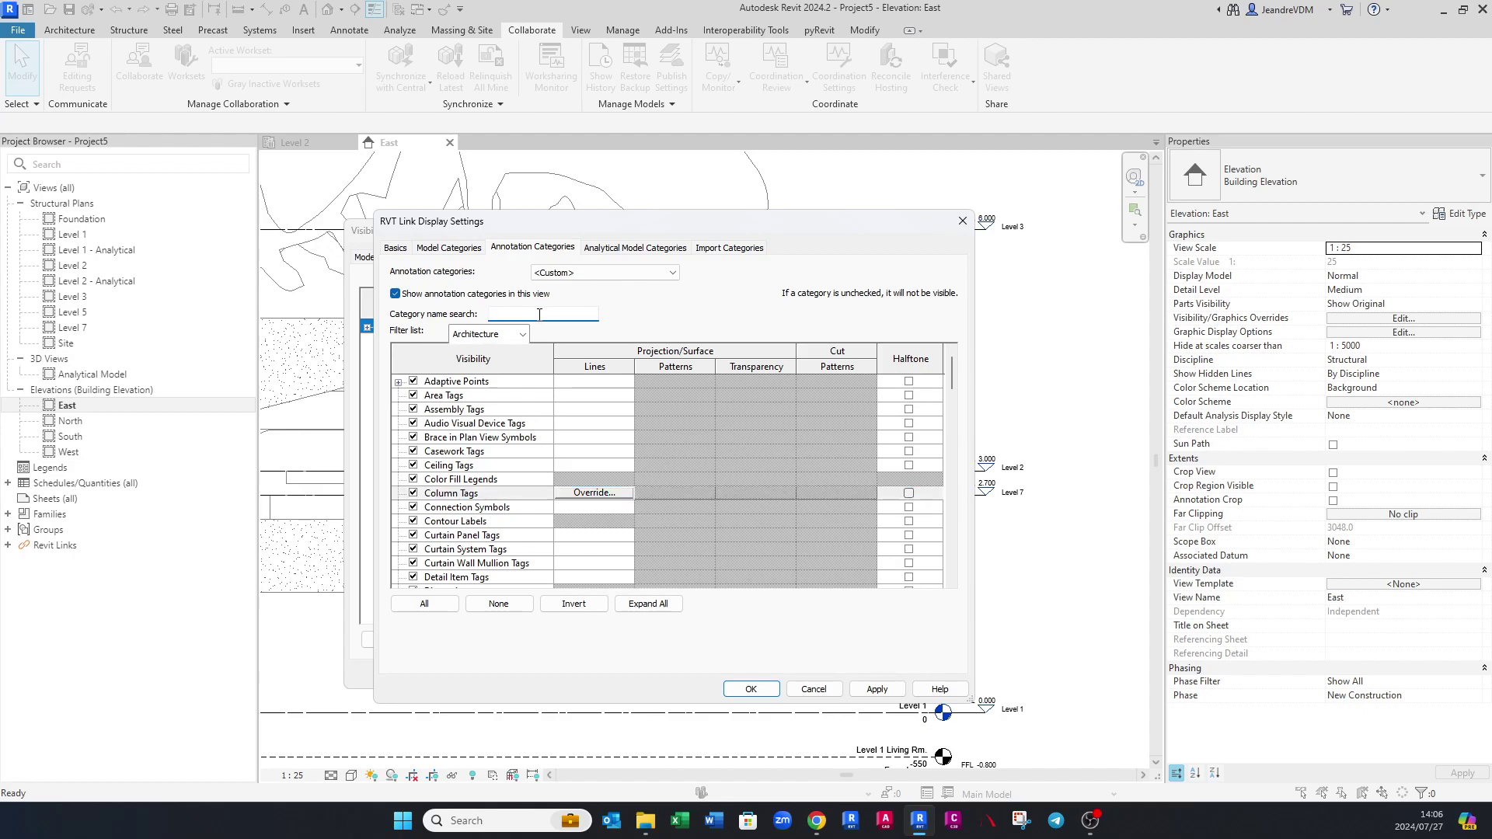
{"action": "type", "text": "GR"}
{"action": "left_click", "coordinate": [413, 381]}
Turn off the linked model's Levels annotation category and apply the link display overrides to the East elevation.
{"action": "left_click_drag", "start_coordinate": [523, 319], "coordinate": [470, 322]}
{"action": "type", "text": "LEV"}
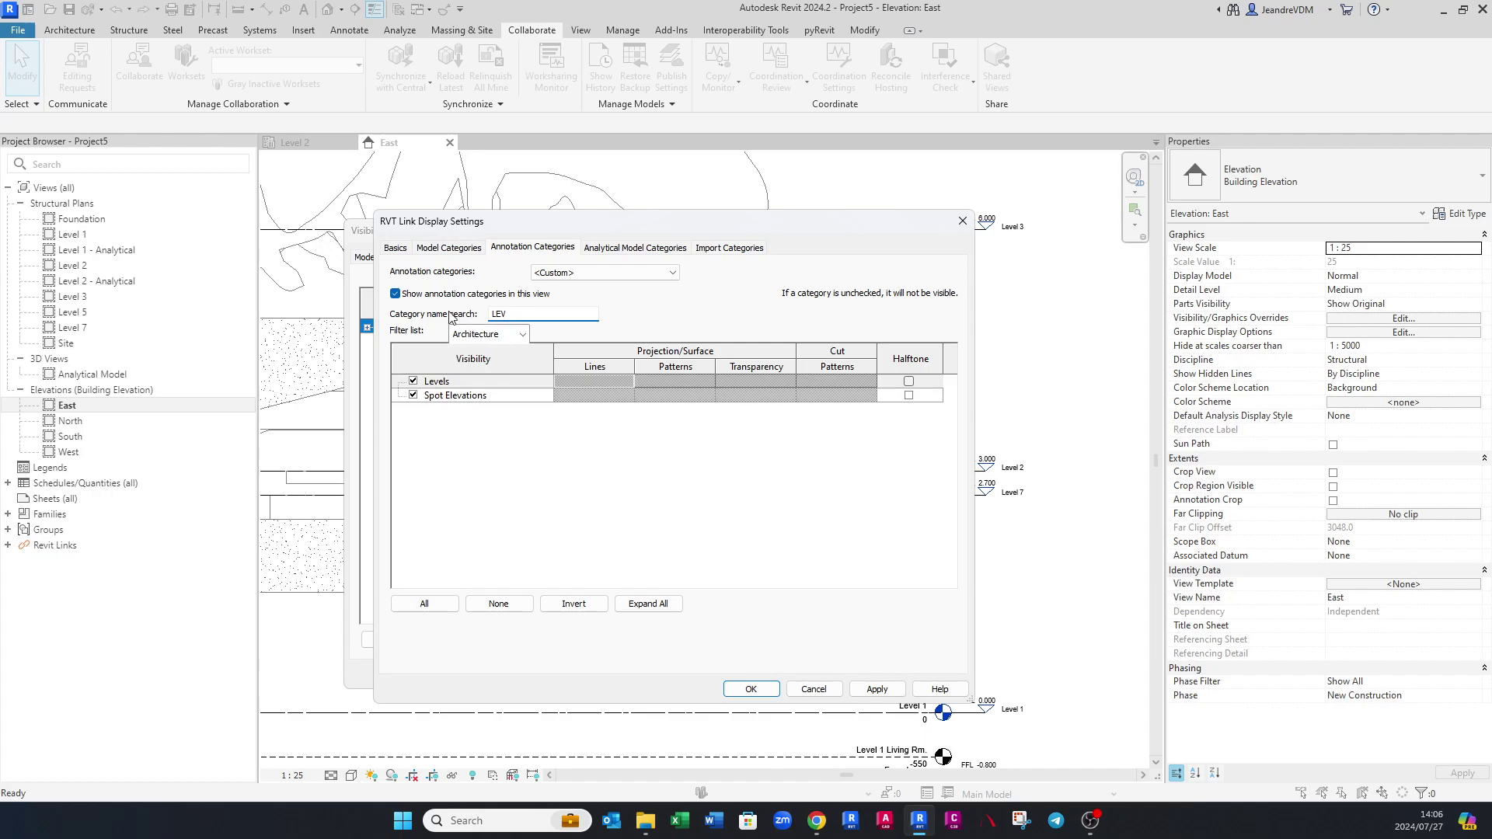
{"action": "left_click", "coordinate": [413, 382]}
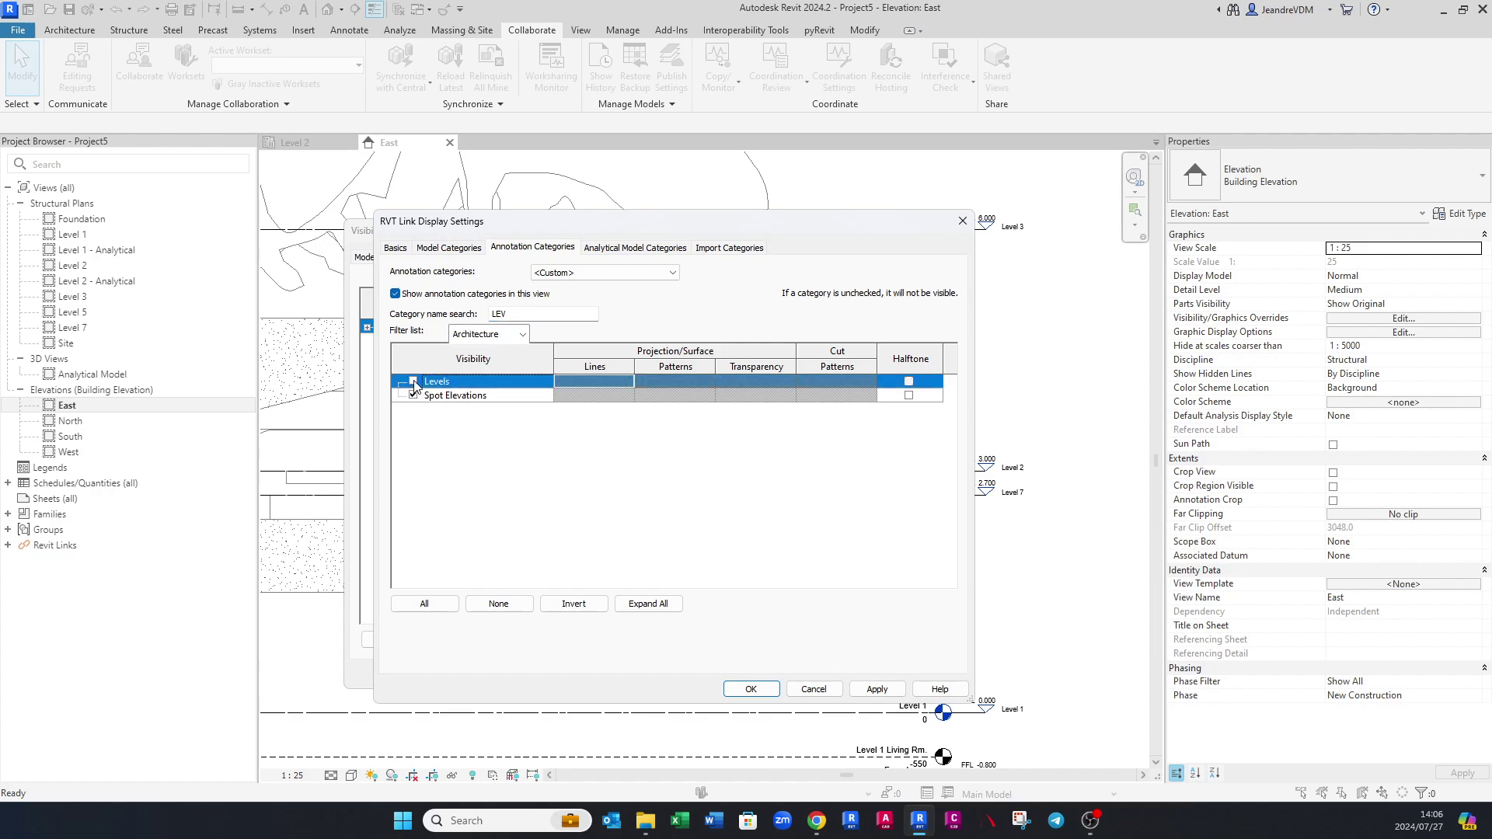
{"action": "left_click", "coordinate": [858, 689]}
{"action": "left_click", "coordinate": [751, 689]}
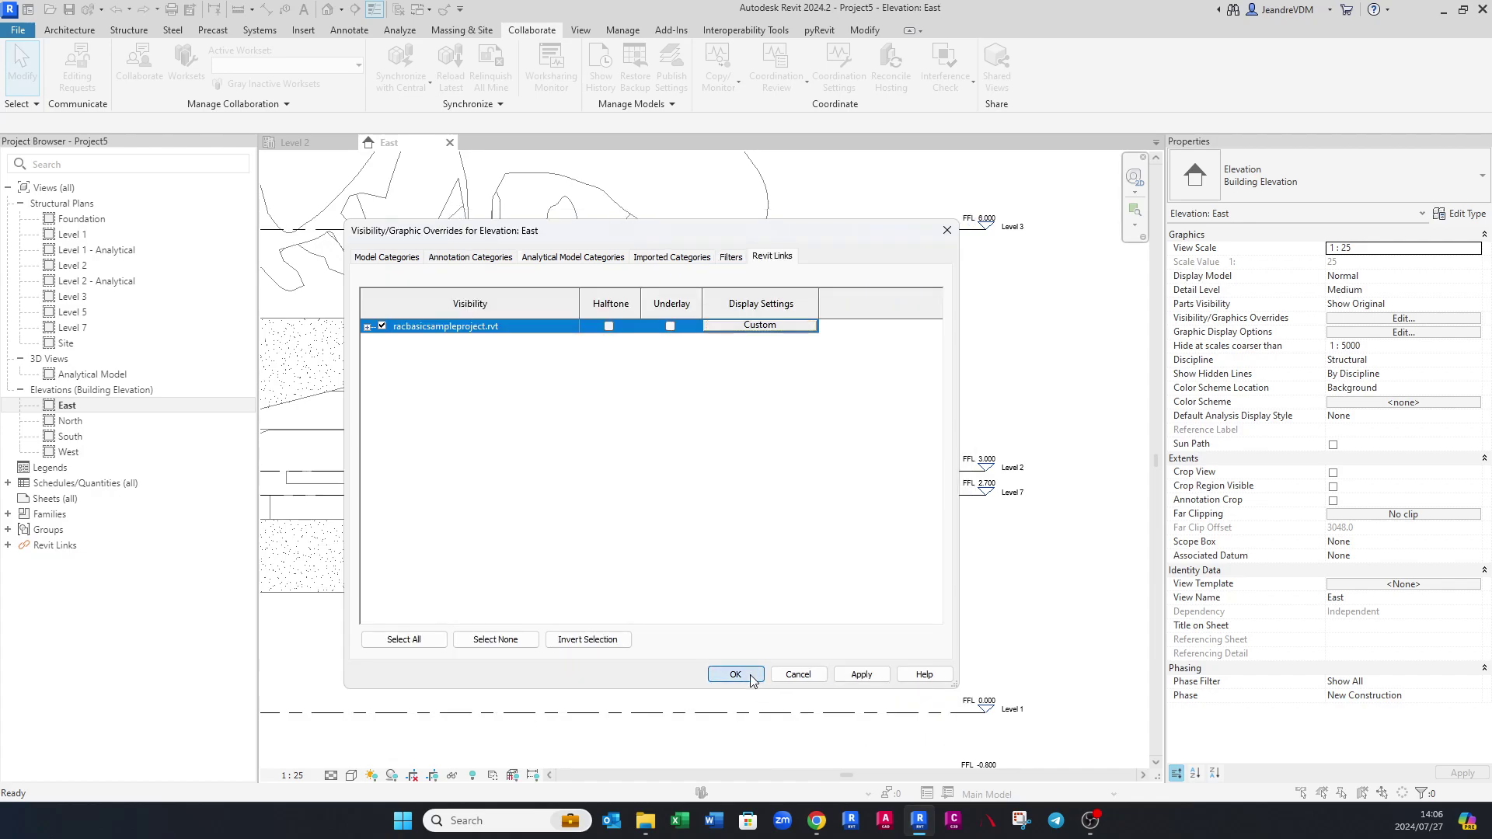
{"action": "left_click", "coordinate": [750, 678]}
{"action": "scroll", "coordinate": [860, 470], "scroll_direction": "up", "scroll_amount": 3}
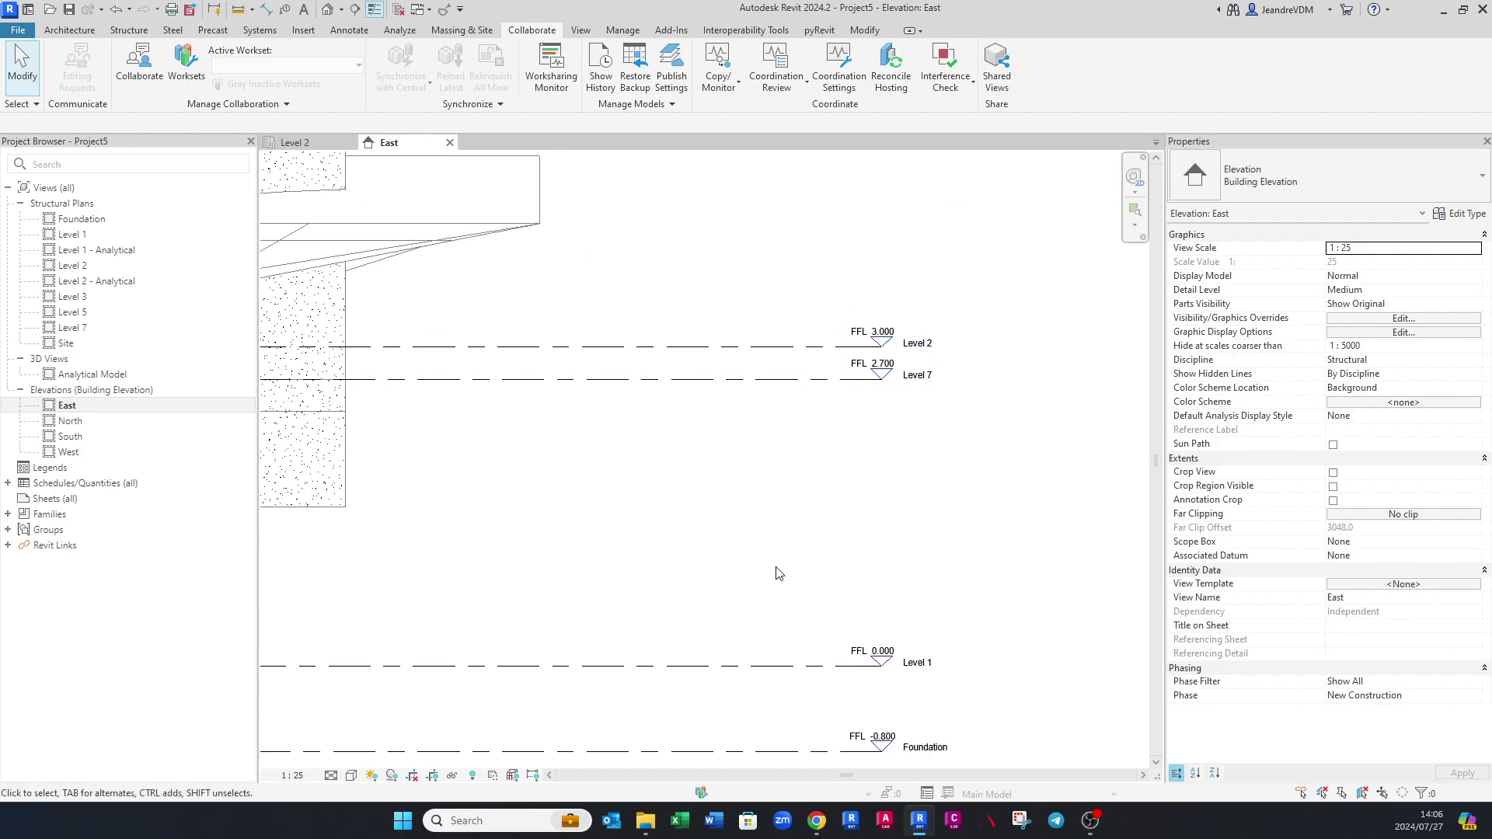
{"action": "scroll", "coordinate": [800, 536], "scroll_direction": "down", "scroll_amount": 2}
{"action": "scroll", "coordinate": [832, 486], "scroll_direction": "up", "scroll_amount": 2}
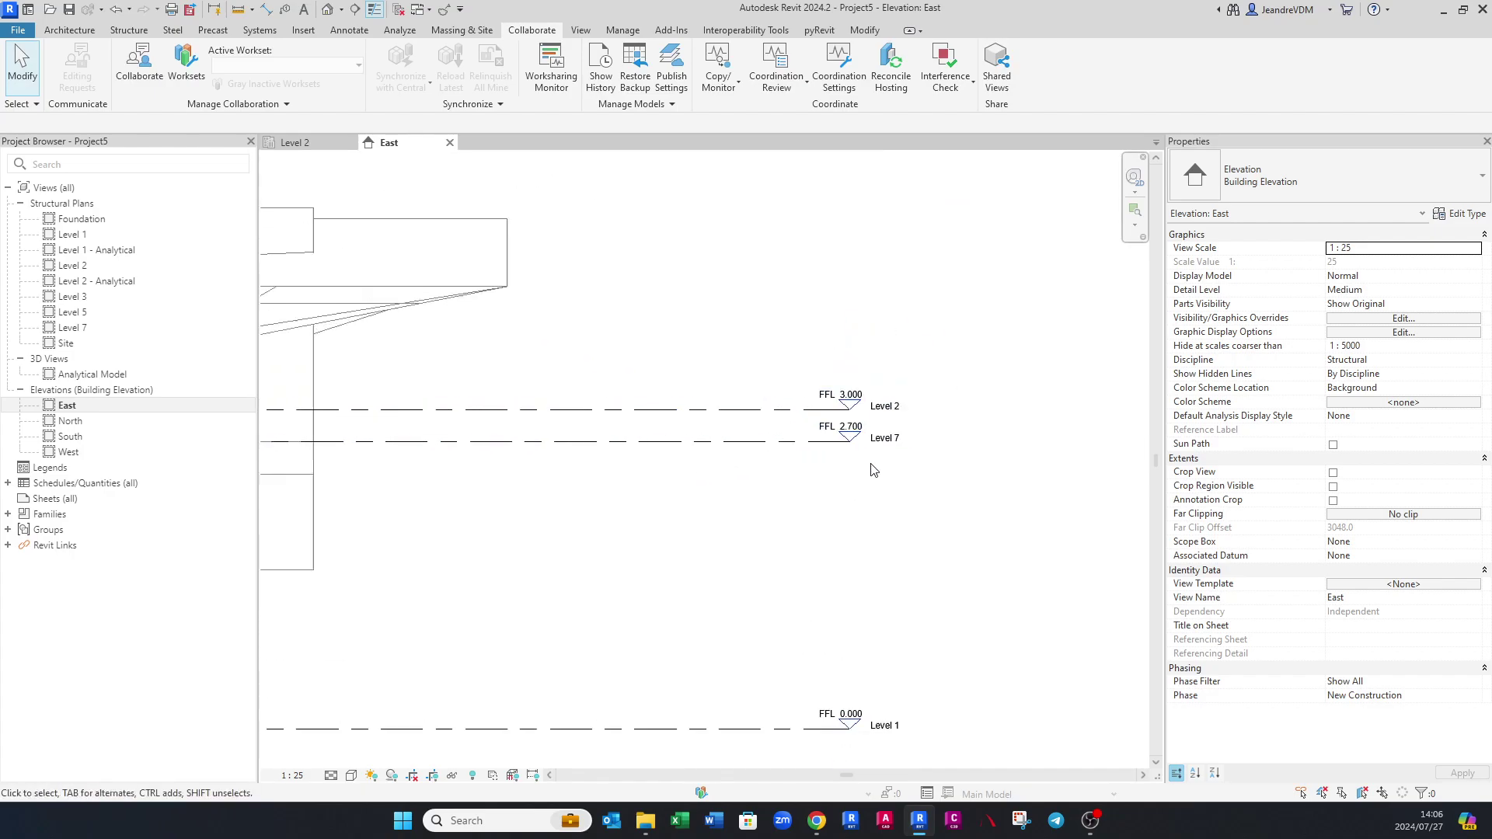
Inspect the project grids in the East elevation, selecting grid A to check that it belongs to the structural model.
{"action": "scroll", "coordinate": [719, 383], "scroll_direction": "up", "scroll_amount": 2}
{"action": "middle_click_drag", "start_coordinate": [495, 480], "coordinate": [939, 485]}
{"action": "scroll", "coordinate": [759, 542], "scroll_direction": "down", "scroll_amount": 3}
{"action": "scroll", "coordinate": [714, 241], "scroll_direction": "up", "scroll_amount": 3}
{"action": "left_click", "coordinate": [715, 246]}
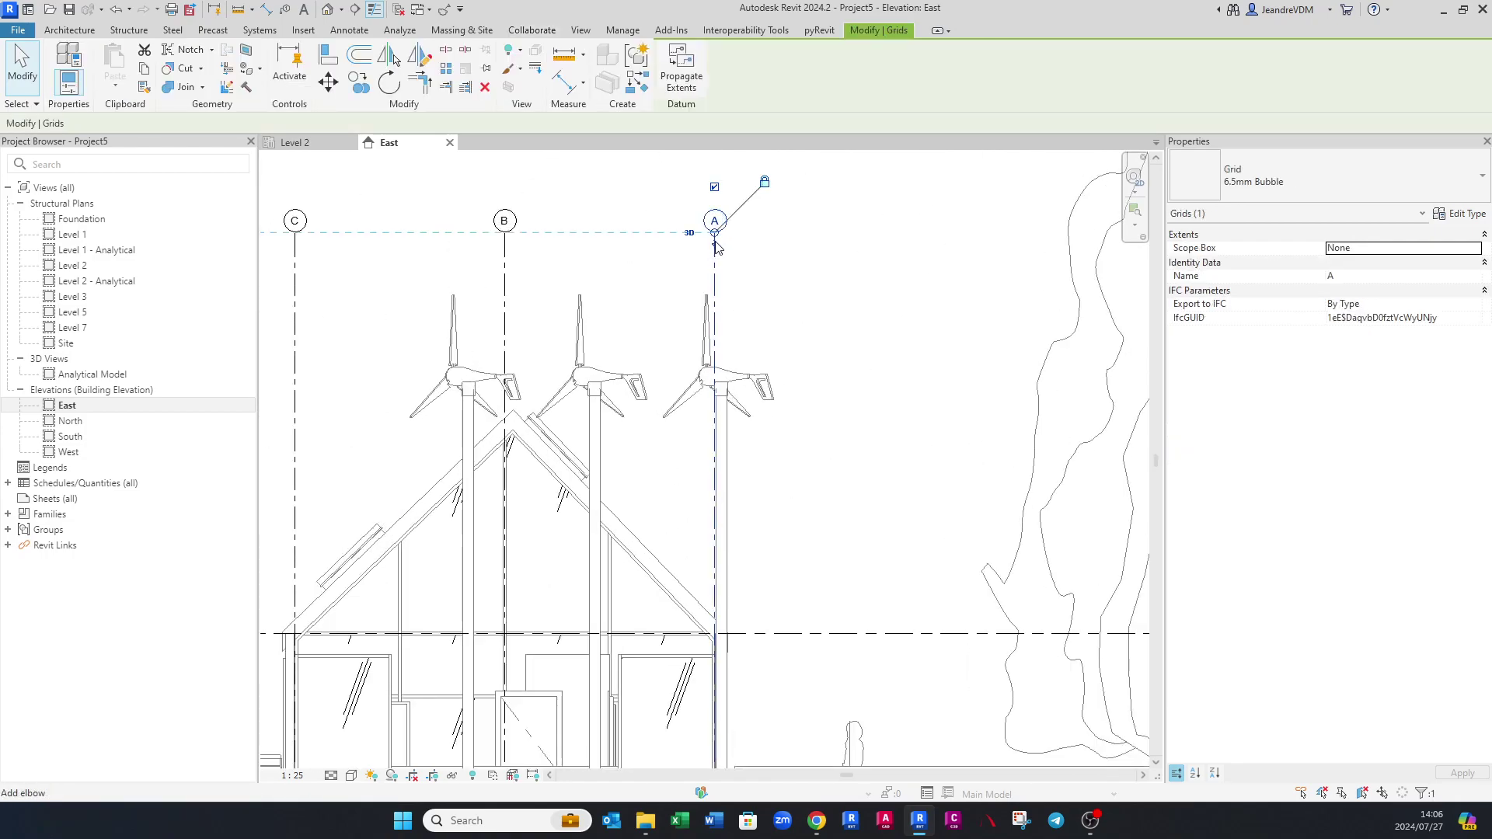
{"action": "scroll", "coordinate": [707, 466], "scroll_direction": "down", "scroll_amount": 3}
{"action": "key", "text": "Escape"}
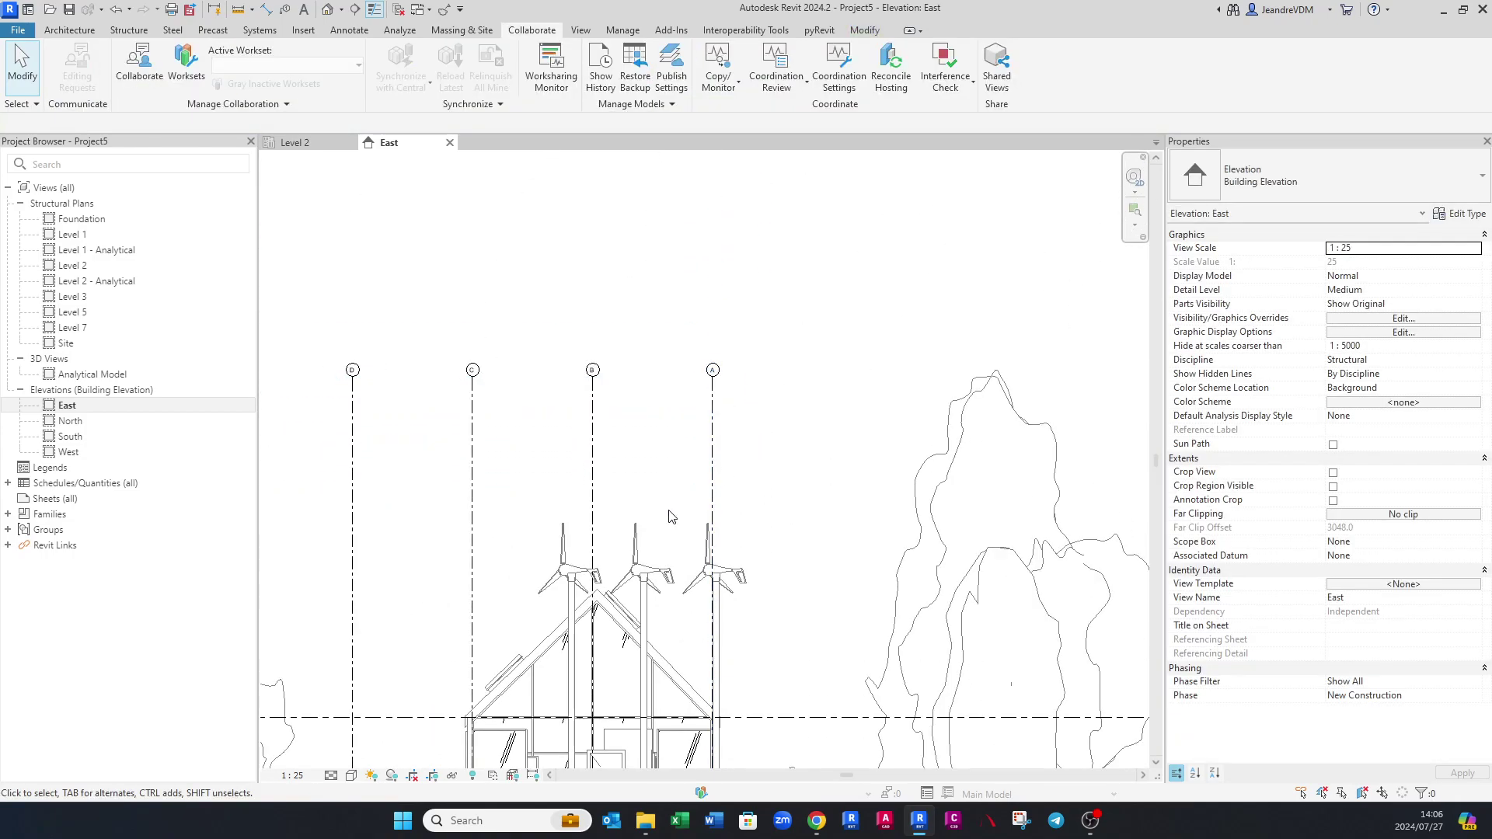
{"action": "scroll", "coordinate": [822, 412], "scroll_direction": "down", "scroll_amount": 2}
{"action": "scroll", "coordinate": [675, 342], "scroll_direction": "down", "scroll_amount": 2}
Examine the project level heads and the overall grid and level layout against the linked building in the East elevation.
{"action": "middle_click_drag", "start_coordinate": [806, 363], "coordinate": [559, 373]}
{"action": "scroll", "coordinate": [897, 480], "scroll_direction": "up", "scroll_amount": 5}
{"action": "scroll", "coordinate": [897, 480], "scroll_direction": "up", "scroll_amount": 4}
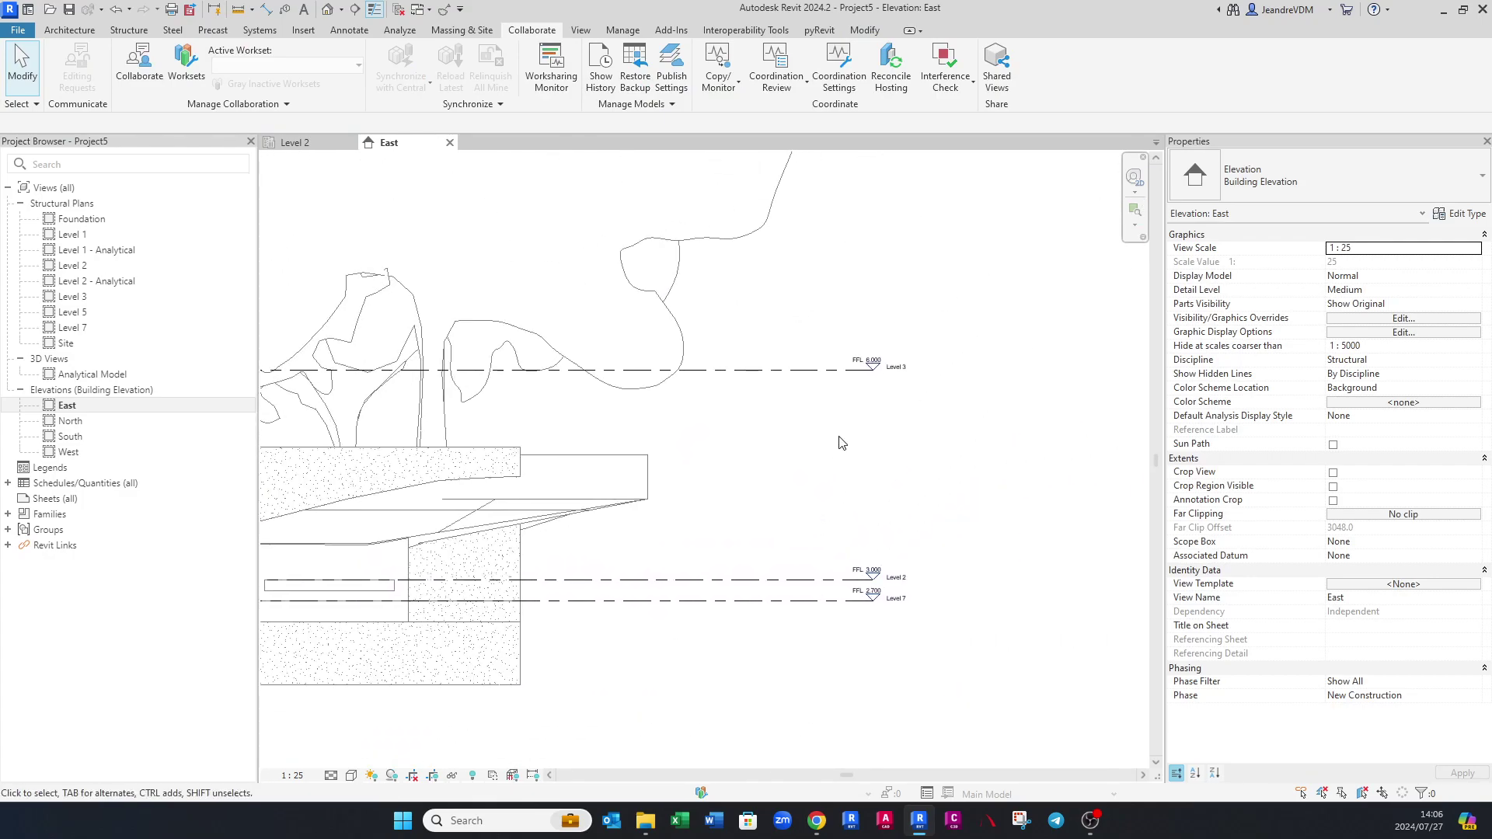
{"action": "scroll", "coordinate": [870, 425], "scroll_direction": "down", "scroll_amount": 6}
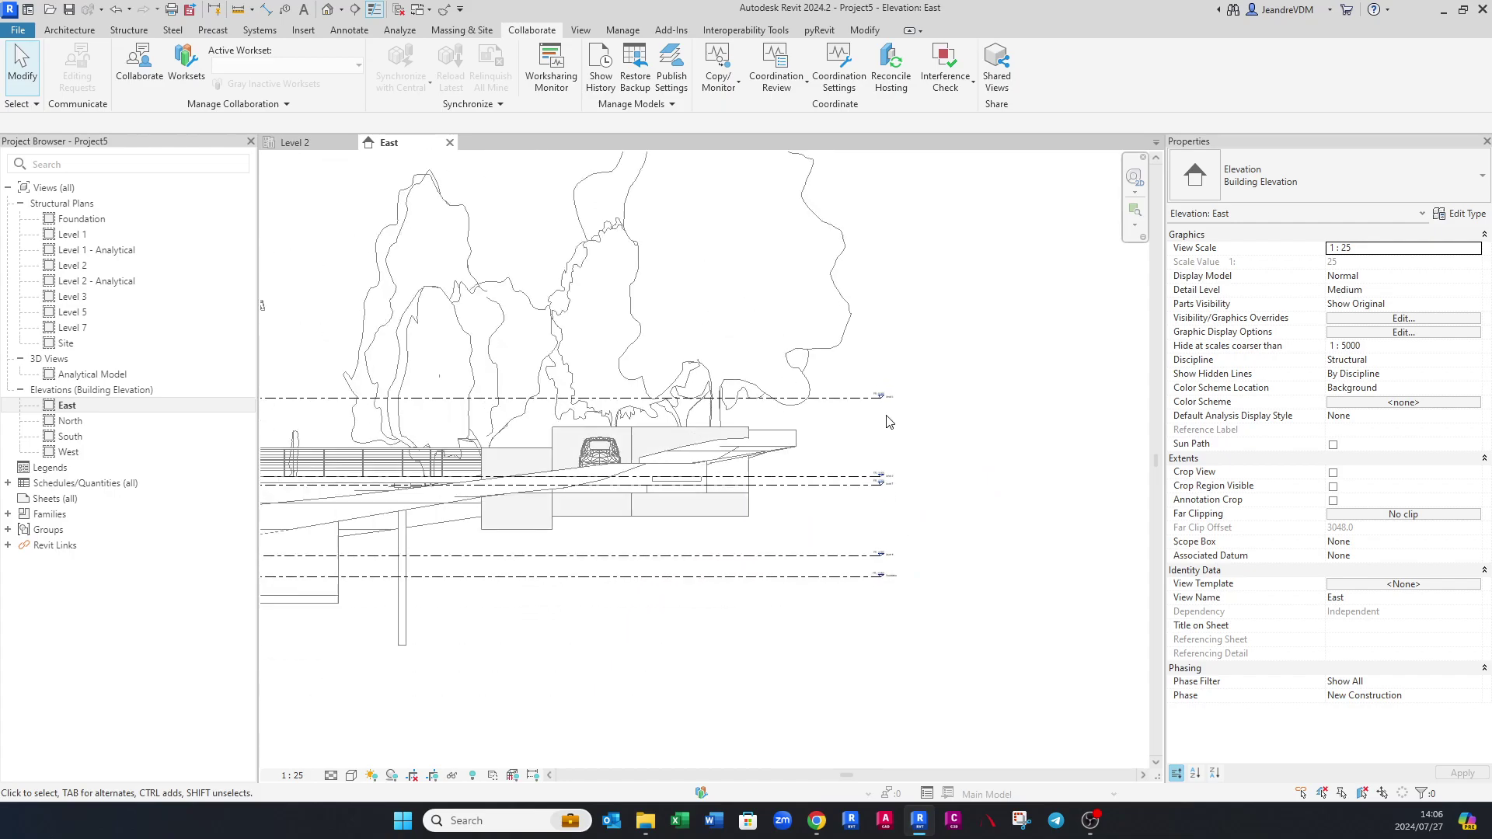
{"action": "middle_click_drag", "start_coordinate": [827, 498], "coordinate": [651, 499]}
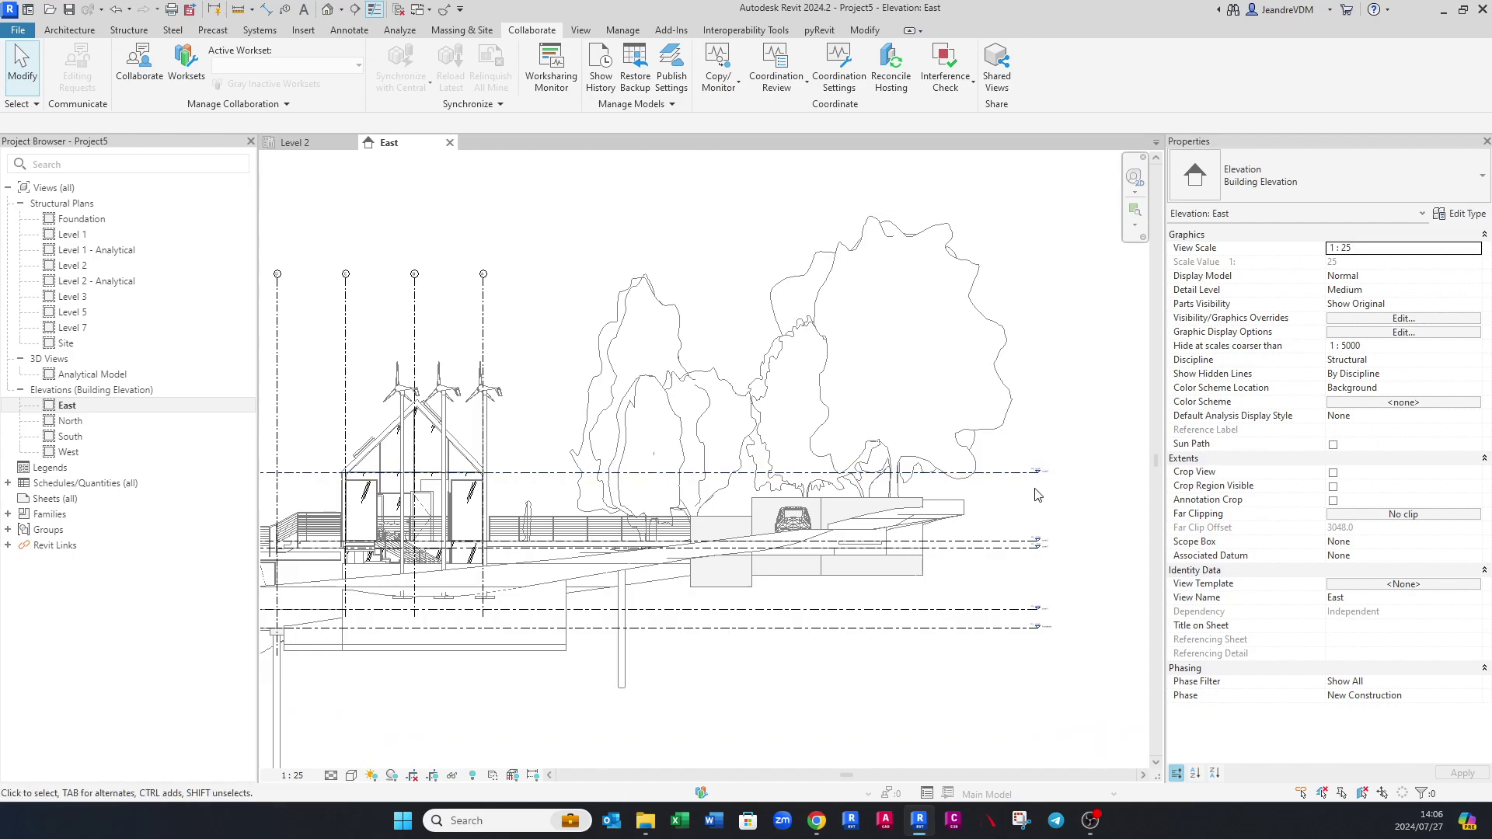
{"action": "scroll", "coordinate": [1034, 495], "scroll_direction": "up", "scroll_amount": 3}
{"action": "scroll", "coordinate": [1037, 495], "scroll_direction": "up", "scroll_amount": 2}
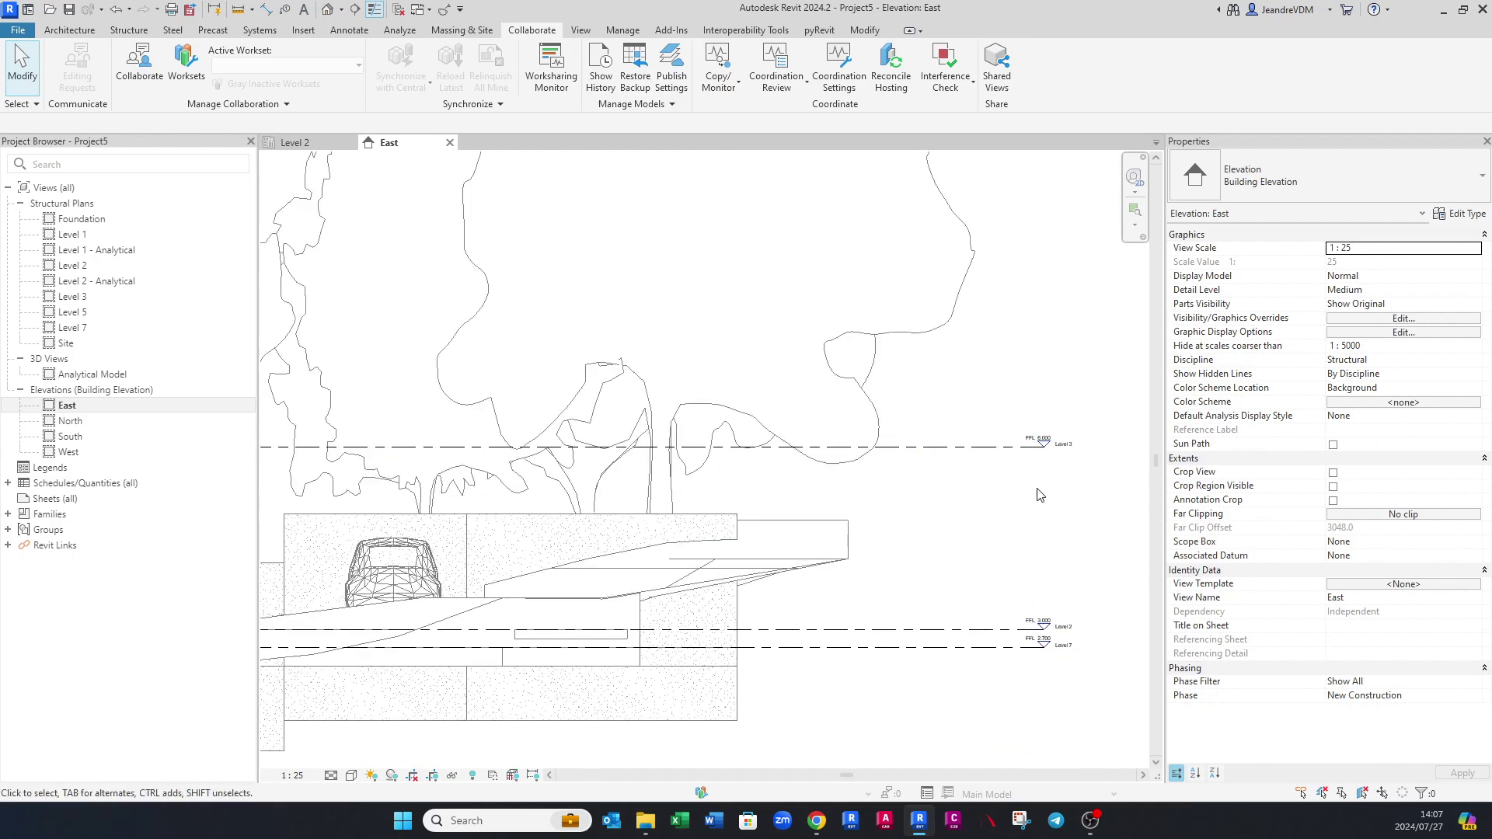
{"action": "scroll", "coordinate": [719, 489], "scroll_direction": "down", "scroll_amount": 3}
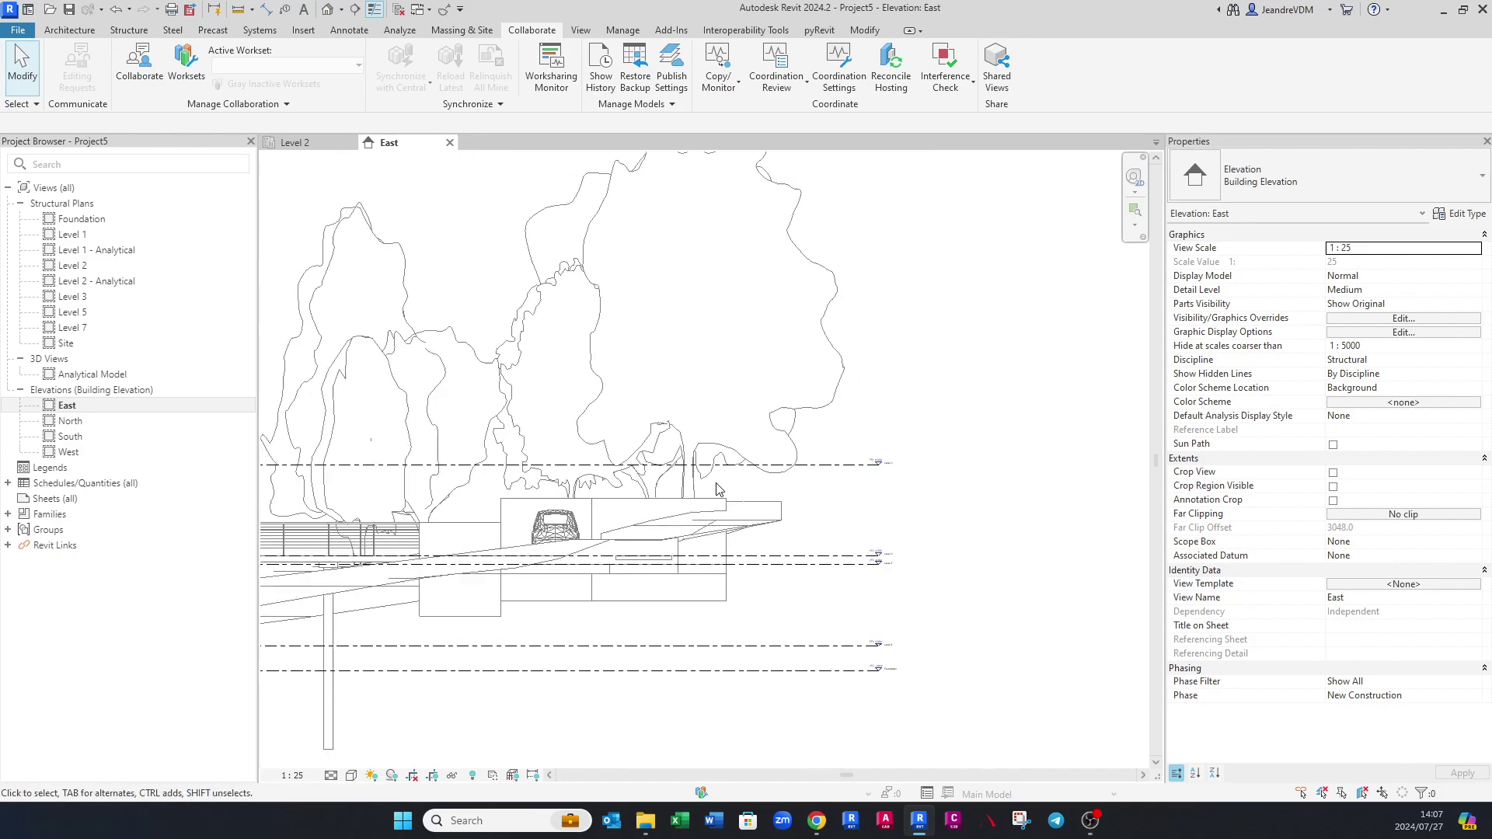
{"action": "middle_click_drag", "start_coordinate": [449, 483], "coordinate": [877, 571]}
{"action": "scroll", "coordinate": [893, 574], "scroll_direction": "down", "scroll_amount": 5}
{"action": "scroll", "coordinate": [952, 575], "scroll_direction": "up", "scroll_amount": 3}
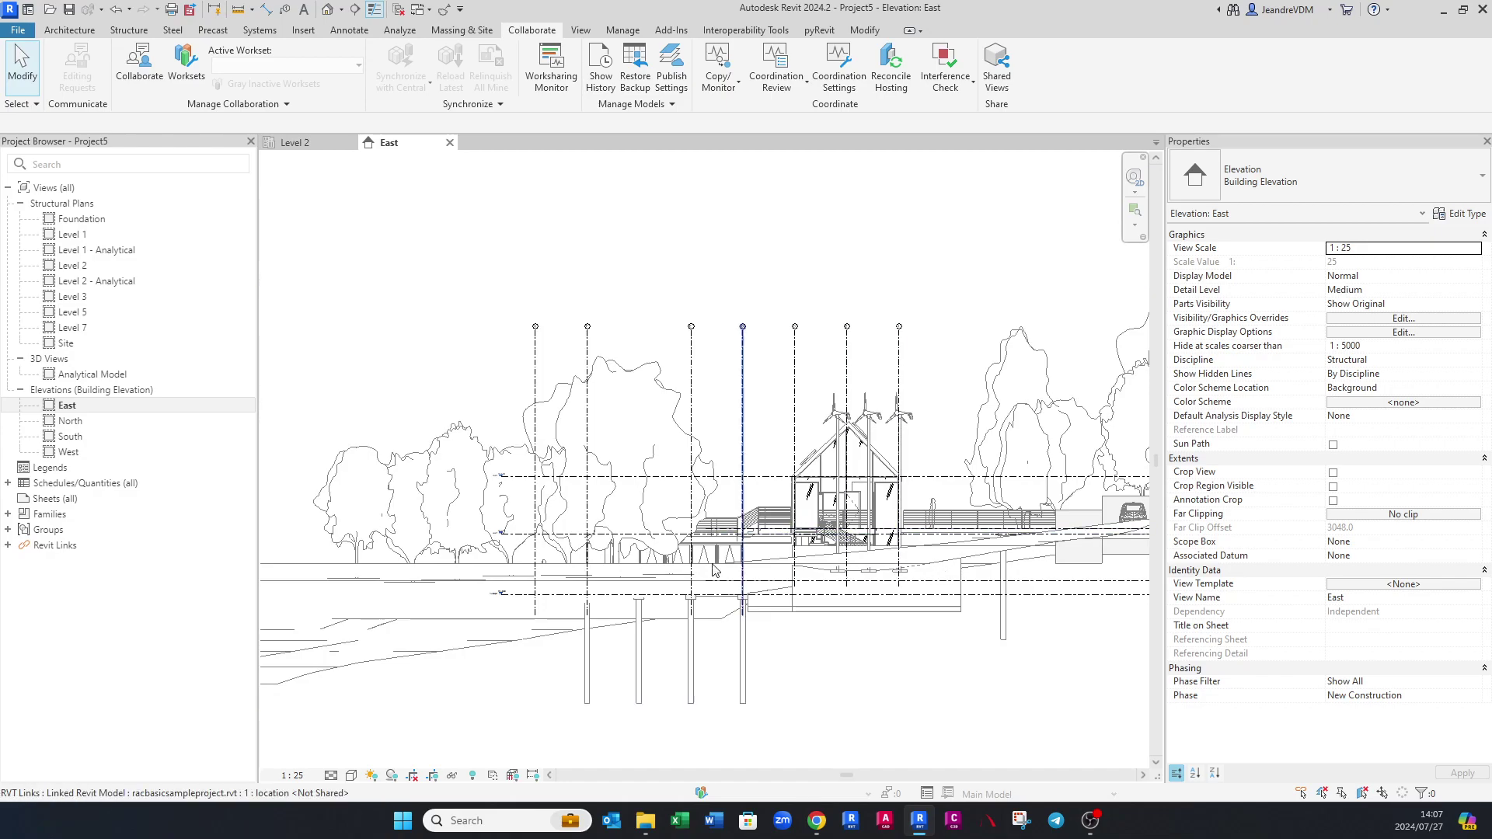
{"action": "middle_click_drag", "start_coordinate": [869, 570], "coordinate": [675, 552]}
{"action": "middle_click_drag", "start_coordinate": [805, 553], "coordinate": [781, 553]}
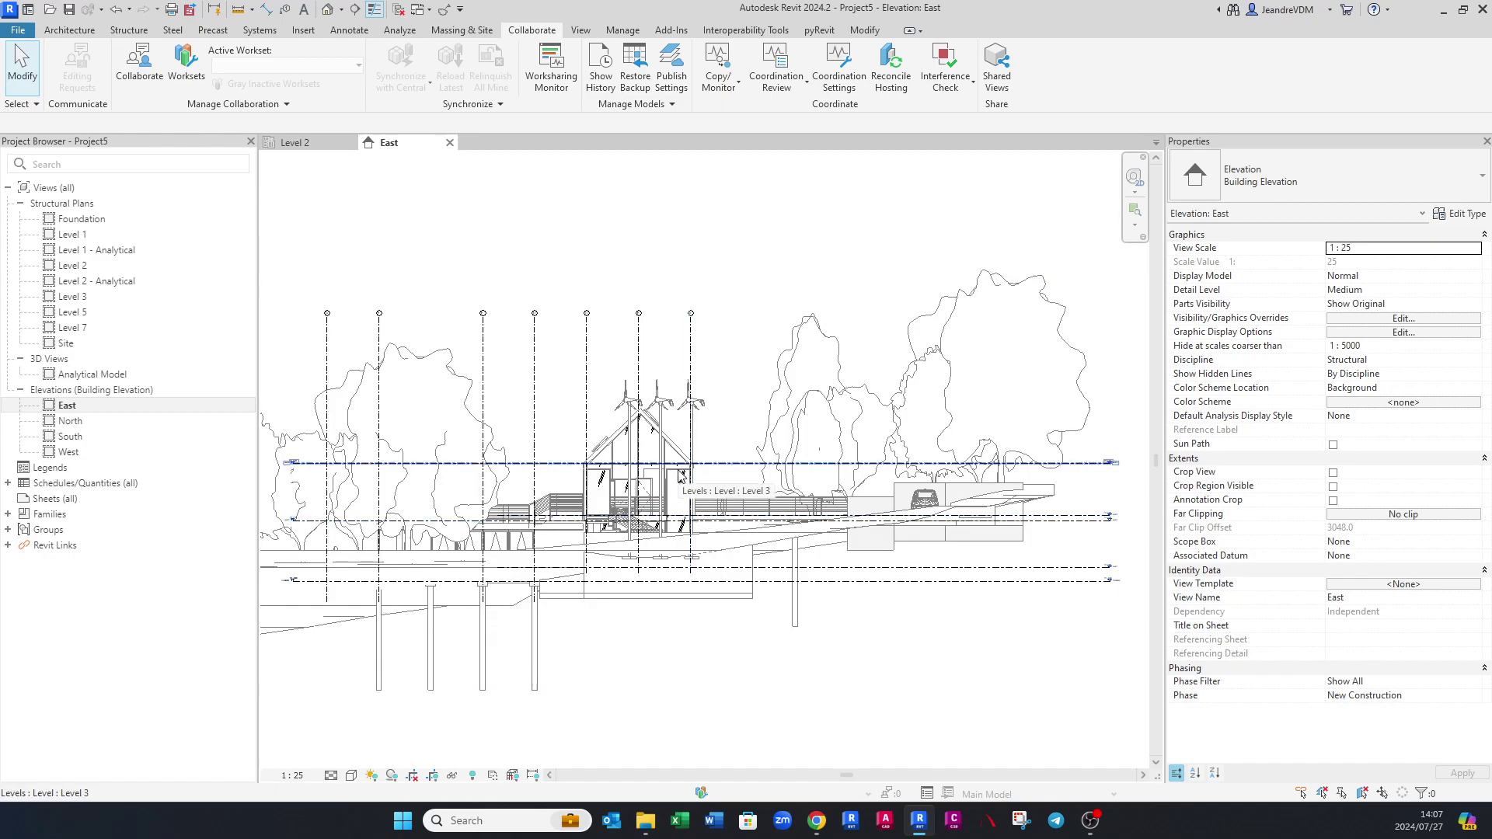
{"action": "middle_click_drag", "start_coordinate": [466, 458], "coordinate": [481, 458]}
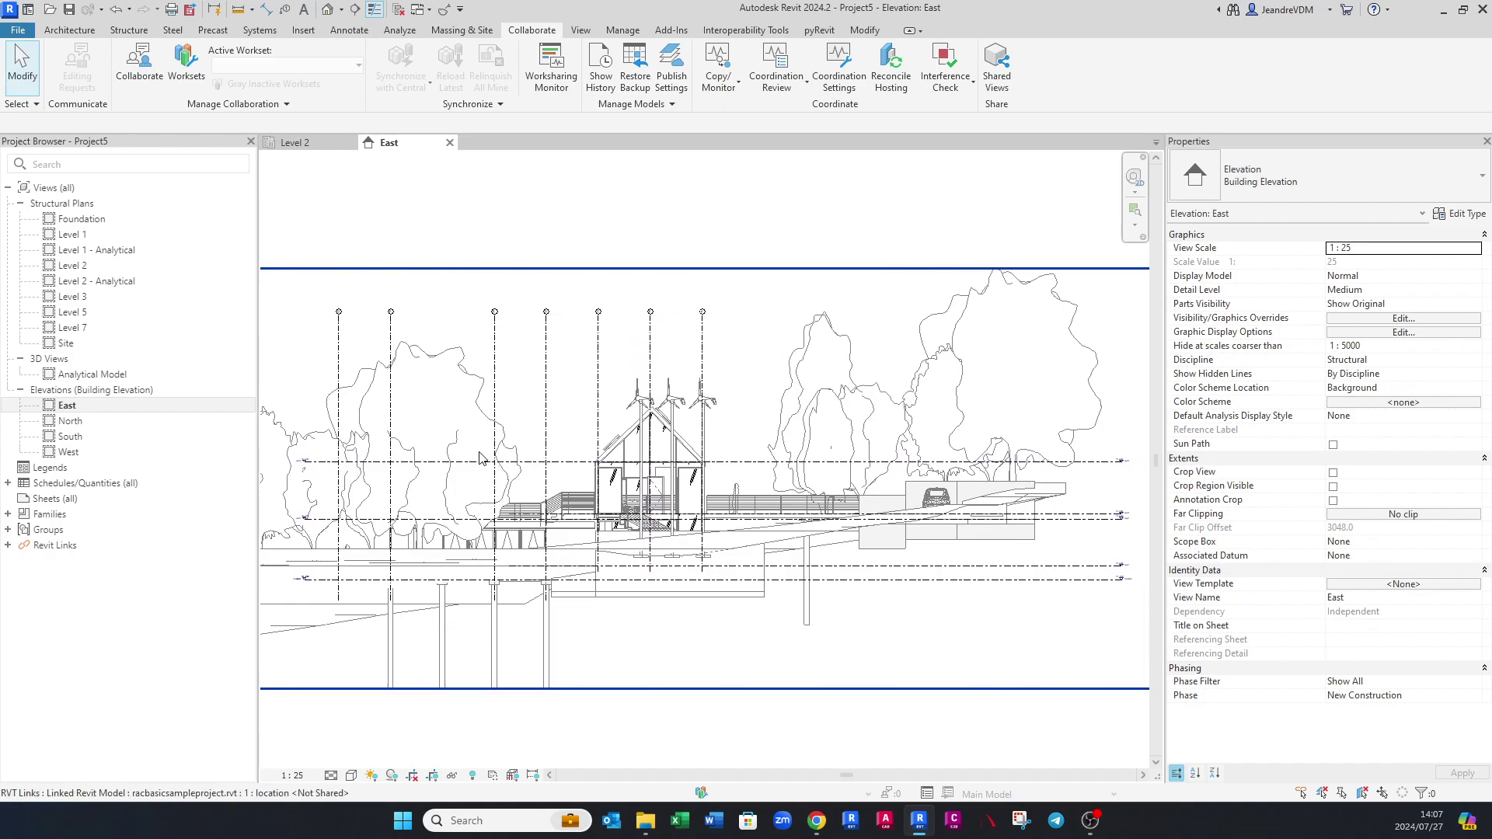